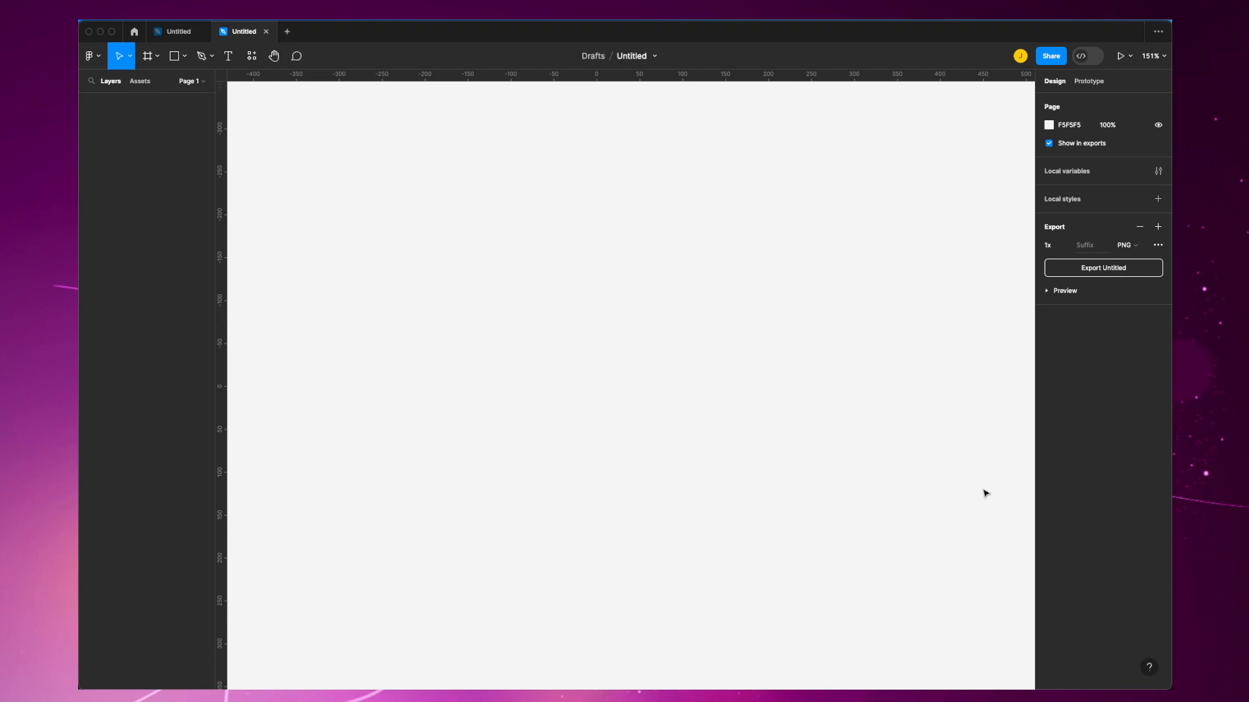
Step: Paste the BTC account mockup onto the canvas and place guides along the card's left, top, right and bottom edges
key("ctrl+v")
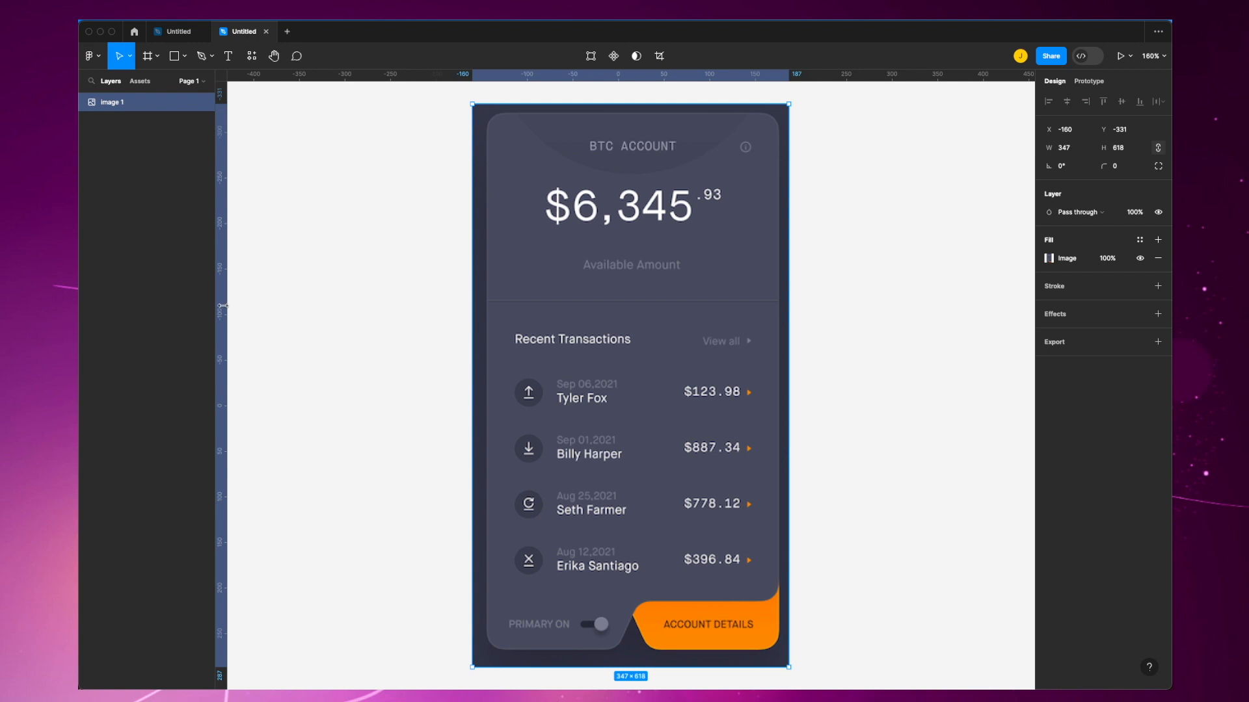
left_click_drag(221, 306, 485, 325)
left_click_drag(669, 75, 669, 115)
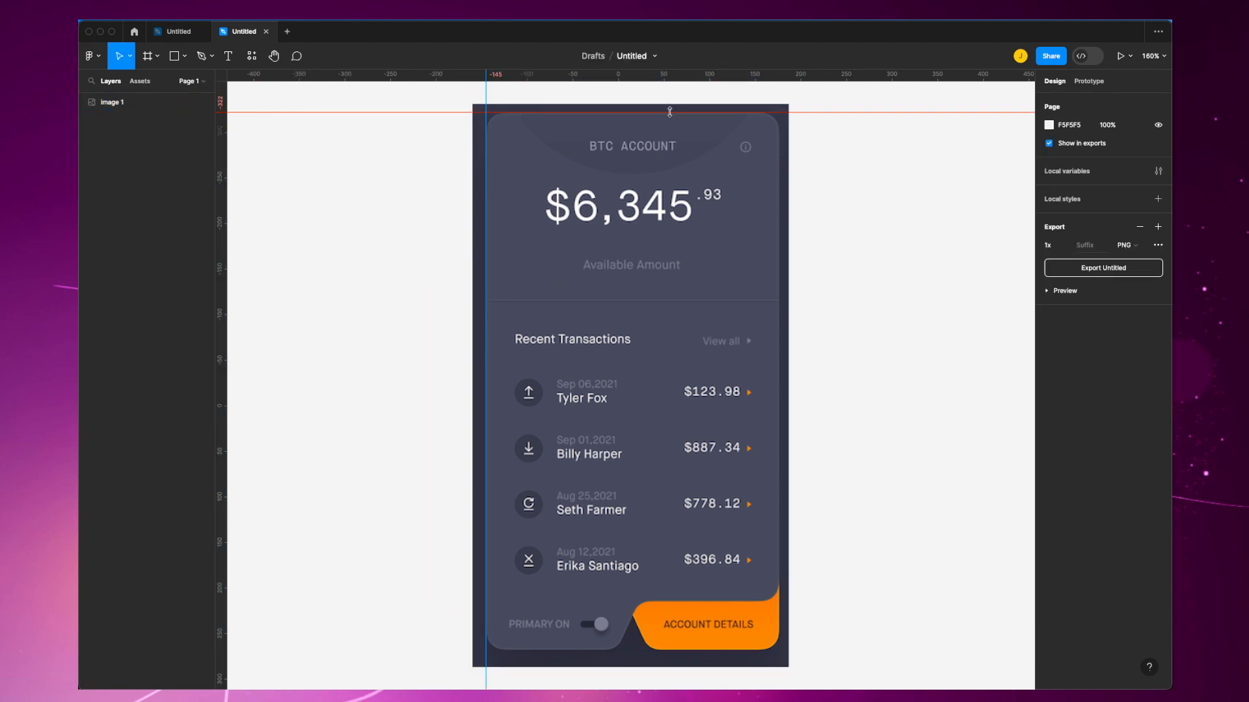
left_click_drag(221, 249, 778, 283)
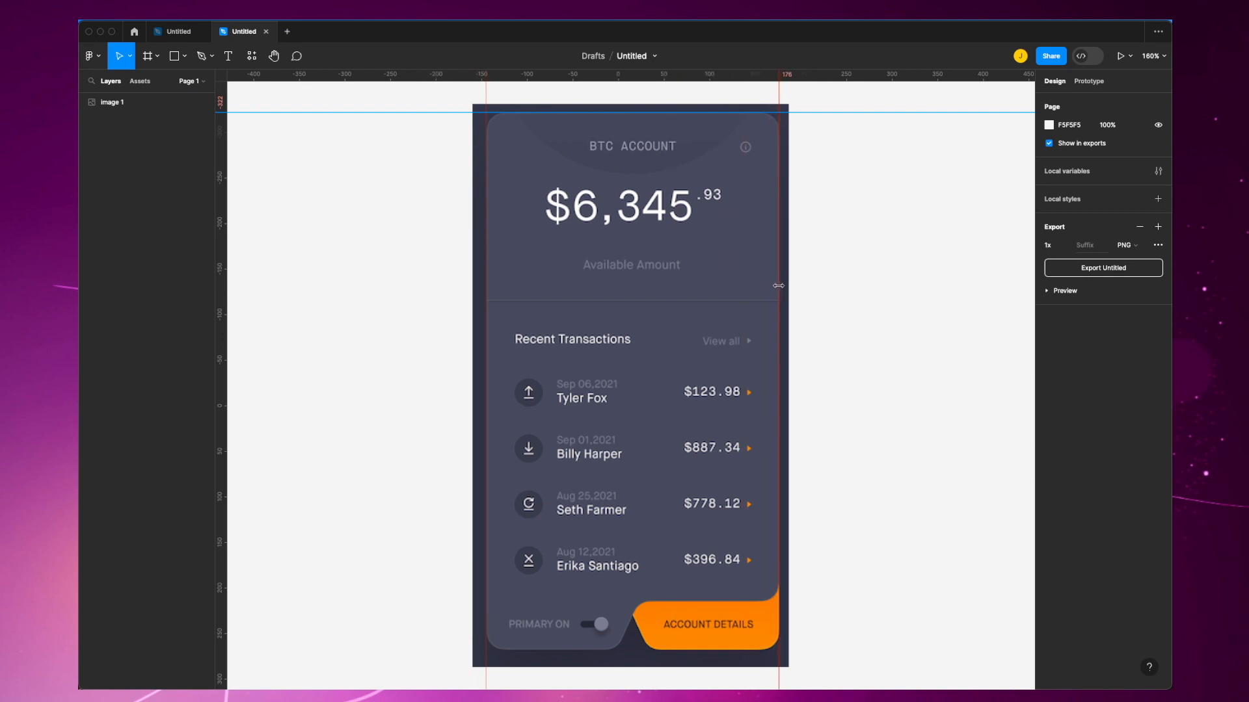
left_click_drag(670, 75, 696, 651)
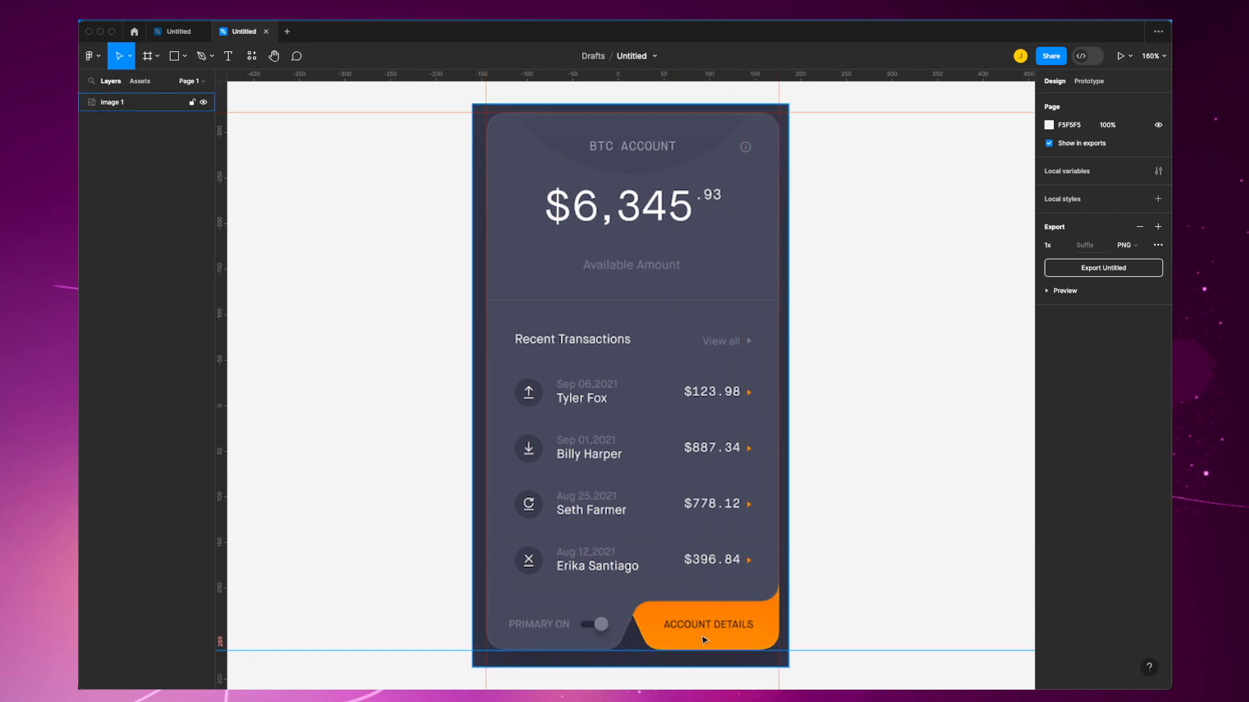
Step: Place a horizontal guide along the top of the ACCOUNT DETAILS tab and two vertical guides around the slanted gap between the tabs
left_click_drag(607, 75, 630, 603)
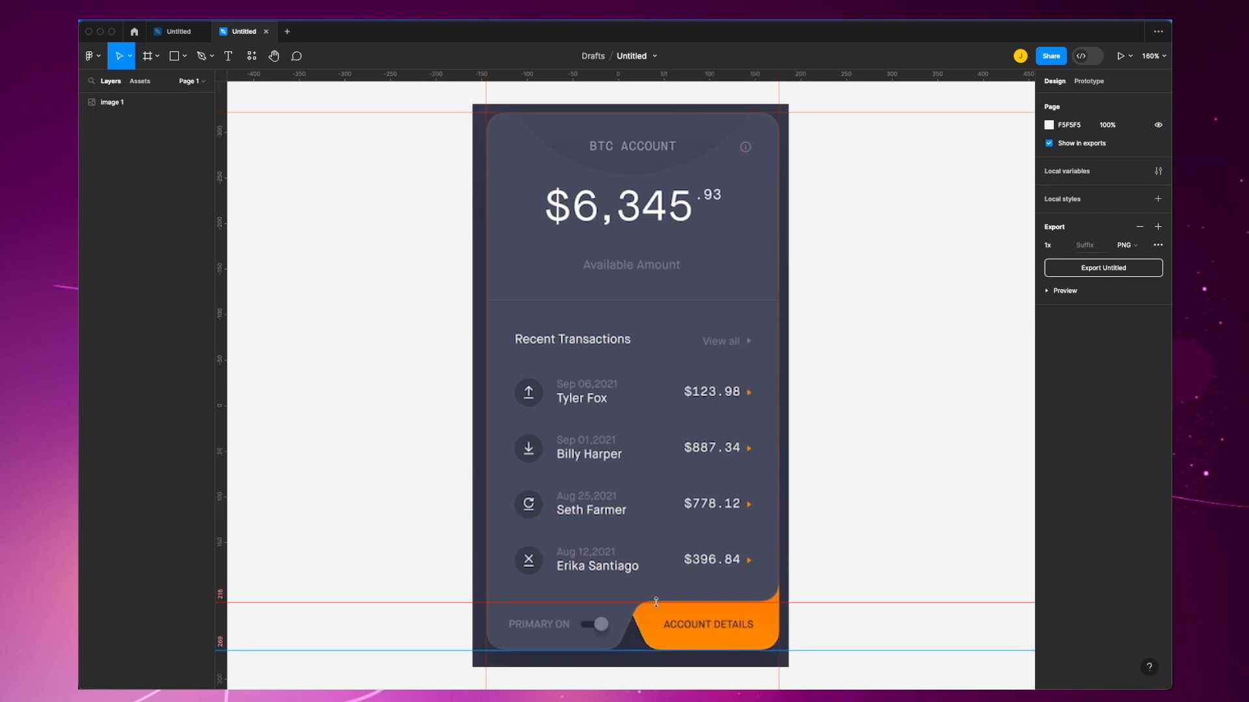
left_click(619, 582)
left_click_drag(221, 471, 630, 578)
left_click_drag(221, 494, 650, 576)
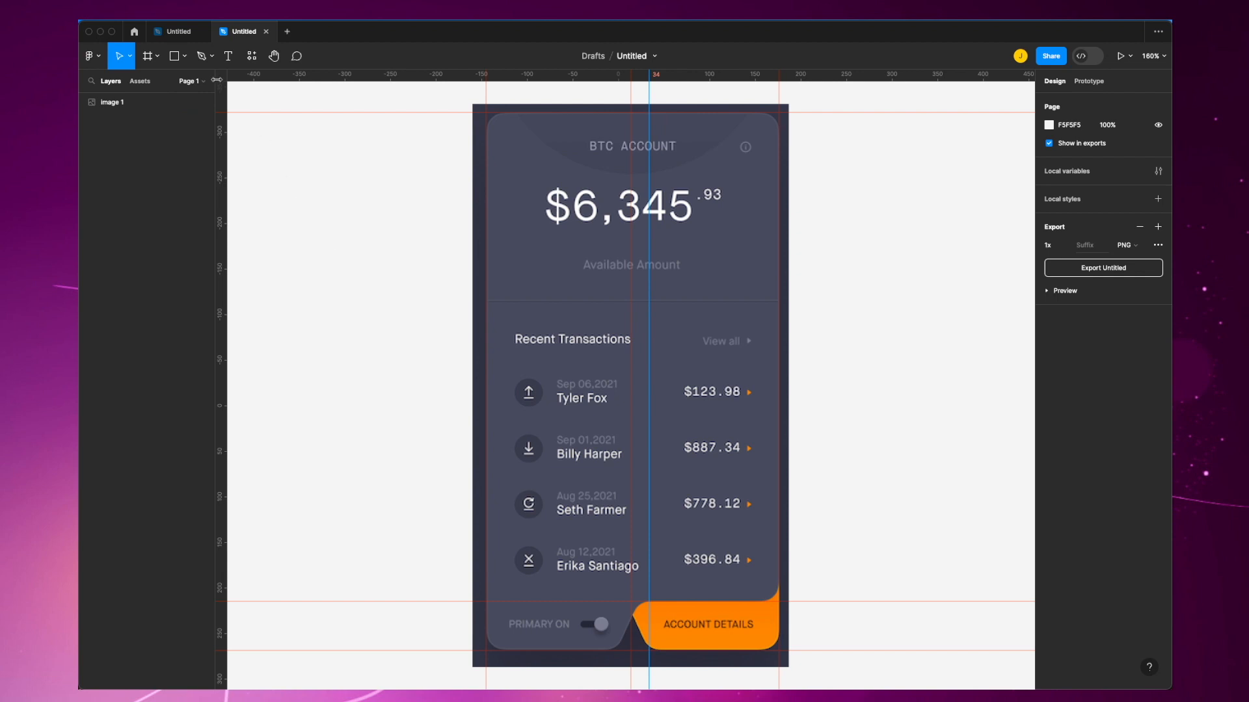
Step: Trace the PRIMARY ON tab with the Pen tool as a closed shape about 179 by 53, with curved lower corners and a slanted side
left_click(202, 57)
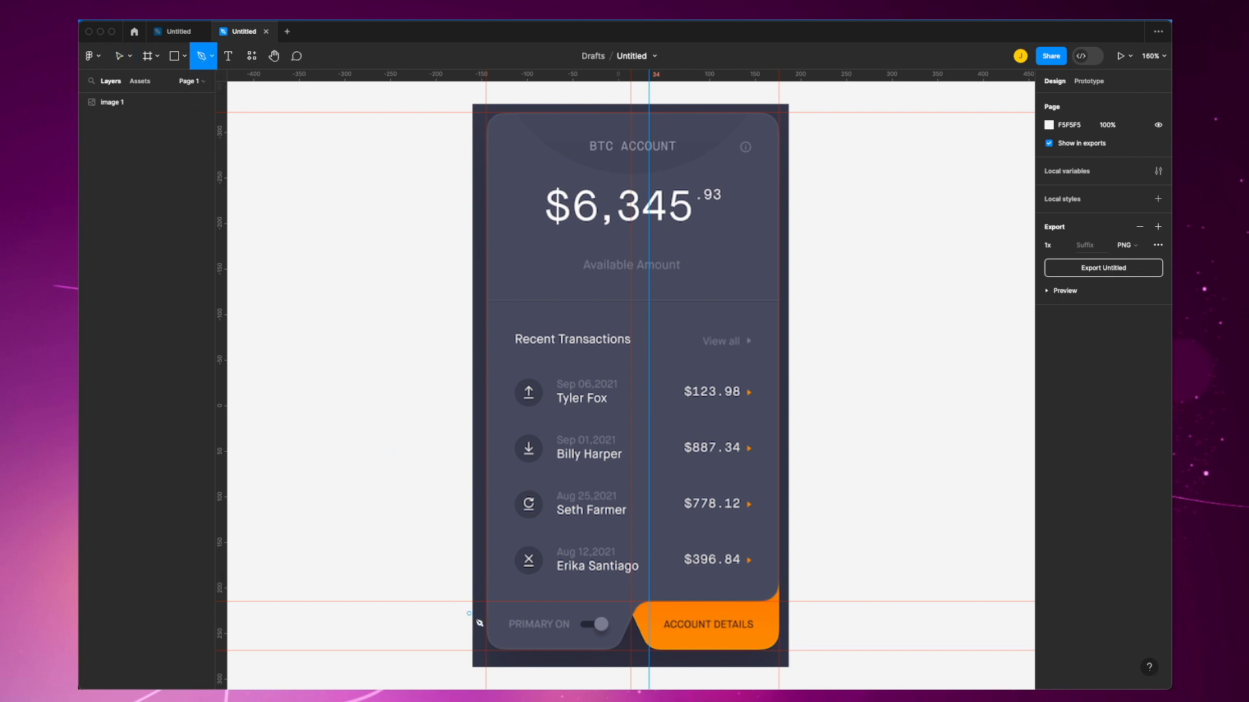
left_click(487, 602)
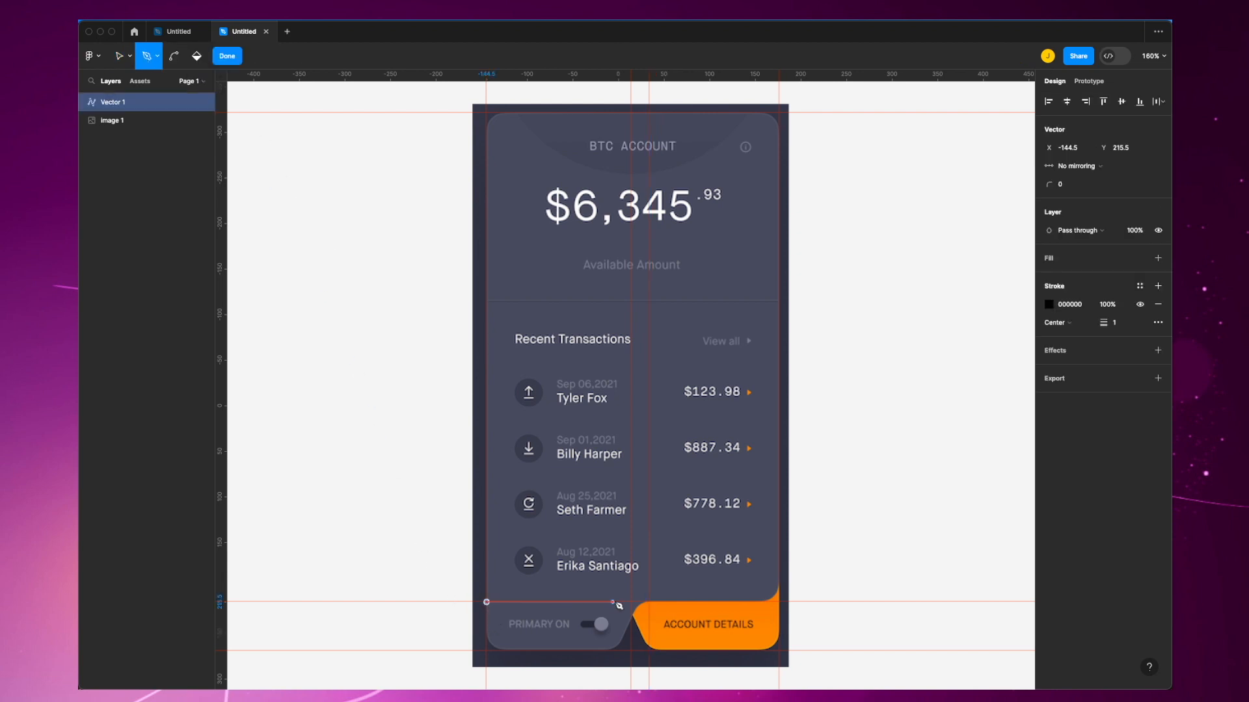
left_click(649, 602)
left_click_drag(626, 627, 607, 649)
left_click_drag(508, 649, 489, 617)
left_click(486, 602)
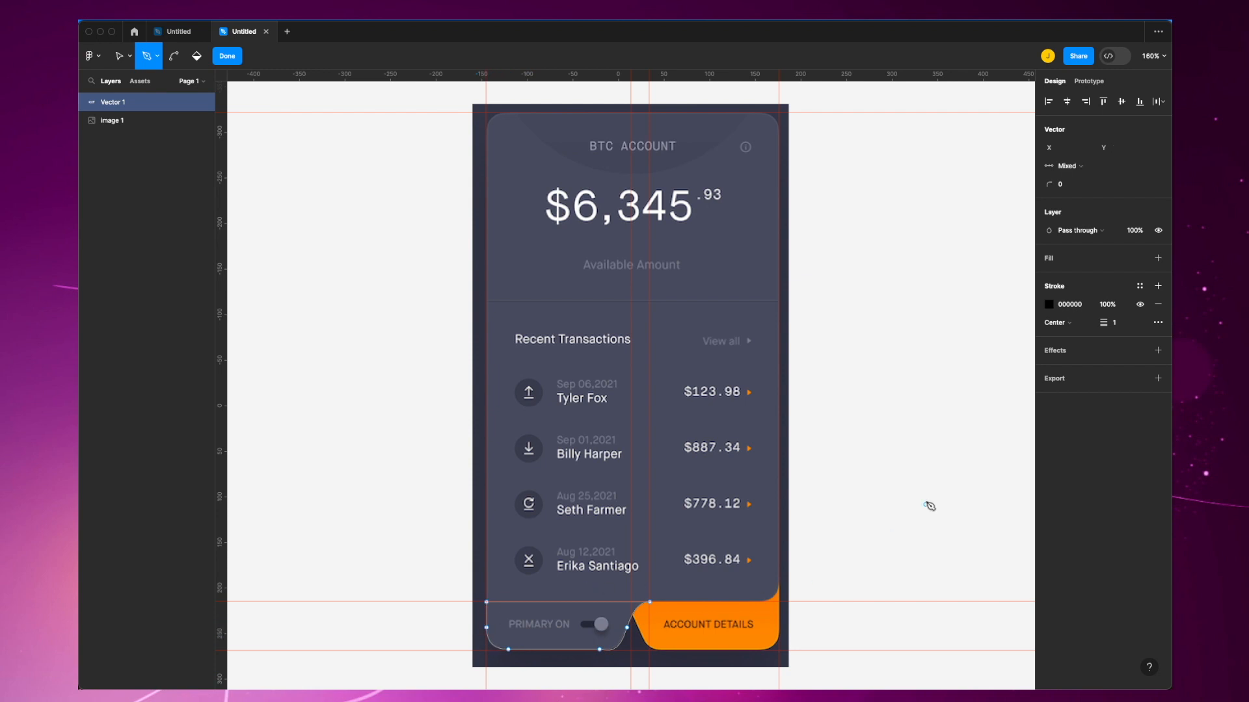
Step: Give the traced tab shape a solid white FFFFFF fill and remove its black stroke
left_click(1158, 258)
left_click(1048, 276)
left_click_drag(904, 328, 893, 315)
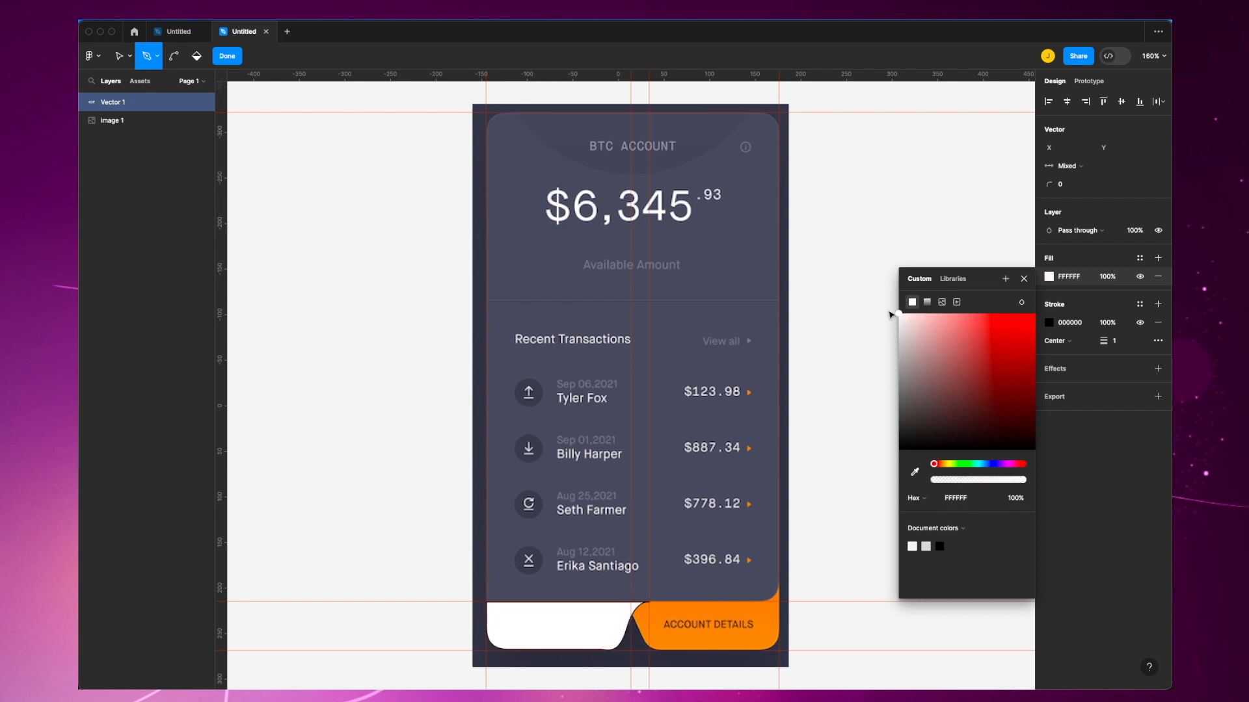
left_click(1023, 280)
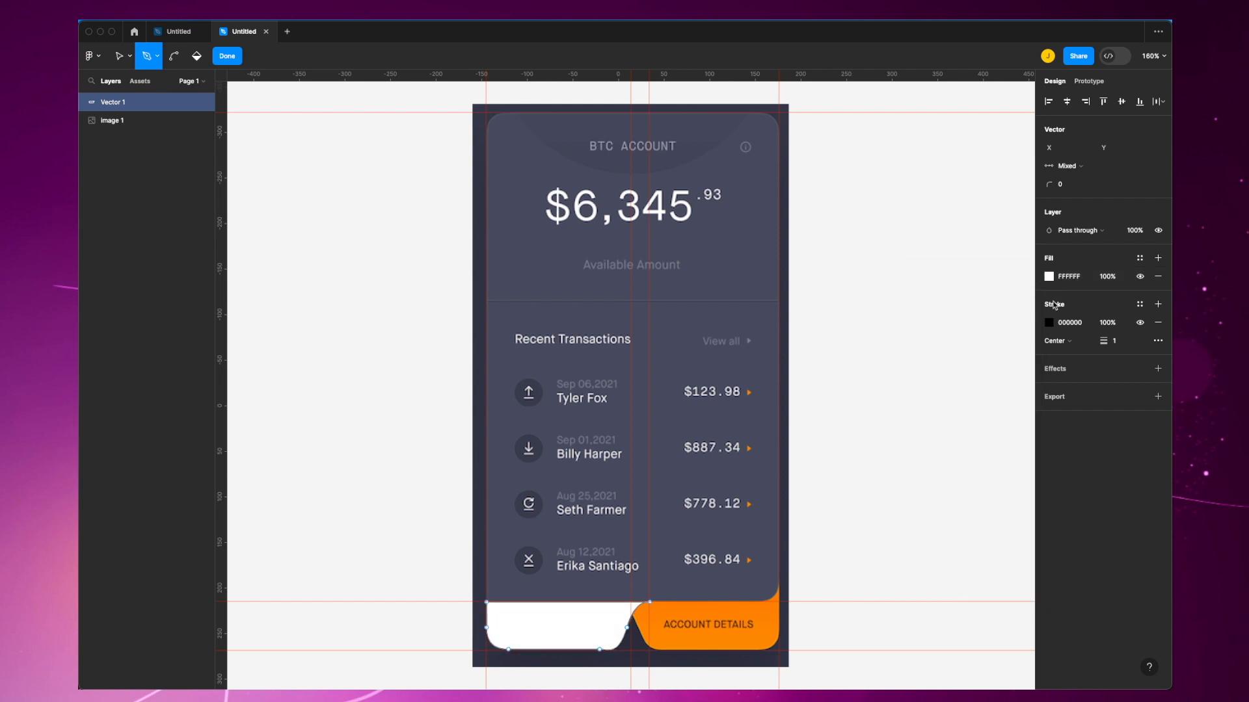
left_click(1158, 323)
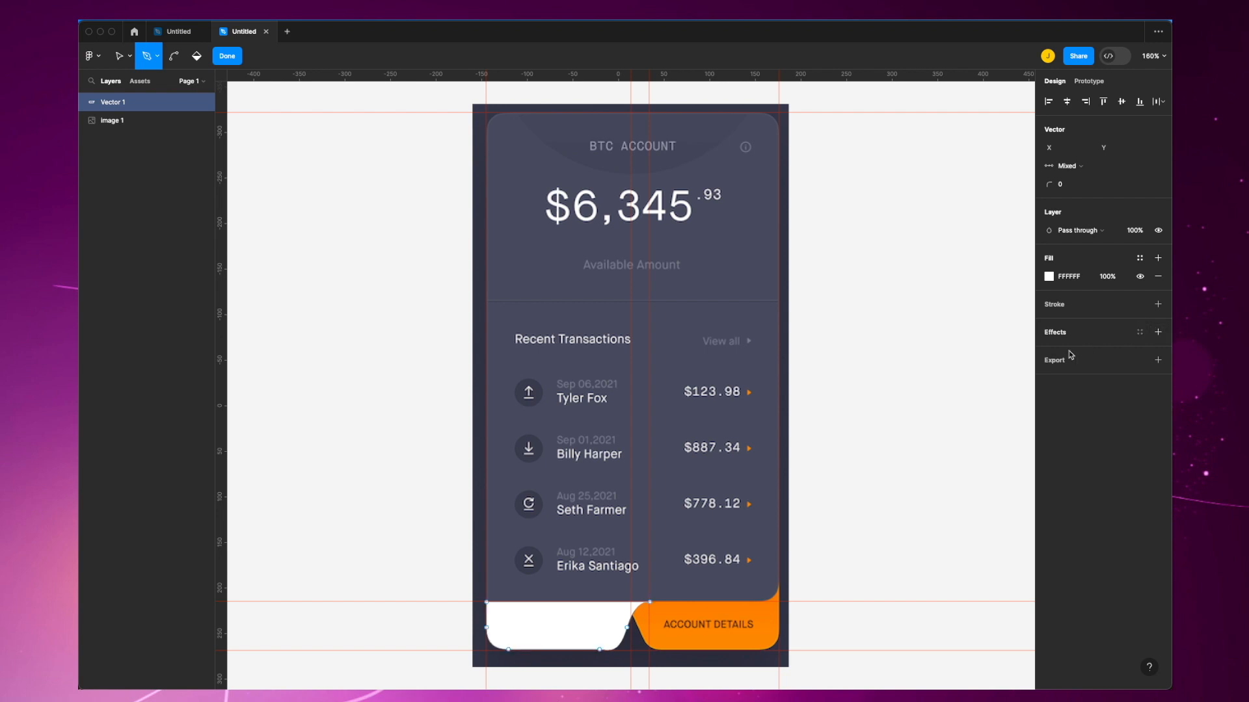
Step: Rename the traced vector layer as white-button and leave vector editing
double_click(110, 106)
type("white-")
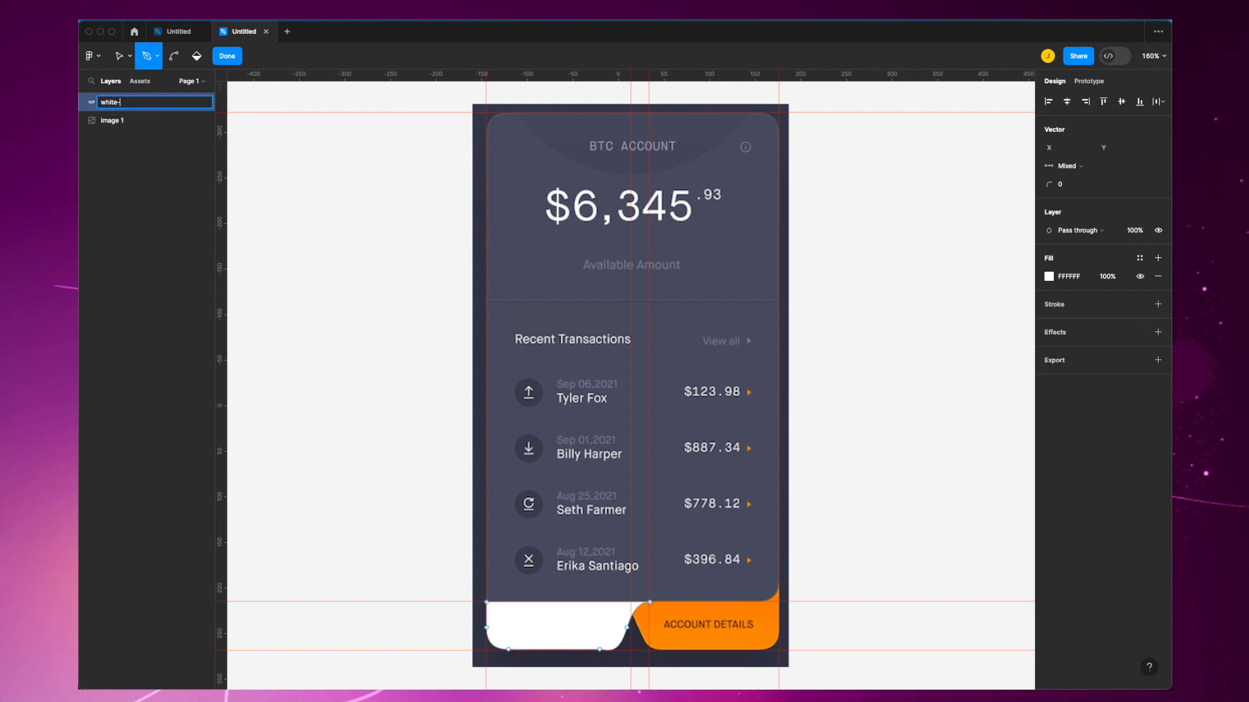
type("button")
key("Return")
key("Escape")
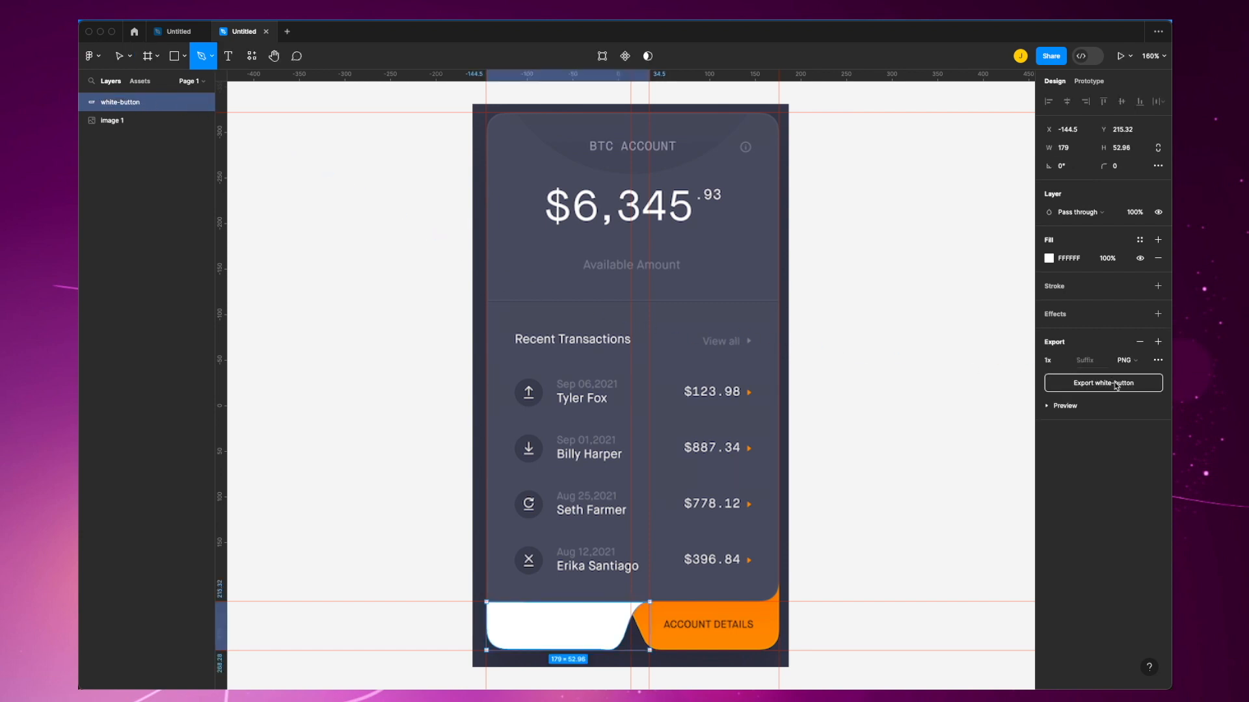
Step: Export the white-button shape in SVG format as white-button.svg into the assets folder
left_click(1127, 360)
left_click(1127, 387)
left_click(1115, 384)
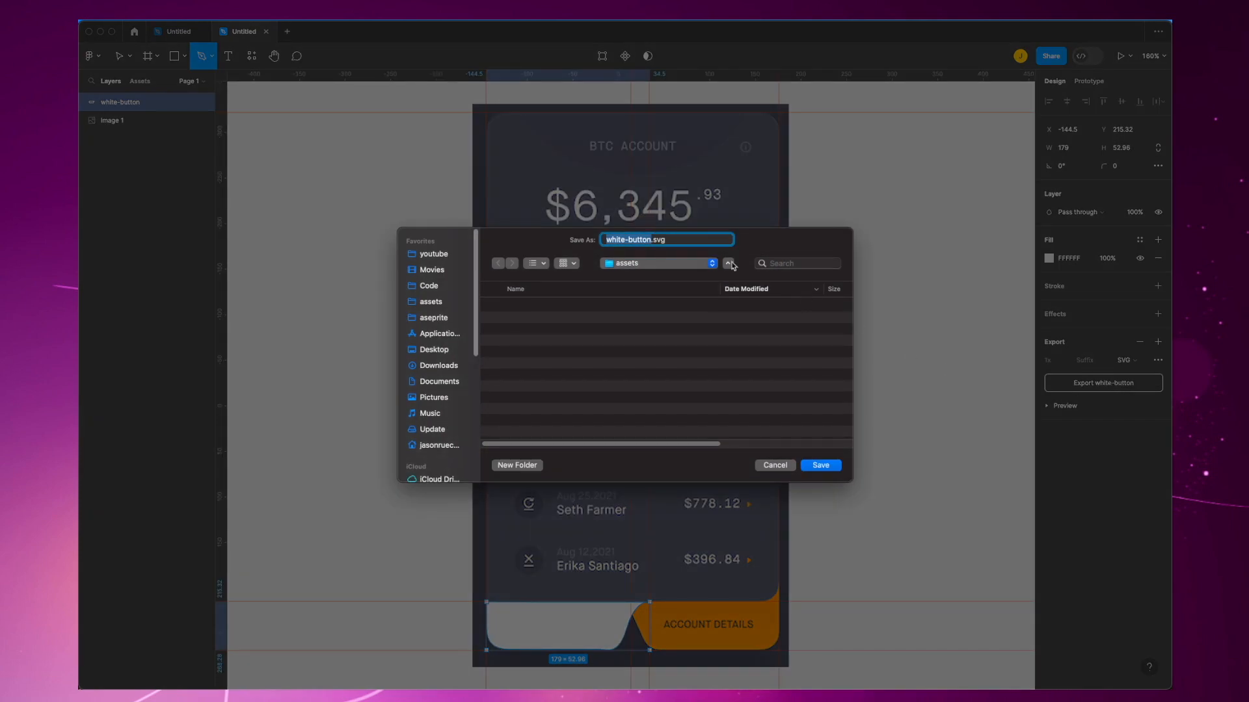
left_click(826, 465)
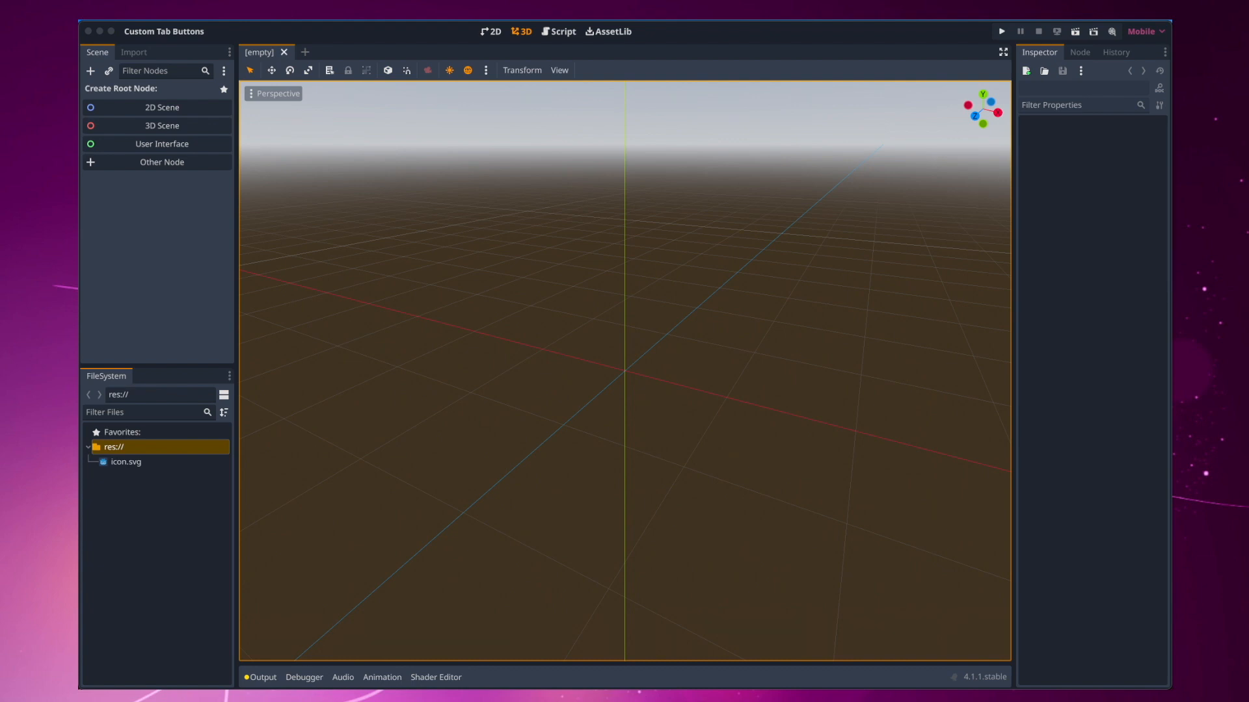
Step: Switch to Godot, import white-button.svg into the project files, and create a User Interface root node named ControlScreen
left_click_drag(13, 488, 161, 510)
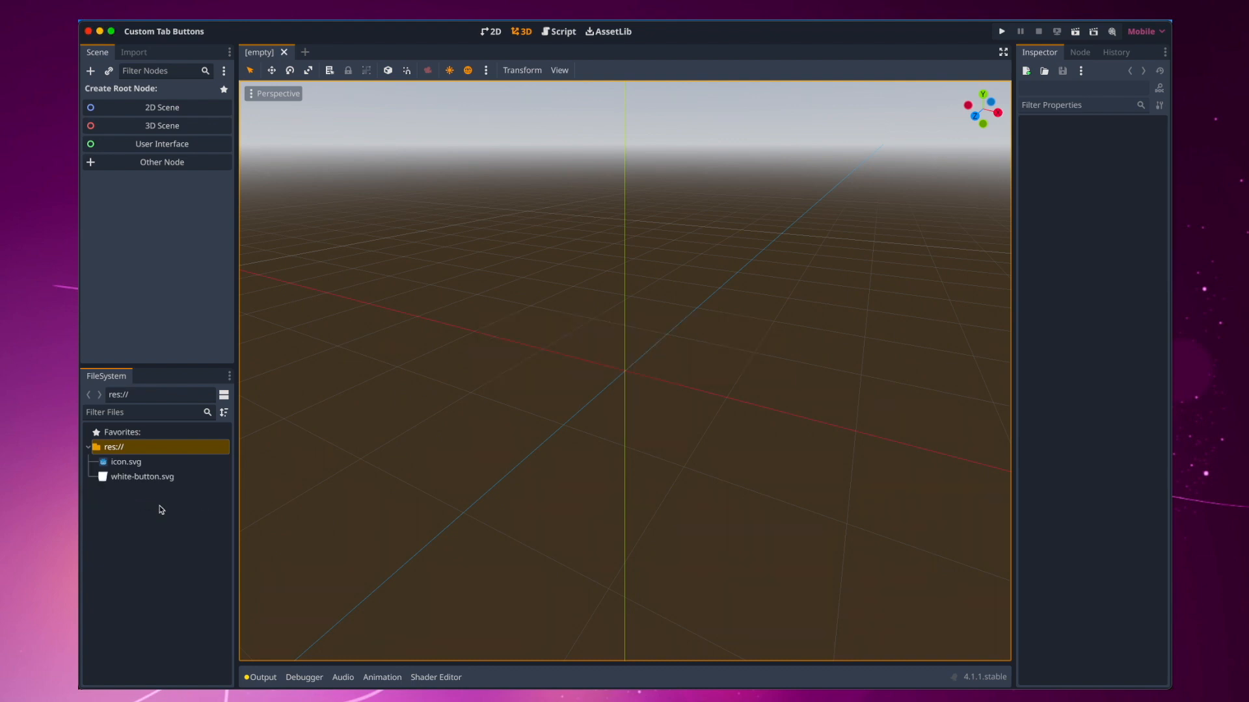
left_click(184, 145)
double_click(125, 93)
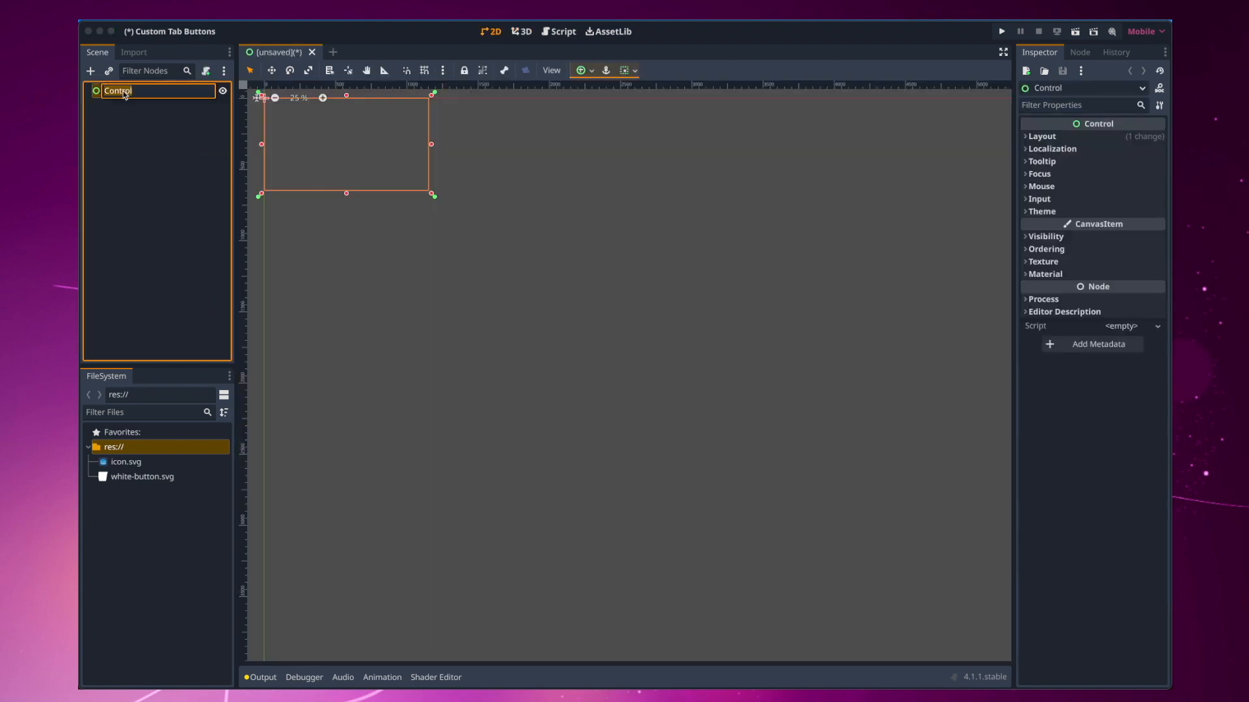
type("Cont")
key("Return")
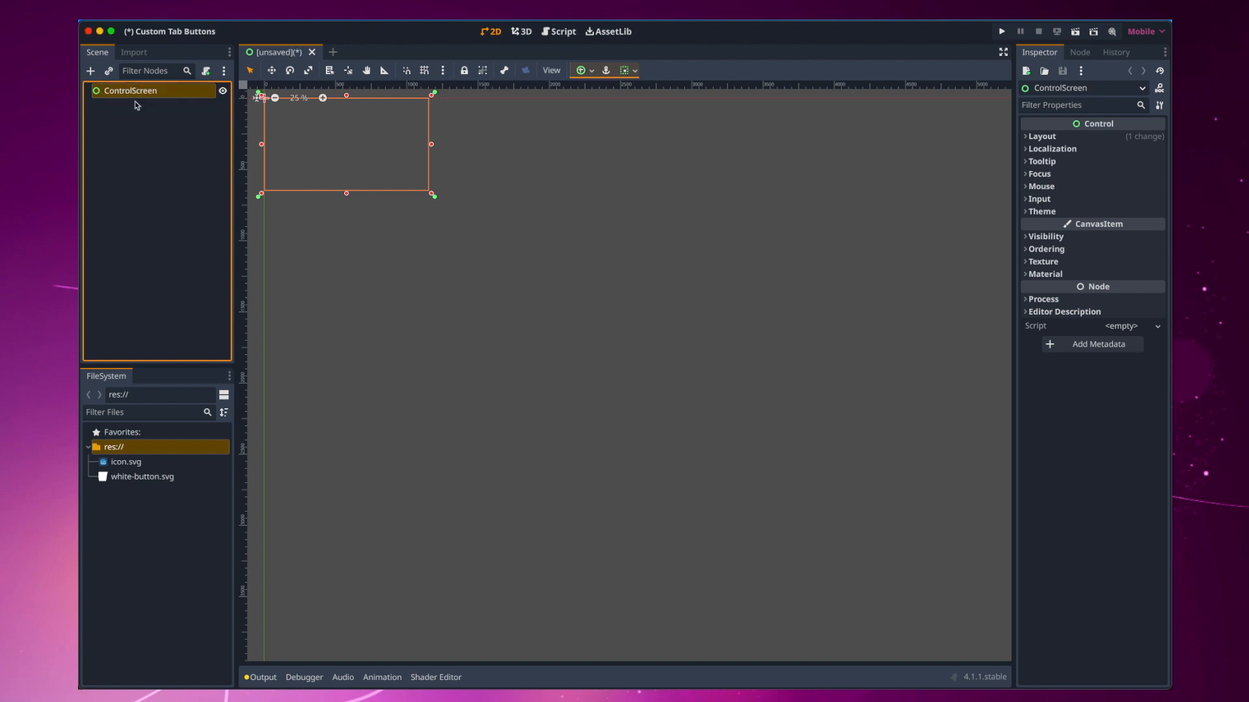
Step: Save the scene as control_screen.tscn and apply the Full Rect anchor preset to the ControlScreen root
key("ctrl+s")
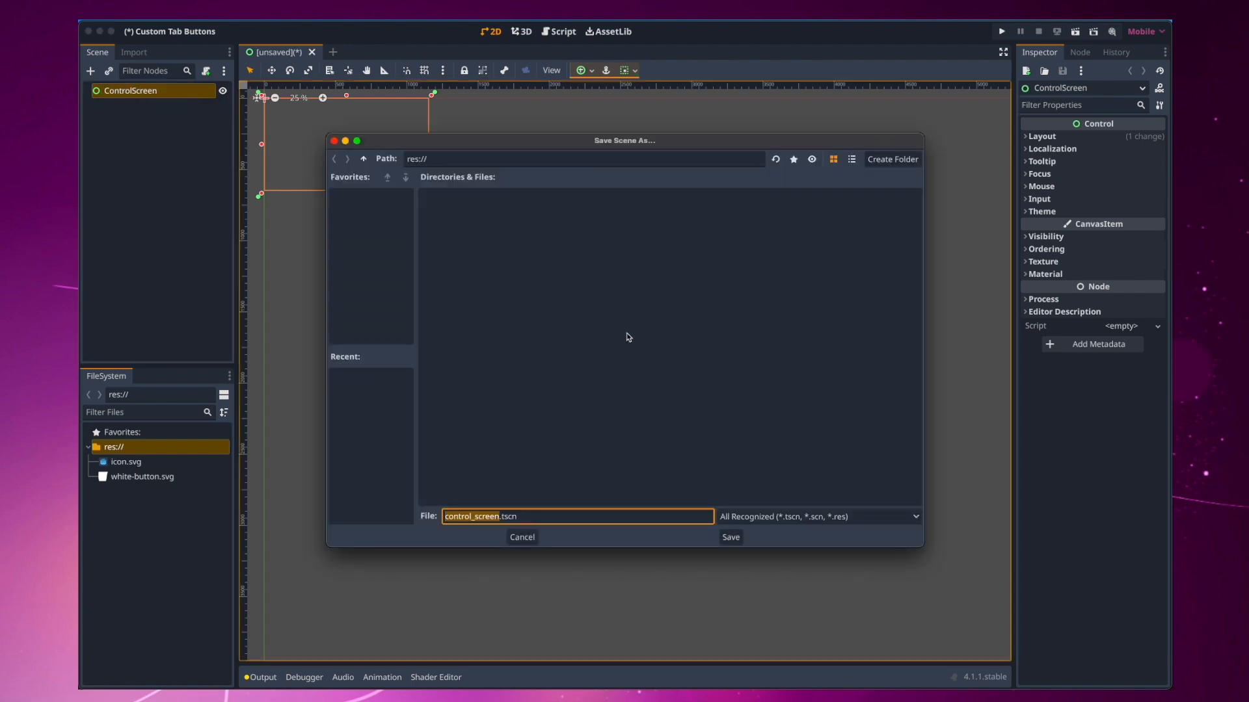
left_click(730, 540)
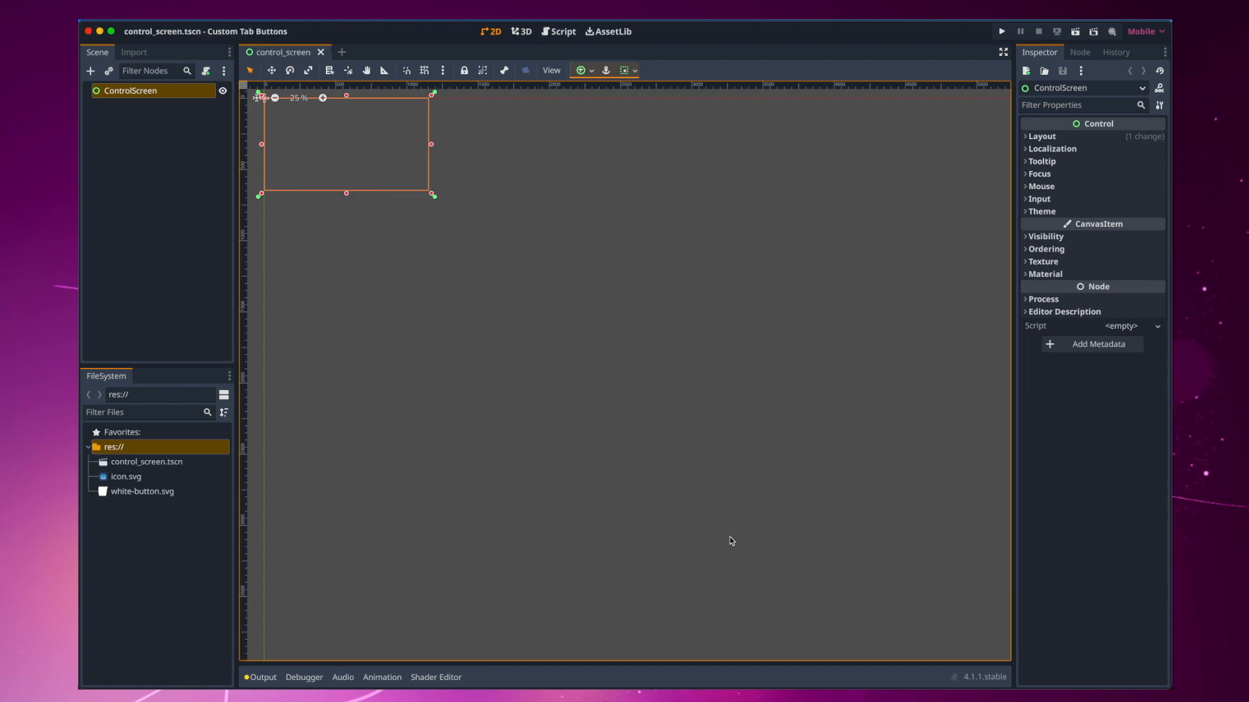
left_click(581, 71)
left_click(648, 171)
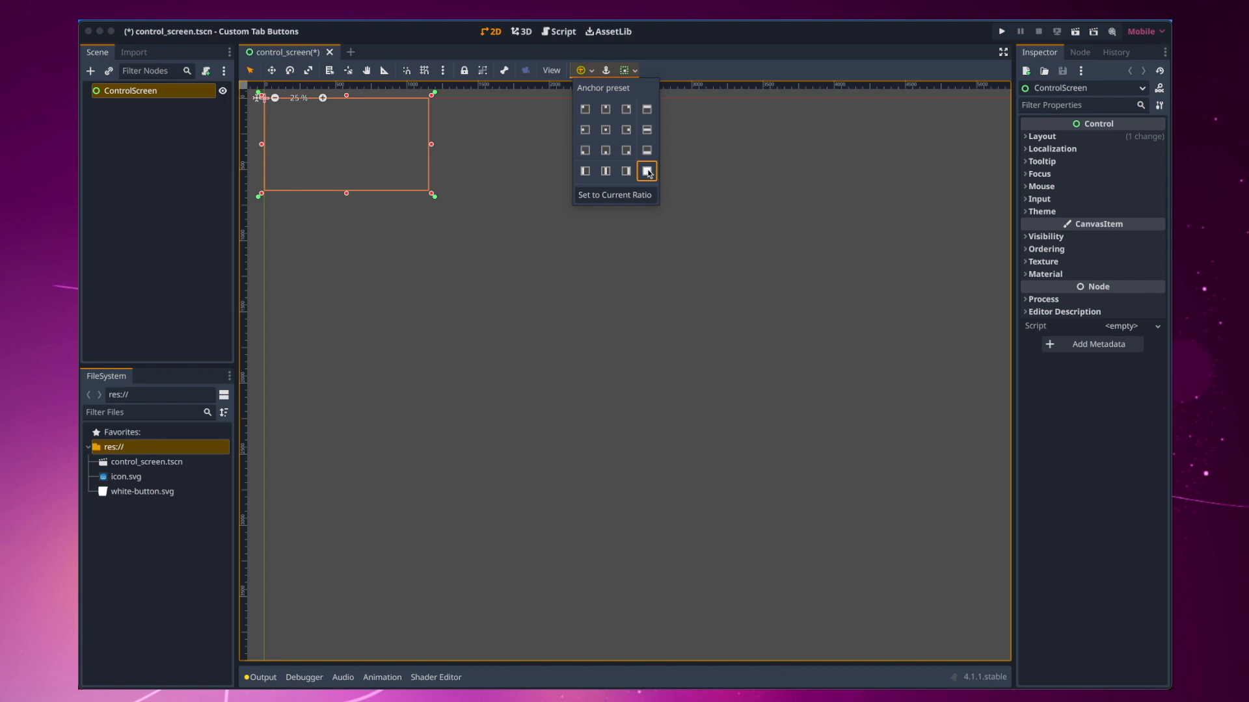
Step: Add a ColorRect child under ControlScreen and make it fill the screen with the Full Rect anchor preset
left_click(120, 98)
left_click(90, 70)
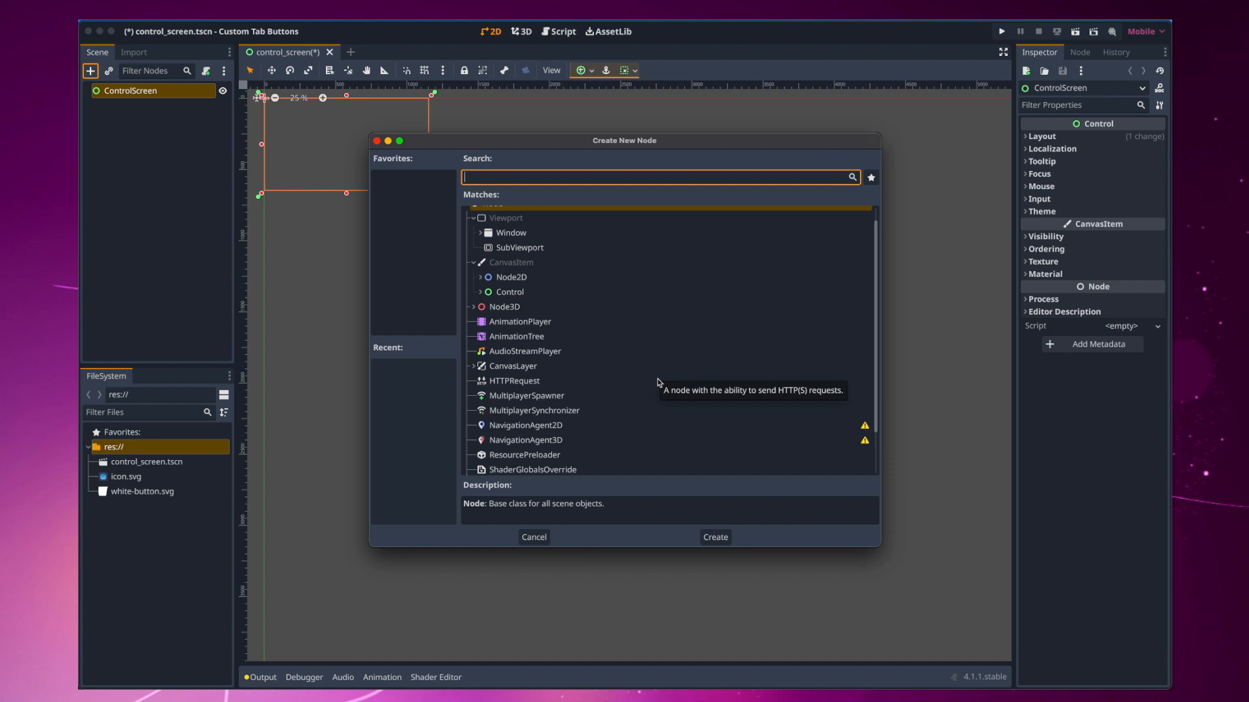
type("color")
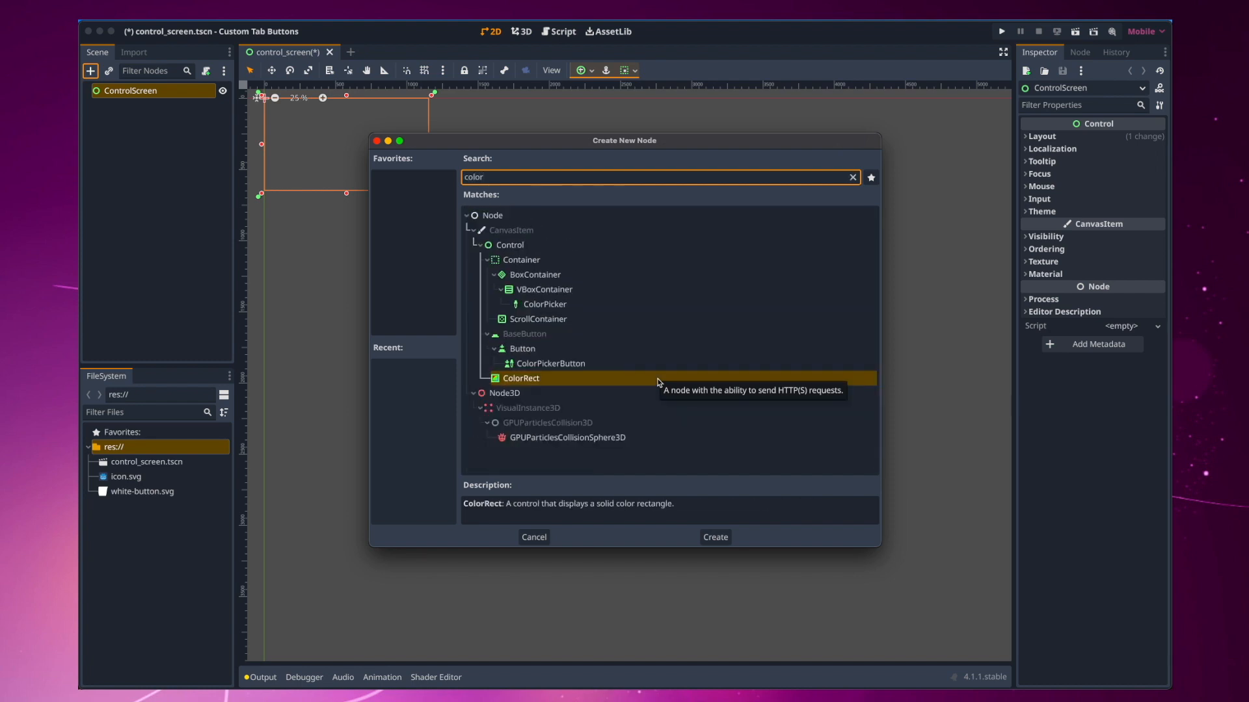
double_click(533, 379)
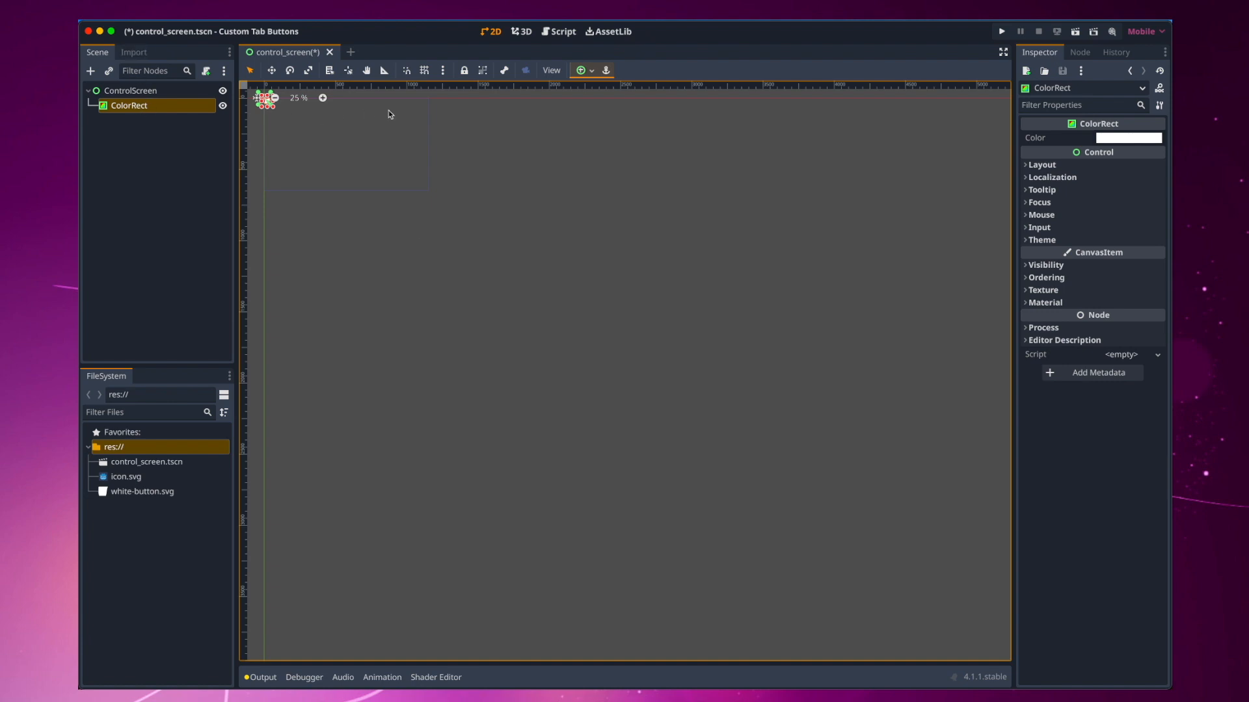
left_click(584, 70)
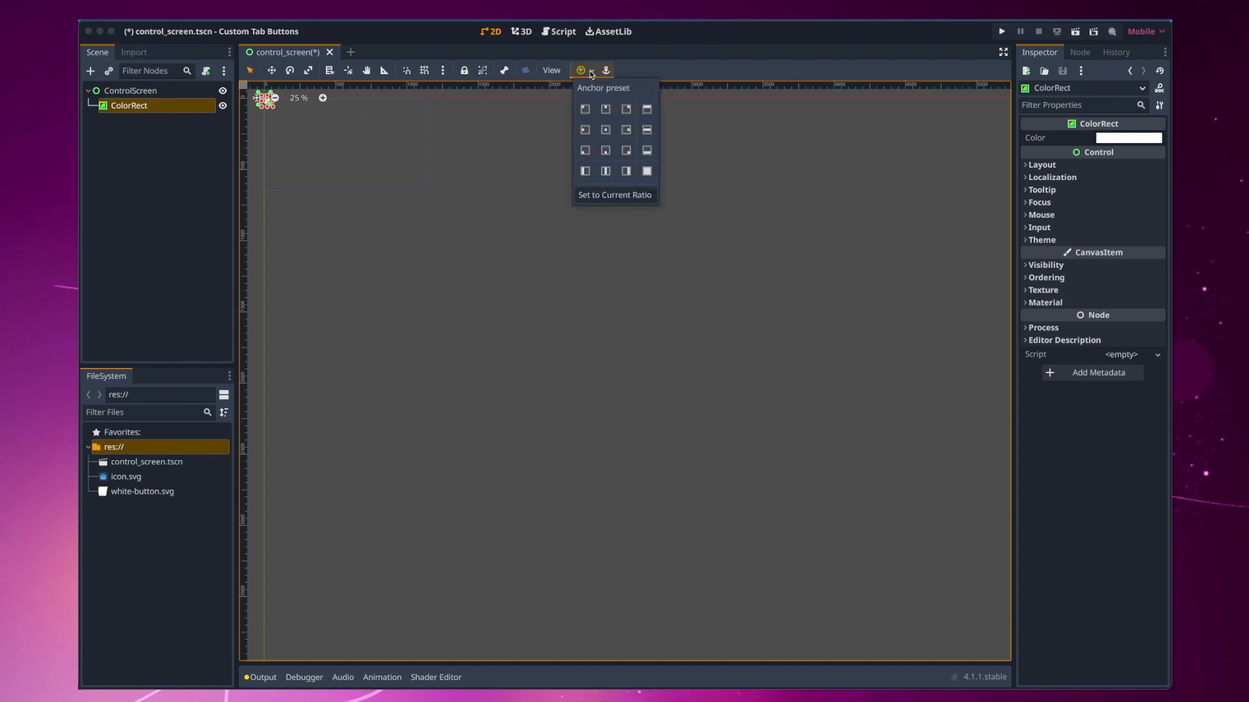
left_click(647, 172)
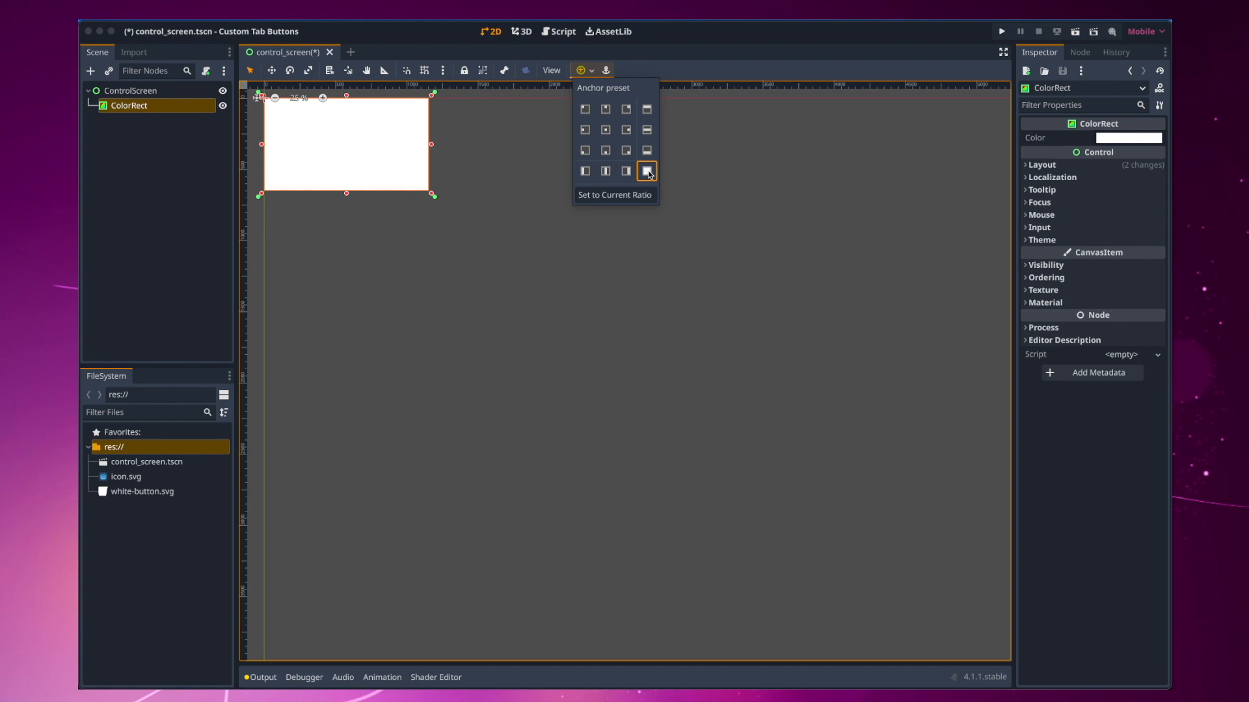
Step: Set the ColorRect's color to hex 313240 and add that color to the swatches
left_click(1094, 155)
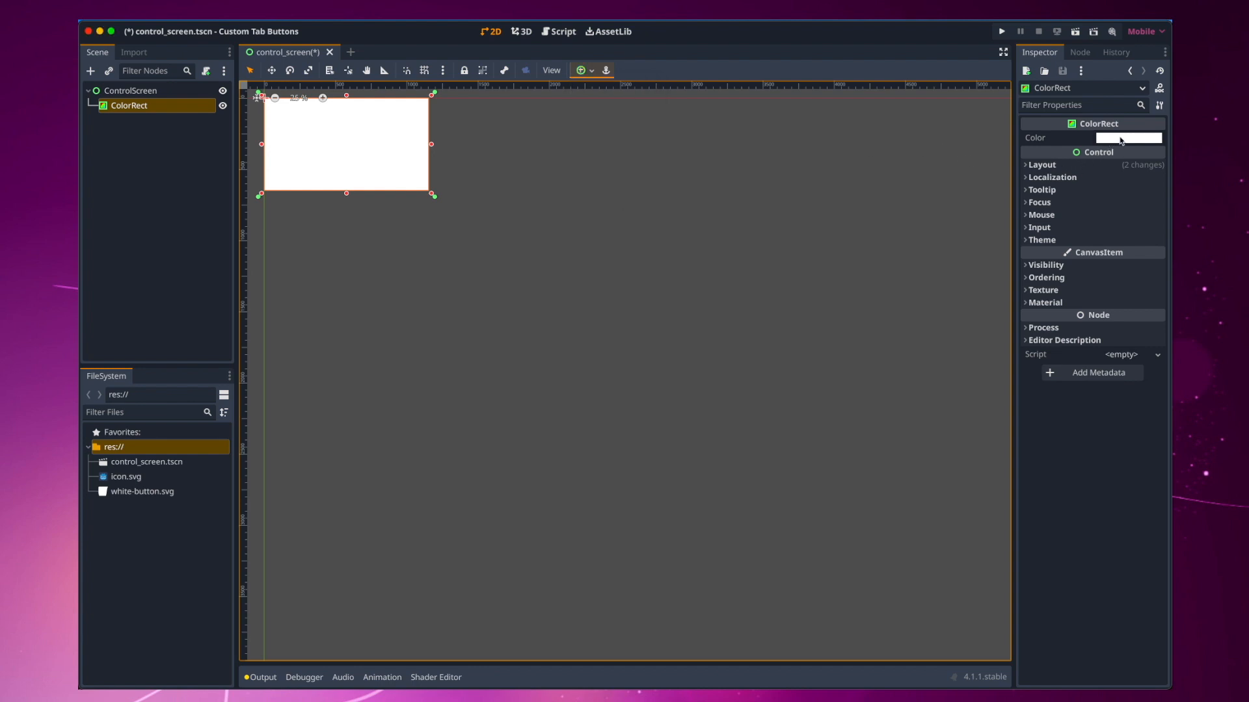
left_click(1122, 138)
type("313")
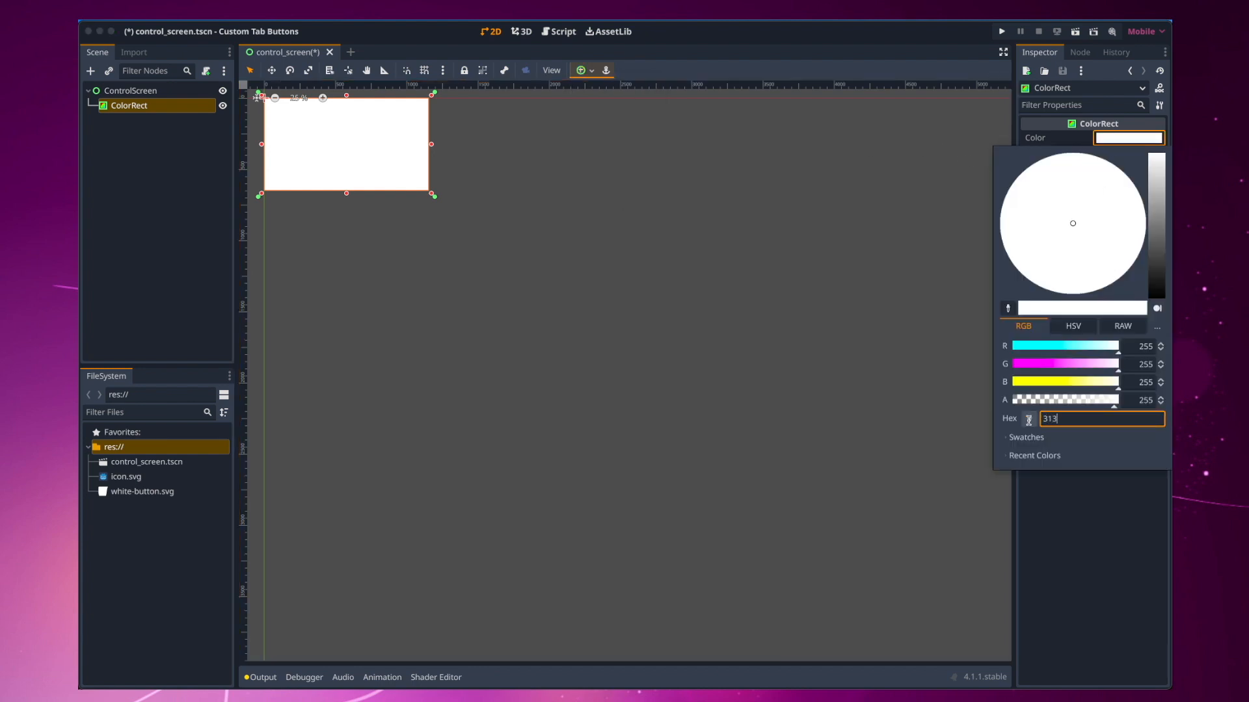
type("240")
key("Return")
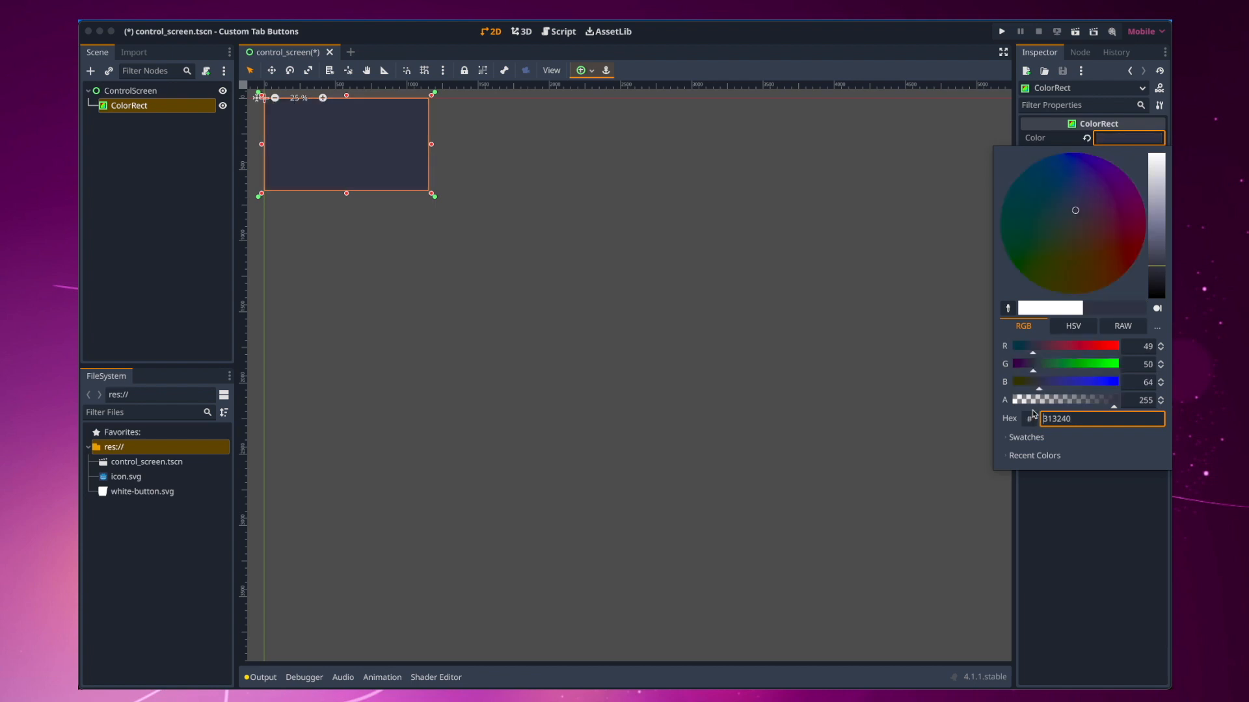
left_click(1015, 437)
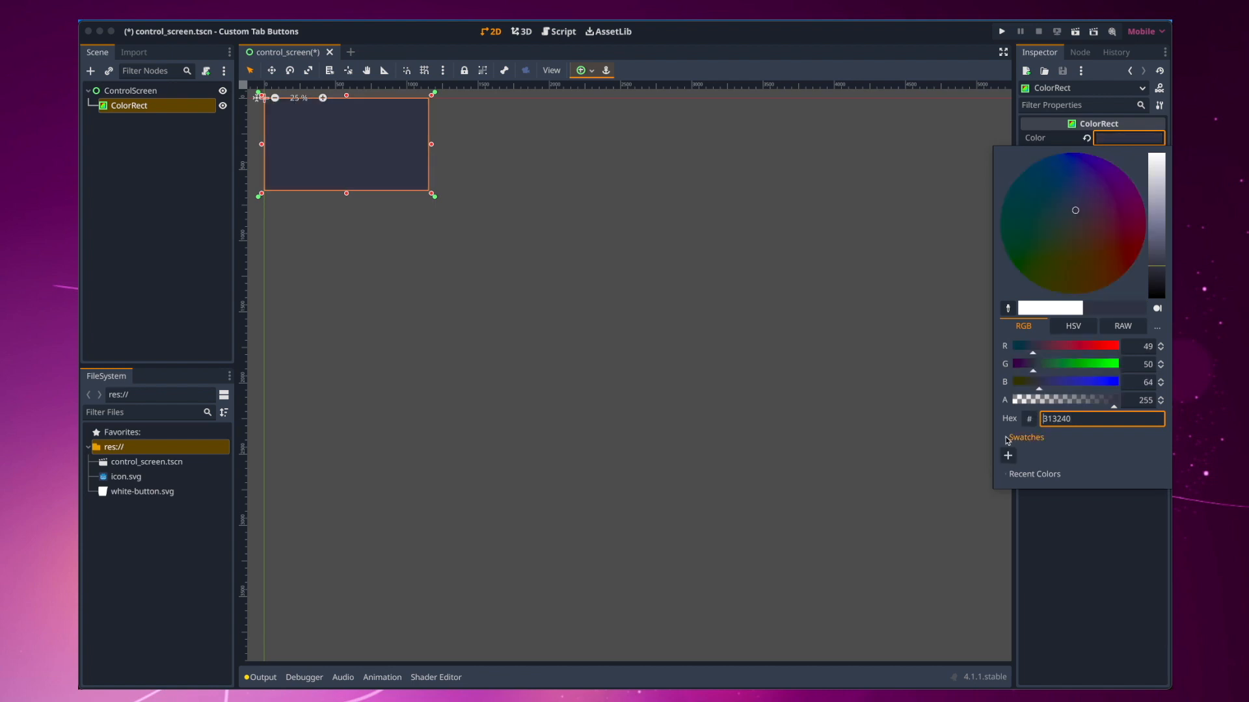
left_click(1008, 457)
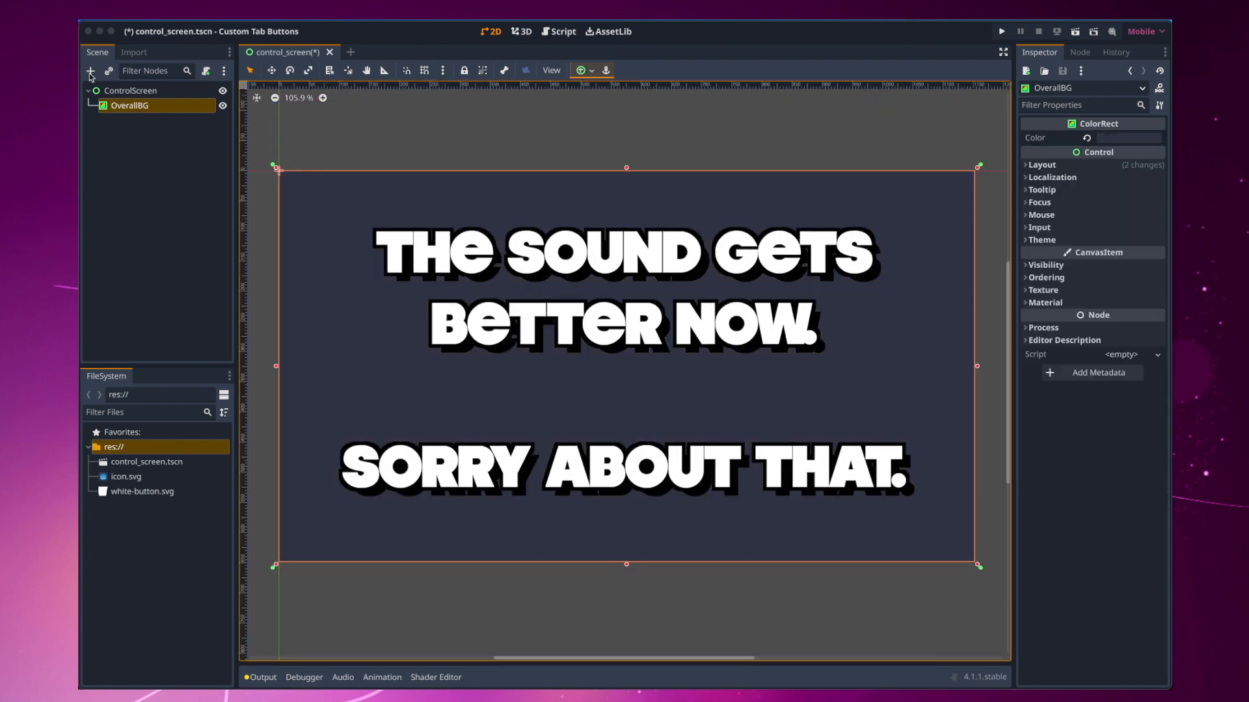
Step: Add a VBoxContainer child under OverallBG and apply the Center anchor preset to it
left_click(90, 71)
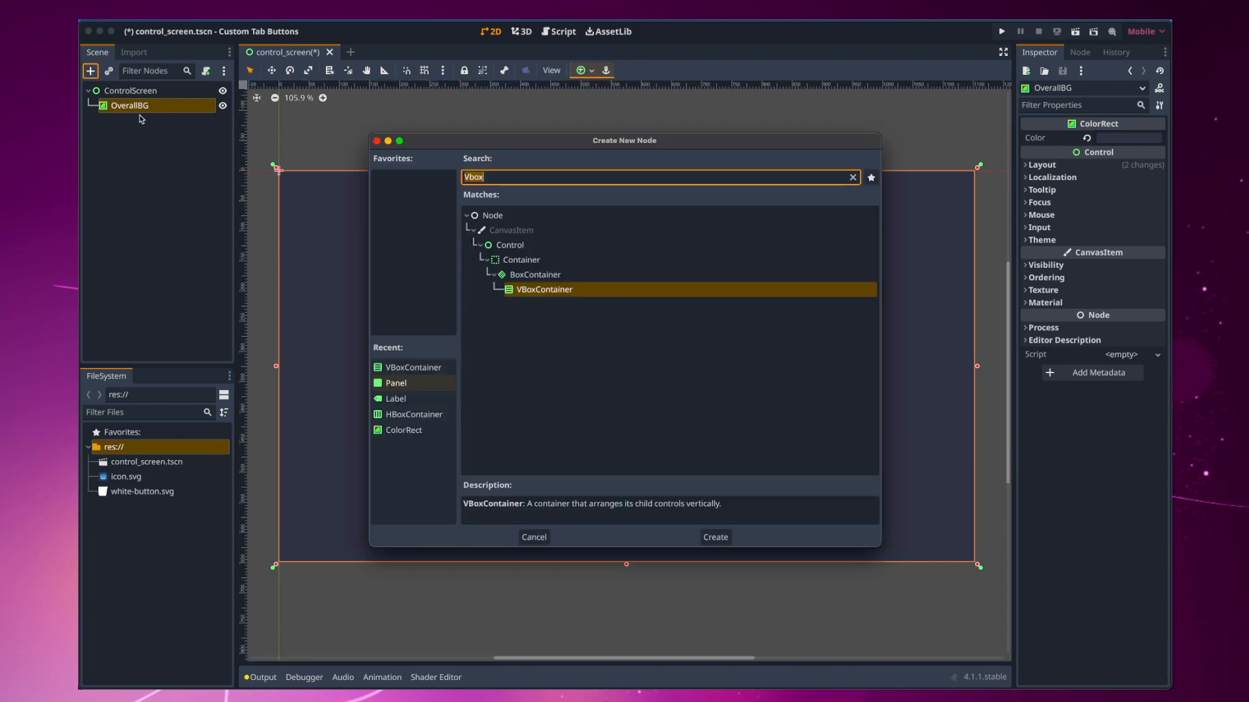
type("Vbox")
key("Return")
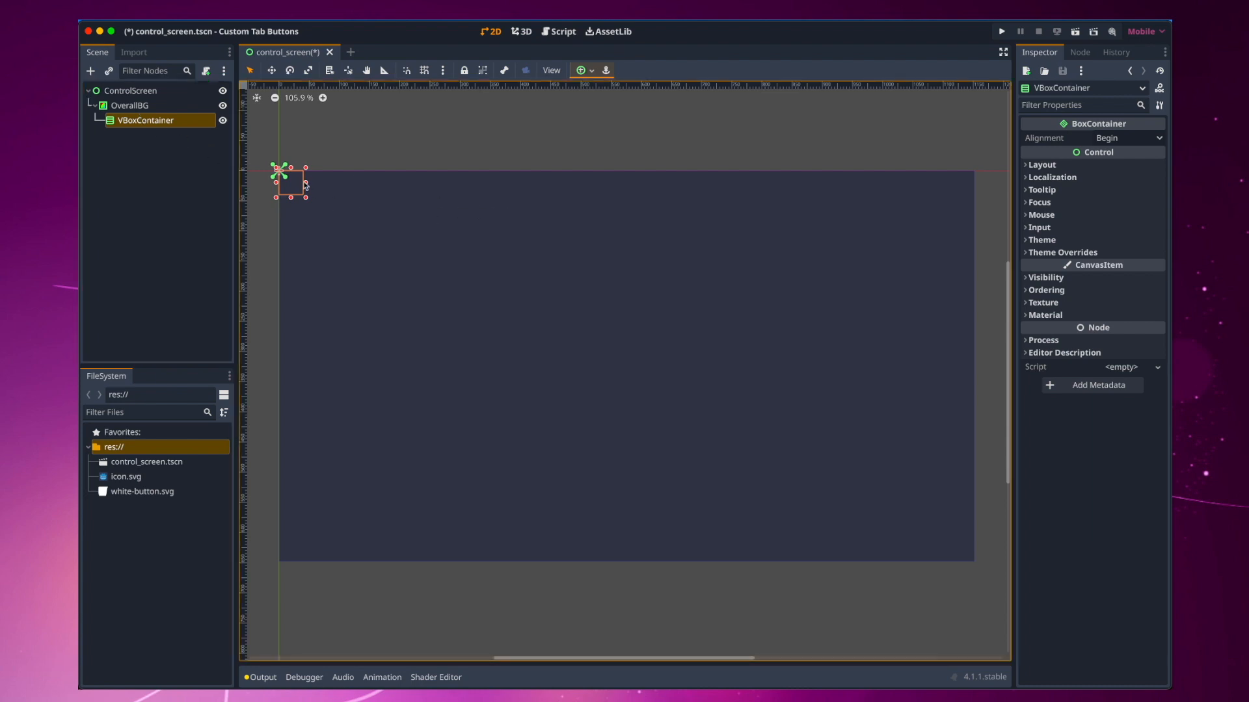
left_click(583, 70)
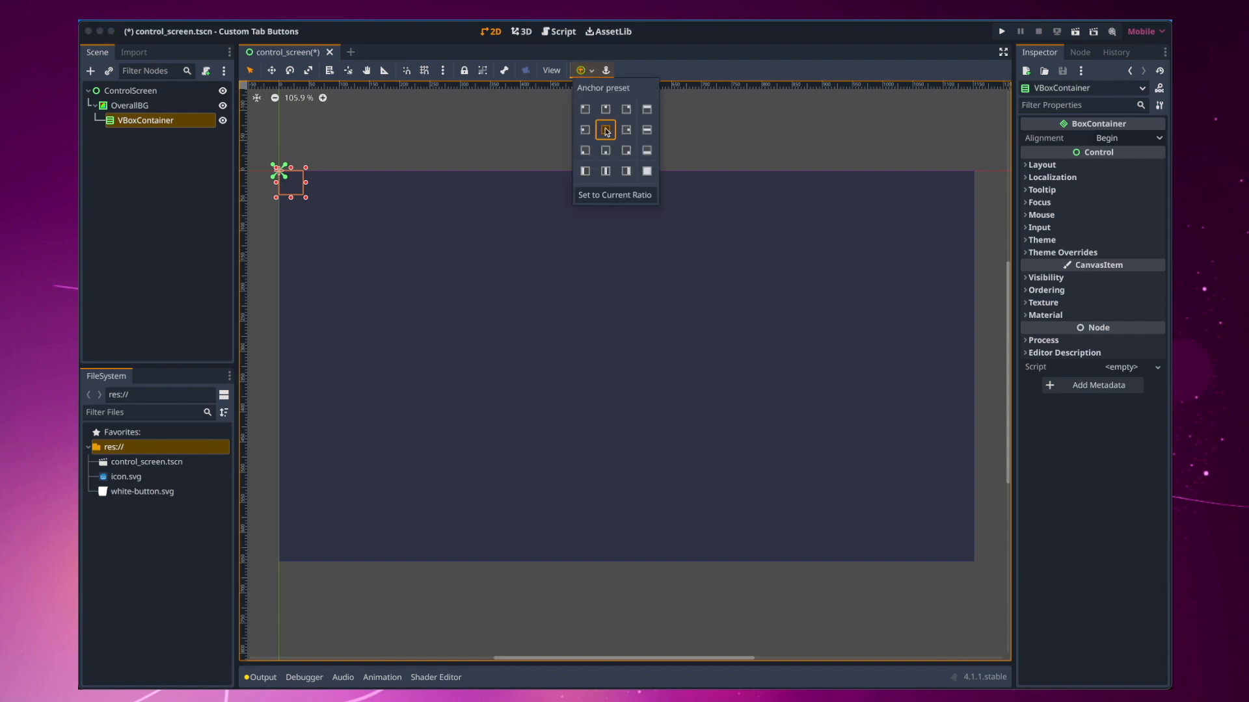
left_click(606, 131)
Step: Enlarge the VBoxContainer around its center, set its width to 318 px, and shift it horizontally to about x 407 px
left_click(642, 369)
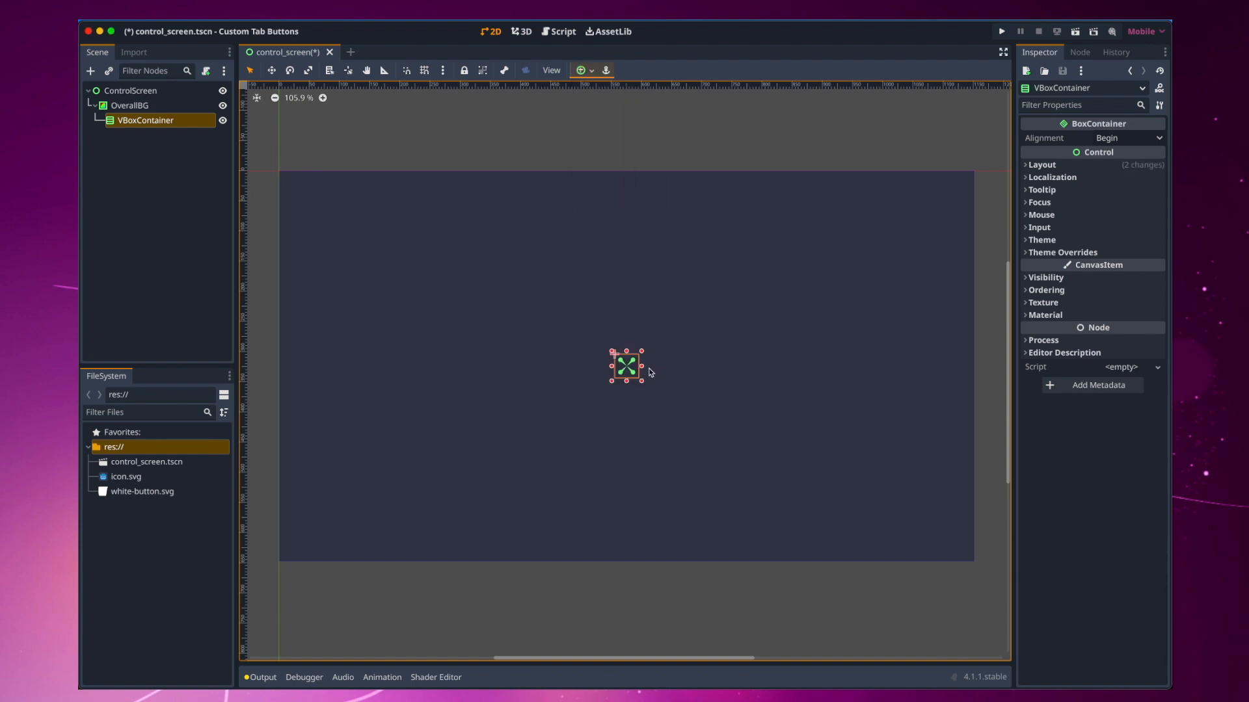
left_click_drag(646, 371, 626, 533)
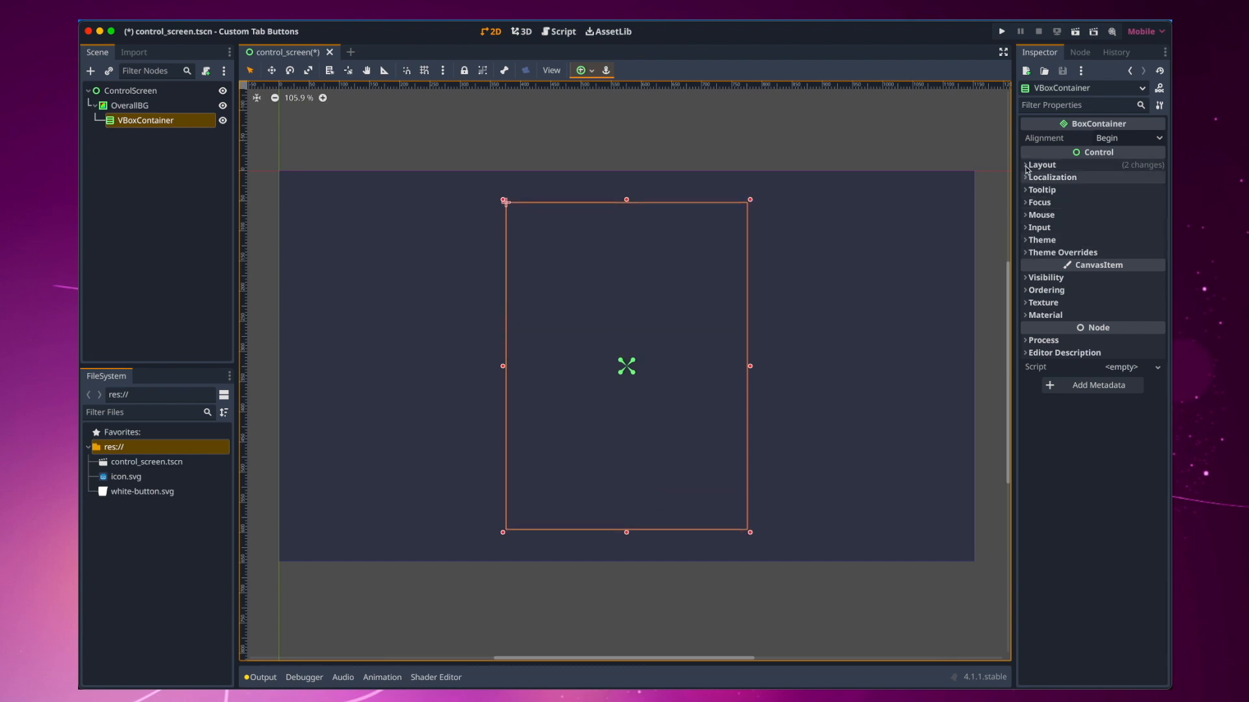
left_click(1042, 165)
left_click(1055, 319)
left_click(1143, 334)
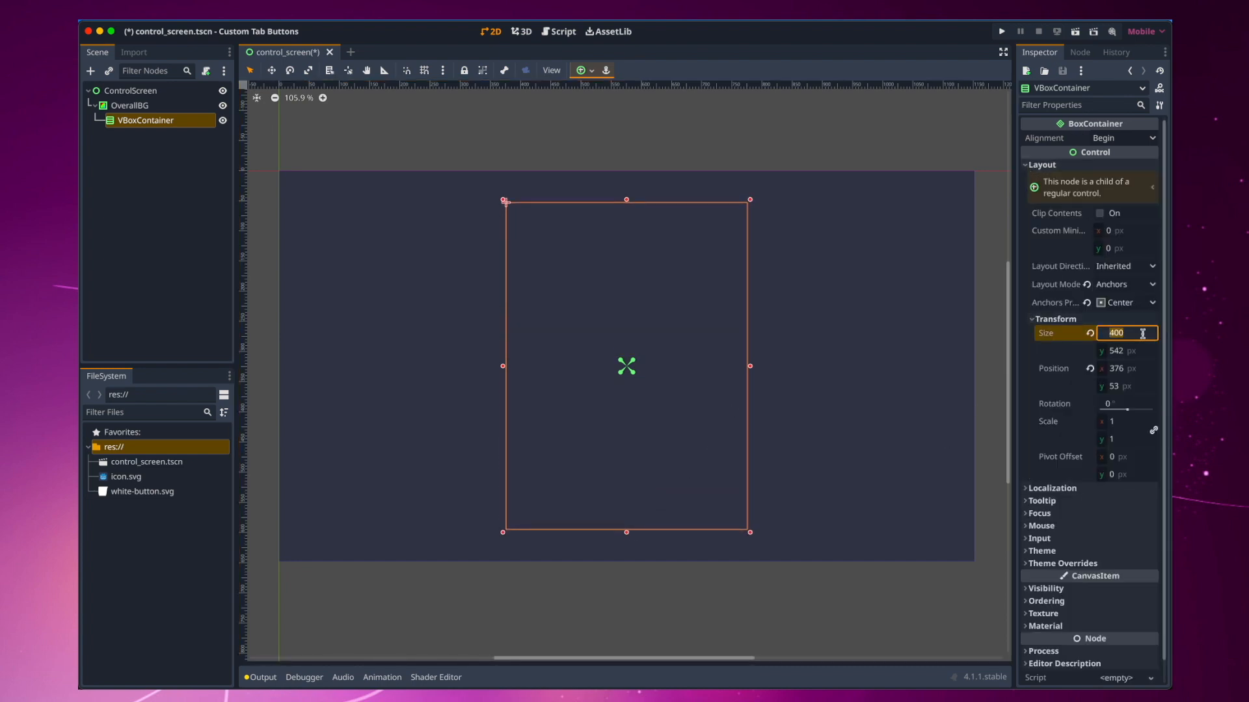
type("318")
key("Return")
left_click_drag(627, 297, 641, 297)
Step: Set the VBoxContainer's height to 588 px and move it up to about y 29 px
left_click(1138, 352)
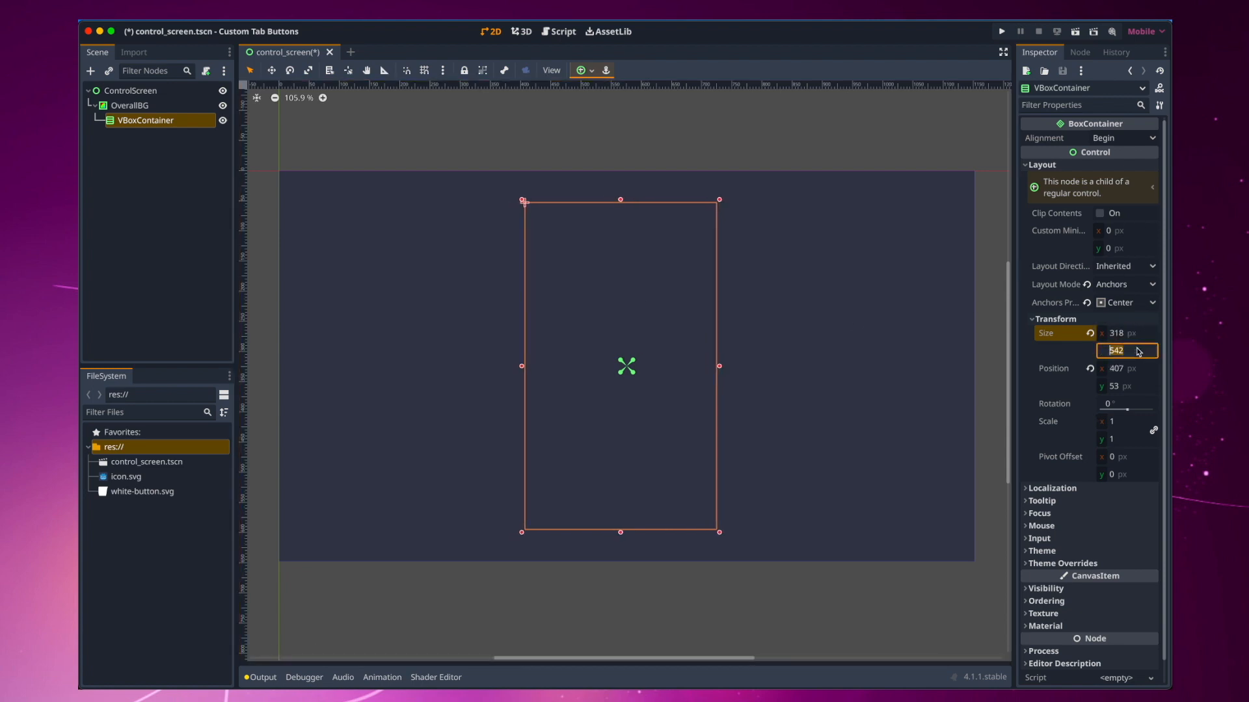
type("588")
key("Return")
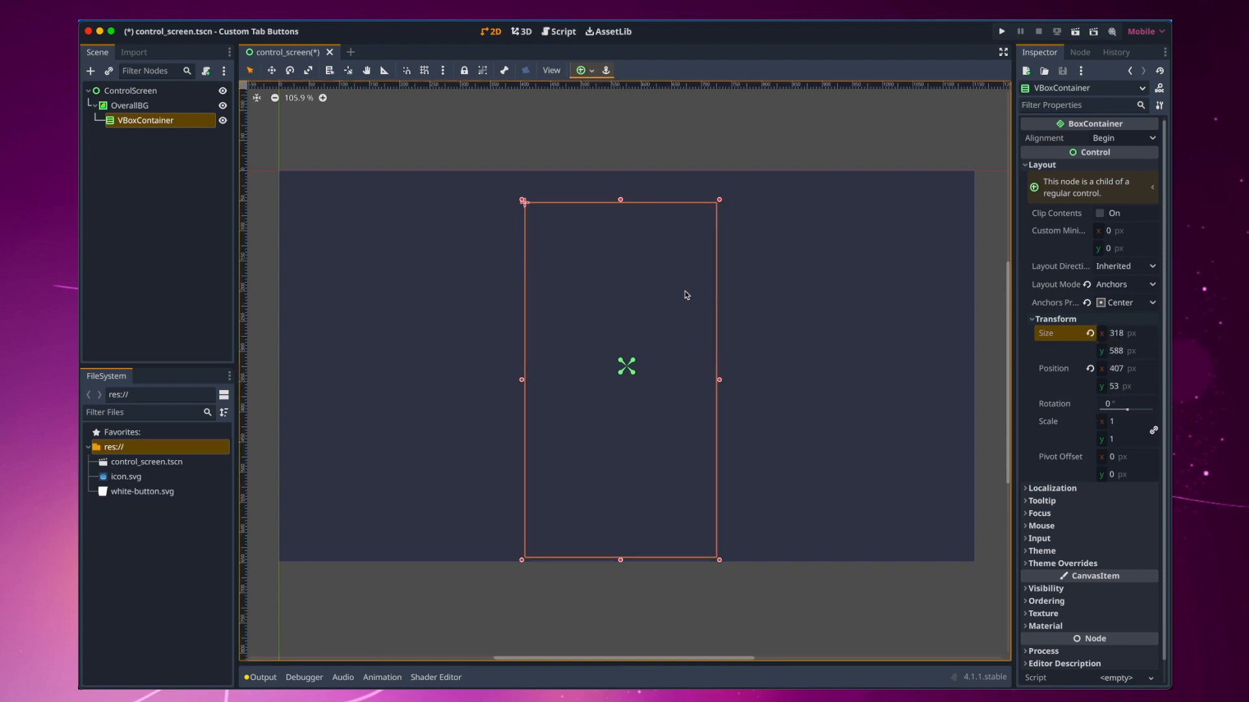
left_click_drag(683, 293, 682, 277)
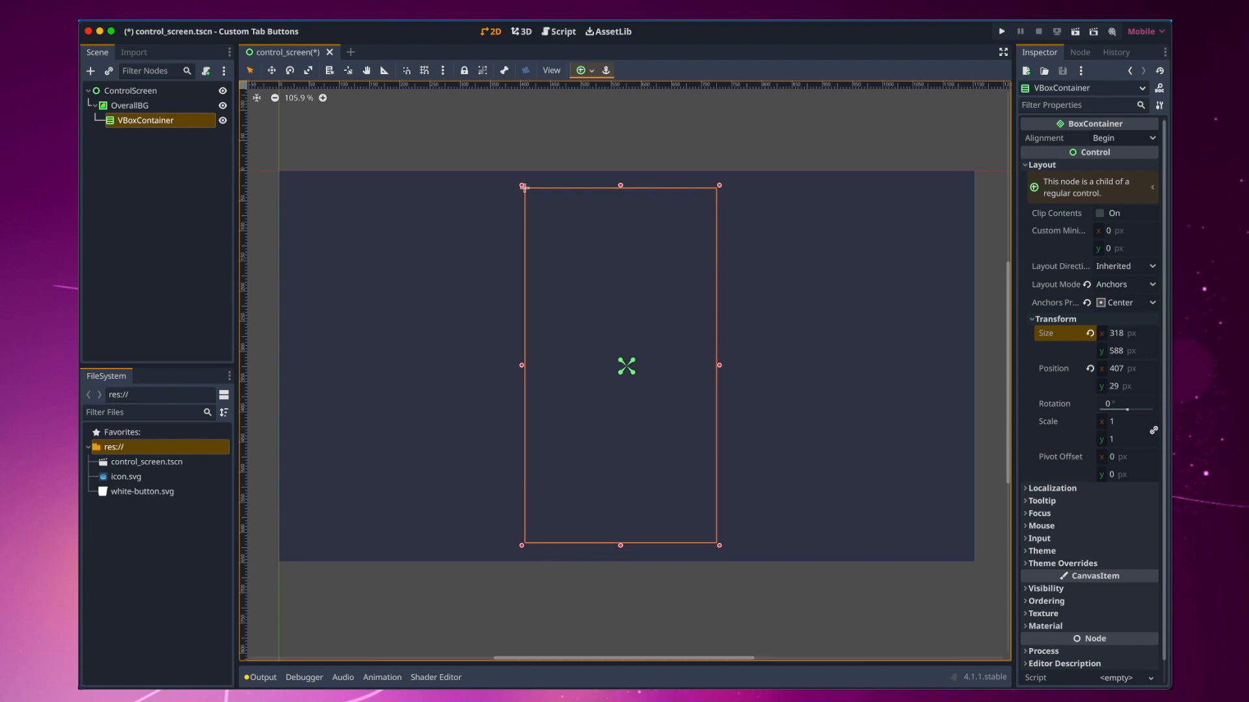
Step: Rename the VBoxContainer node as PanelContainer
double_click(144, 121)
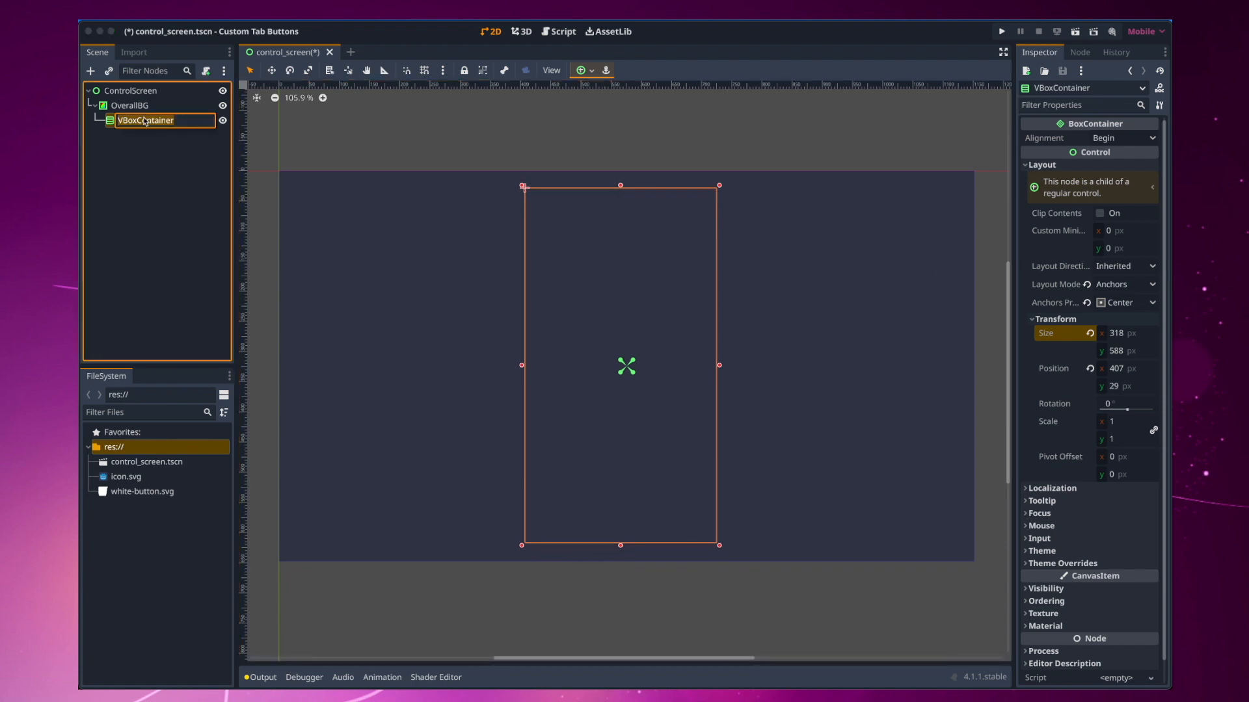
type("PanelContainer")
key("Return")
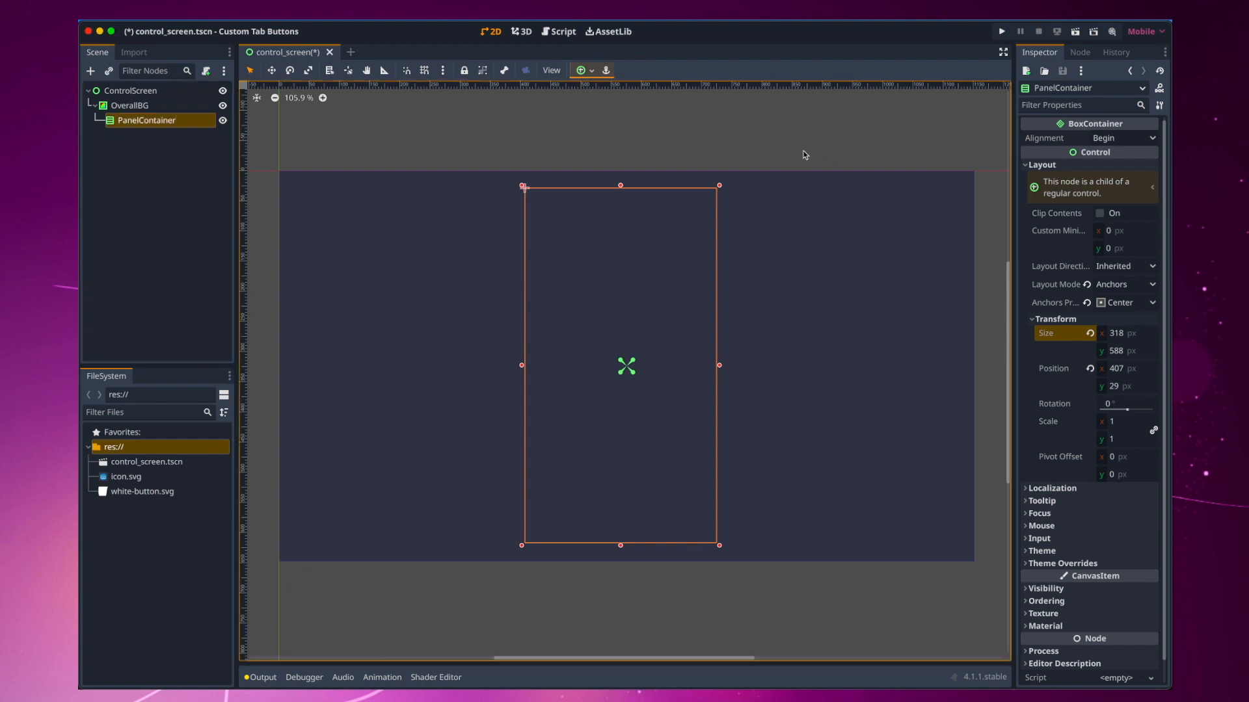
Step: Add a Panel child under PanelContainer and rename it as TopPanel
left_click(91, 71)
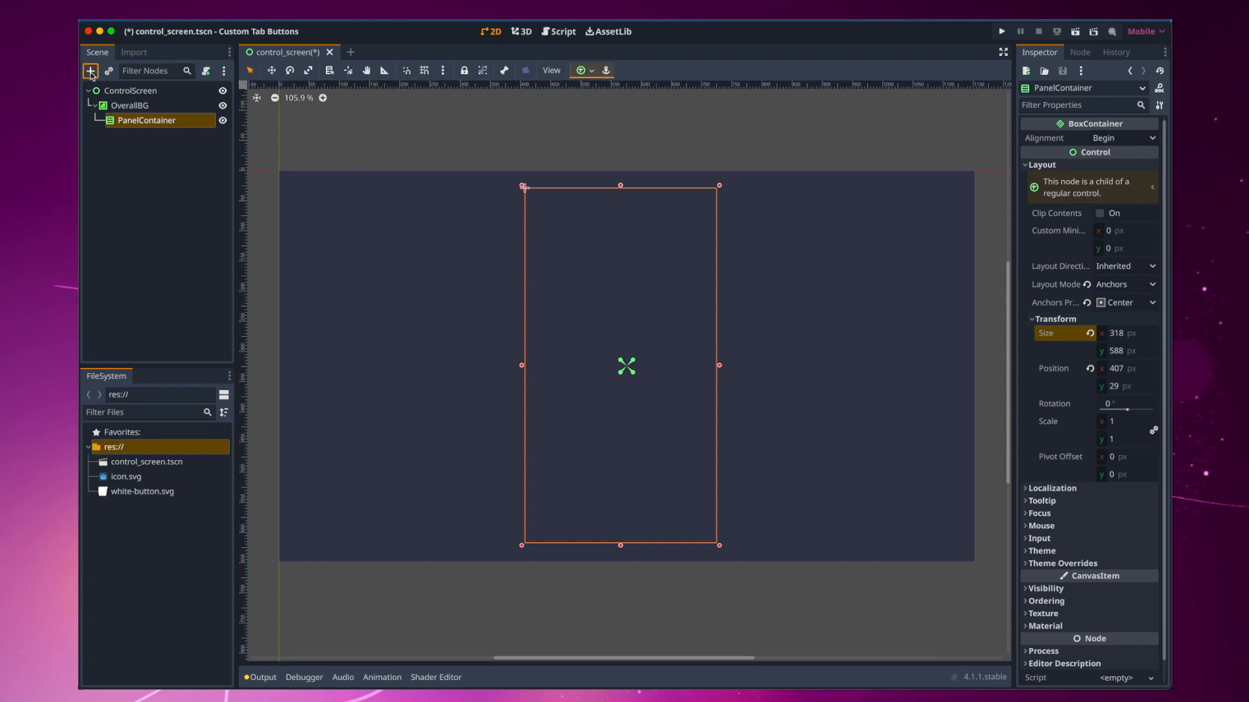
type("Pan")
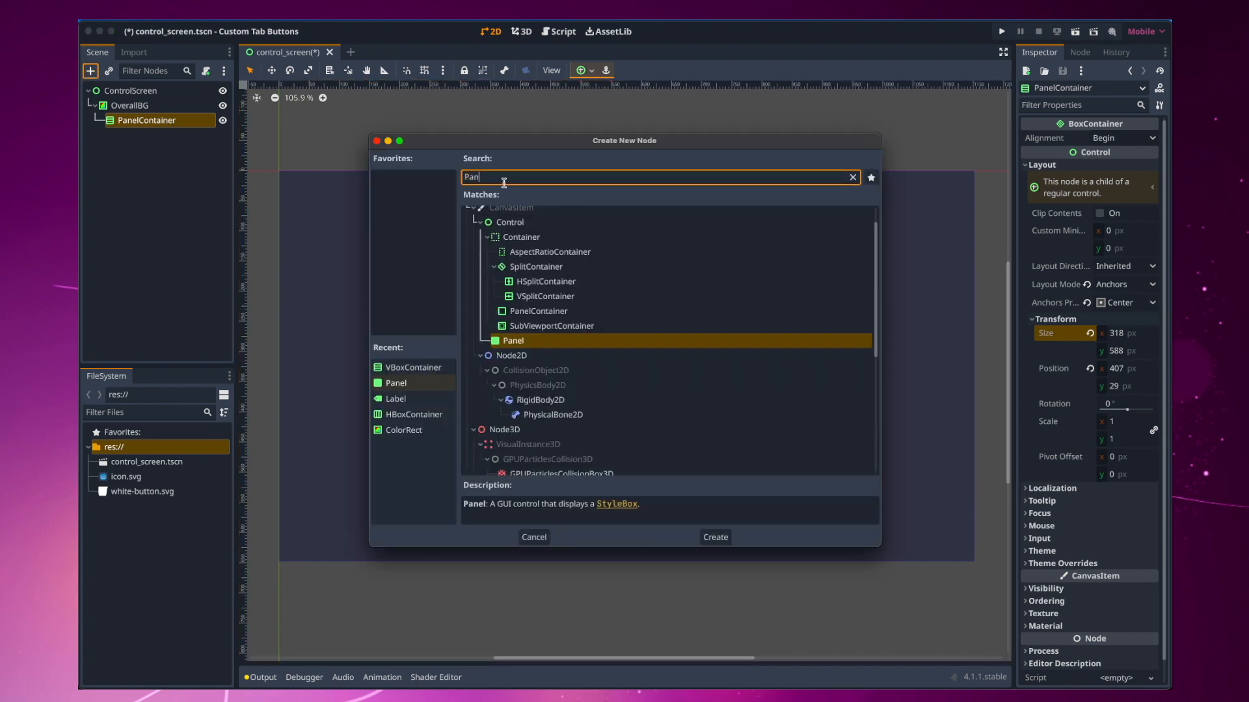
key("Return")
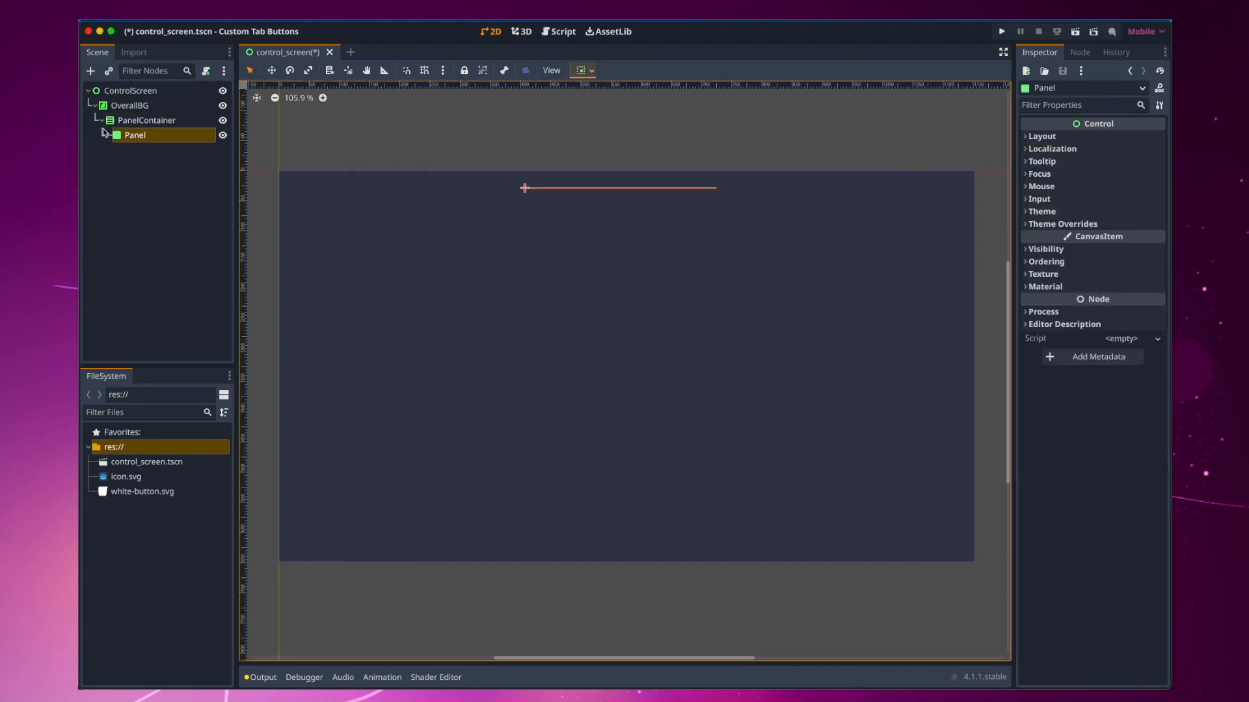
double_click(135, 135)
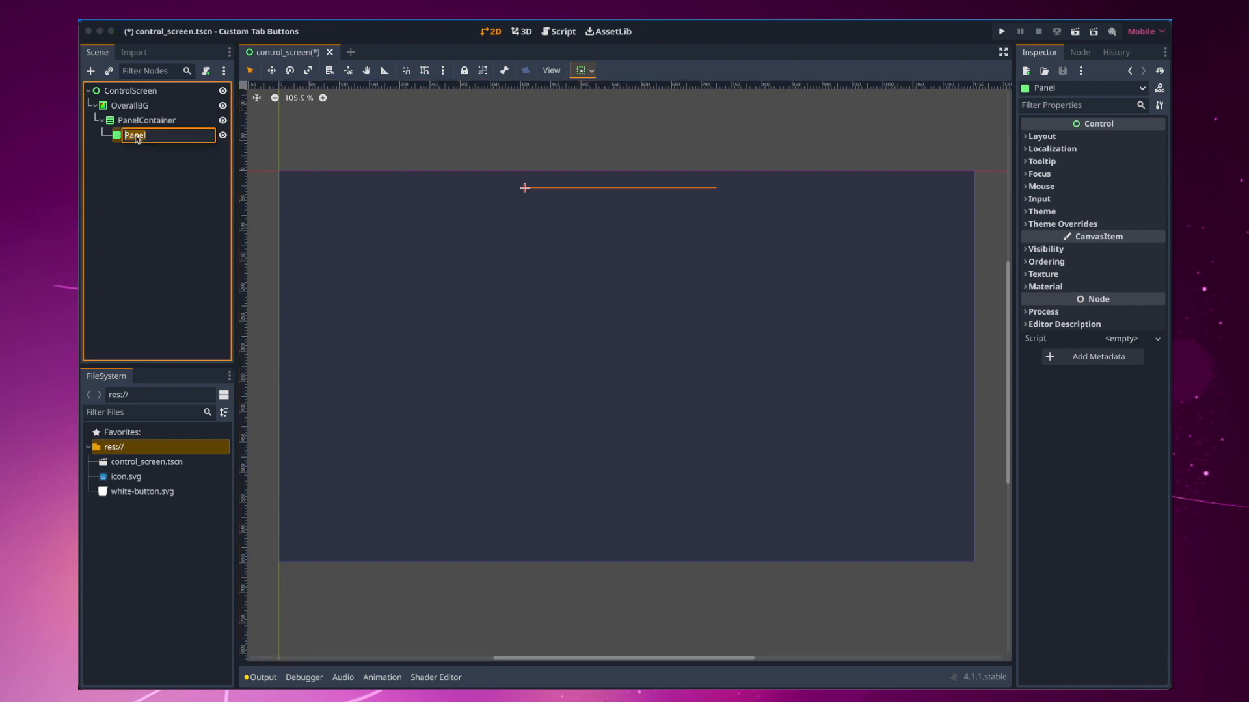
type("Top")
key("Return")
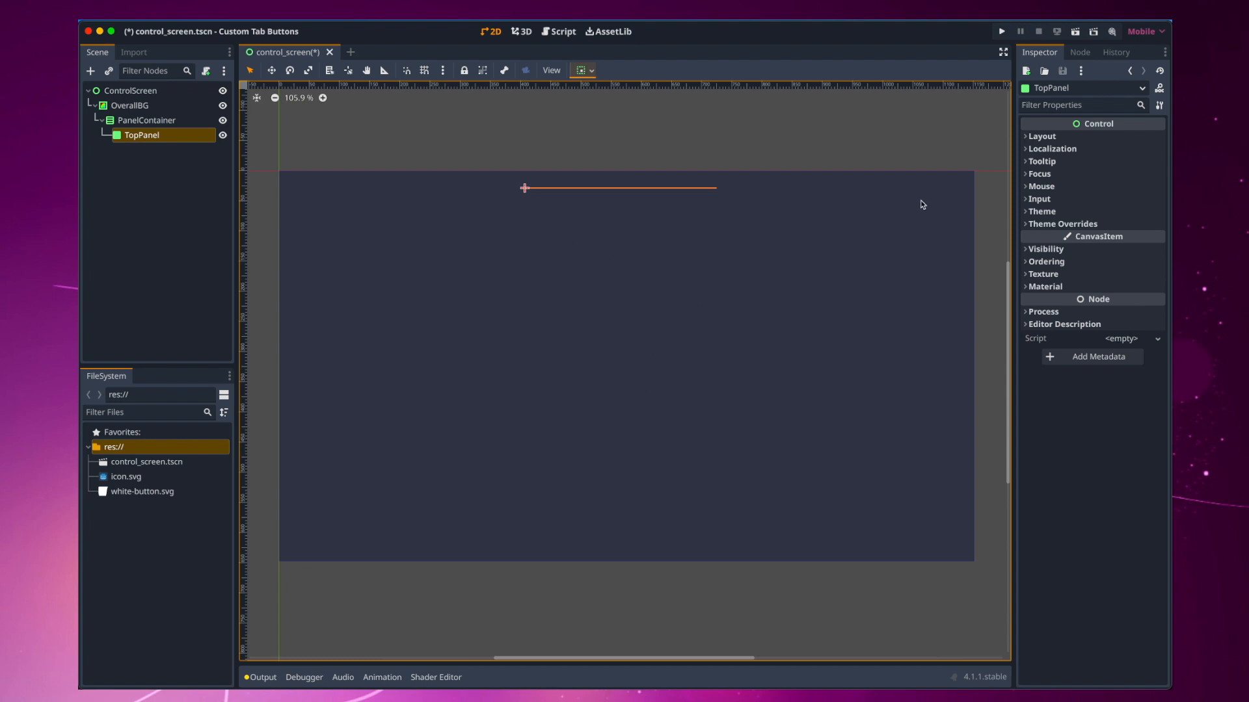
Step: Enable vertical Expand in TopPanel's container sizing so it fills the PanelContainer
left_click(1037, 136)
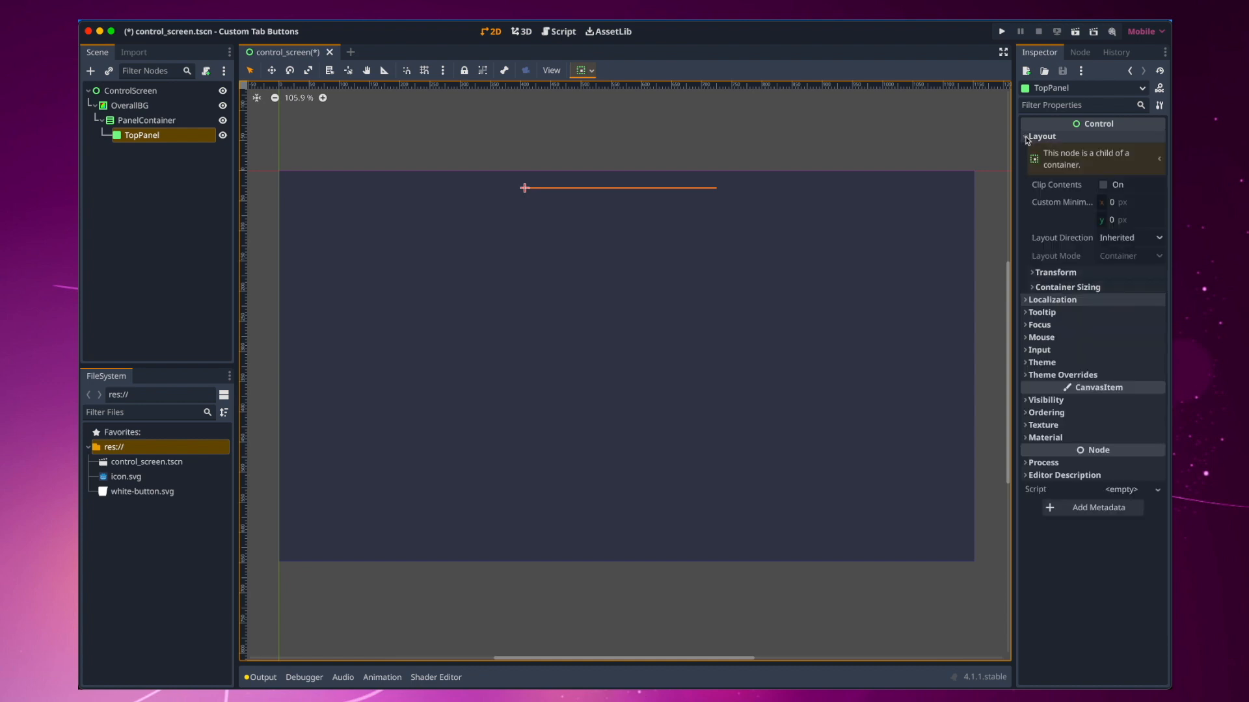
left_click(1035, 287)
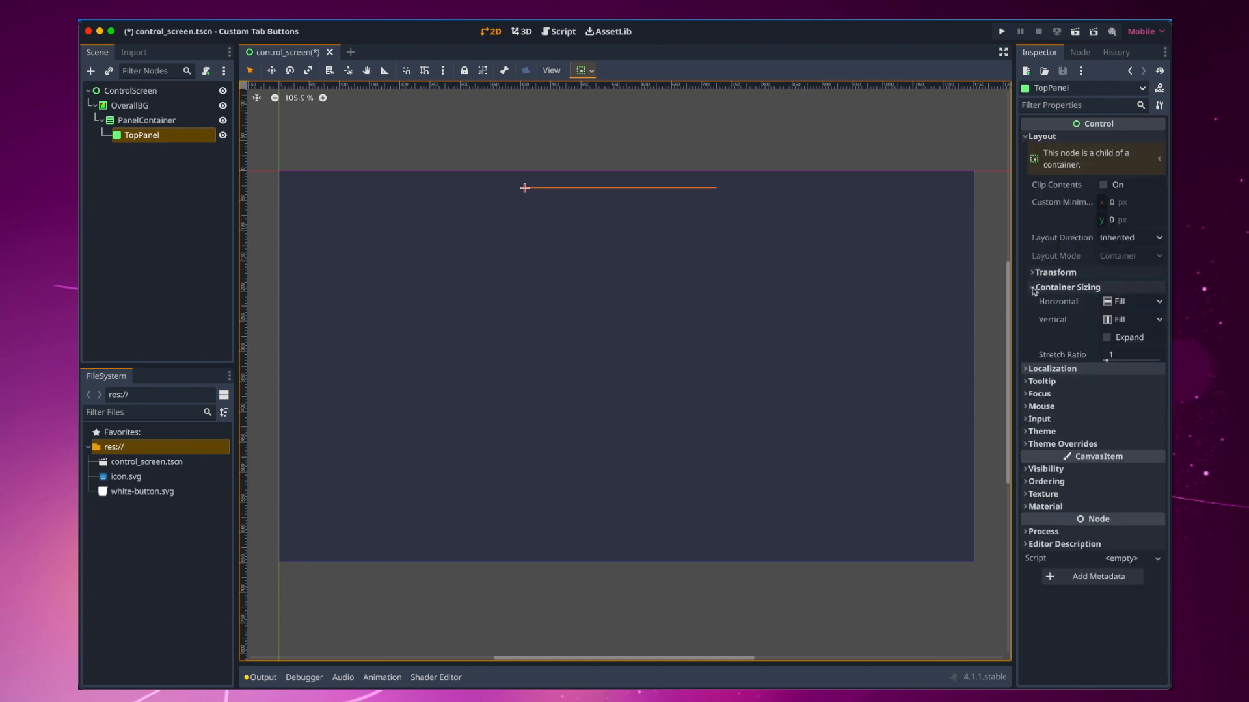
left_click(1106, 338)
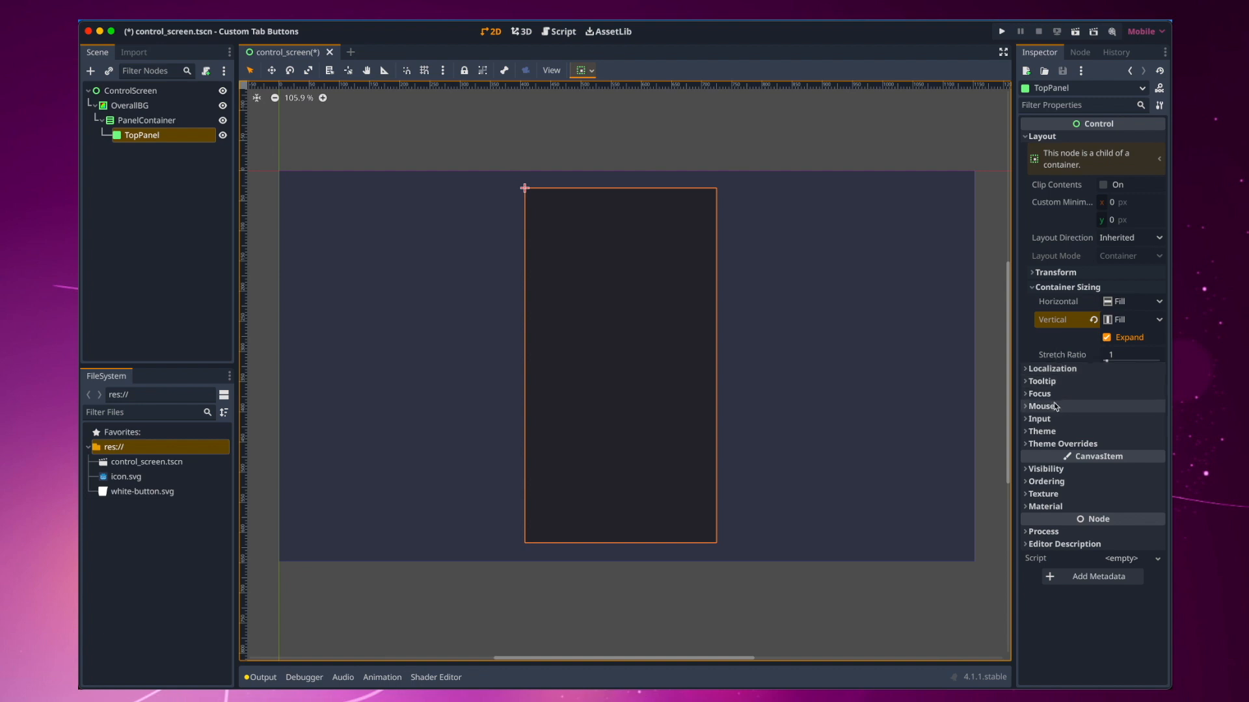
Step: Override TopPanel's Panel style with a new StyleBoxFlat and open its properties
left_click(1025, 445)
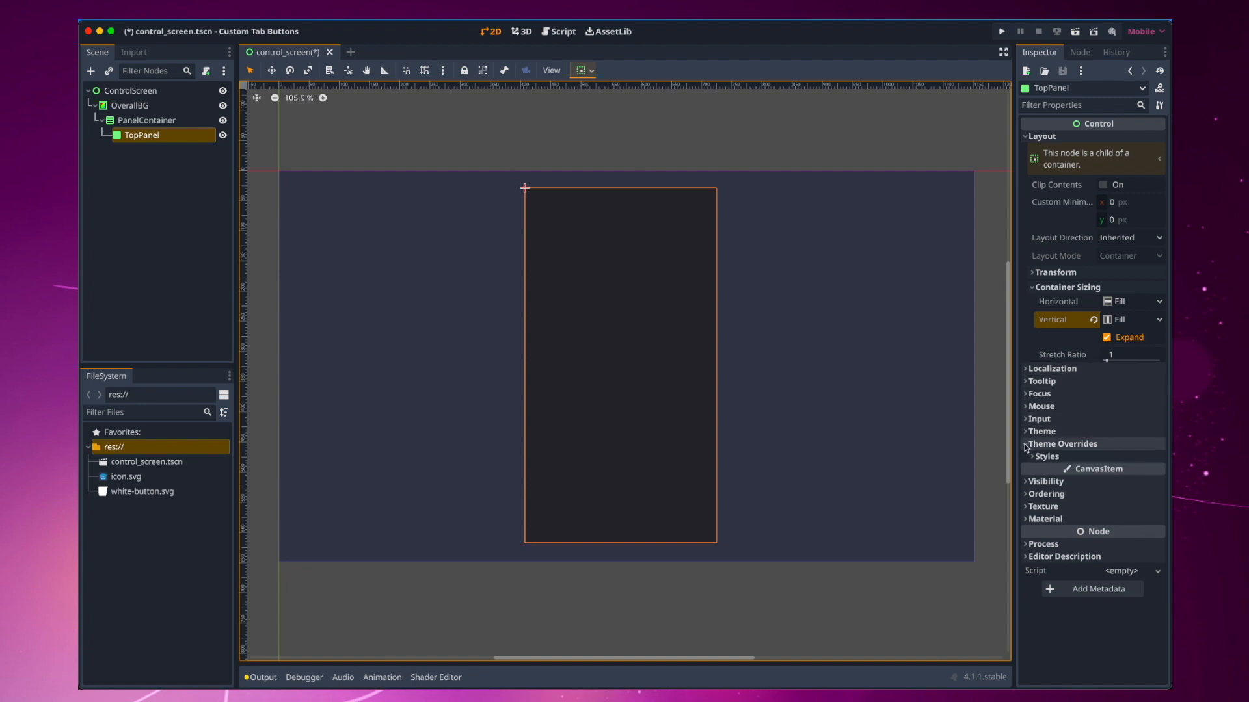
left_click(1035, 457)
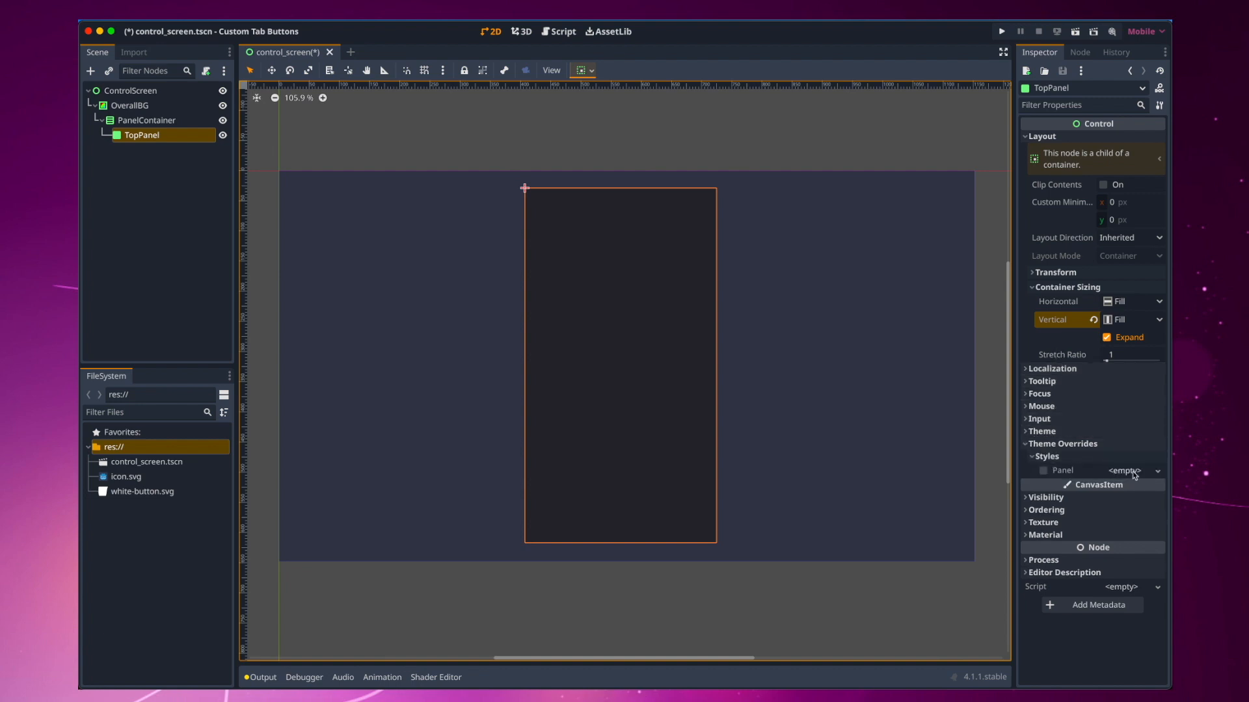
left_click(1156, 472)
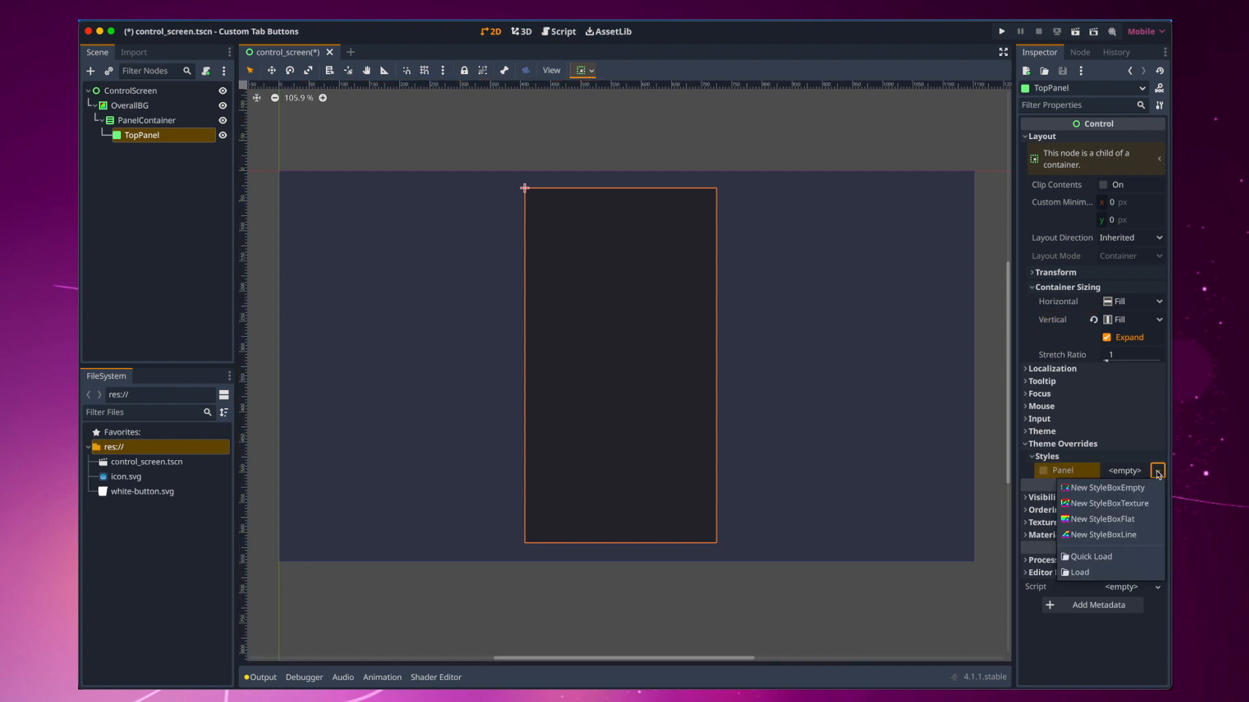
left_click(1110, 519)
left_click(1128, 472)
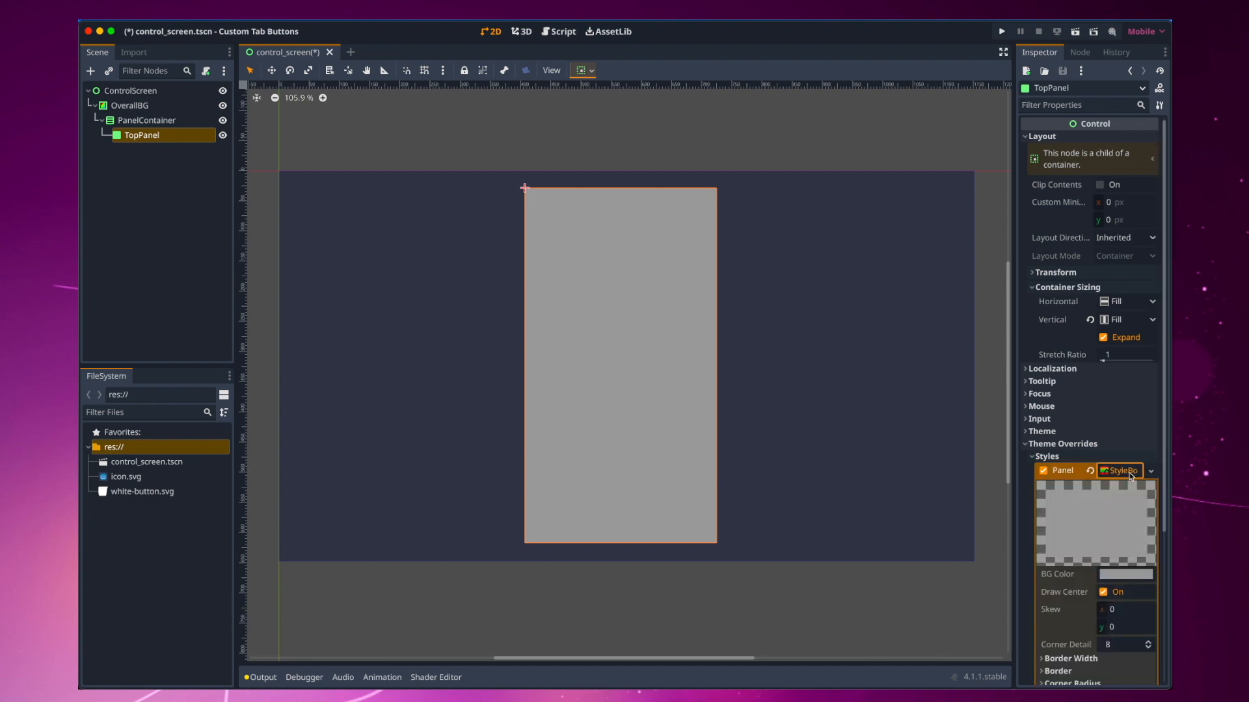
Step: Set the StyleBoxFlat's background color to hex 494b5a and add that color to the swatches
scroll(1117, 520, "down", 6)
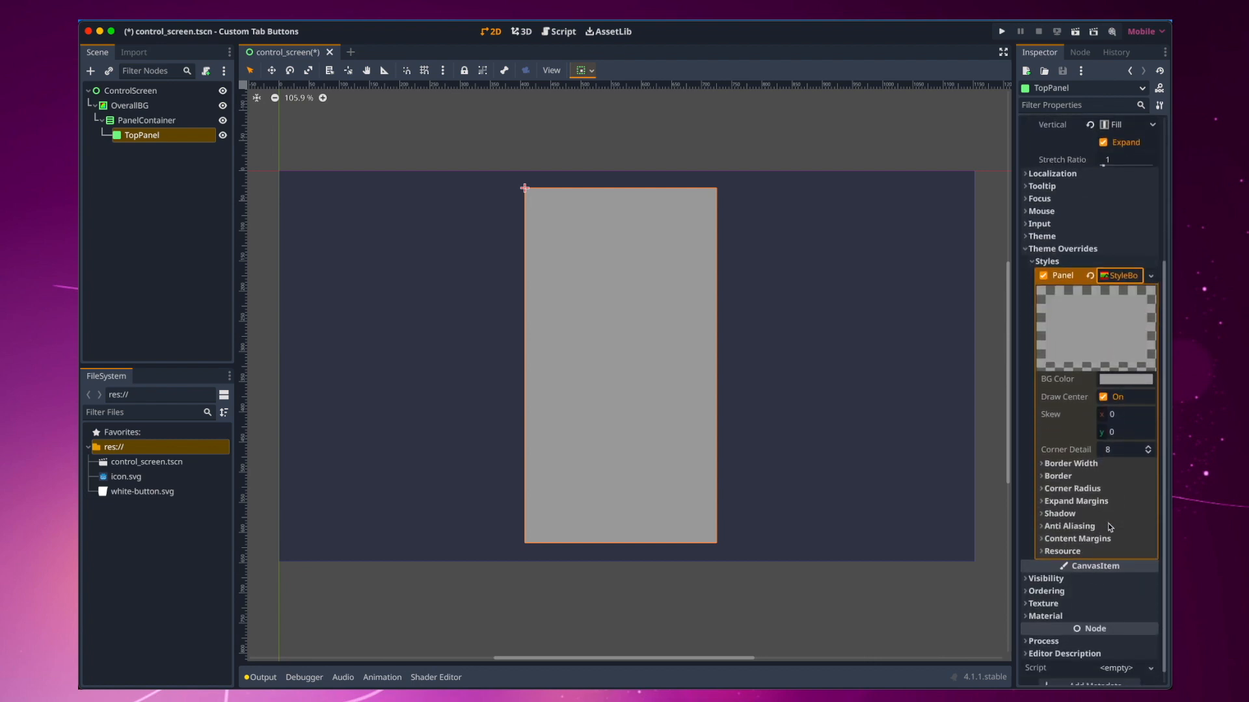
left_click(1122, 369)
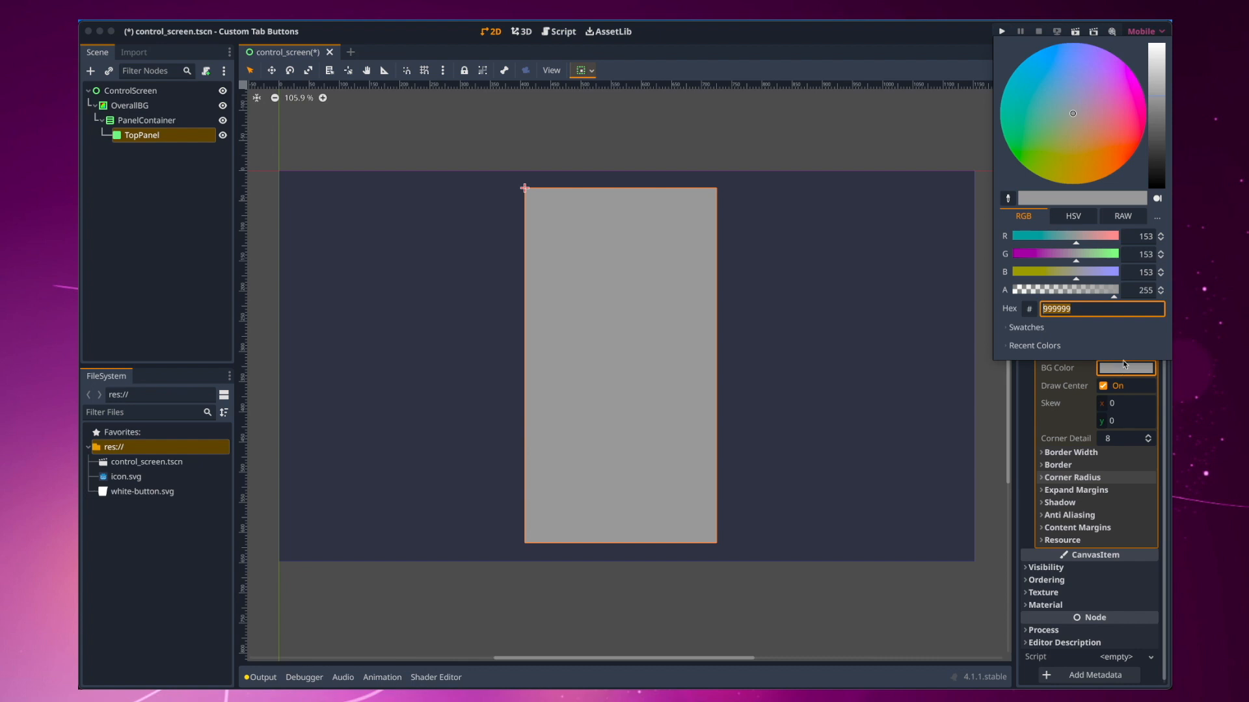
type("494b5a")
key("Return")
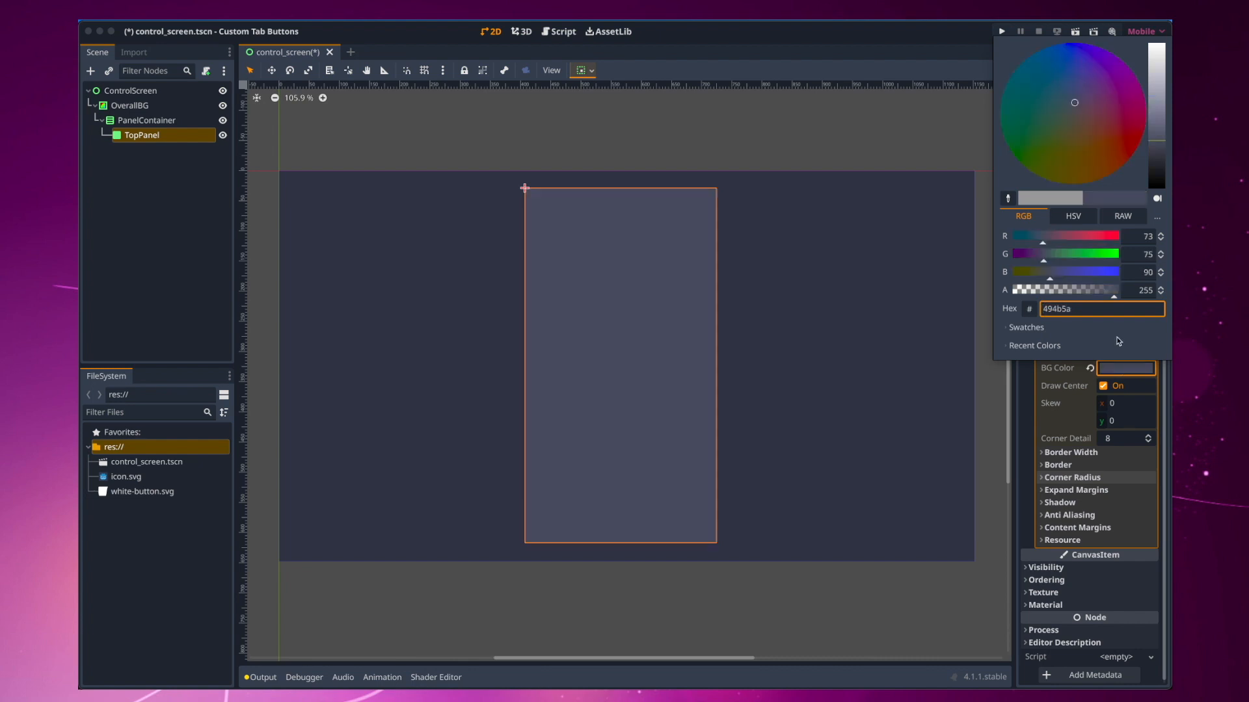
left_click(1007, 328)
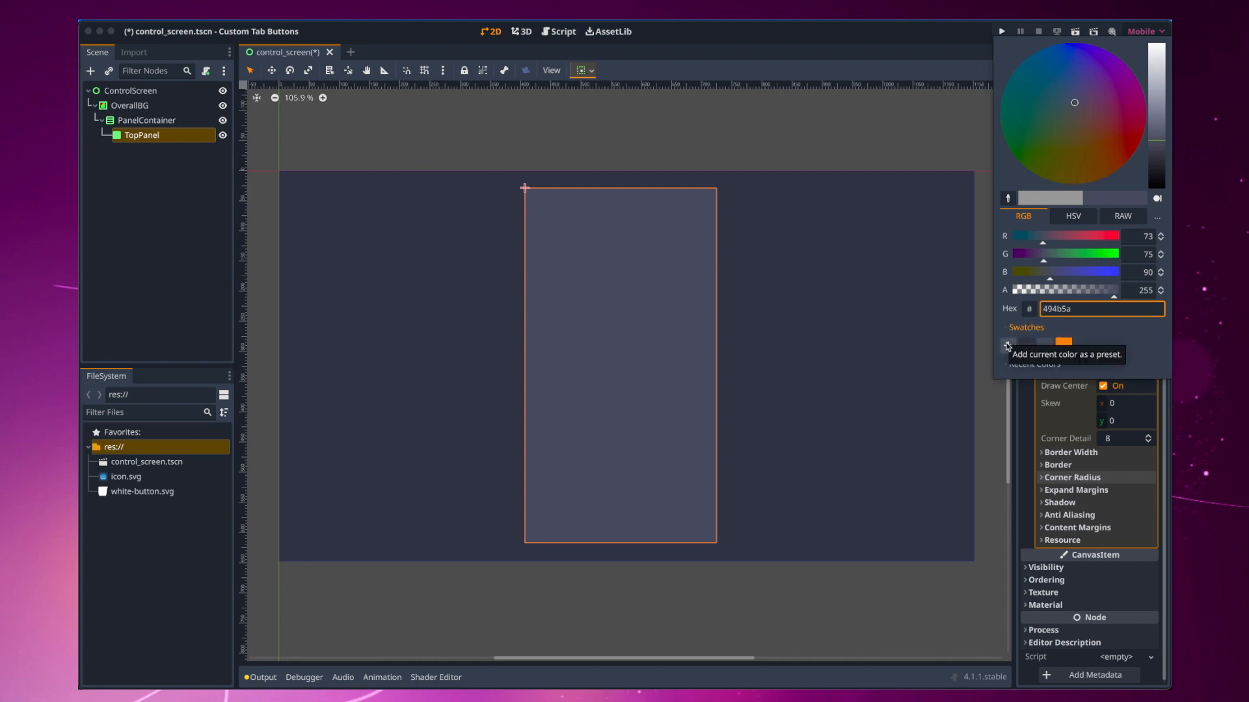
left_click(1007, 346)
left_click(754, 415)
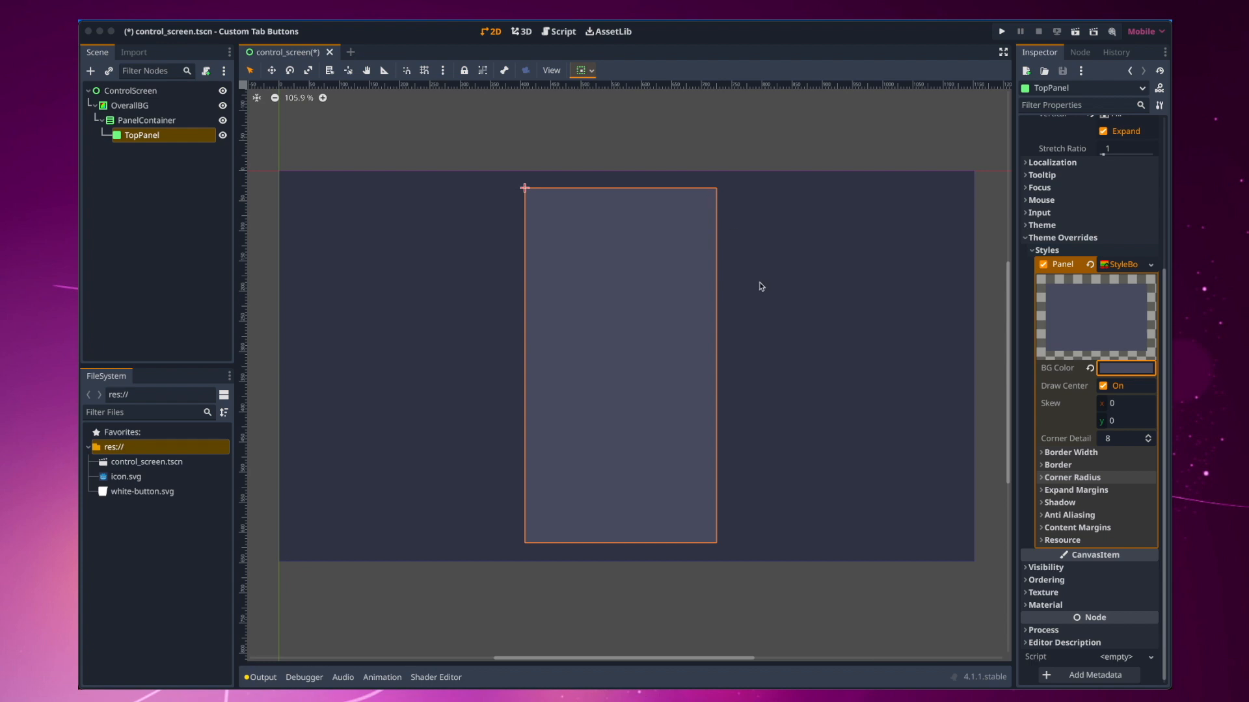
Step: Set TopPanel's top-left and top-right corner radius to 20 px each
left_click(1043, 479)
left_click(1129, 493)
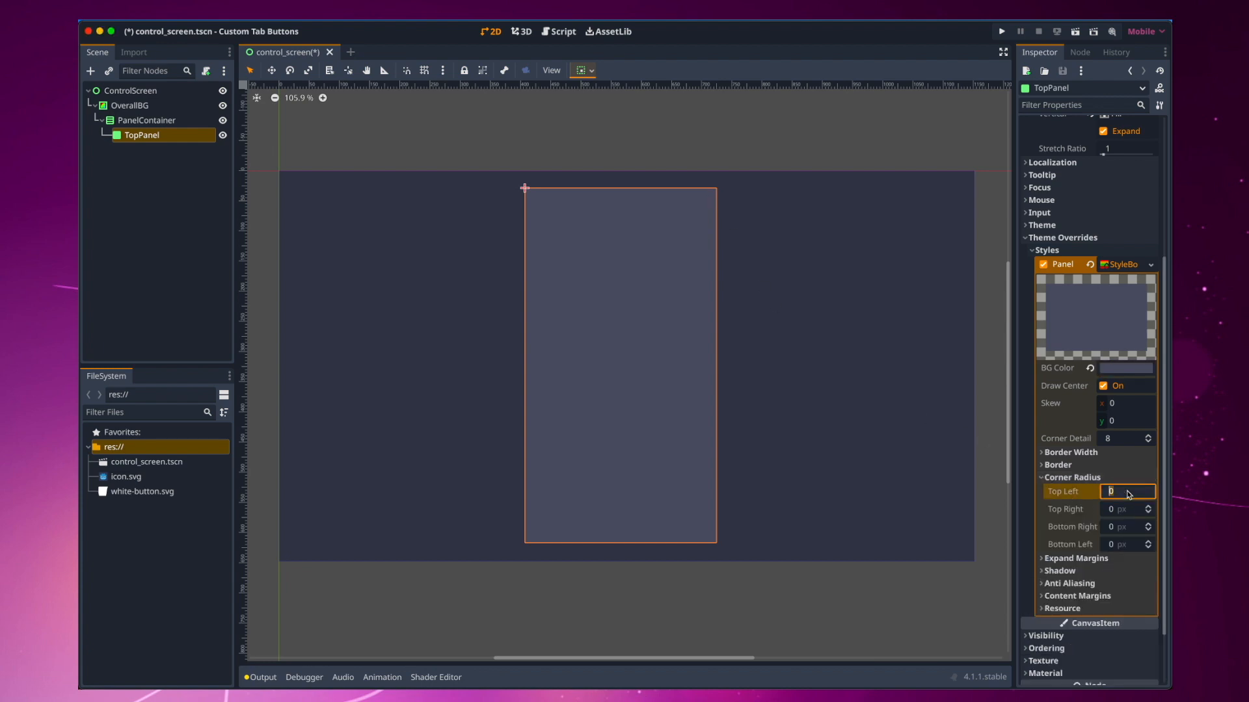
type("20")
key("Tab")
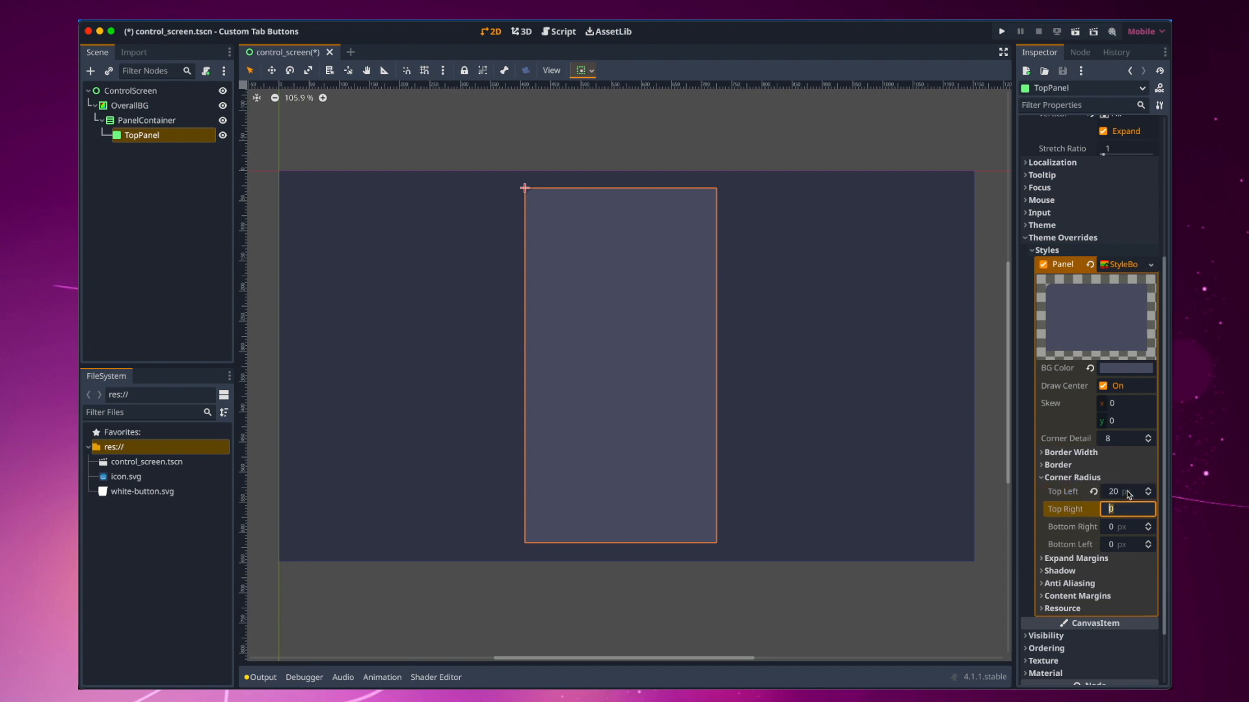
type("20")
key("Tab")
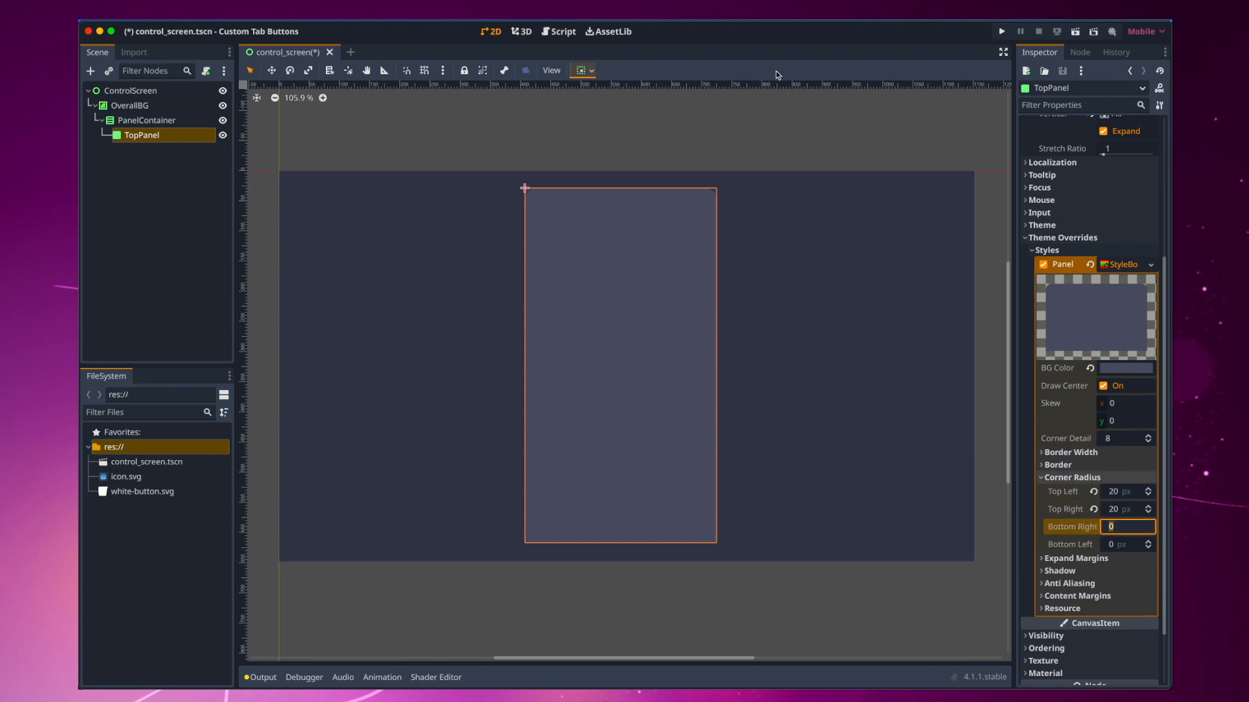
left_click(793, 246)
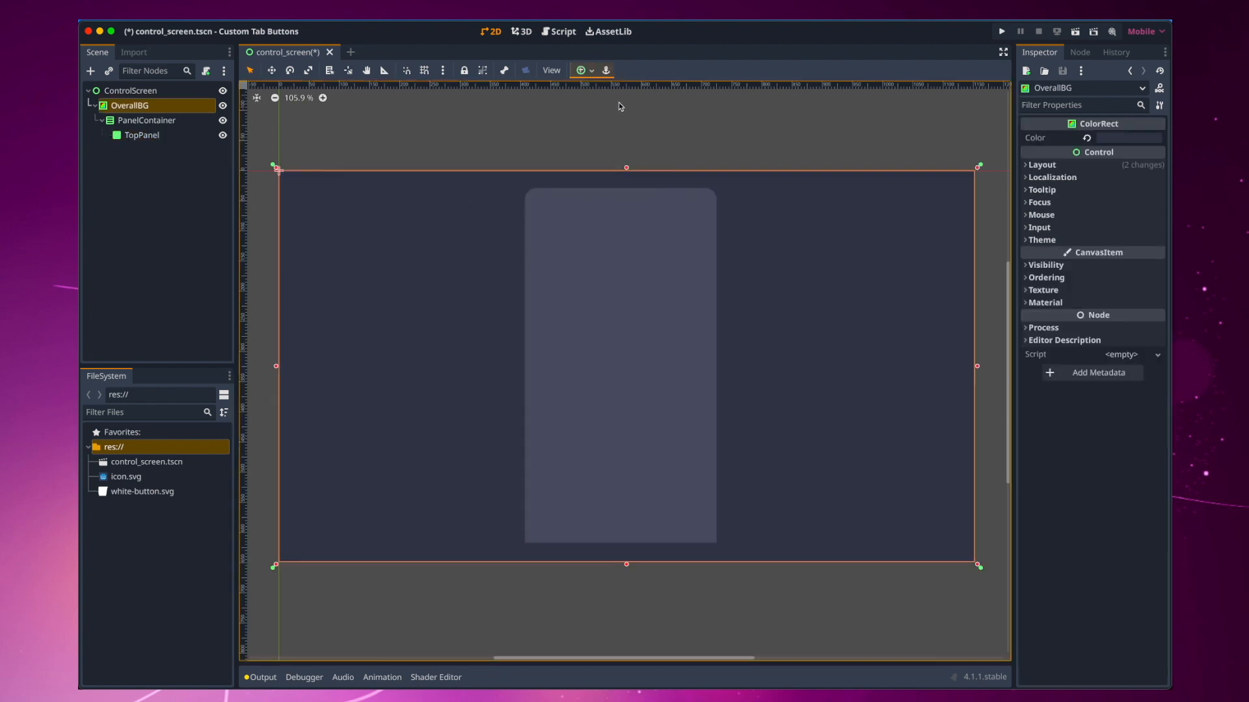
Step: Turn off anti-aliasing in TopPanel's StyleBoxFlat to sharpen its rounded corners
scroll(710, 196, "up", 10)
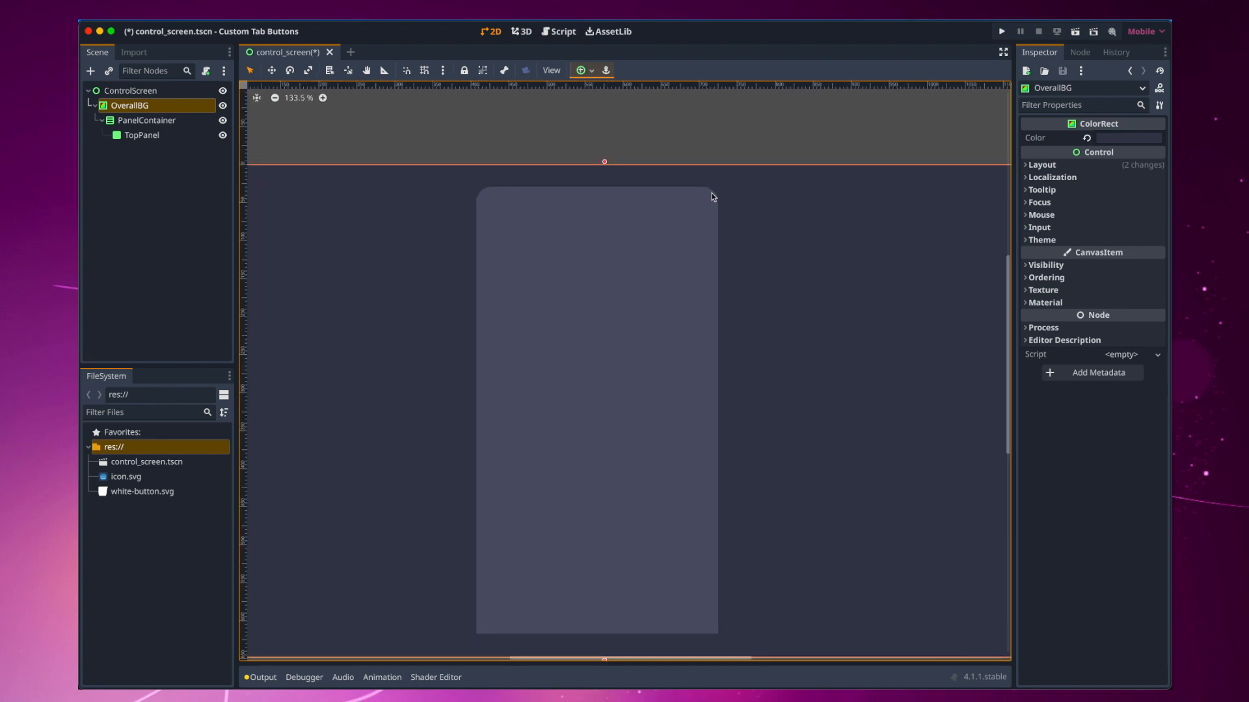
scroll(711, 195, "up", 11)
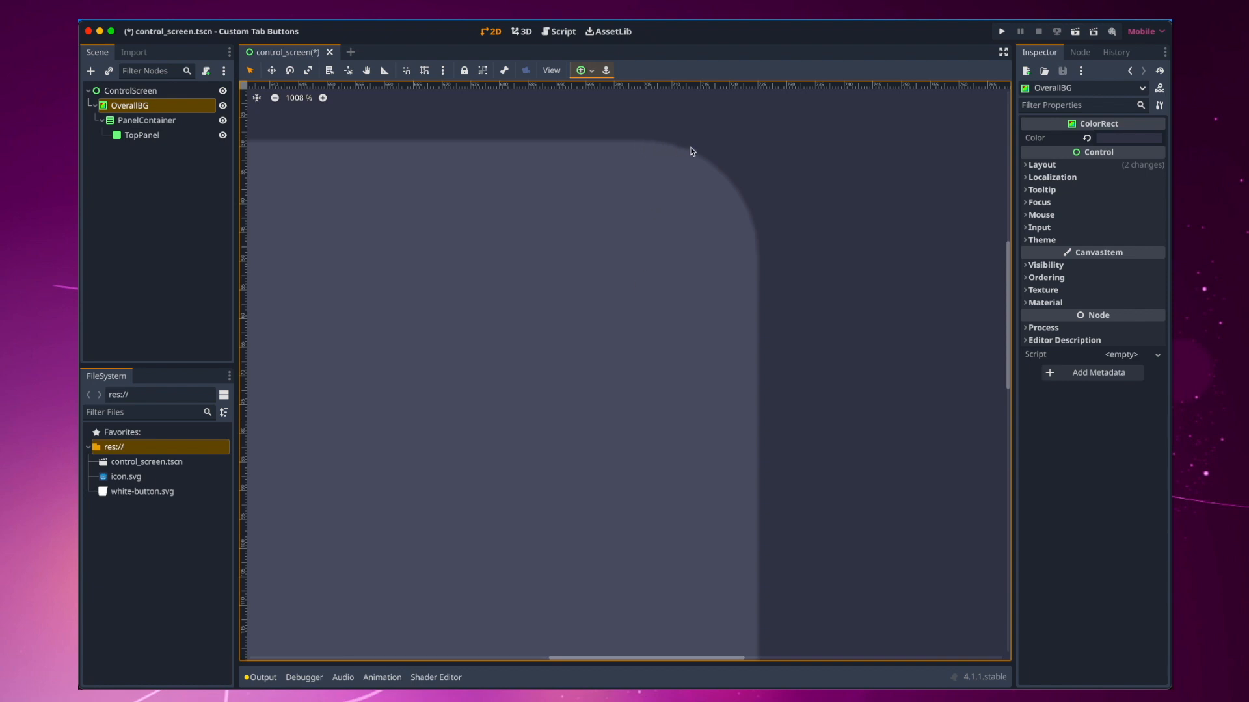
left_click(689, 380)
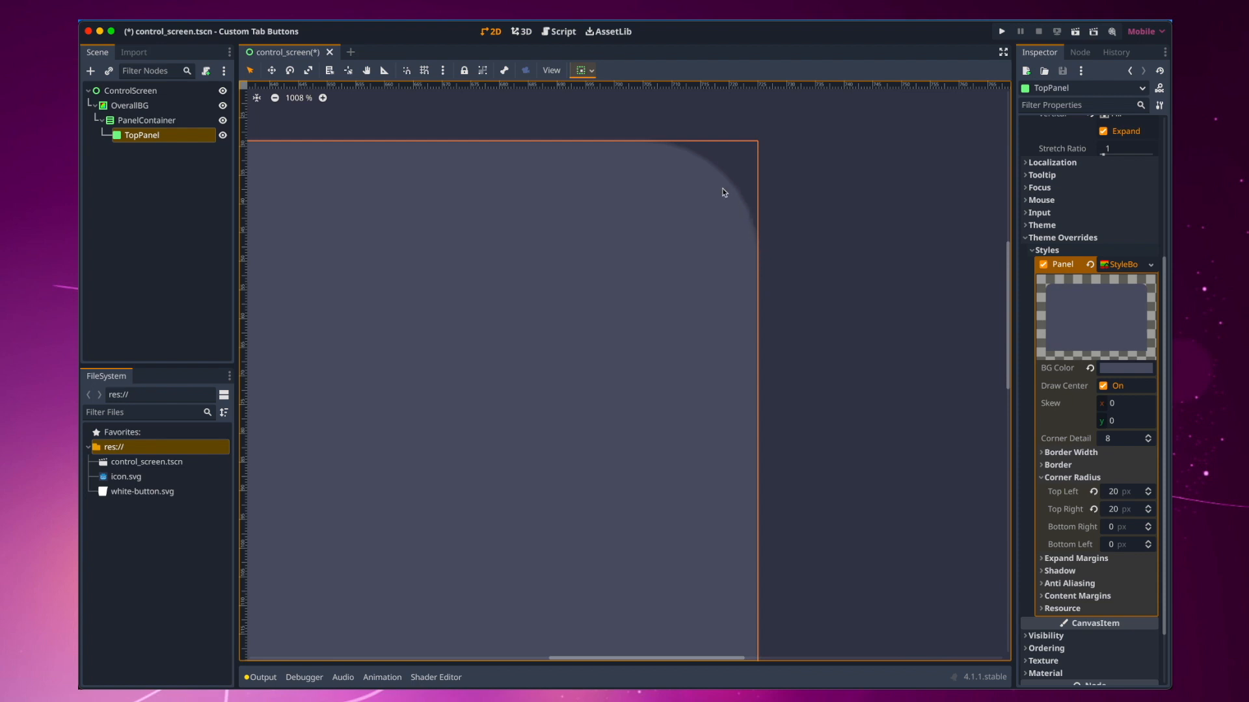
left_click(1048, 583)
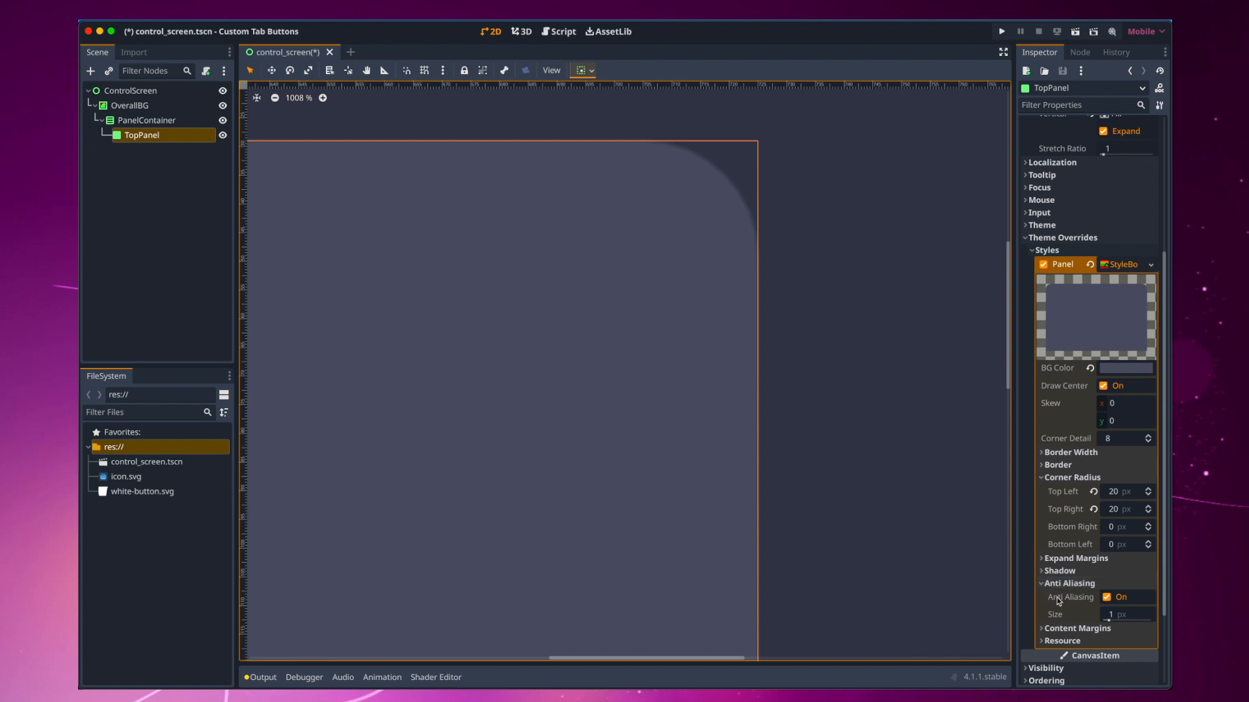
left_click(1105, 597)
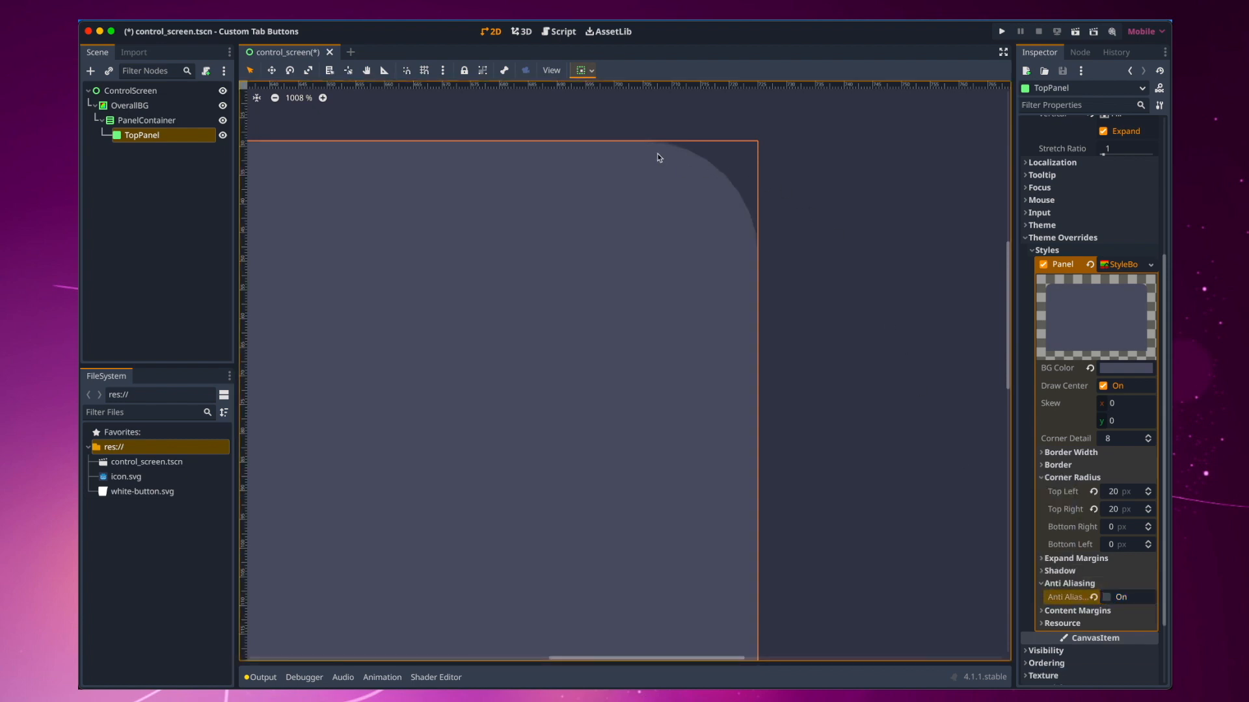
Step: Set TopPanel's Clip Children visibility option to Clip + Draw
scroll(593, 399, "down", 5)
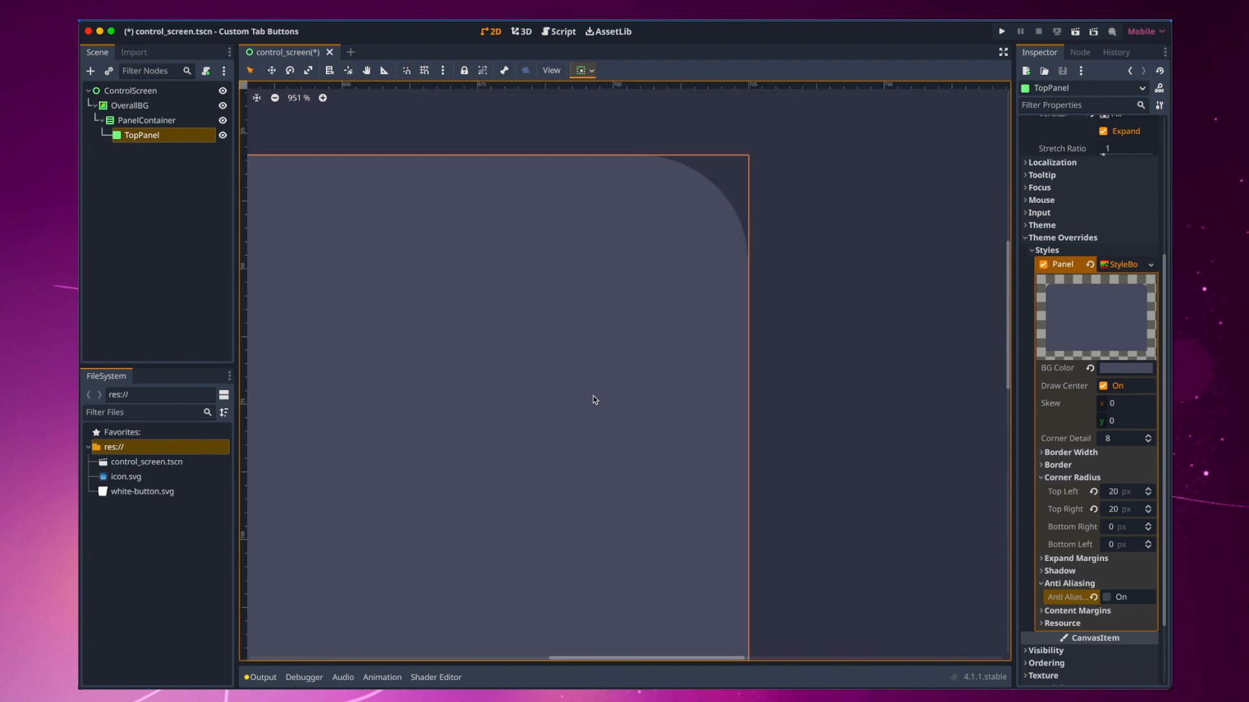
middle_click_drag(576, 390, 719, 238)
scroll(720, 238, "down", 13)
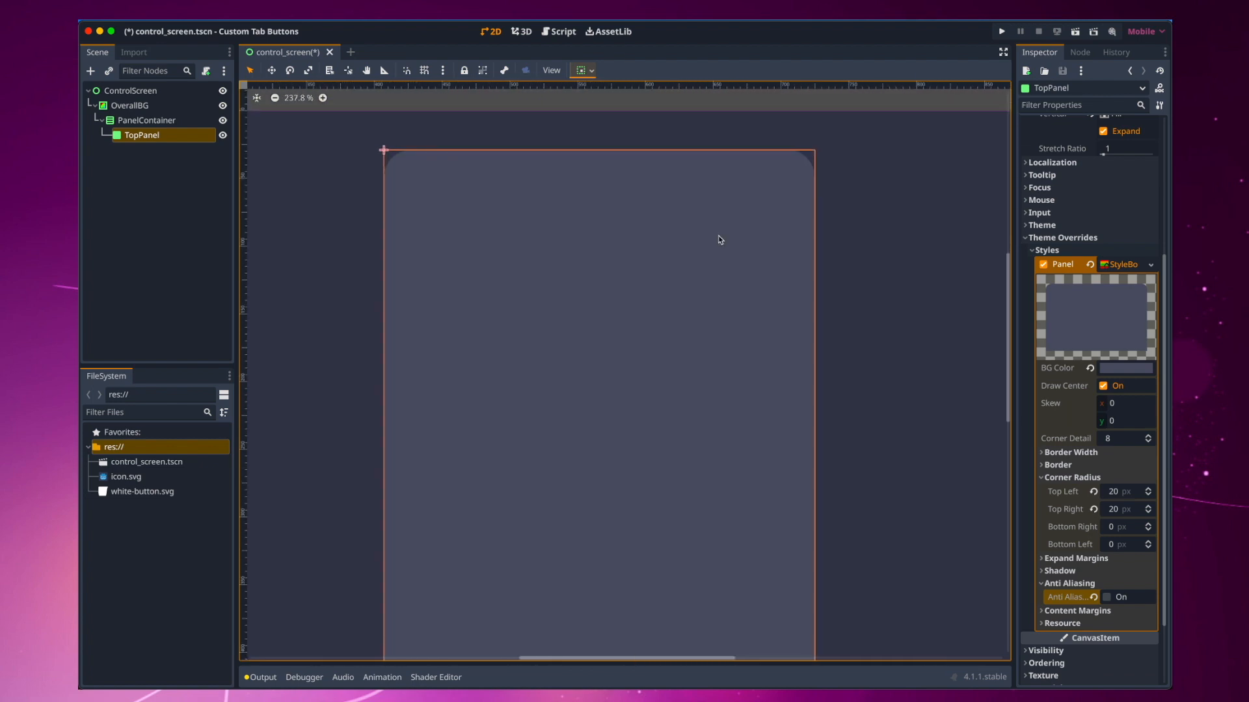
middle_click_drag(683, 320, 650, 274)
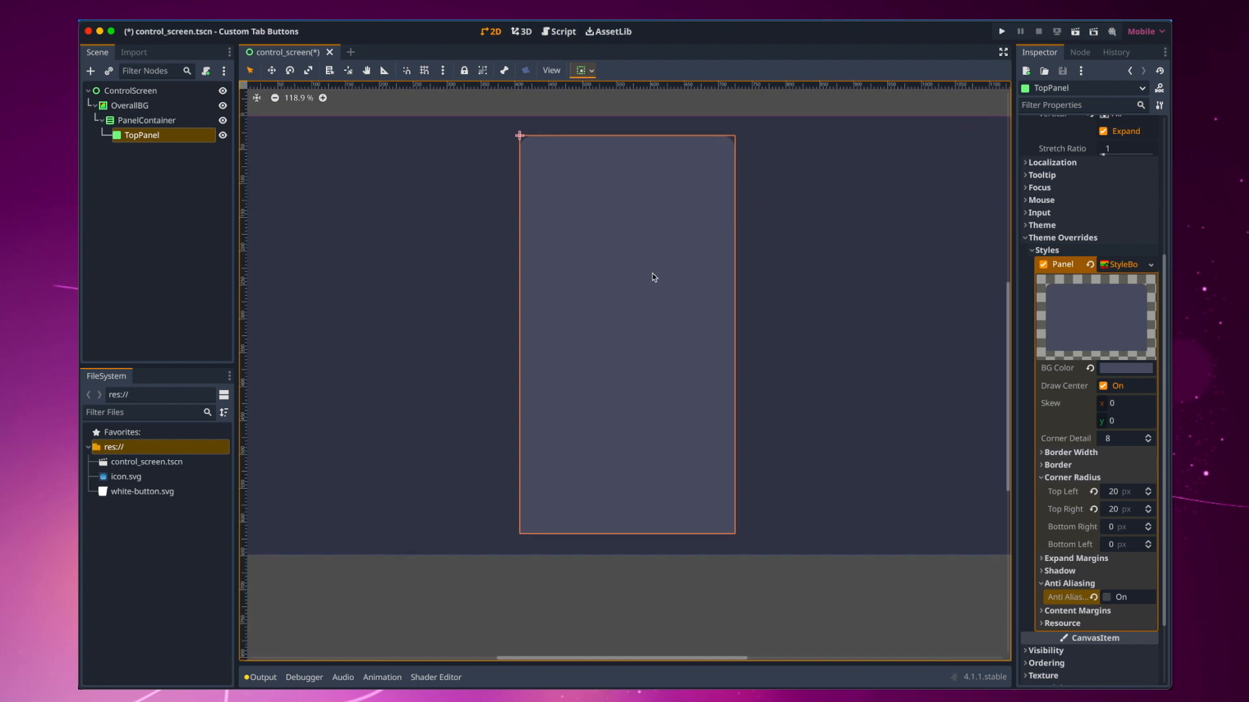
scroll(1044, 571, "down", 3)
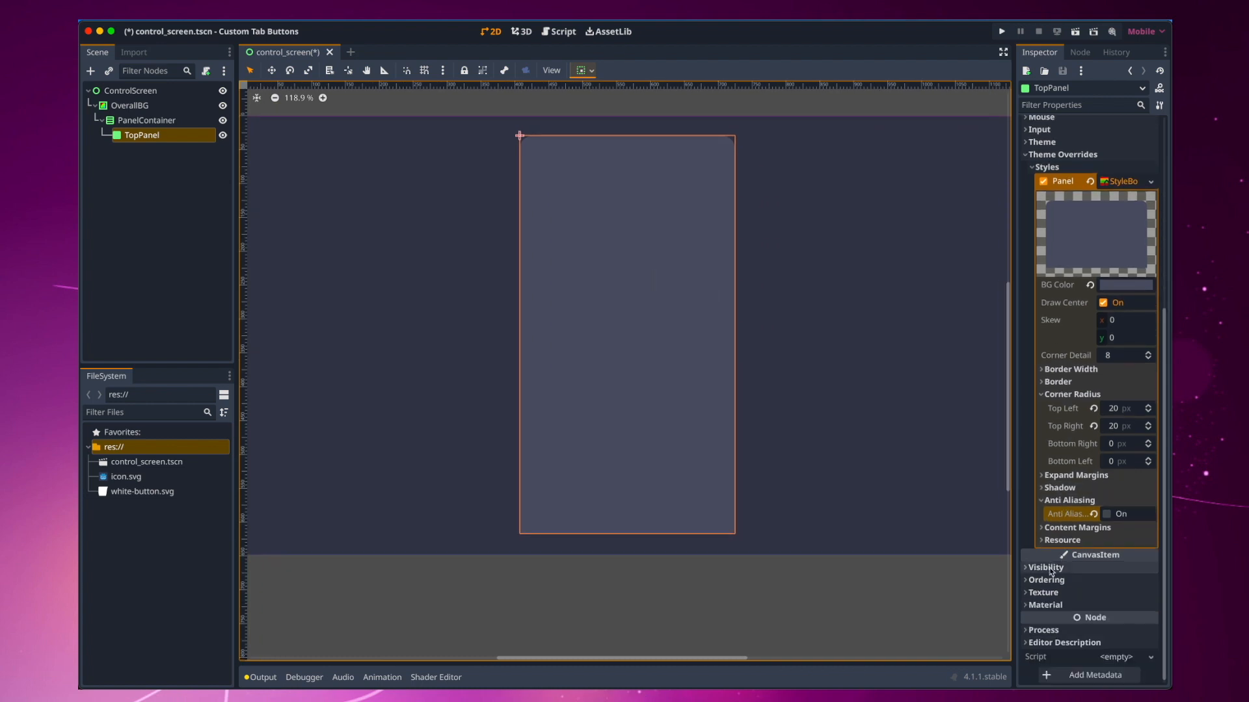
left_click(1028, 568)
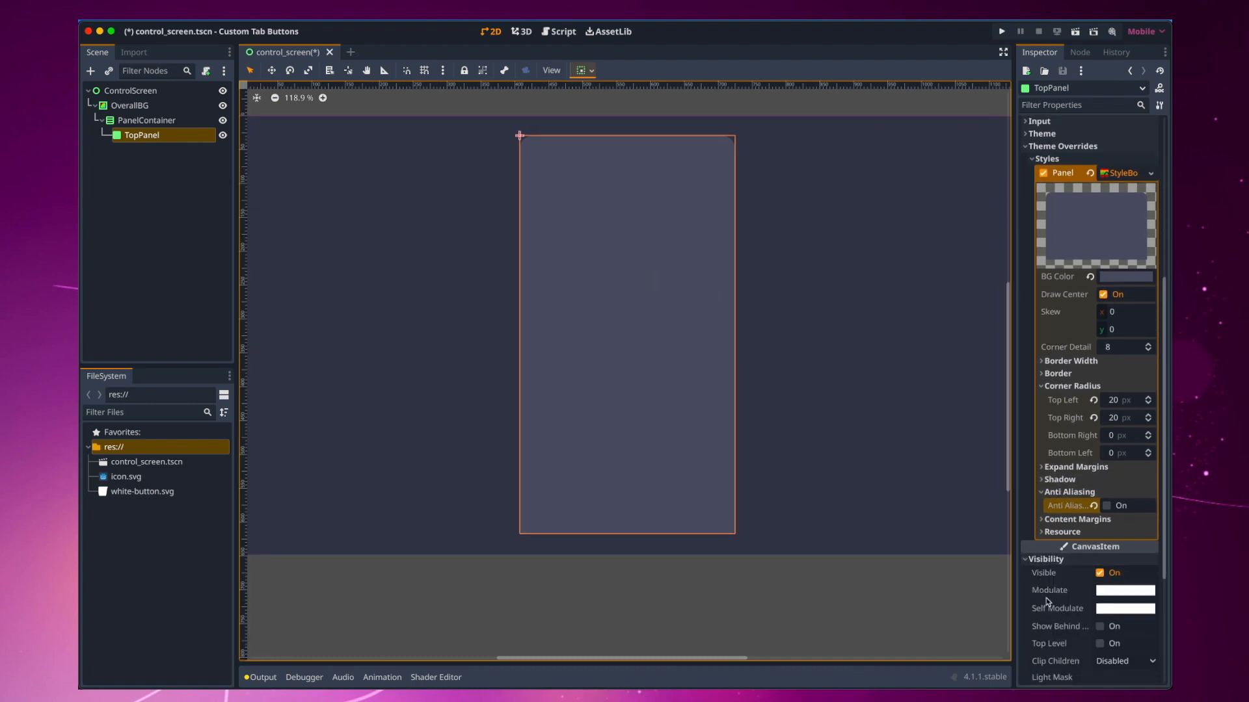
scroll(1096, 513, "down", 6)
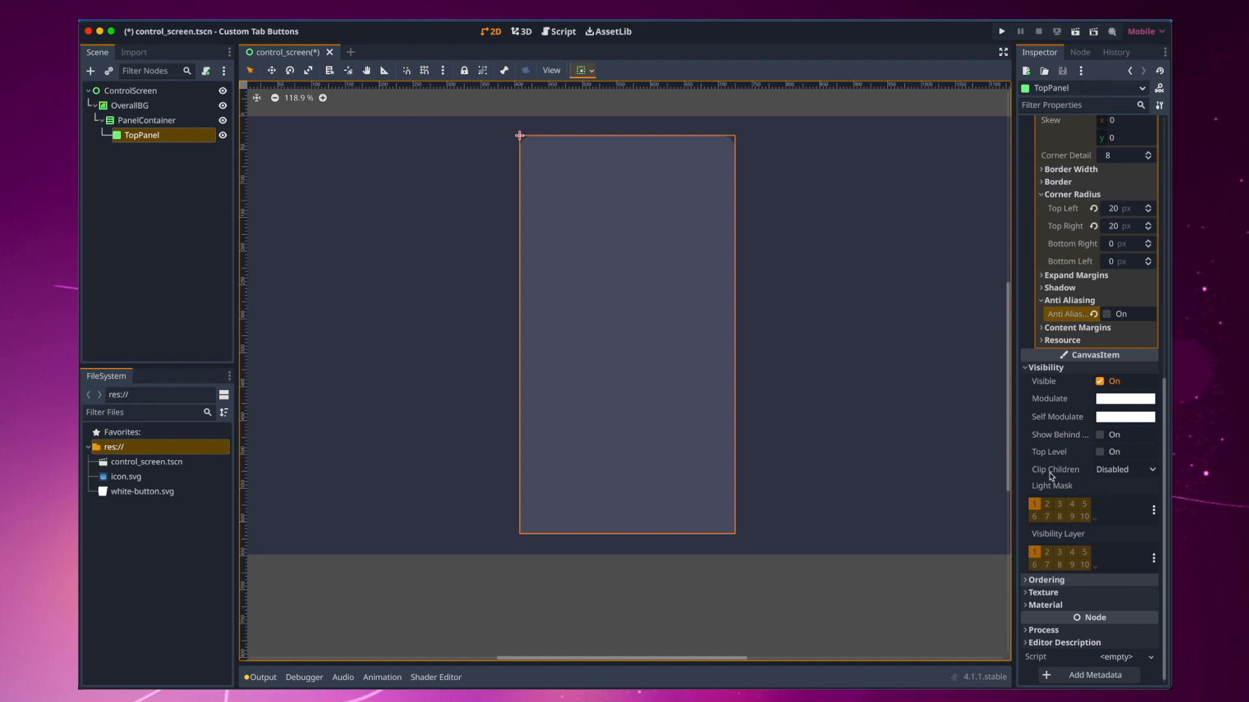
left_click(1116, 470)
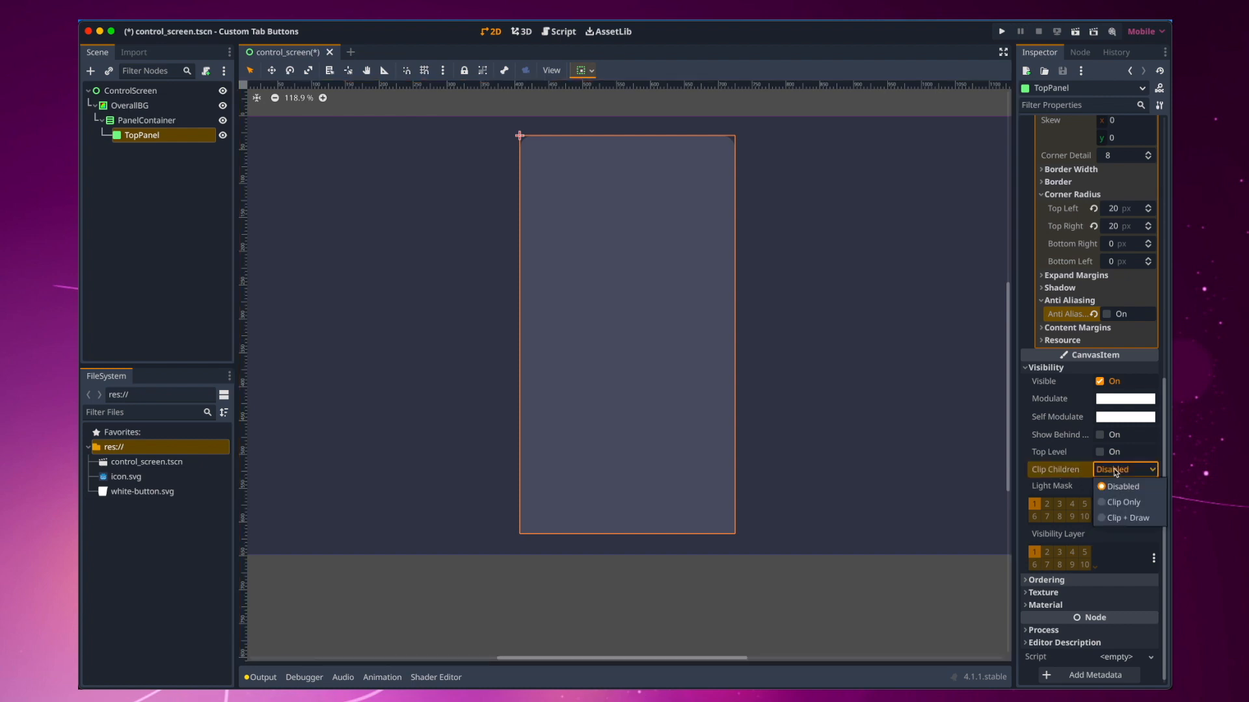
left_click(1126, 518)
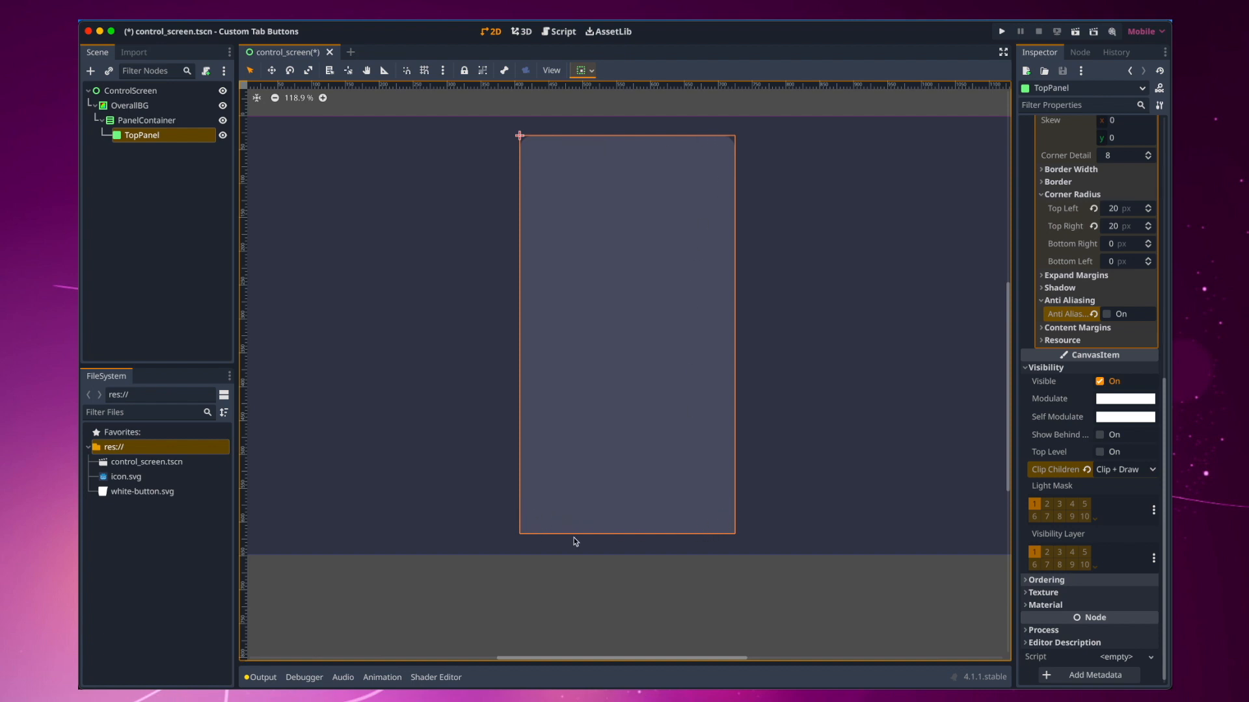
Step: Add a Panel node as a child of TopPanel and rename it OrangeBackground
left_click(151, 141)
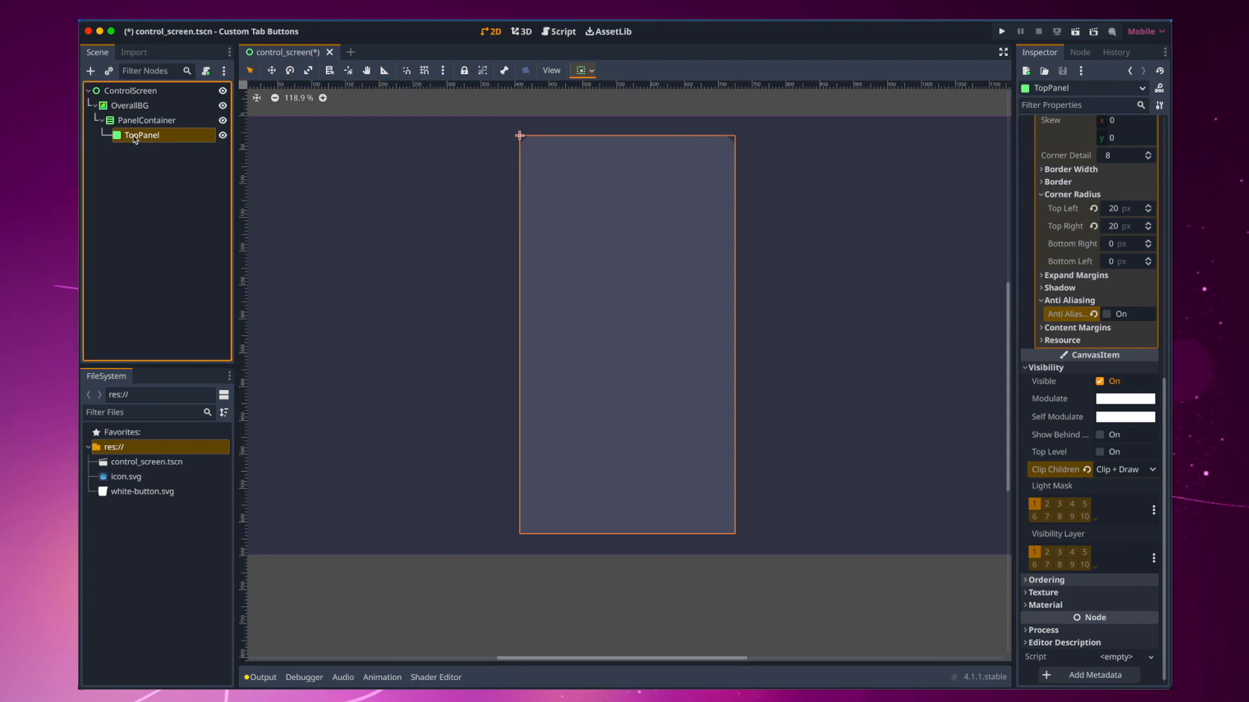
left_click(90, 70)
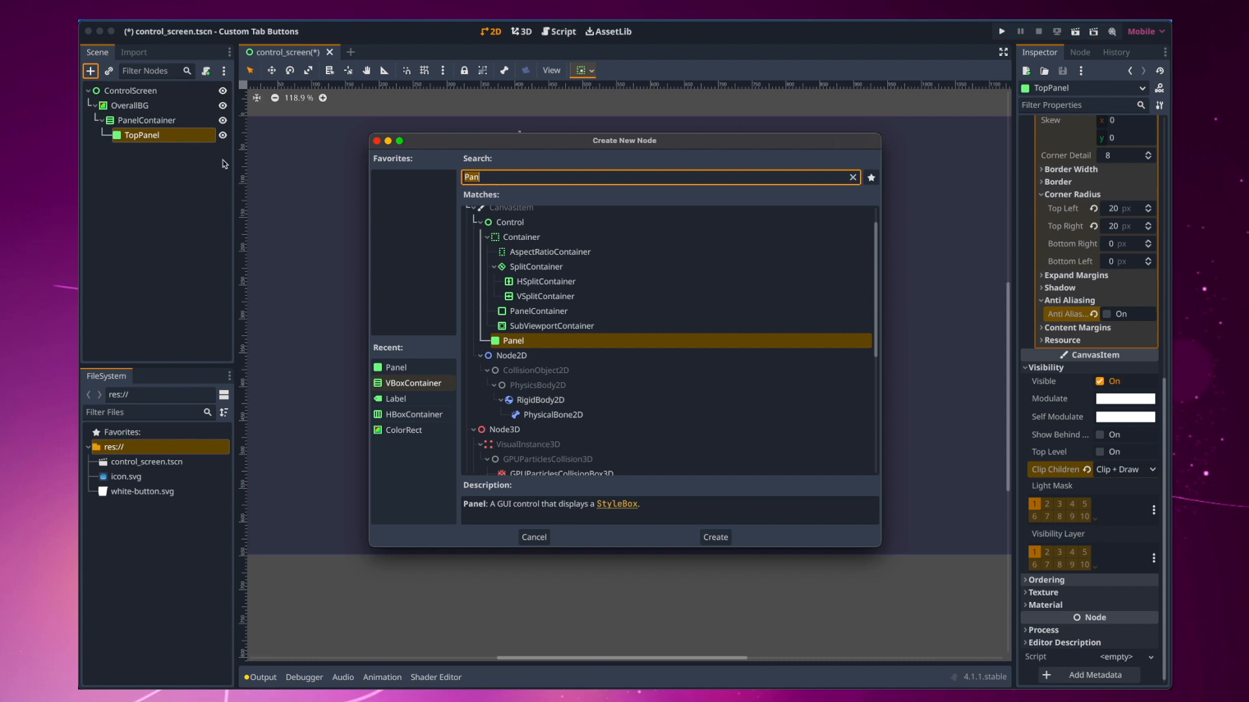
double_click(515, 342)
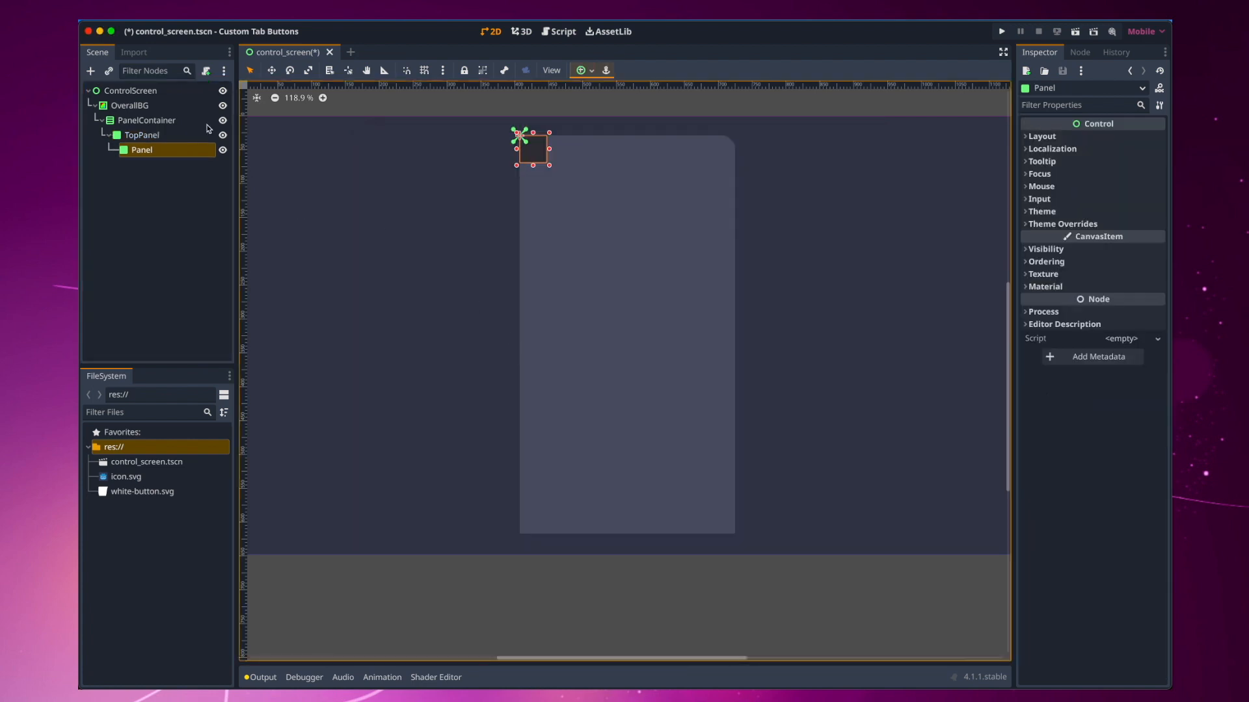
double_click(149, 150)
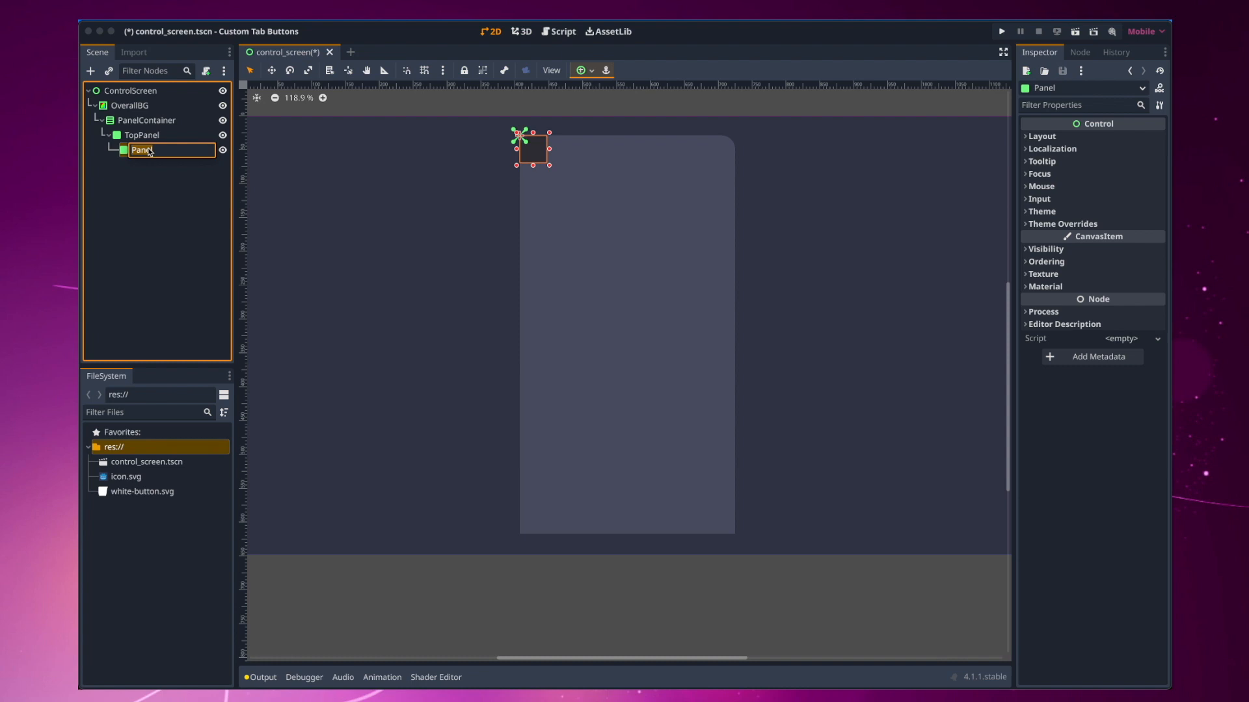
type("OrangeBackground")
key("Return")
Step: Anchor OrangeBackground to the full rectangle of TopPanel and override its Panel style with a new StyleBoxFlat, opening its properties
left_click(591, 71)
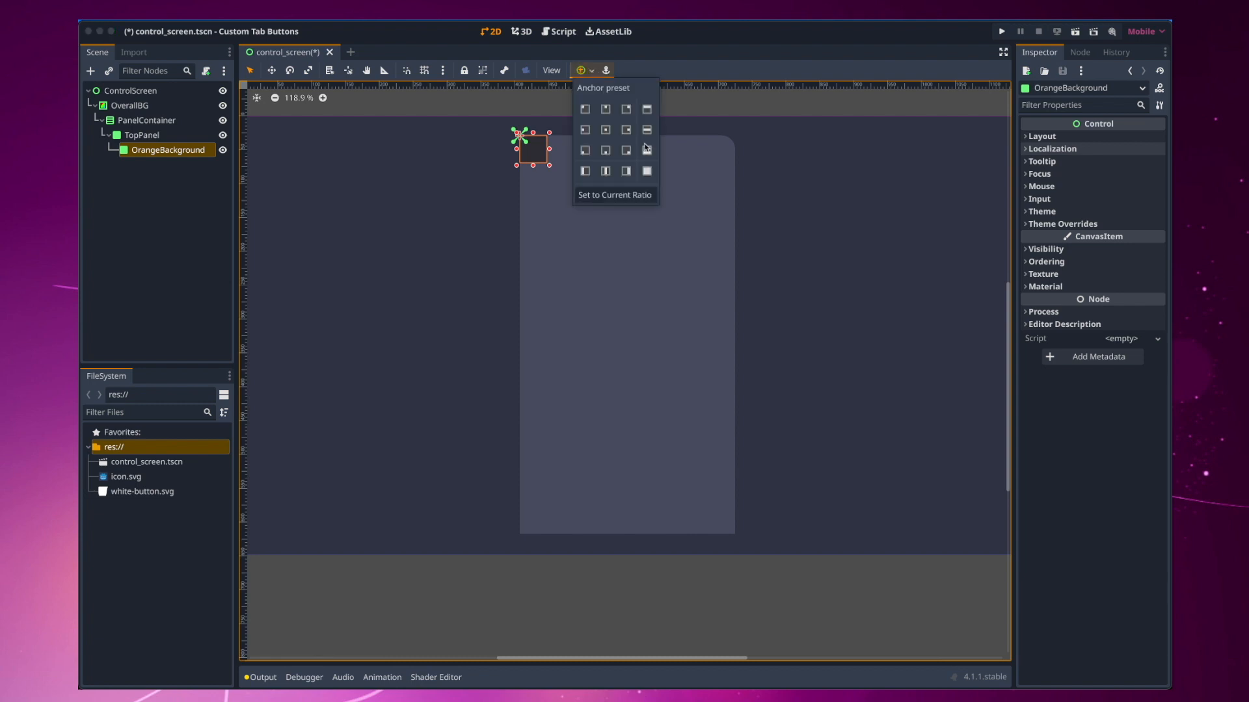
left_click(647, 171)
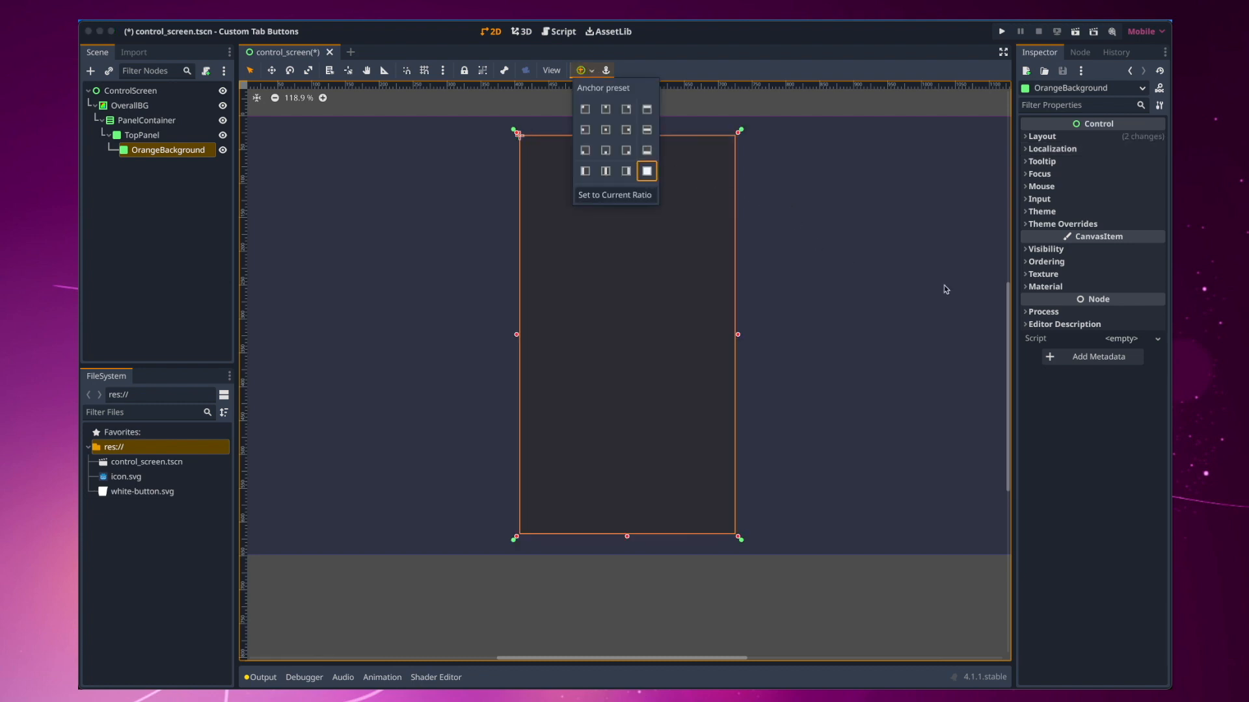
left_click(1032, 225)
left_click(1053, 223)
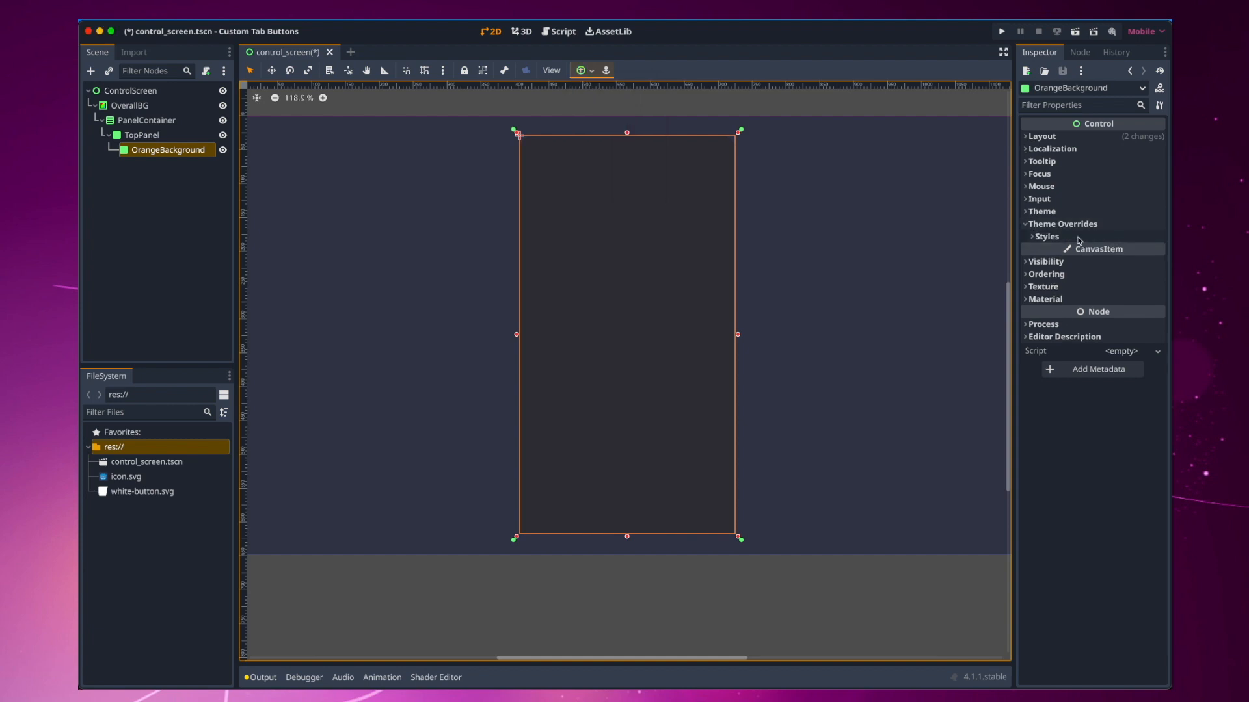
left_click(1106, 238)
left_click(1156, 251)
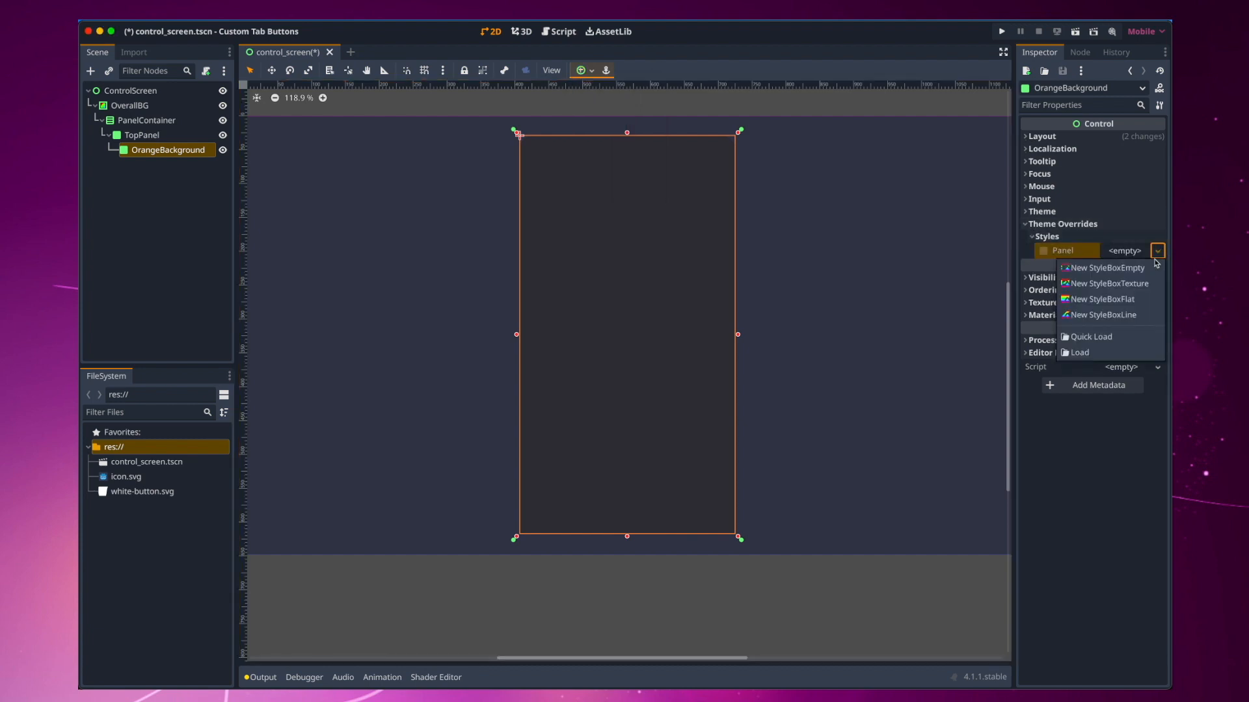
left_click(1120, 300)
left_click(1127, 253)
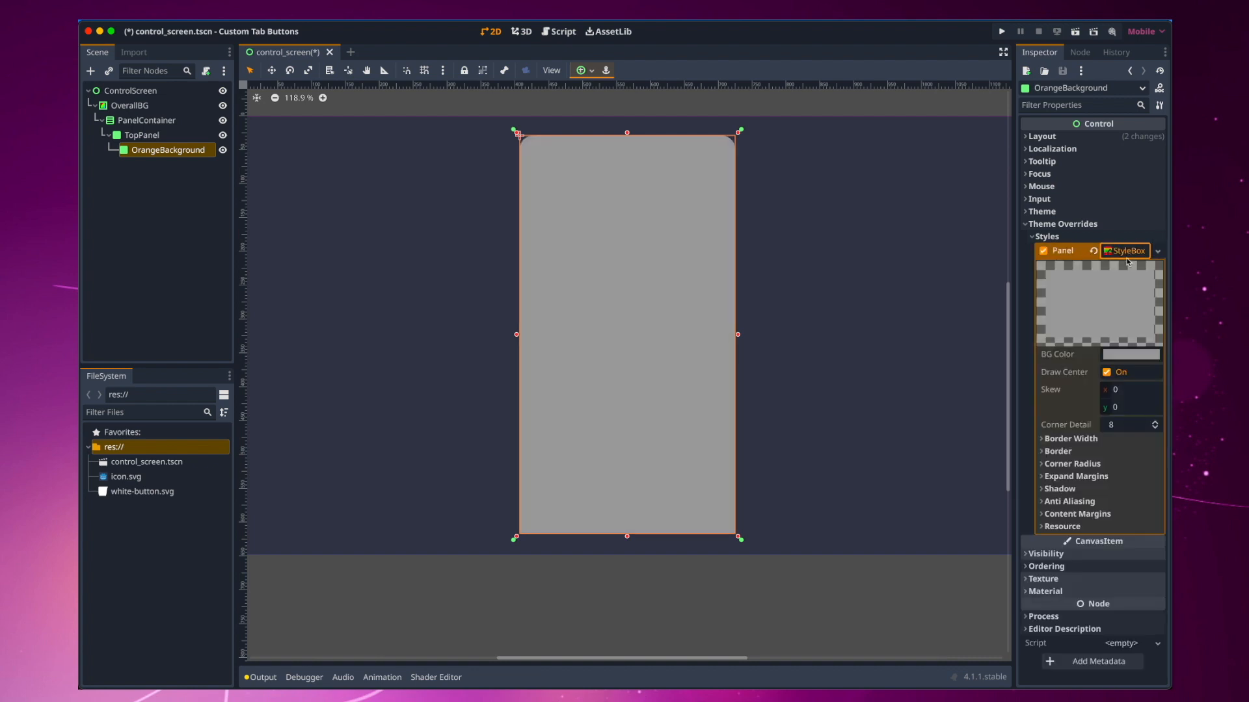
Step: Set OrangeBackground's StyleBoxFlat background color to hex f69025 and add that color to the swatches
left_click(1121, 360)
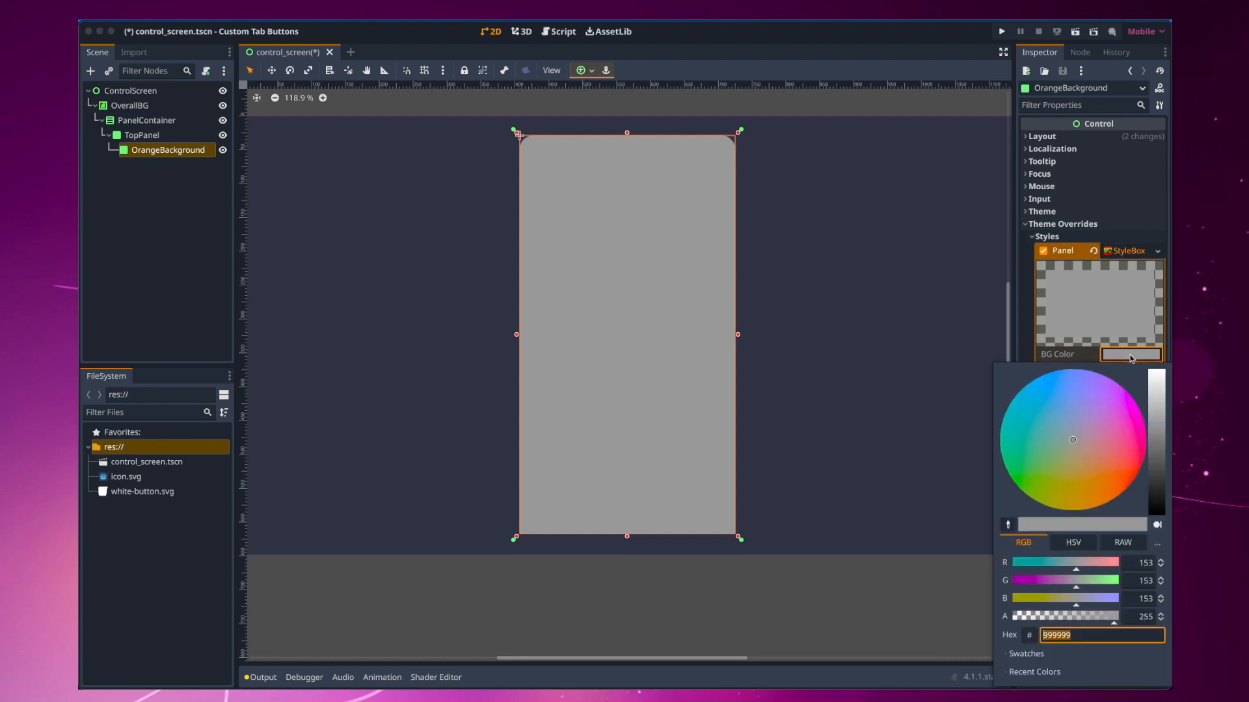
type("f69025")
key("Return")
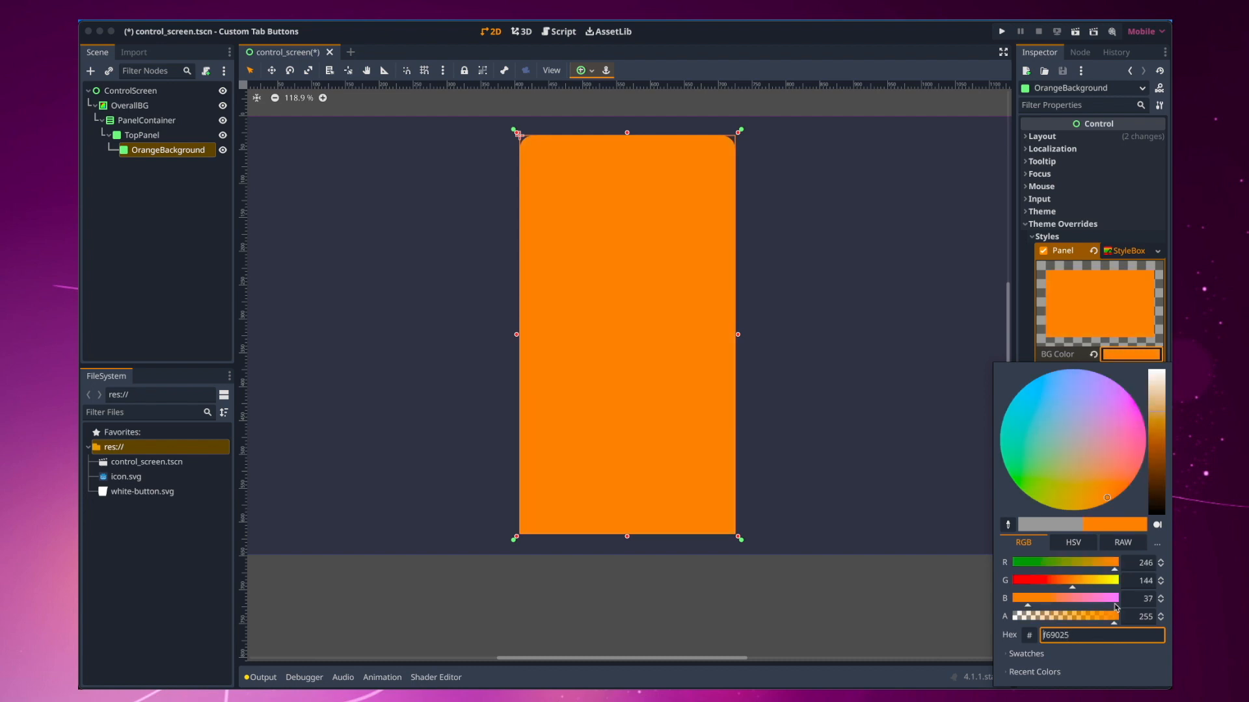
left_click(1022, 655)
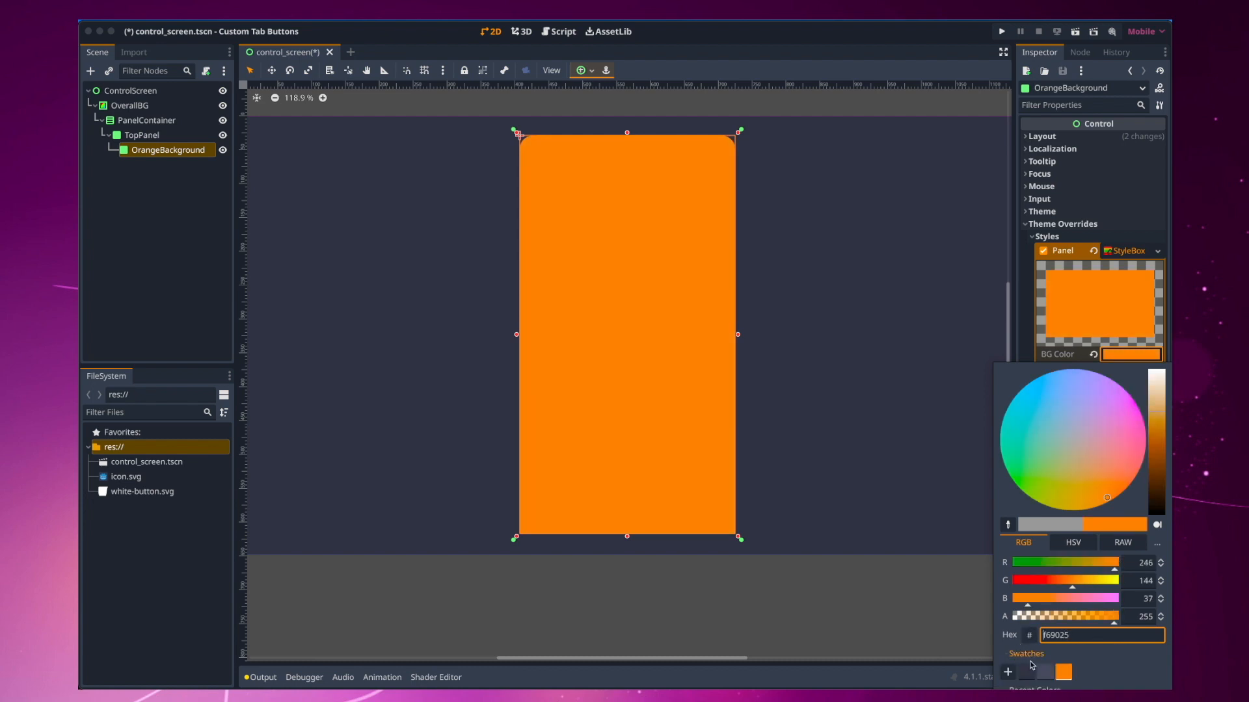
left_click(1007, 672)
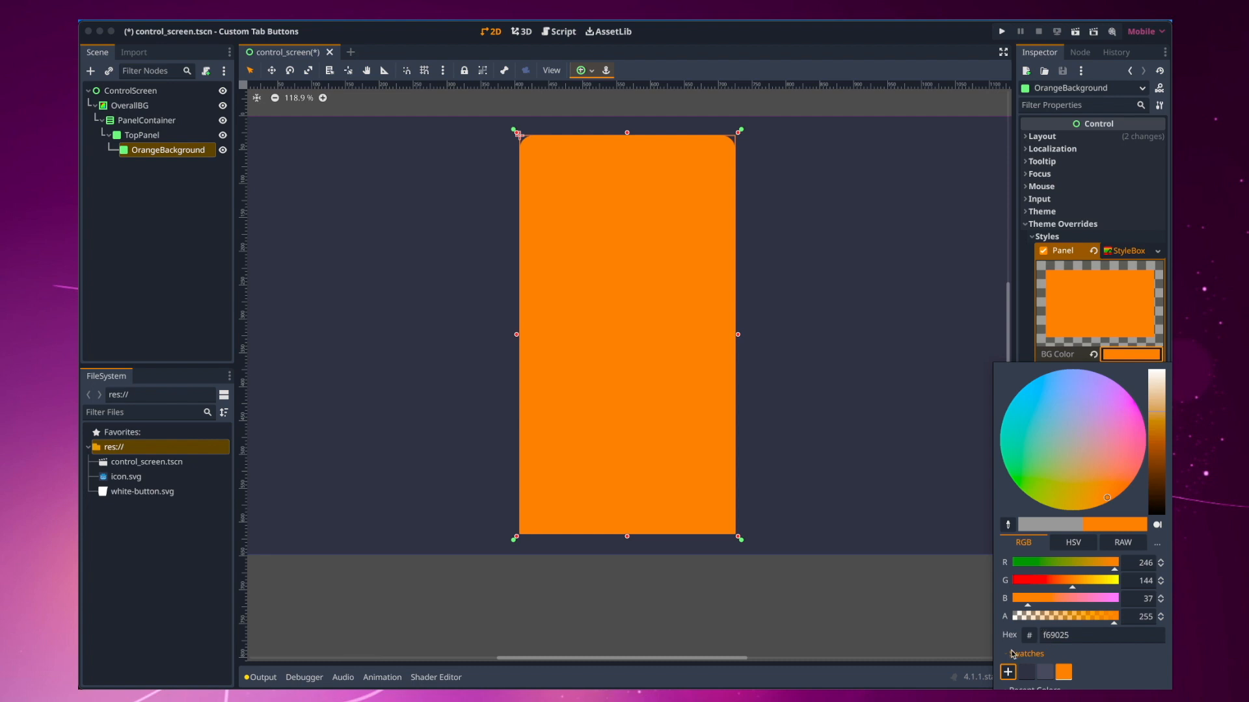
left_click(1035, 337)
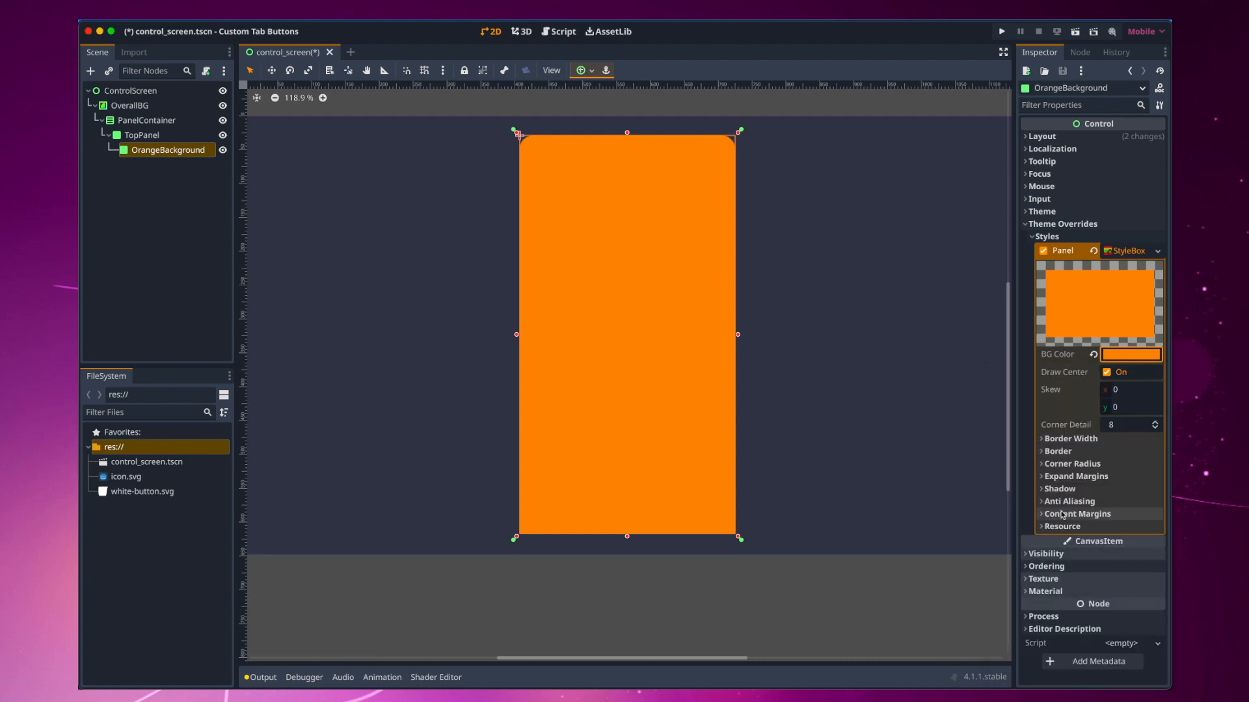
Step: Set OrangeBackground's bottom-left corner radius to 20 px and turn off its anti-aliasing
left_click(1044, 465)
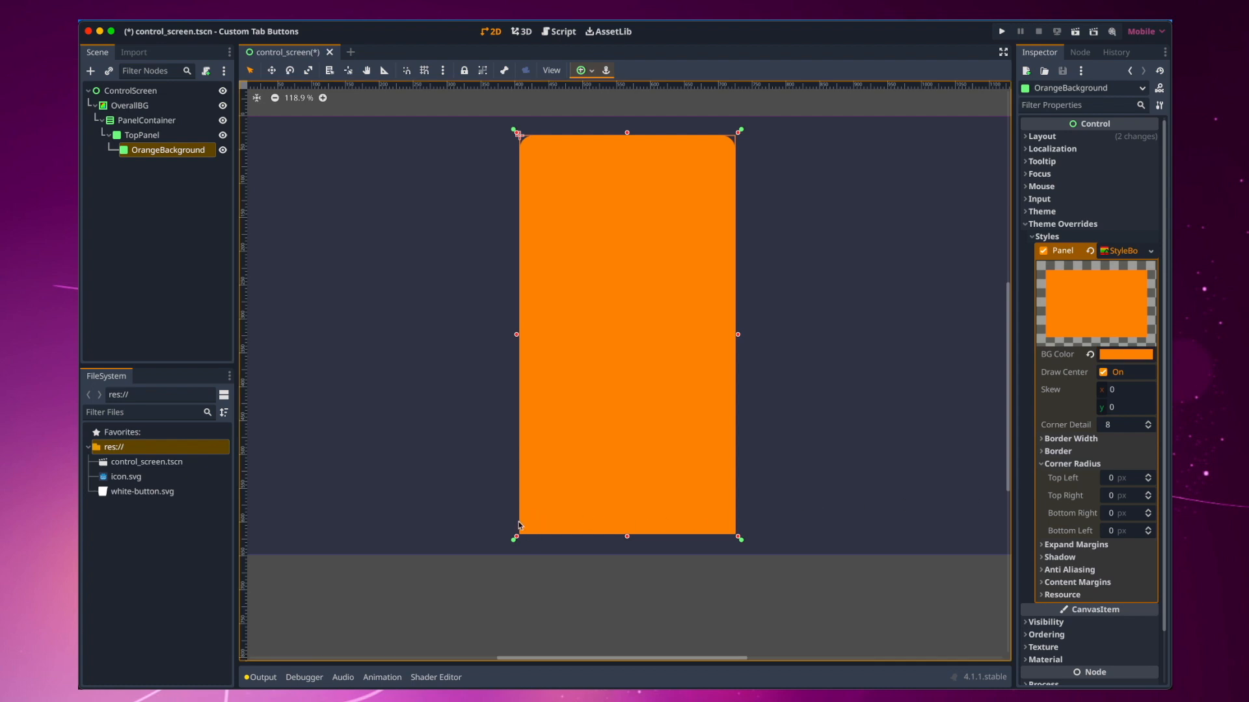
left_click(1124, 531)
type("2")
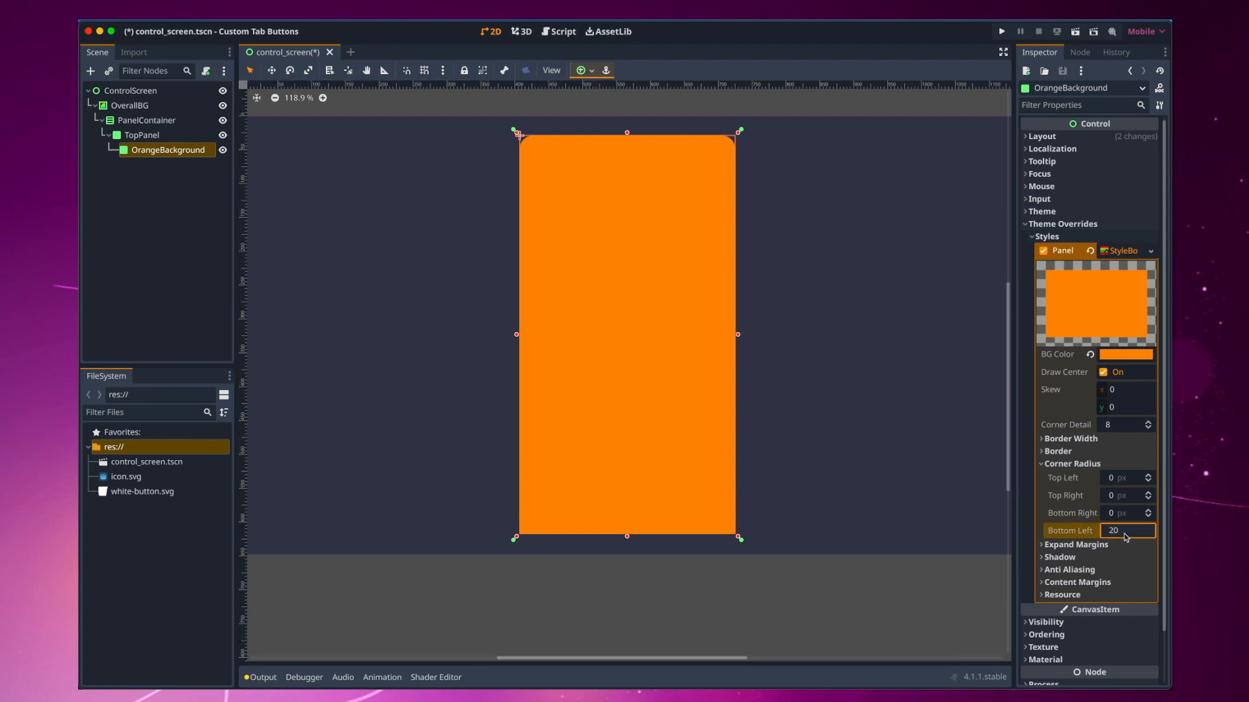
key("Return")
left_click(1042, 570)
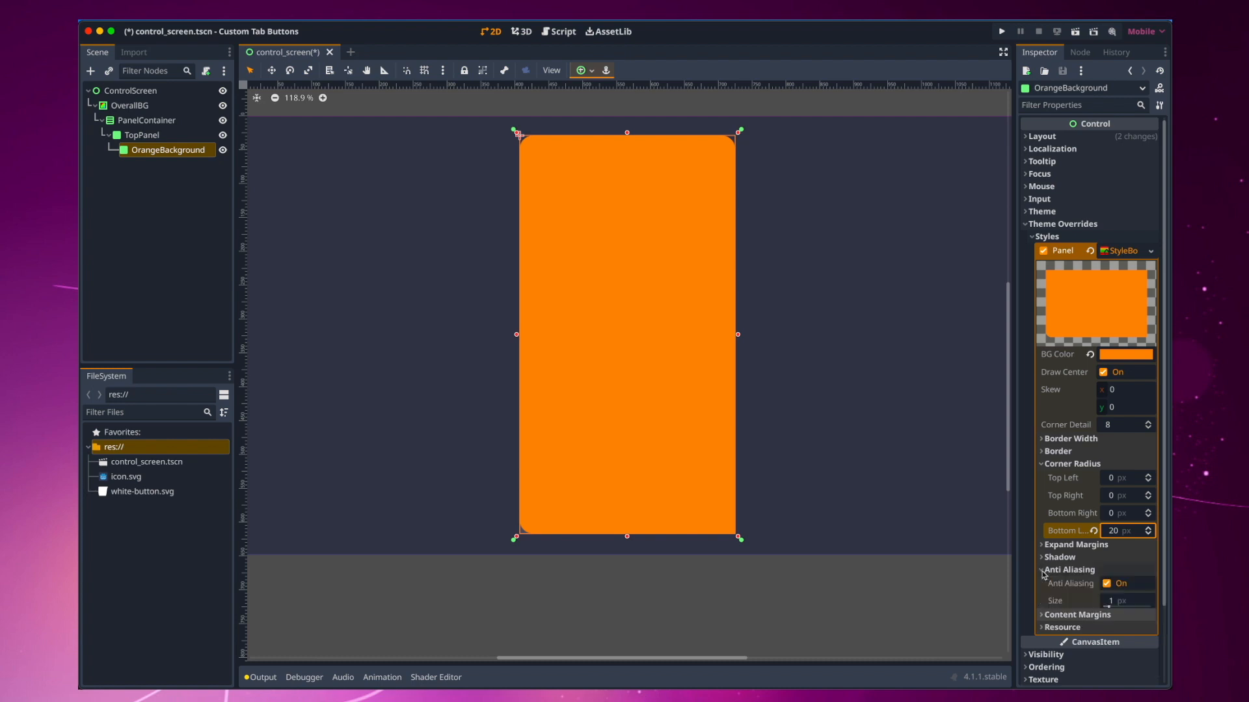
left_click(1106, 584)
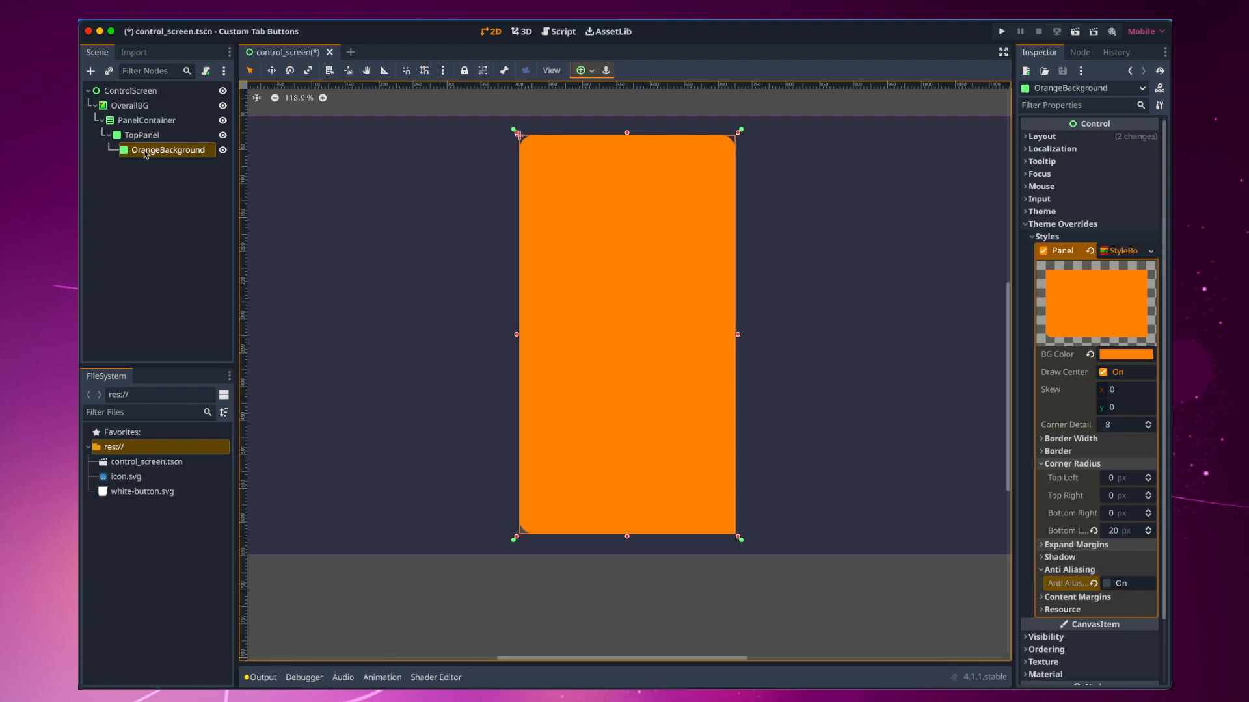
Step: Add a Label node as a child of OrangeBackground
left_click(90, 70)
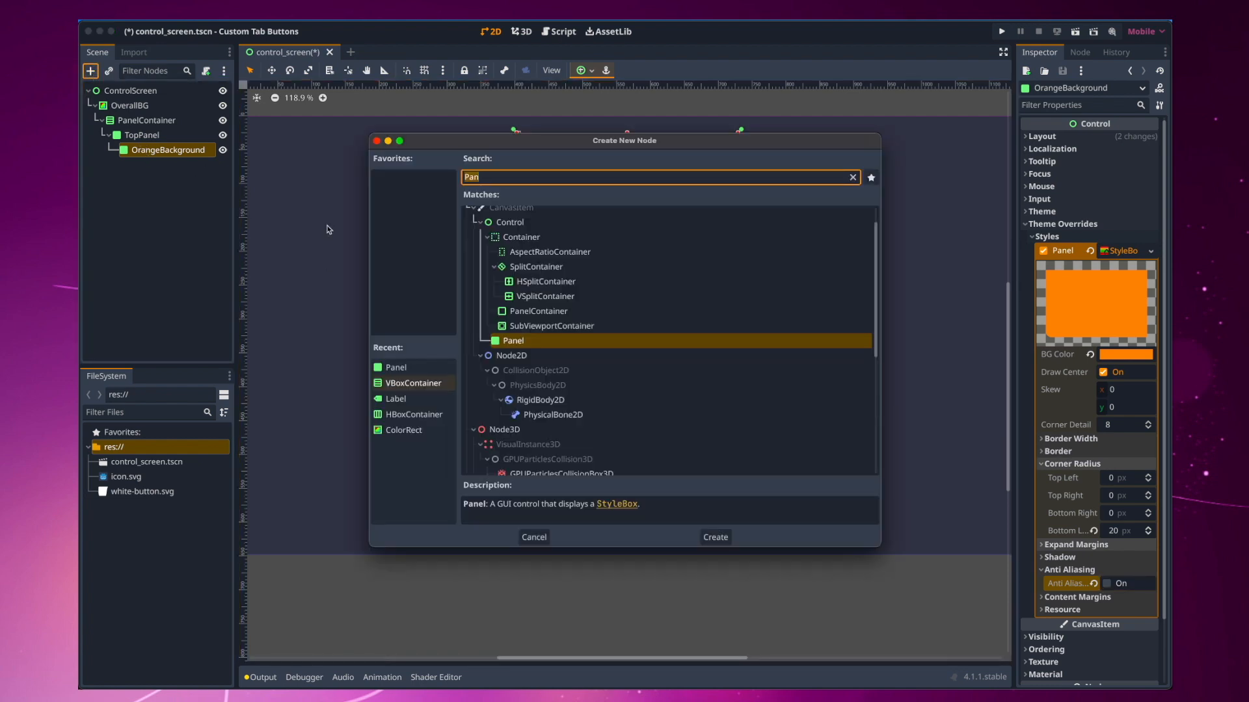
type("L")
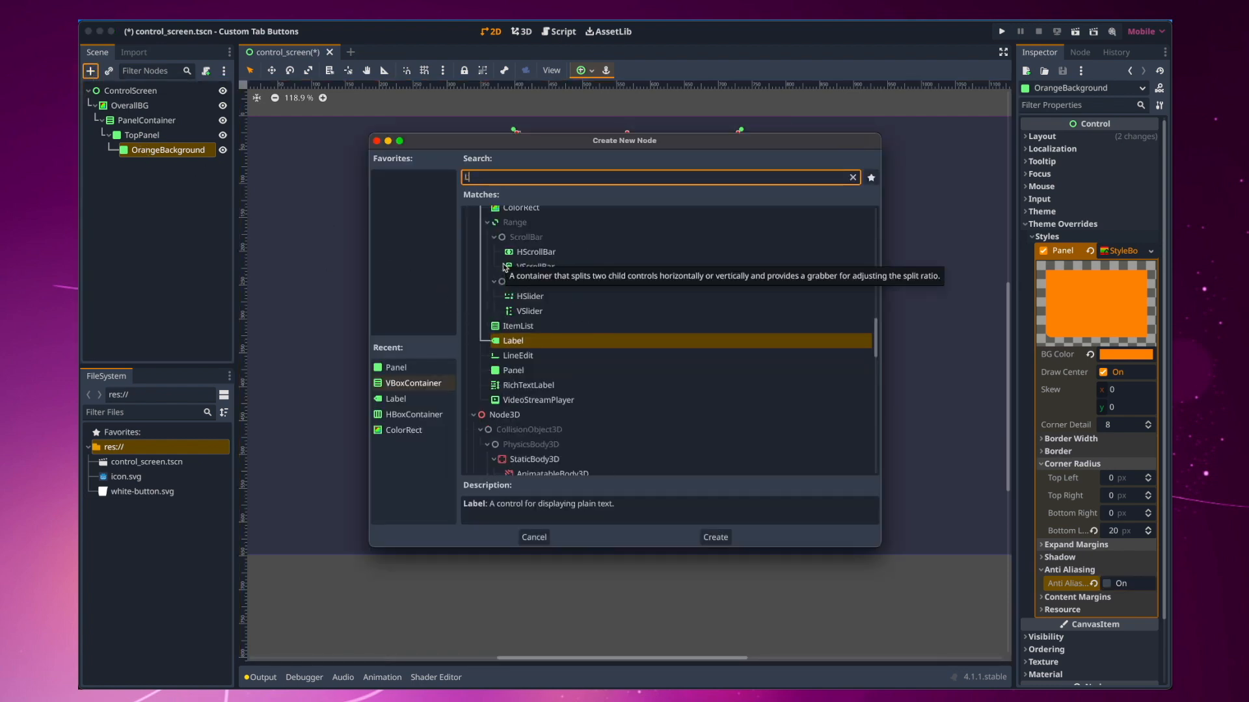
type("ab")
key("Return")
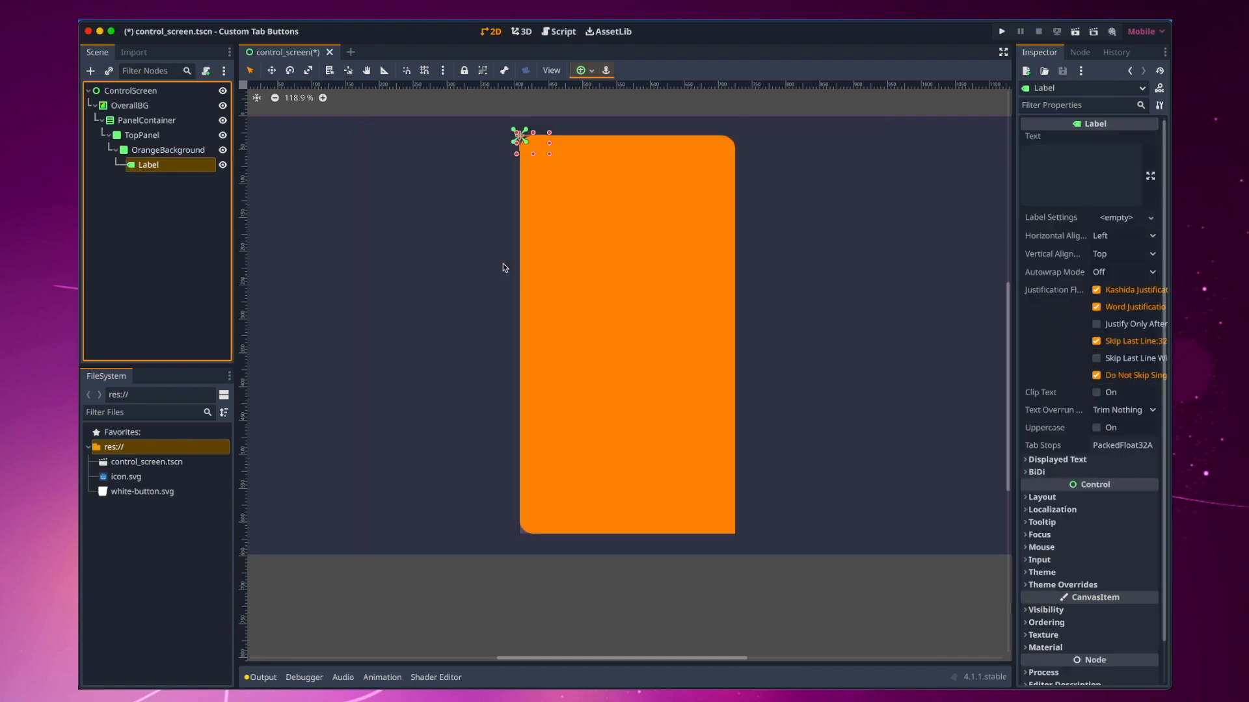
Step: Set the label's text to "Orange Background" and override its font size to 25 px
left_click(1056, 165)
type("O")
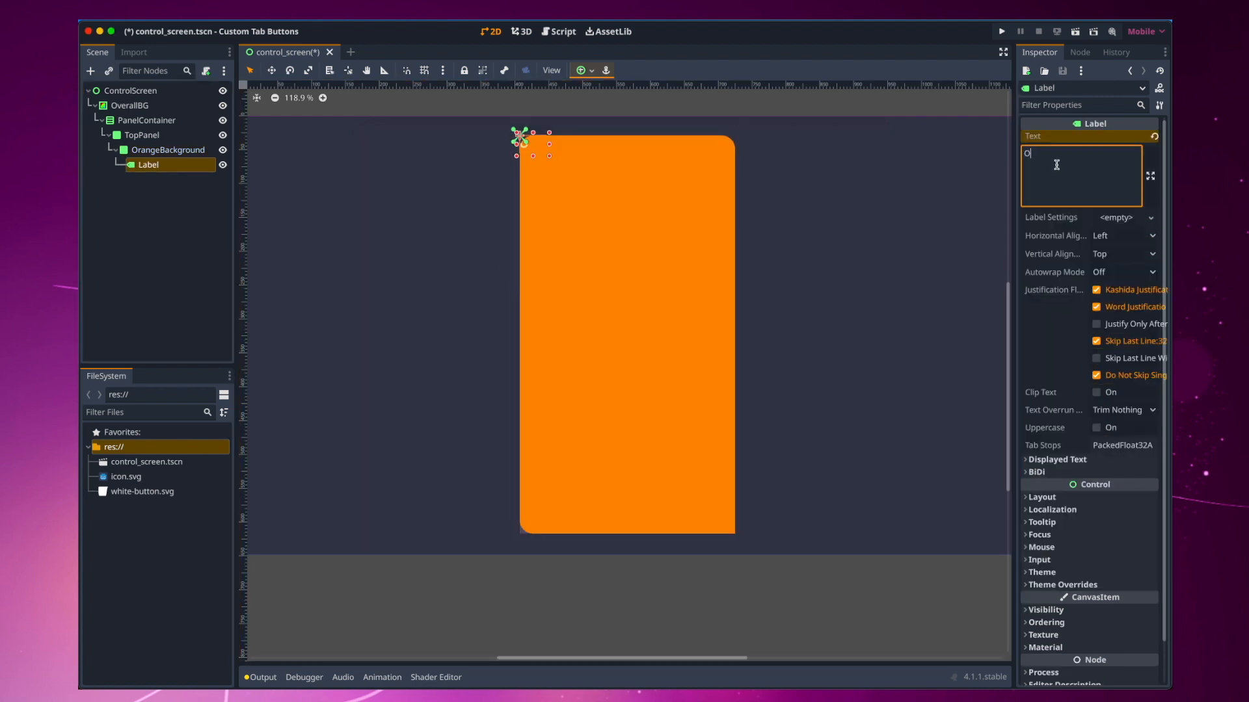
type("range Background")
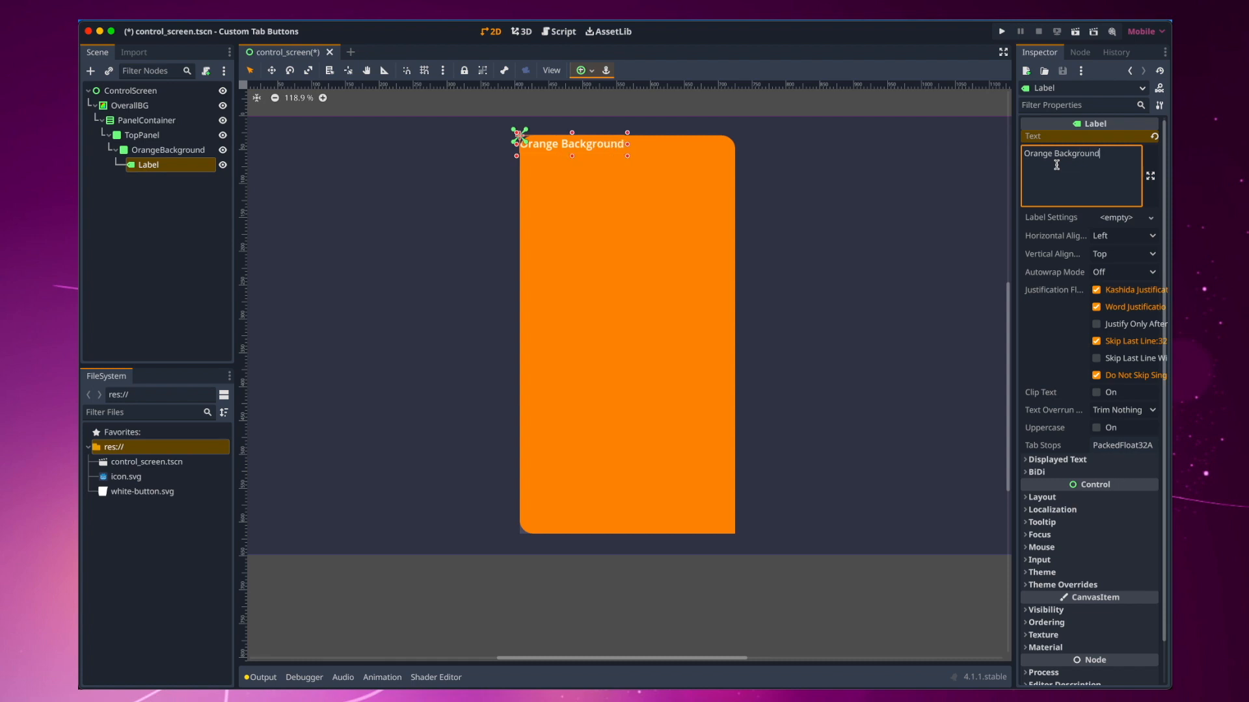
left_click(1033, 585)
left_click(1055, 642)
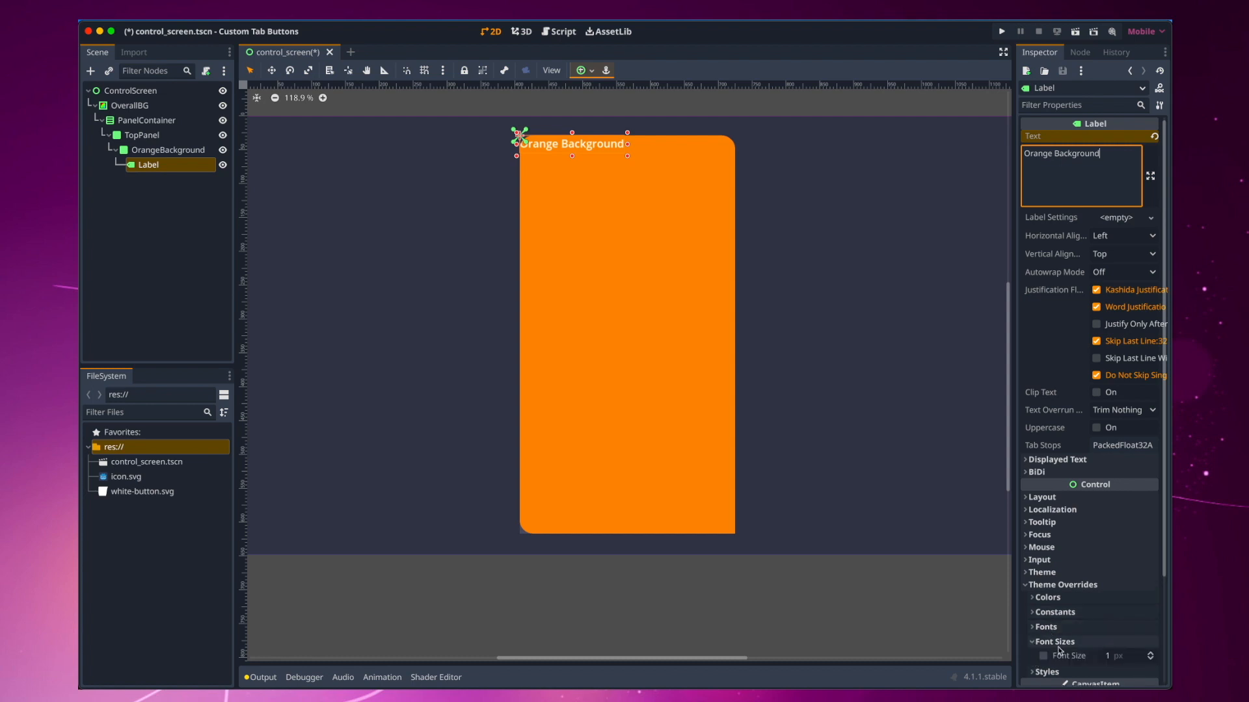
left_click(1122, 655)
type("25")
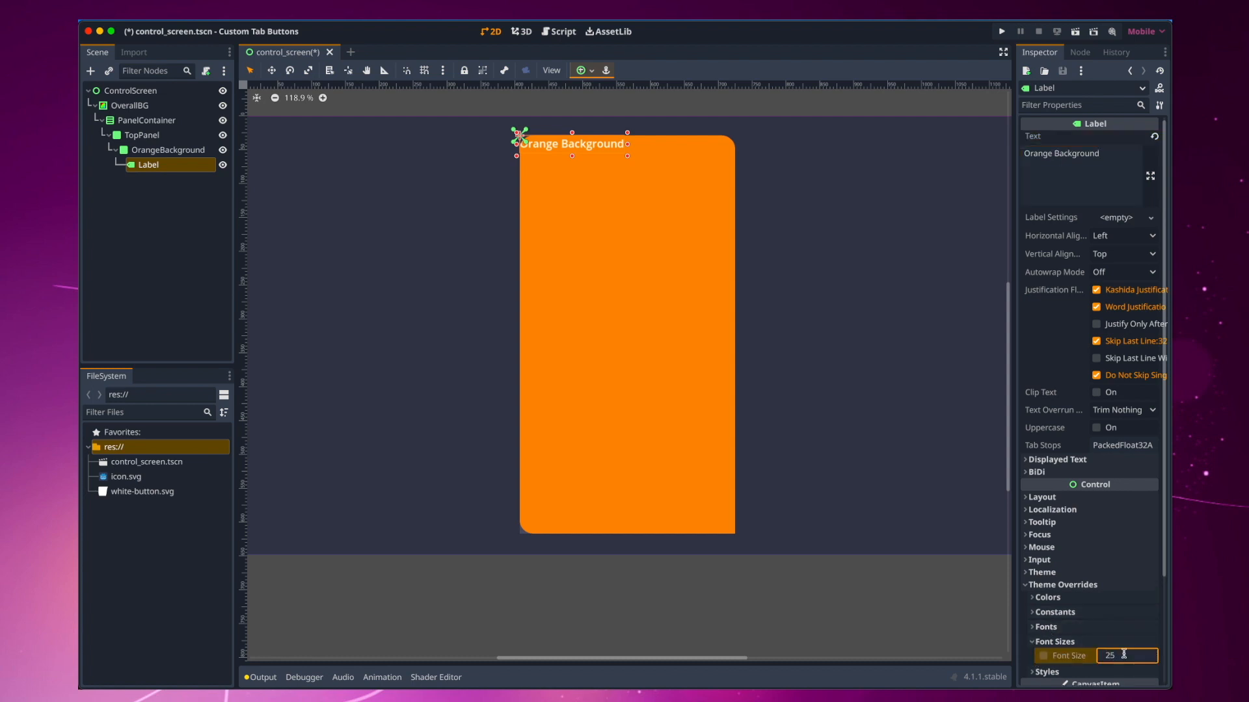
key("Return")
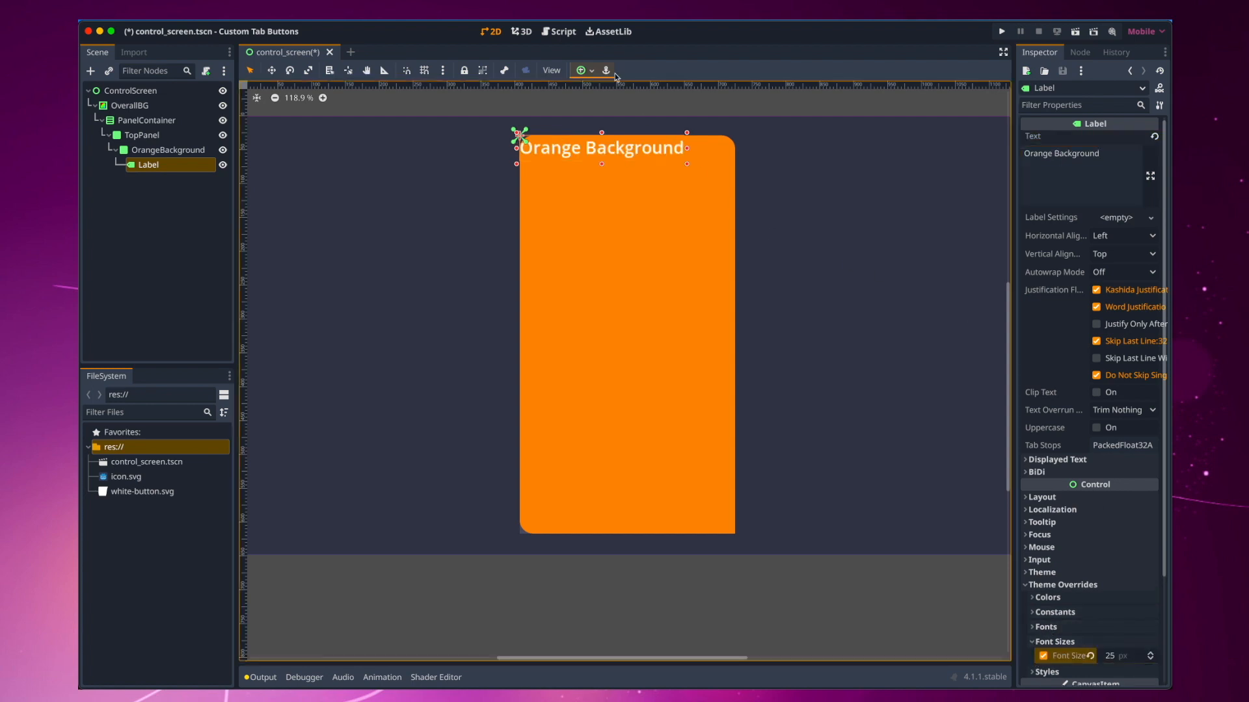
Step: Anchor the "Orange Background" label to the center top of its parent and move it slightly down from the upper edge
left_click(592, 71)
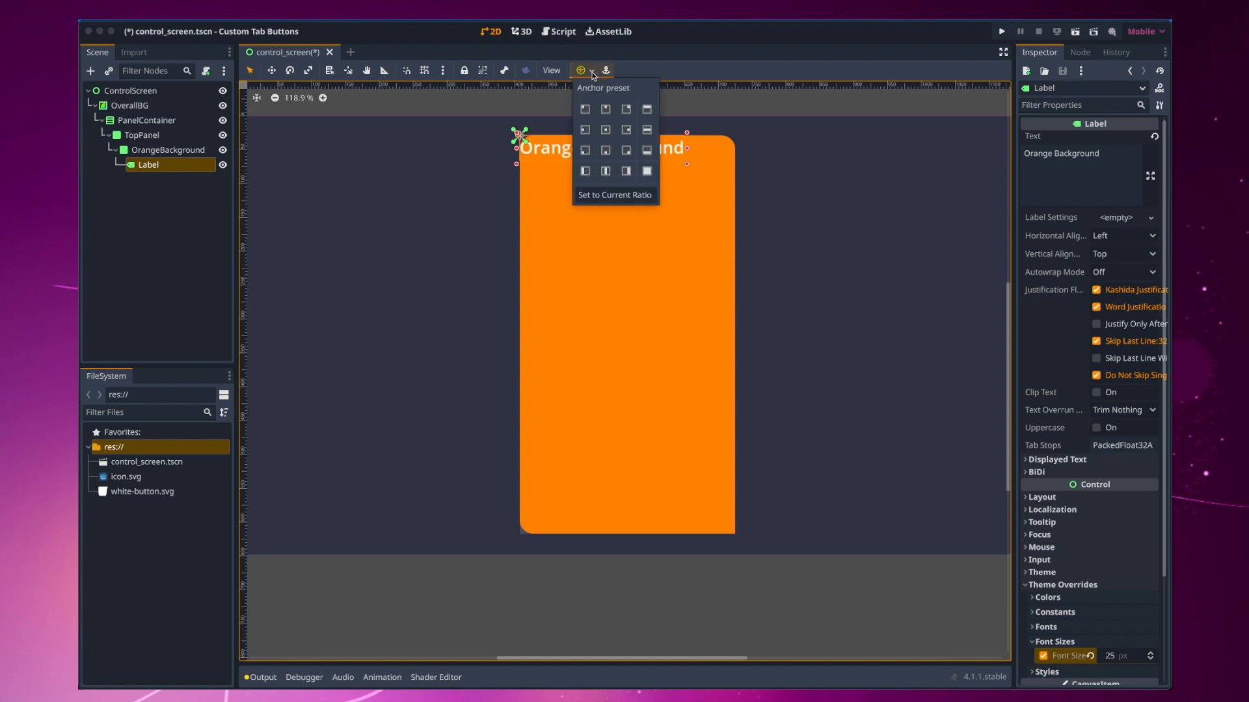
left_click(606, 110)
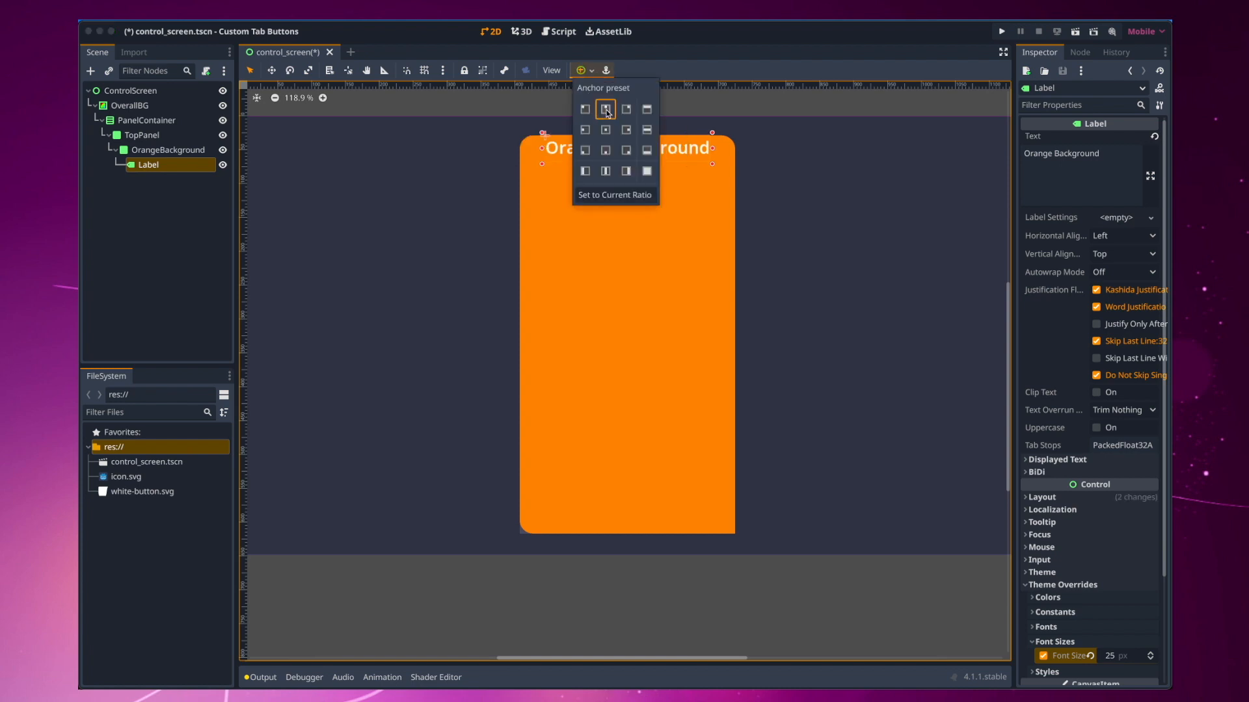
left_click(671, 154)
left_click_drag(668, 158, 671, 180)
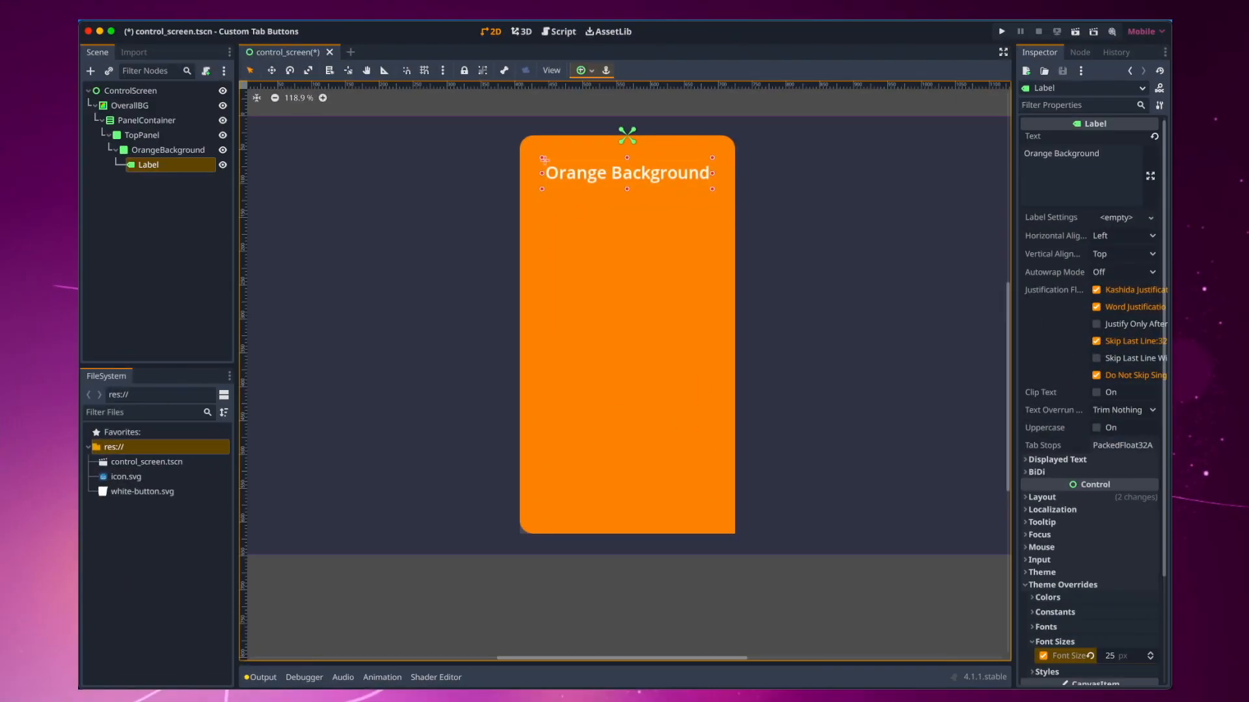
Step: Add a Panel node as a child of TopPanel and name it GreyBackground
left_click(142, 135)
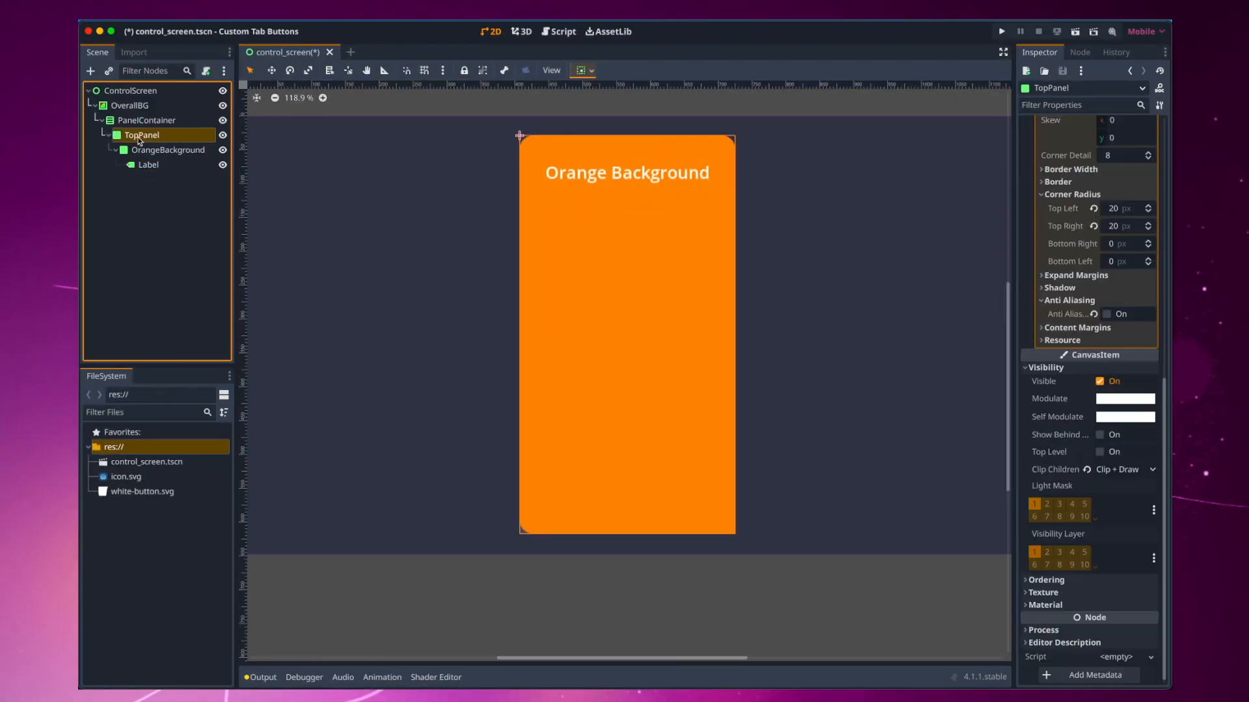
left_click(90, 70)
double_click(396, 383)
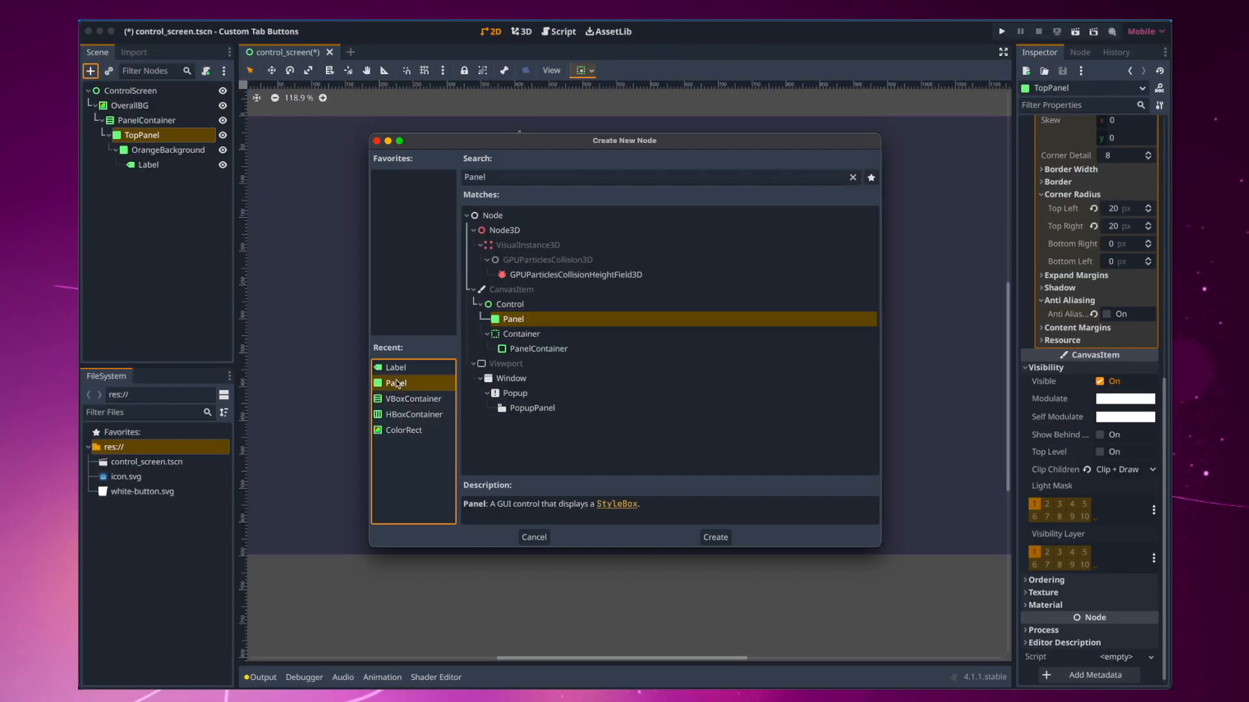
double_click(148, 182)
type("Grey")
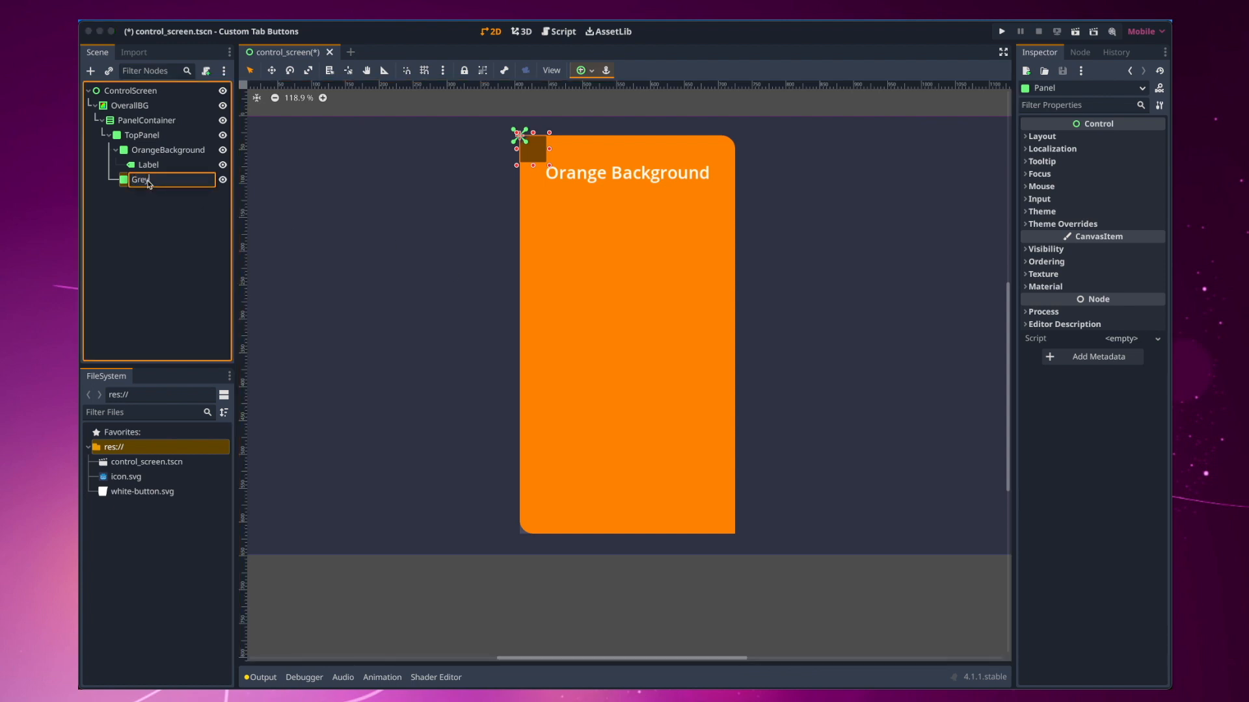
type("Background")
key("Return")
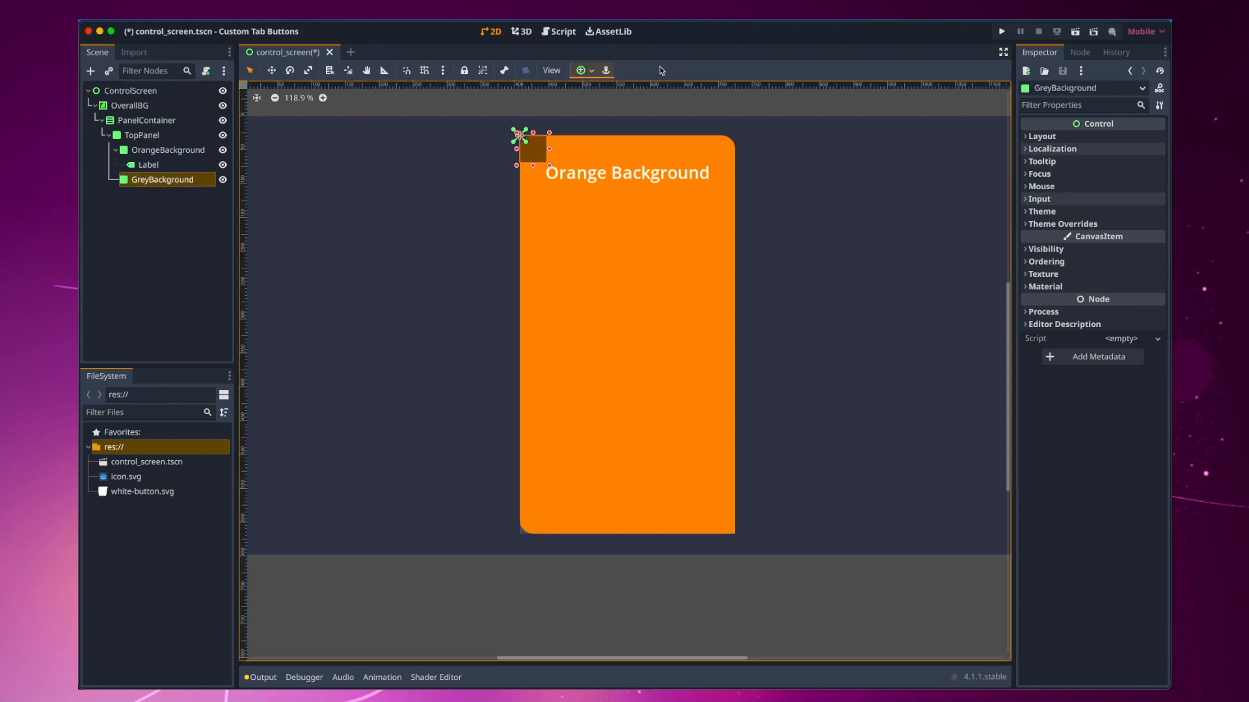
Step: Anchor GreyBackground to the full rectangle of TopPanel and override its Panel style with a new StyleBoxFlat
left_click(591, 71)
left_click(646, 171)
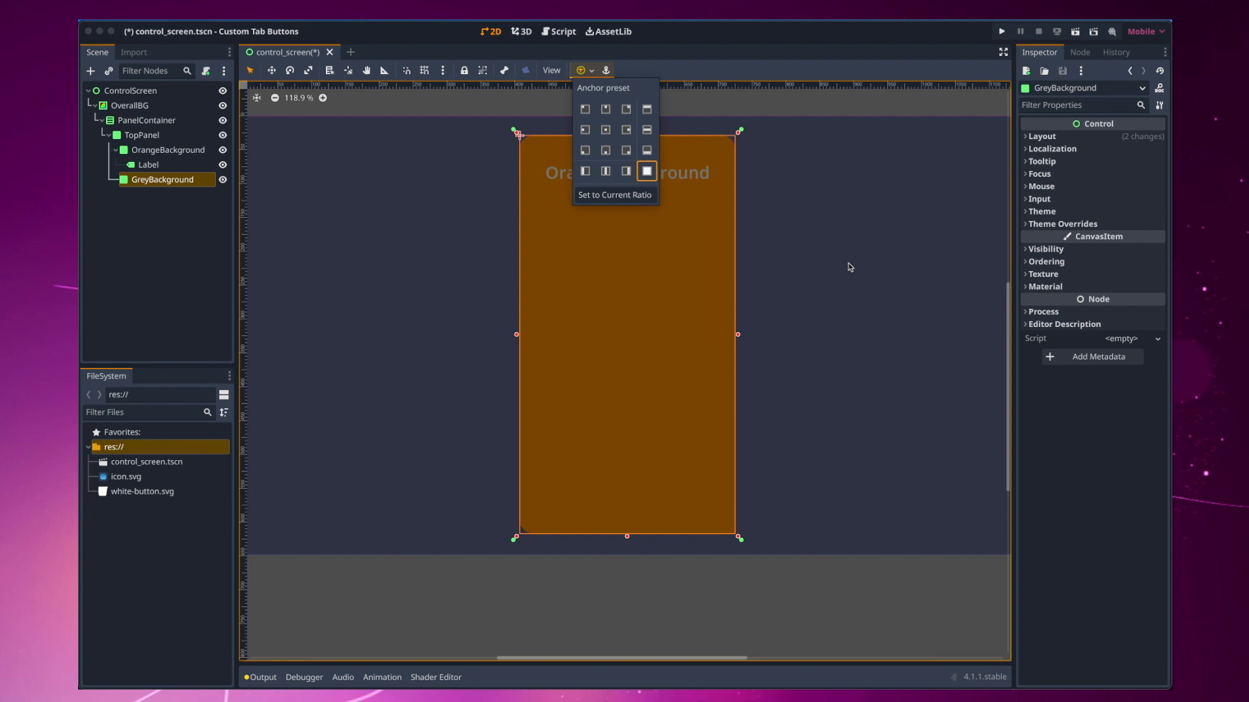
left_click(1027, 225)
left_click(1044, 237)
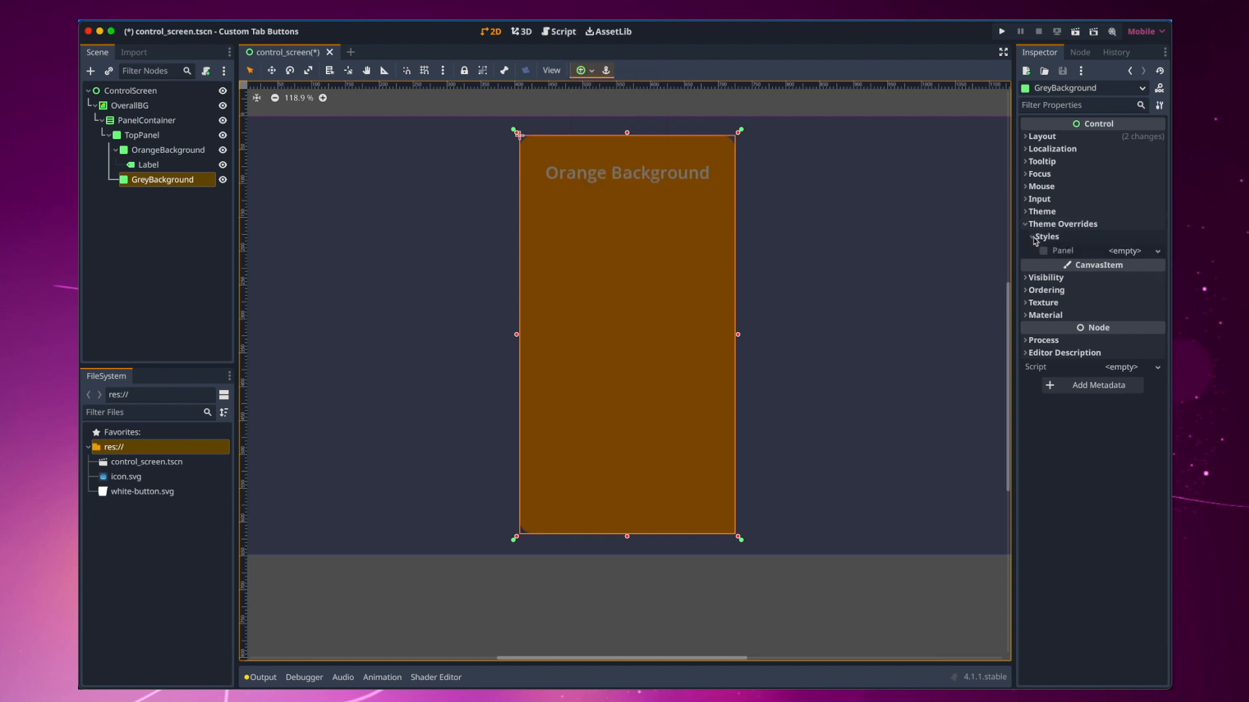
left_click(1157, 251)
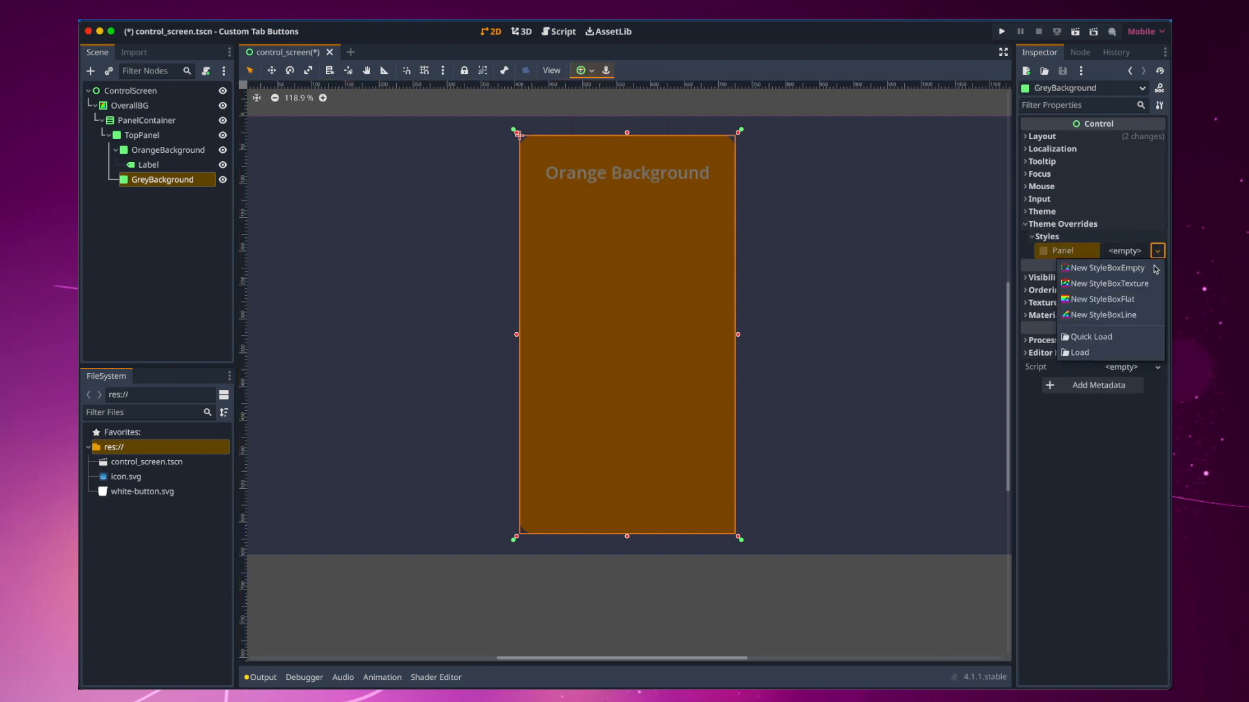
left_click(1119, 300)
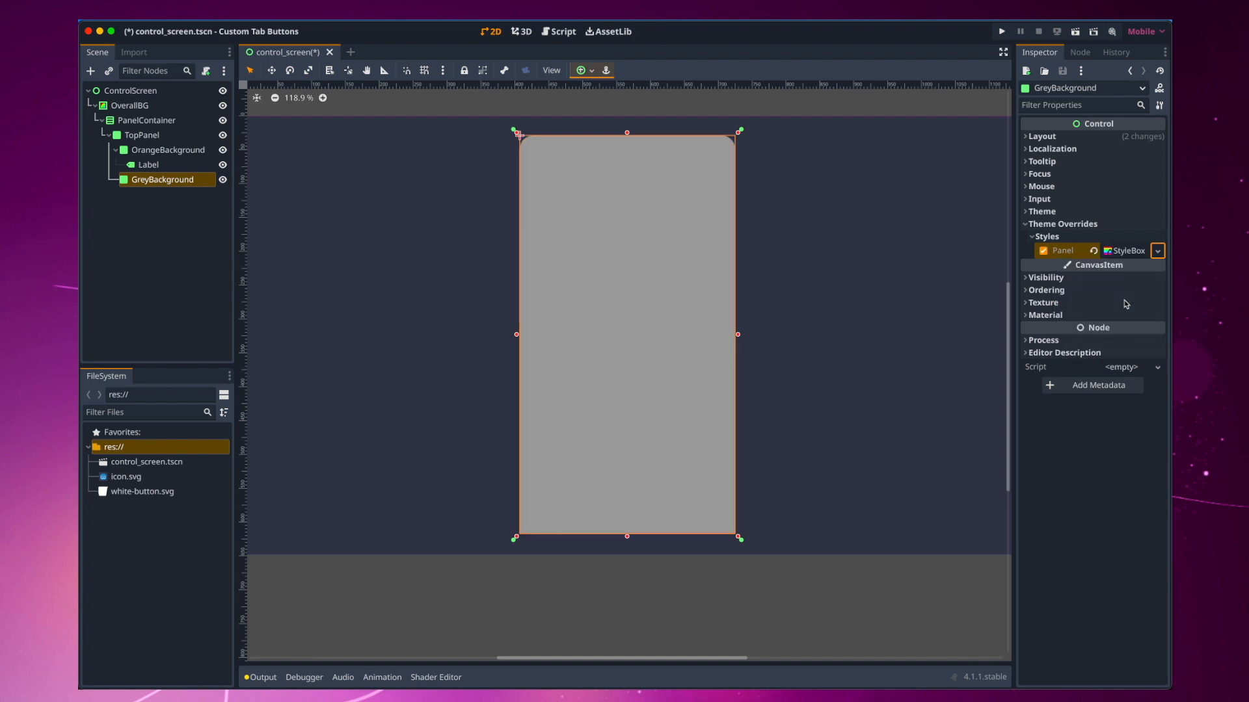
Step: Set the background color of GreyBackground's StyleBoxFlat to the saved grey swatch, hex 494b5a
left_click(1128, 252)
left_click(1130, 355)
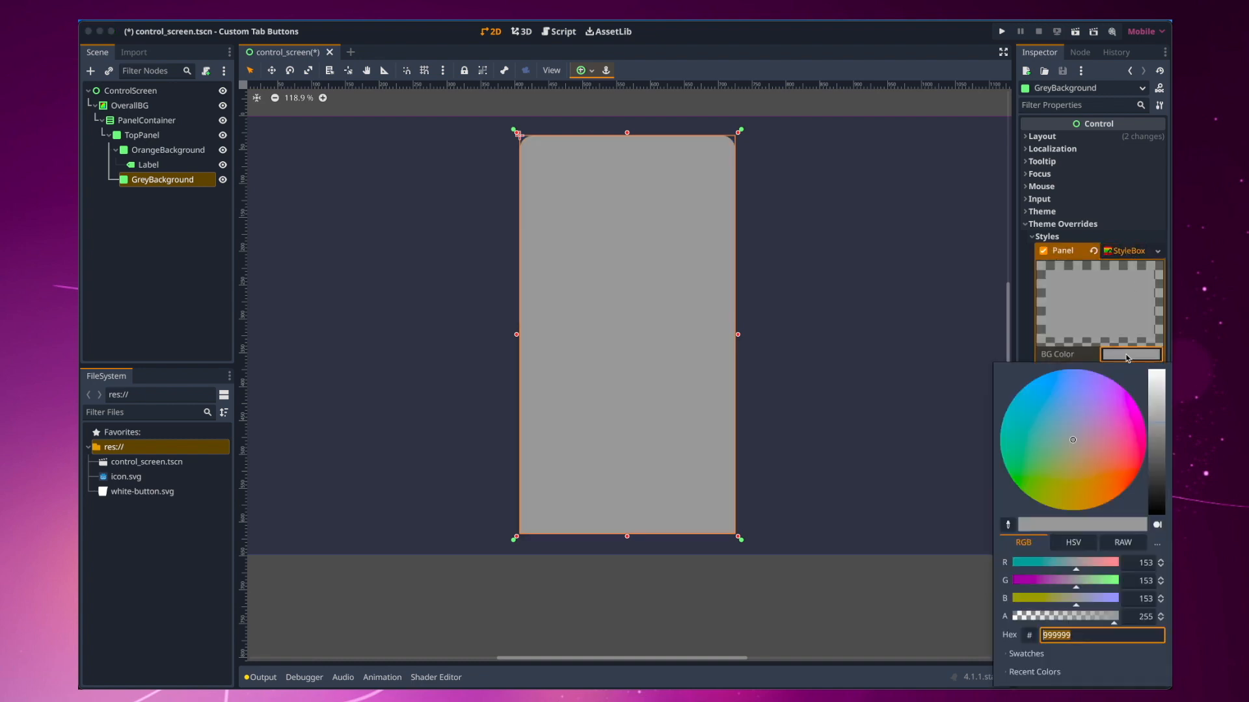
left_click(1026, 653)
left_click(1044, 672)
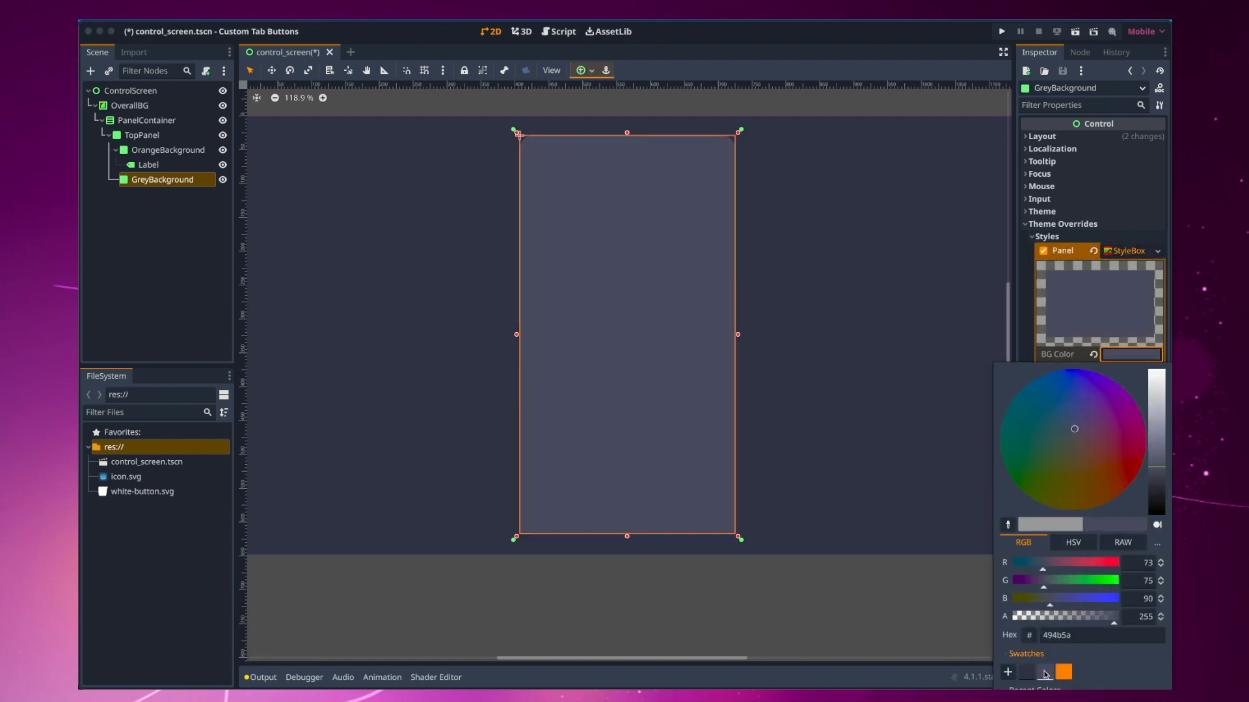
left_click(1026, 353)
Step: Set GreyBackground's bottom-right corner radius to 20 px and turn off its anti-aliasing
left_click(1049, 465)
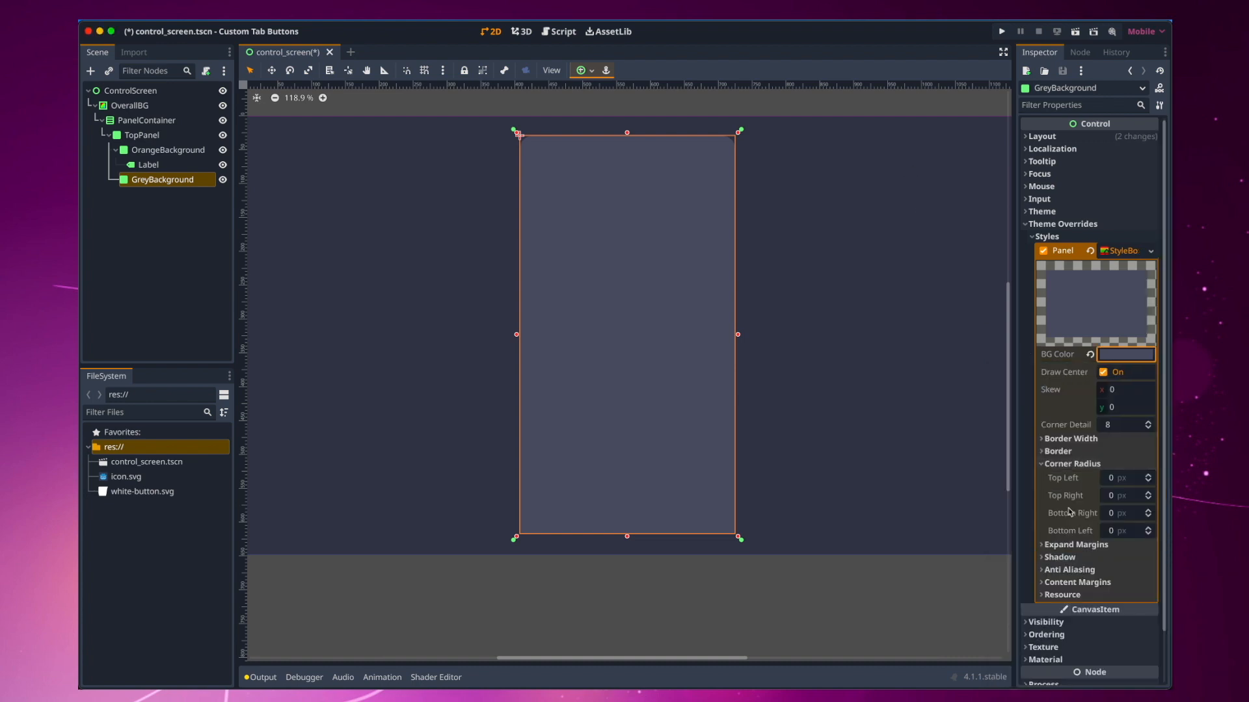
left_click(1121, 516)
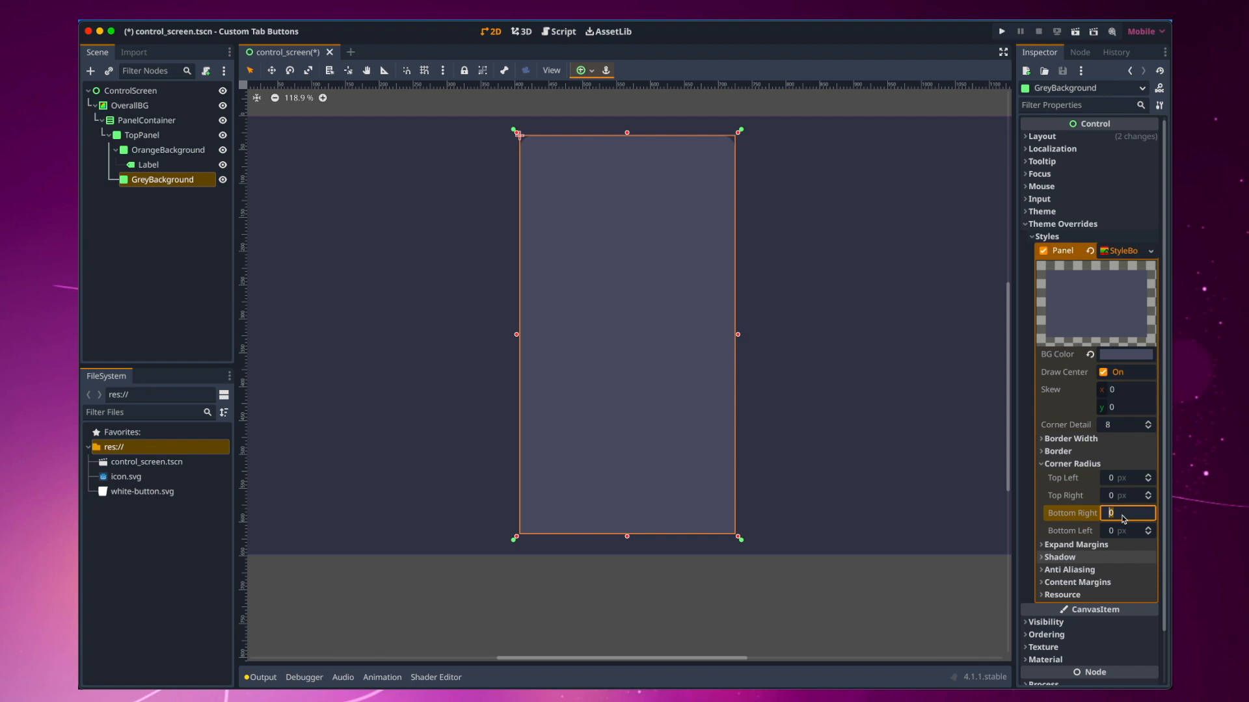
type("20")
key("Return")
left_click(1057, 570)
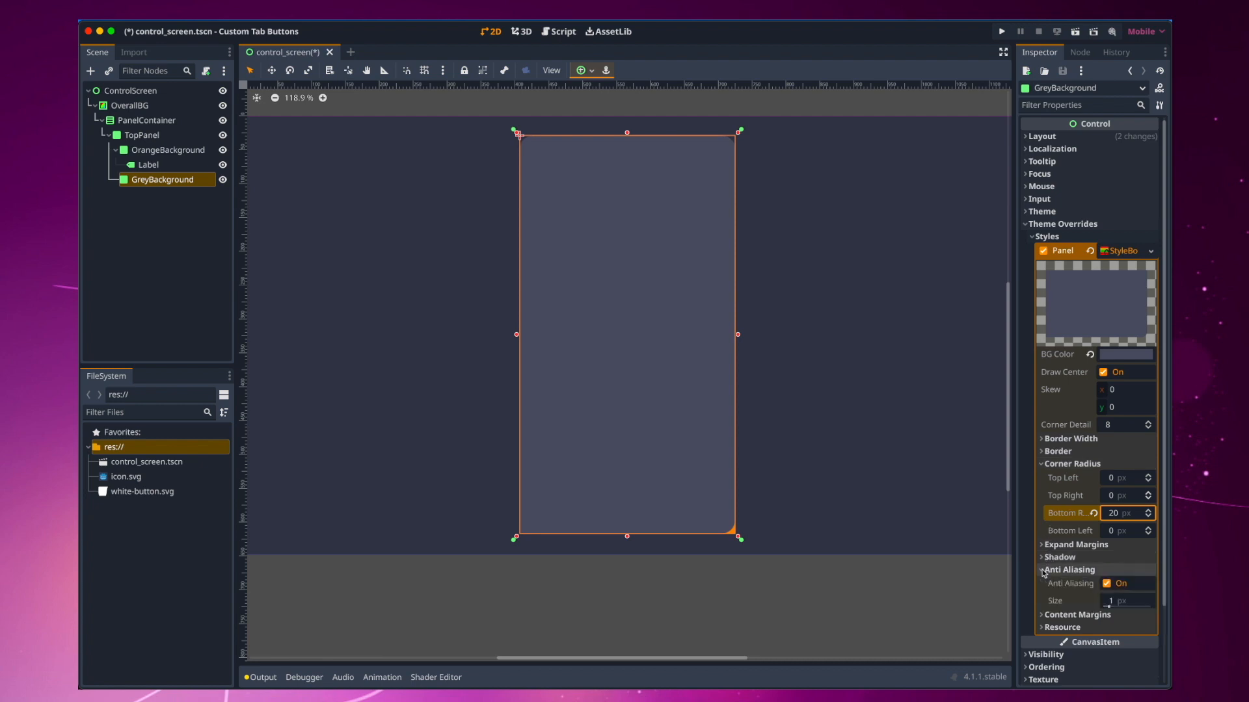
left_click(1106, 583)
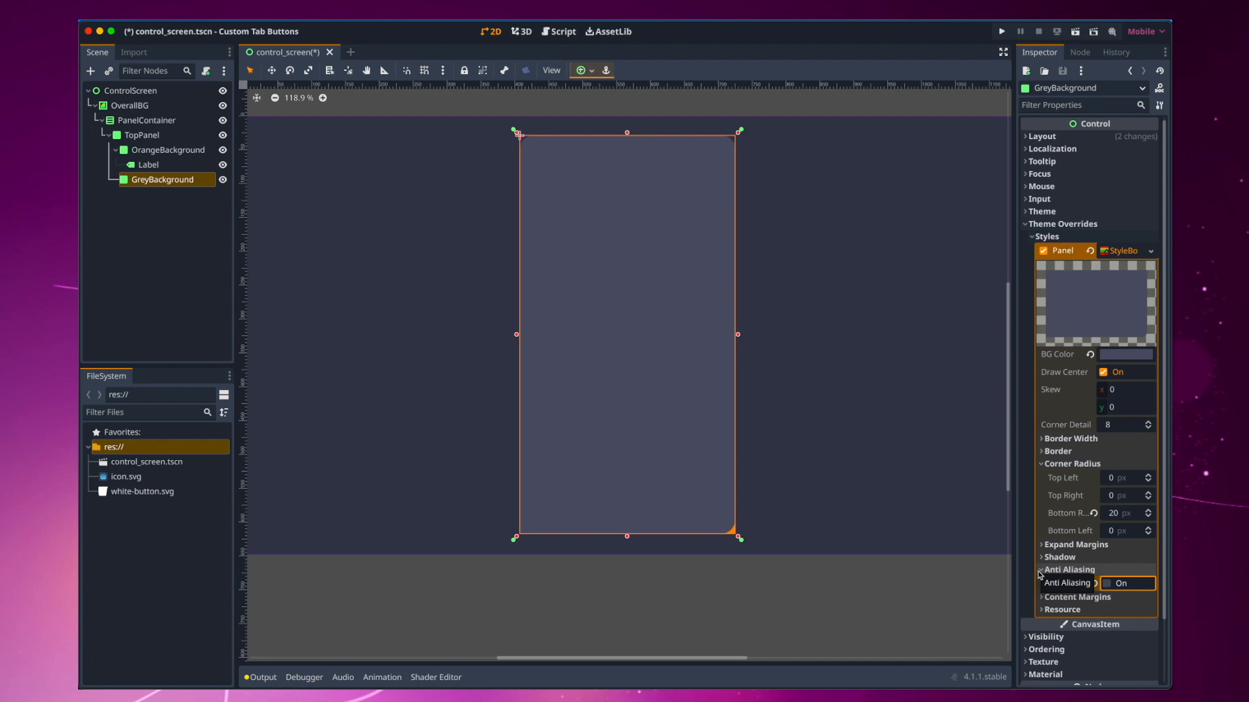
Step: Add a Label node as a child of GreyBackground with the text "Grey Background"
left_click(91, 71)
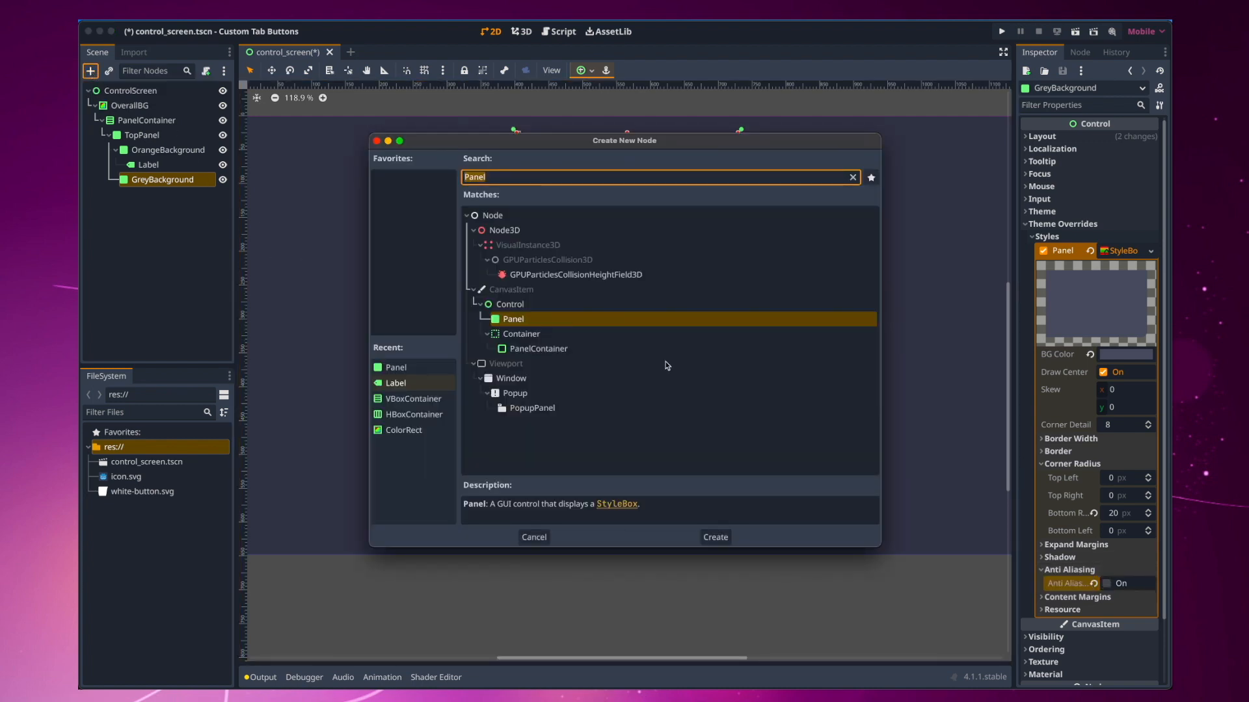
double_click(413, 383)
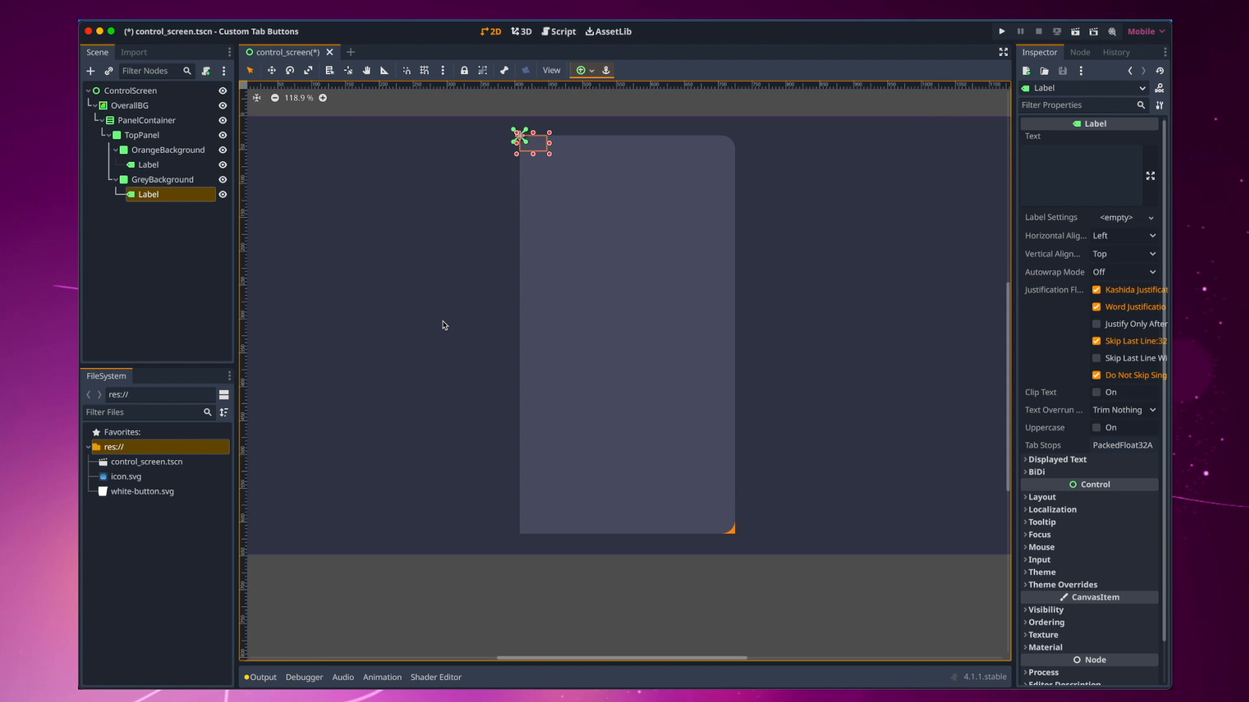
left_click(1047, 172)
type("Grey Background")
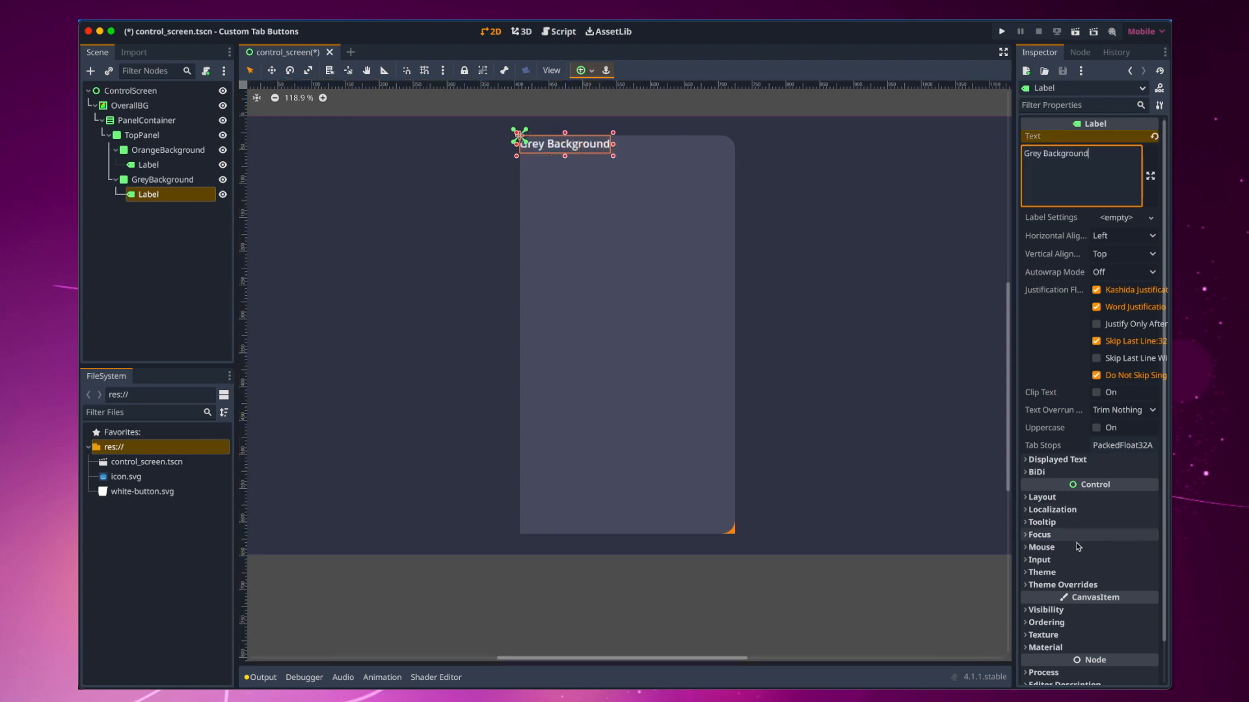
Step: Override the font size of the "Grey Background" label to 25 px
left_click(1063, 584)
left_click(1055, 642)
left_click(1124, 656)
type("25")
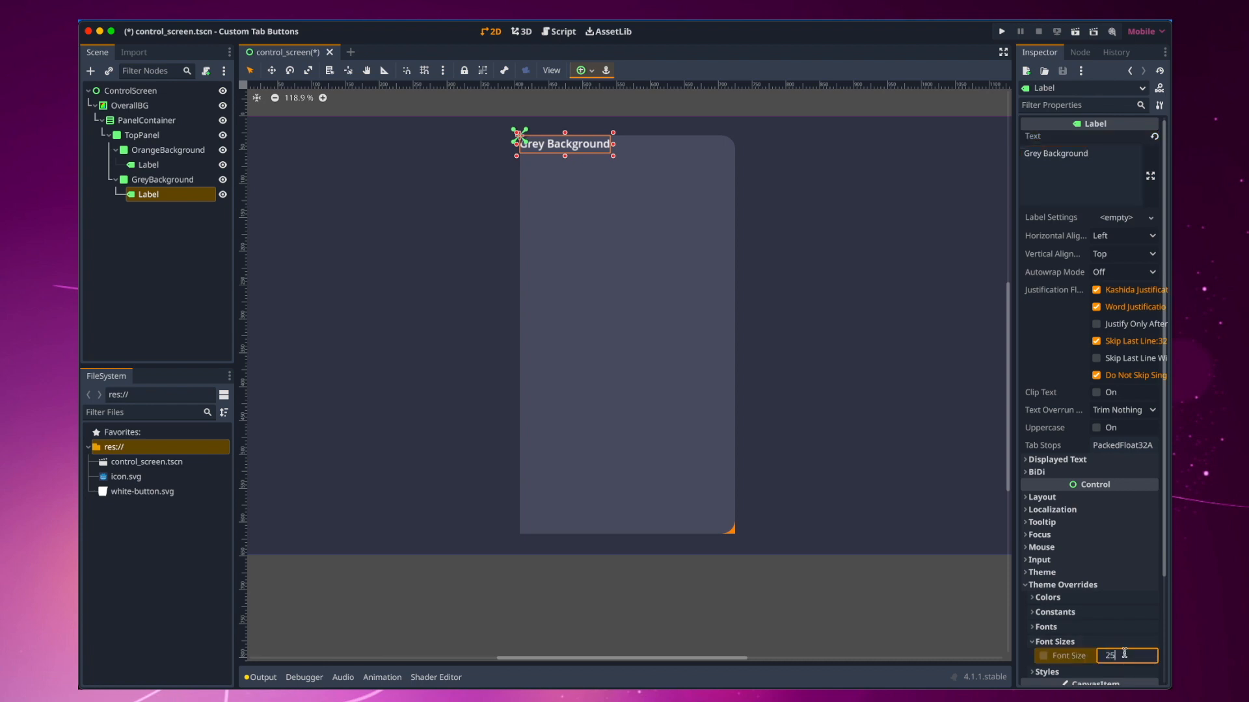
key("Return")
Step: Anchor the "Grey Background" label to the center of its parent panel
left_click(586, 70)
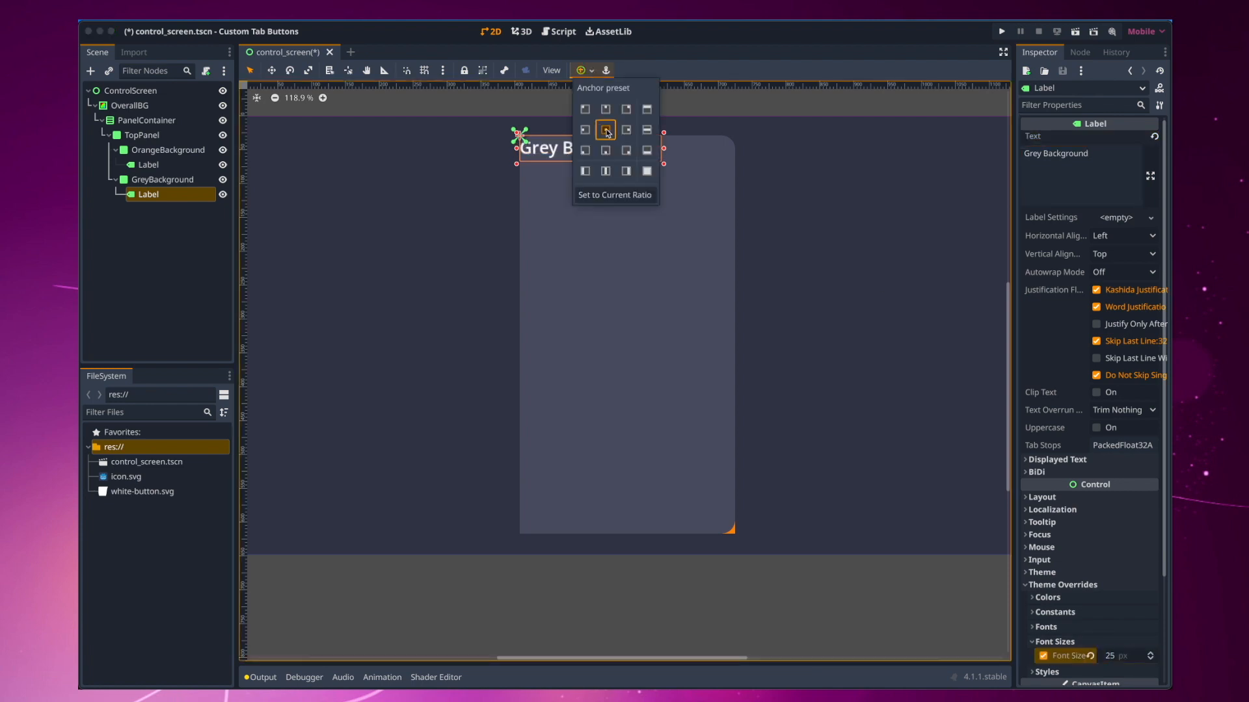
left_click(606, 130)
left_click(780, 488)
left_click(785, 479)
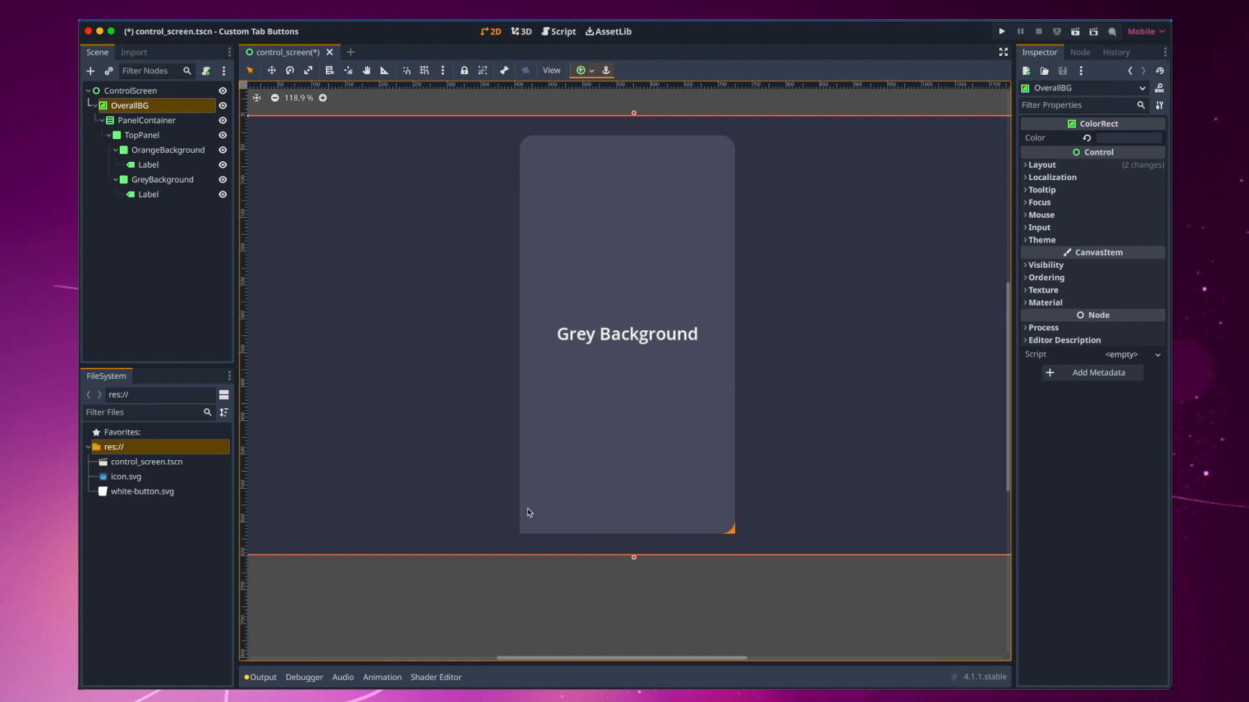
Step: Add a Panel node as a child of PanelContainer, below TopPanel, and name it TabPanel
left_click(144, 121)
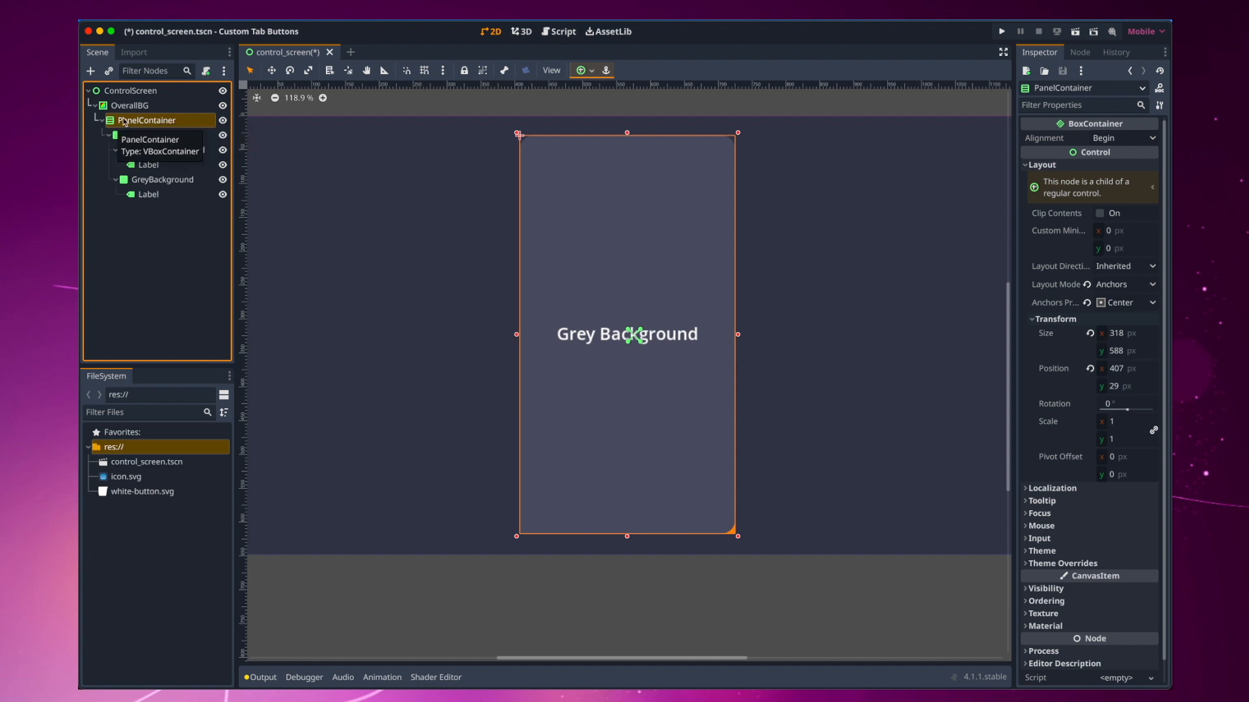
left_click(90, 71)
left_click(410, 384)
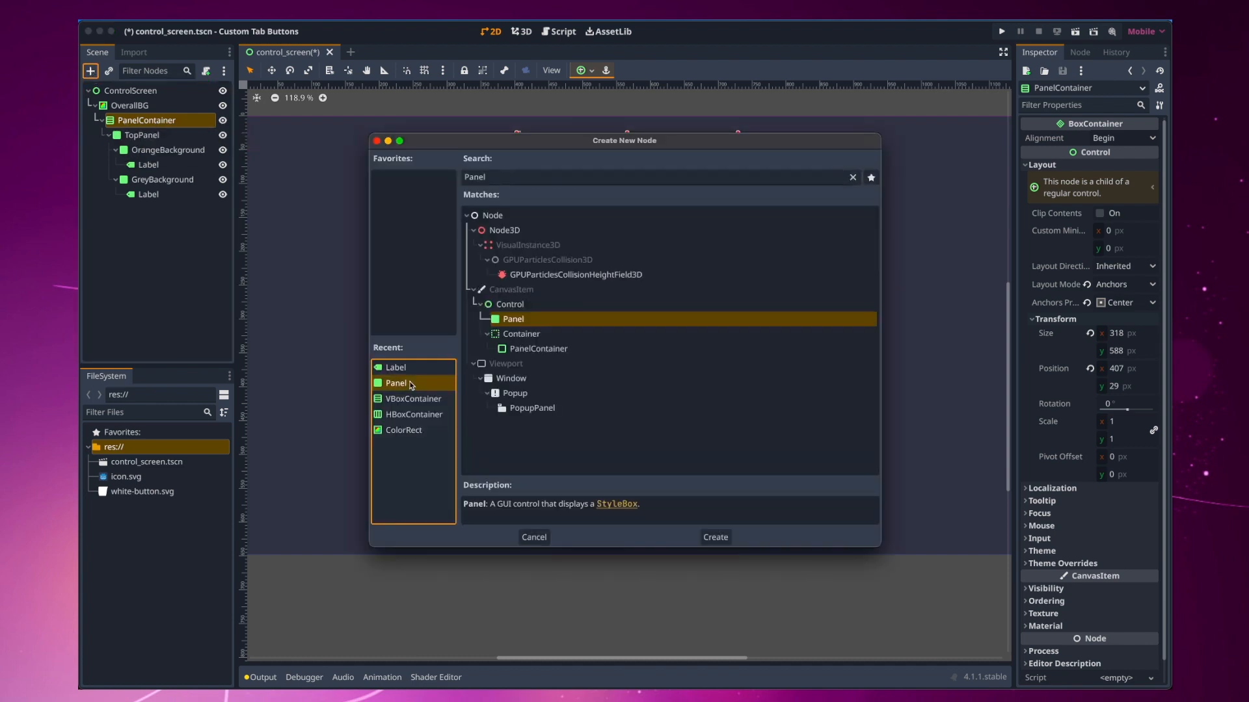
double_click(410, 384)
double_click(133, 209)
type("Ta")
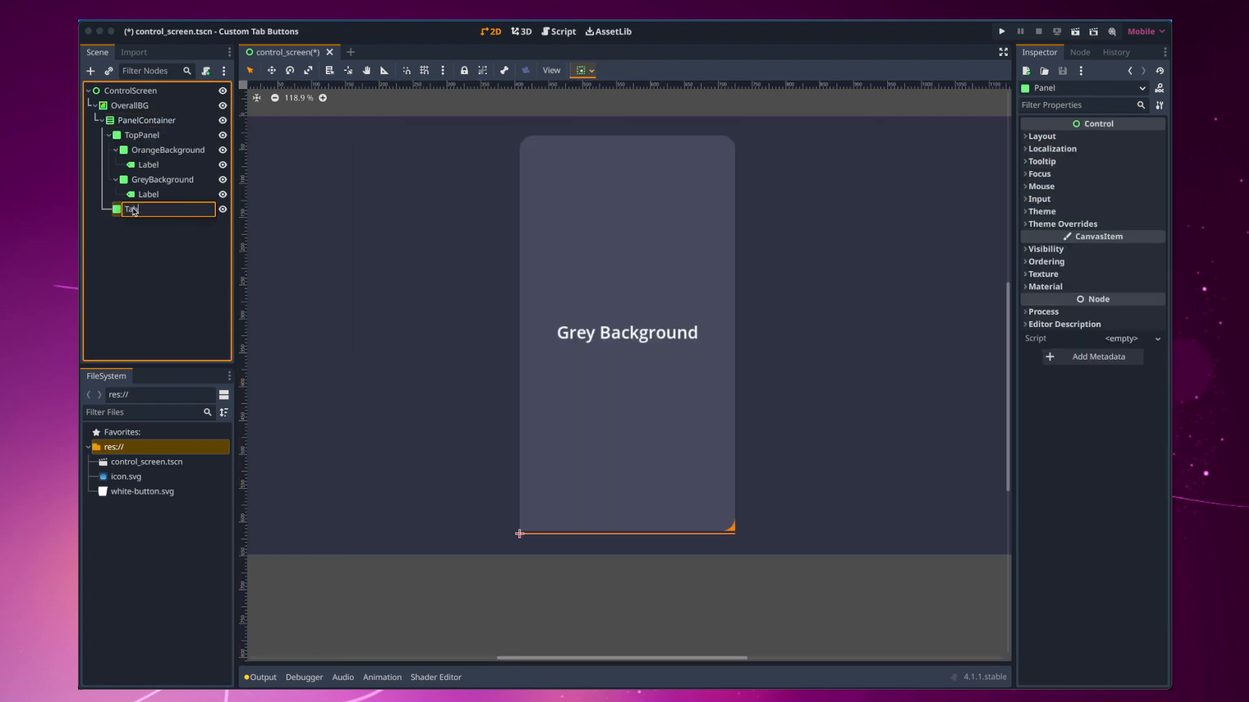
type("bPanel")
key("Return")
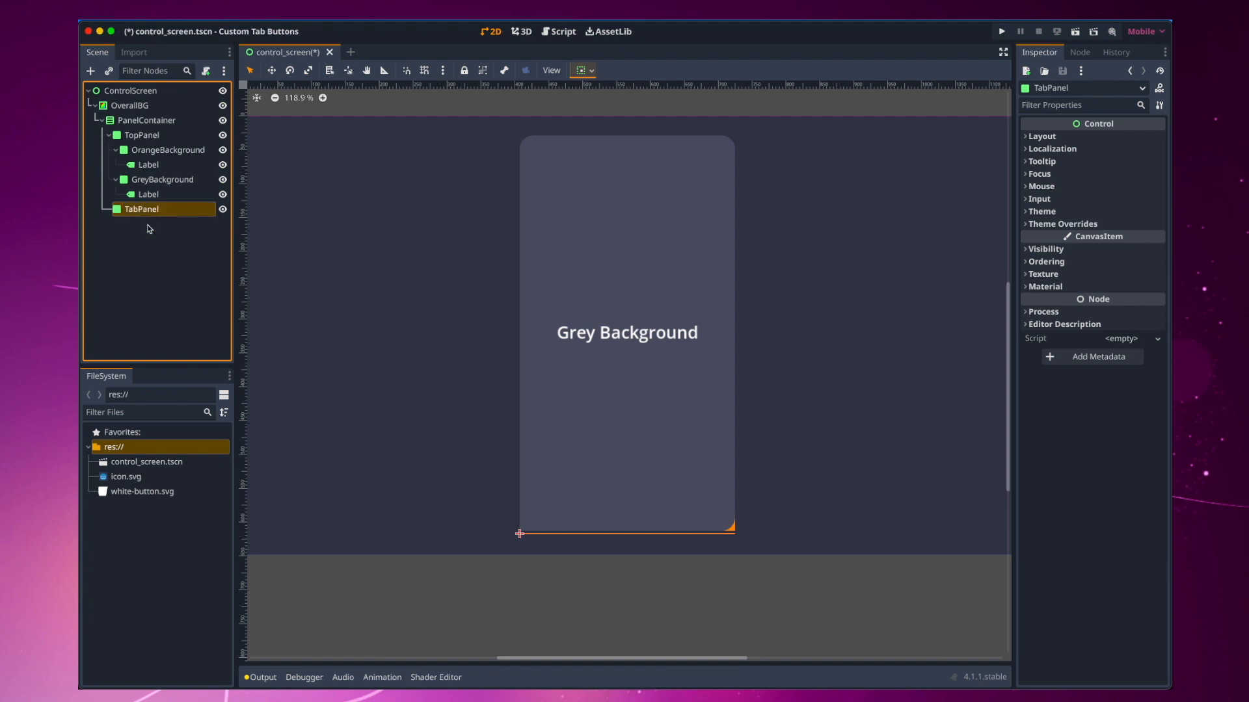
Step: Enable vertical Expand in TabPanel's container sizing
left_click(1039, 136)
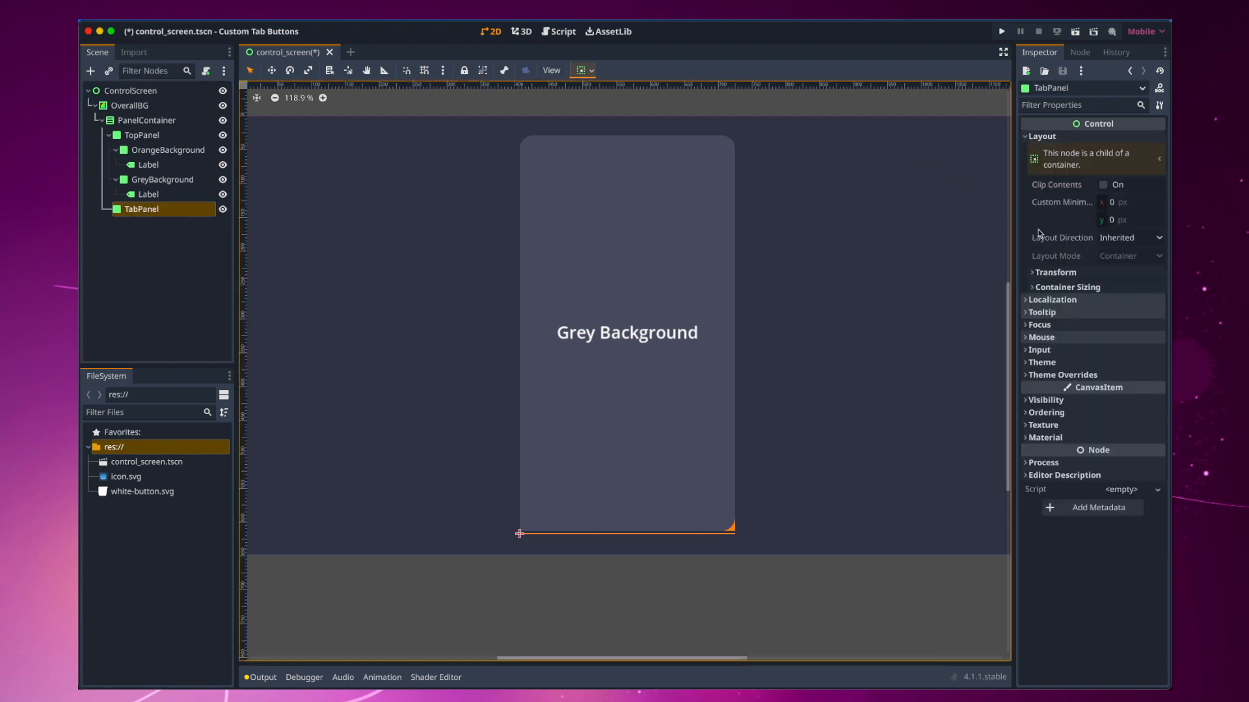
left_click(1032, 287)
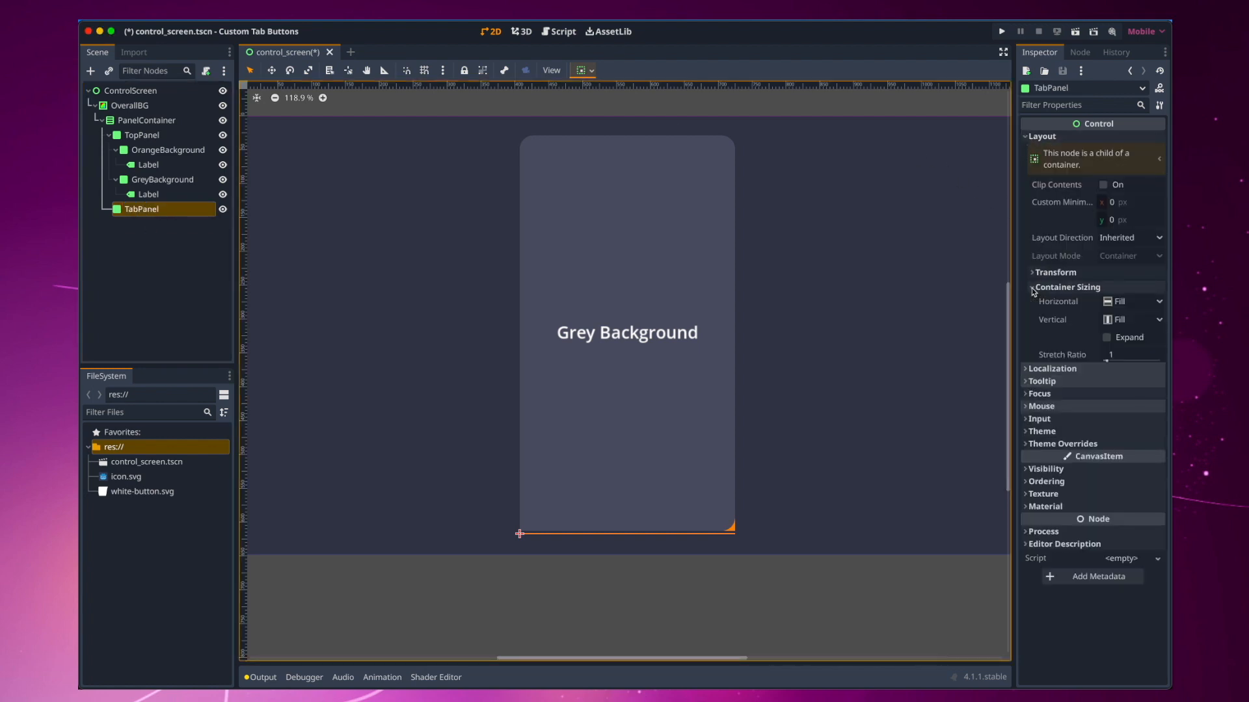
left_click(1107, 337)
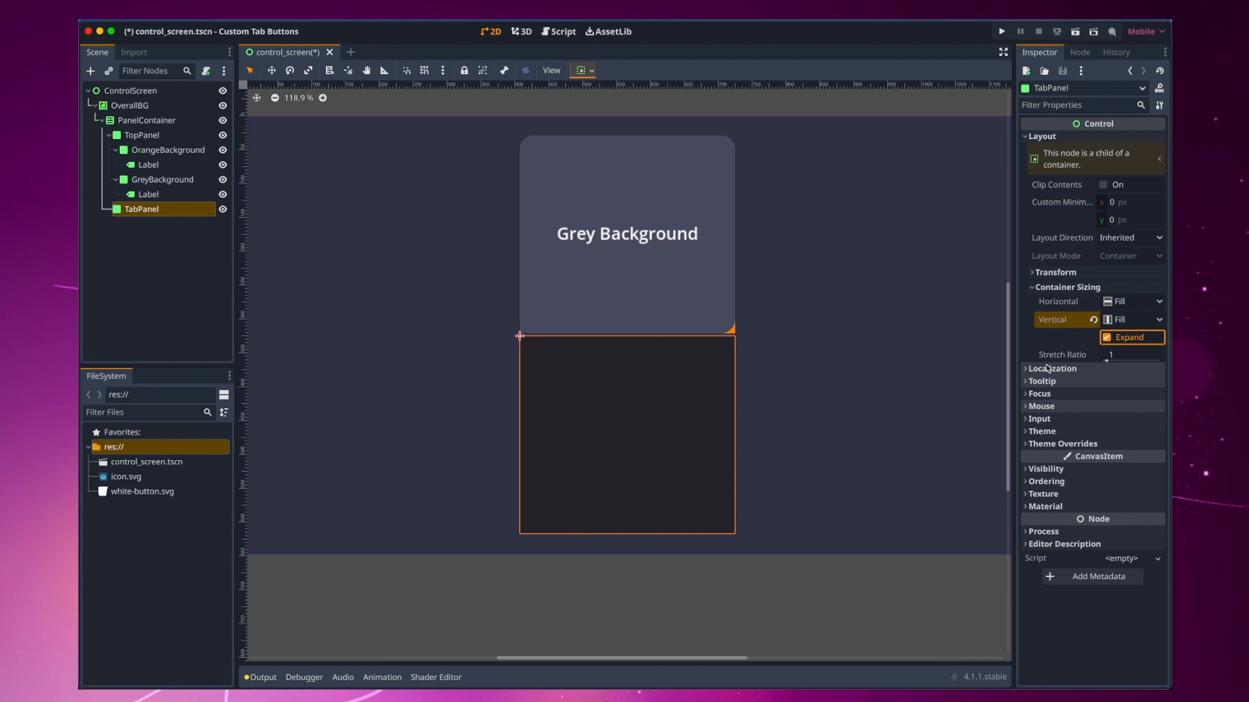
Step: Override TabPanel's panel style with a new StyleBoxEmpty
left_click(1025, 447)
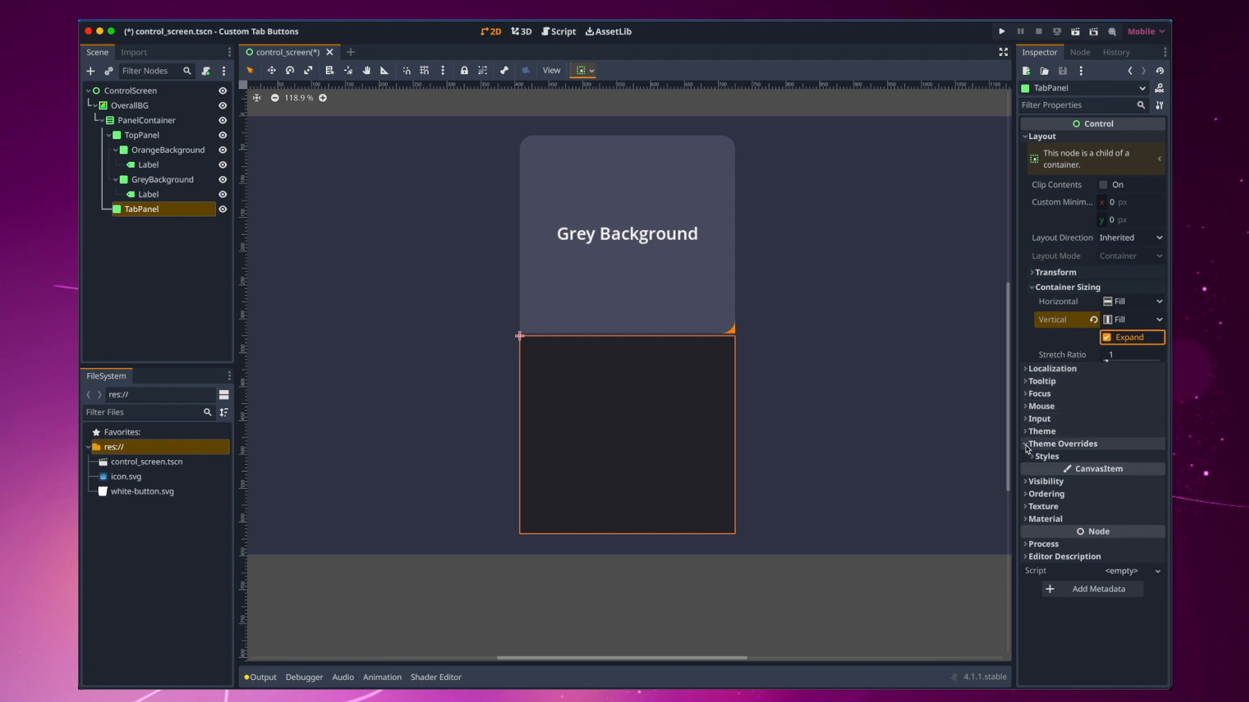
left_click(1034, 459)
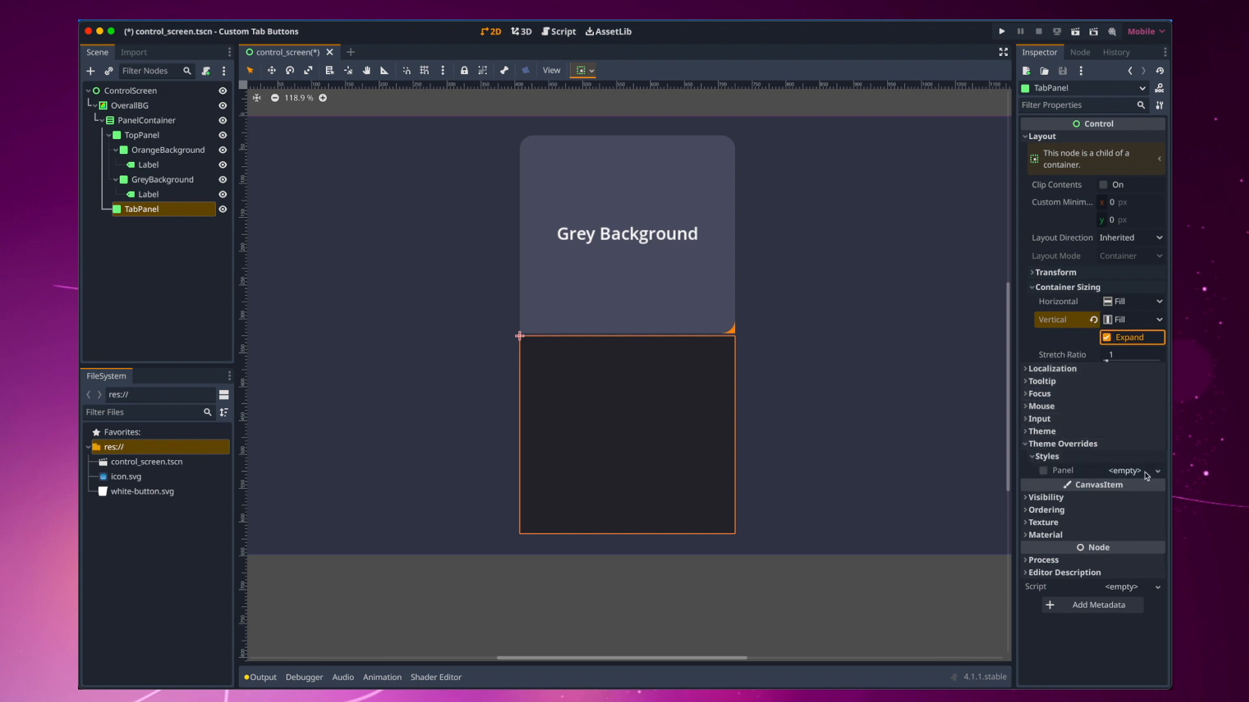
left_click(1157, 470)
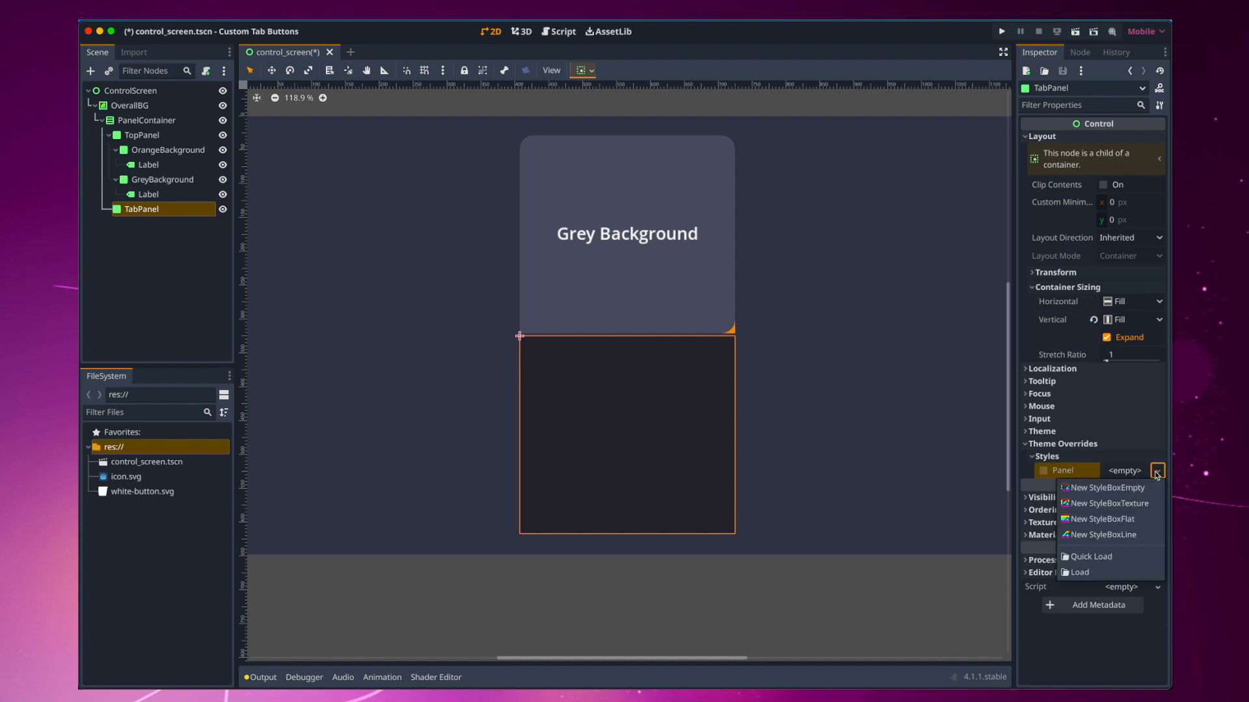
left_click(1119, 489)
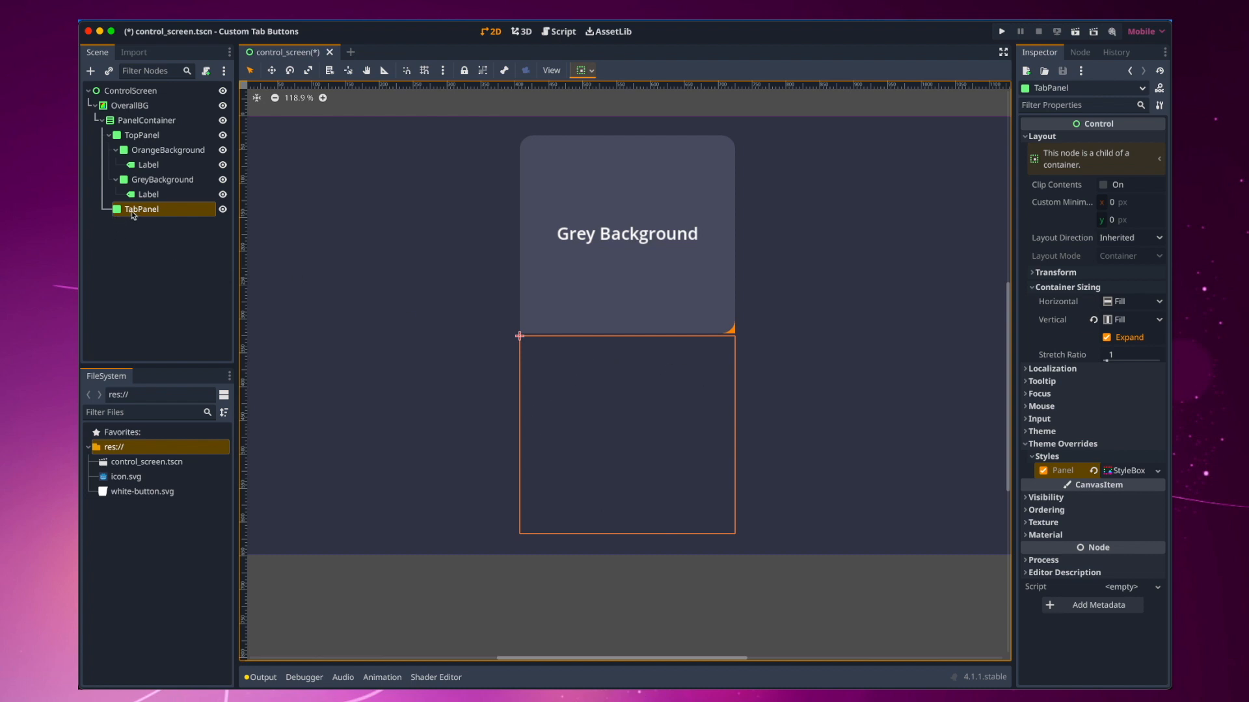
Step: Add a TextureButton node as a child of TabPanel and name it OrangeButton
left_click(91, 71)
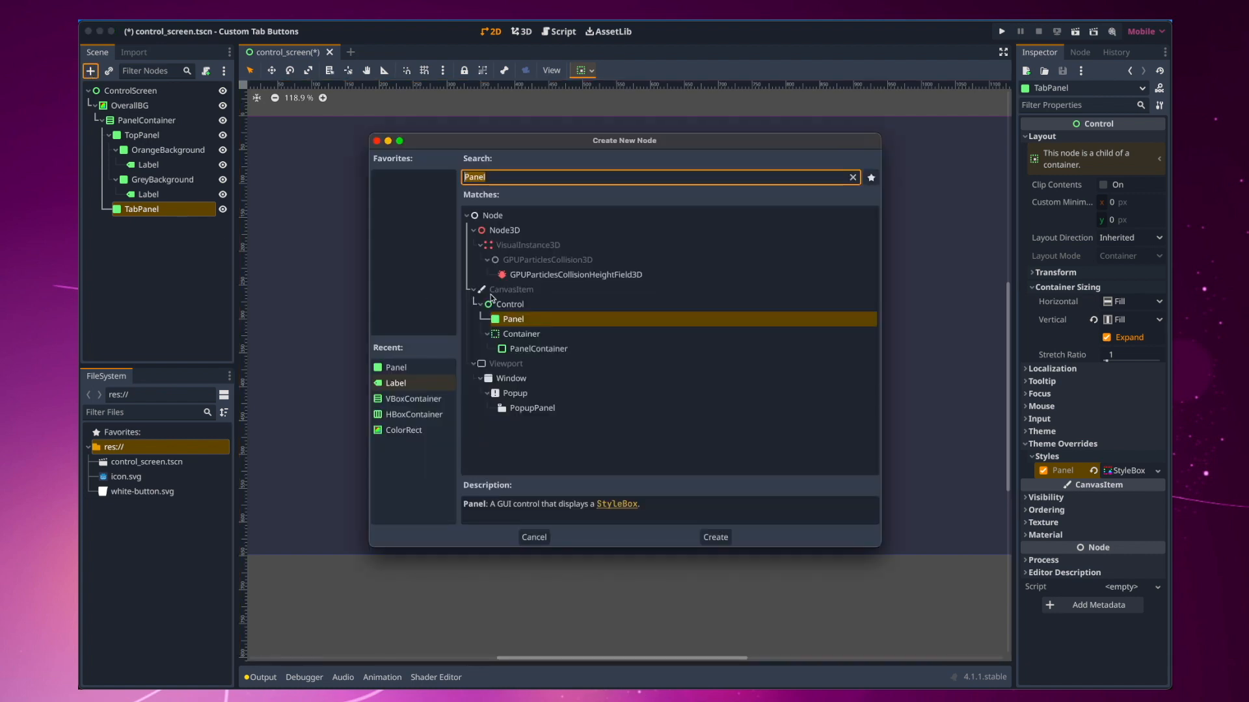
type("Text")
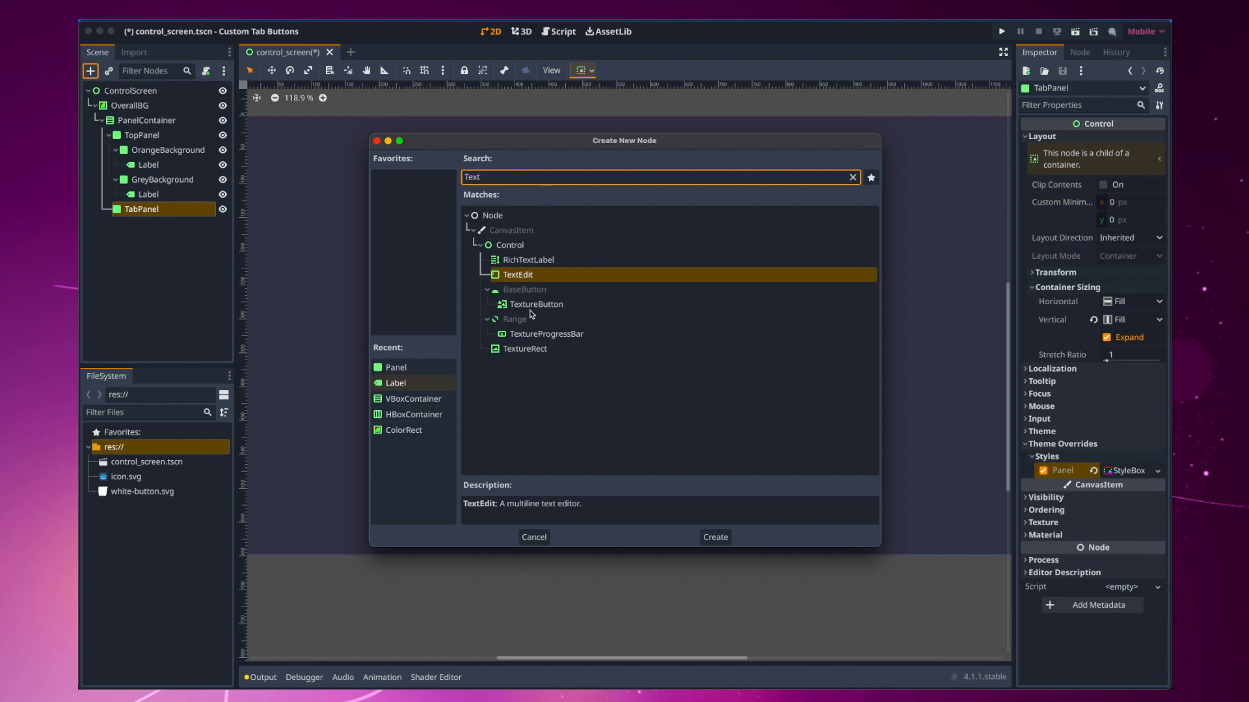
double_click(533, 305)
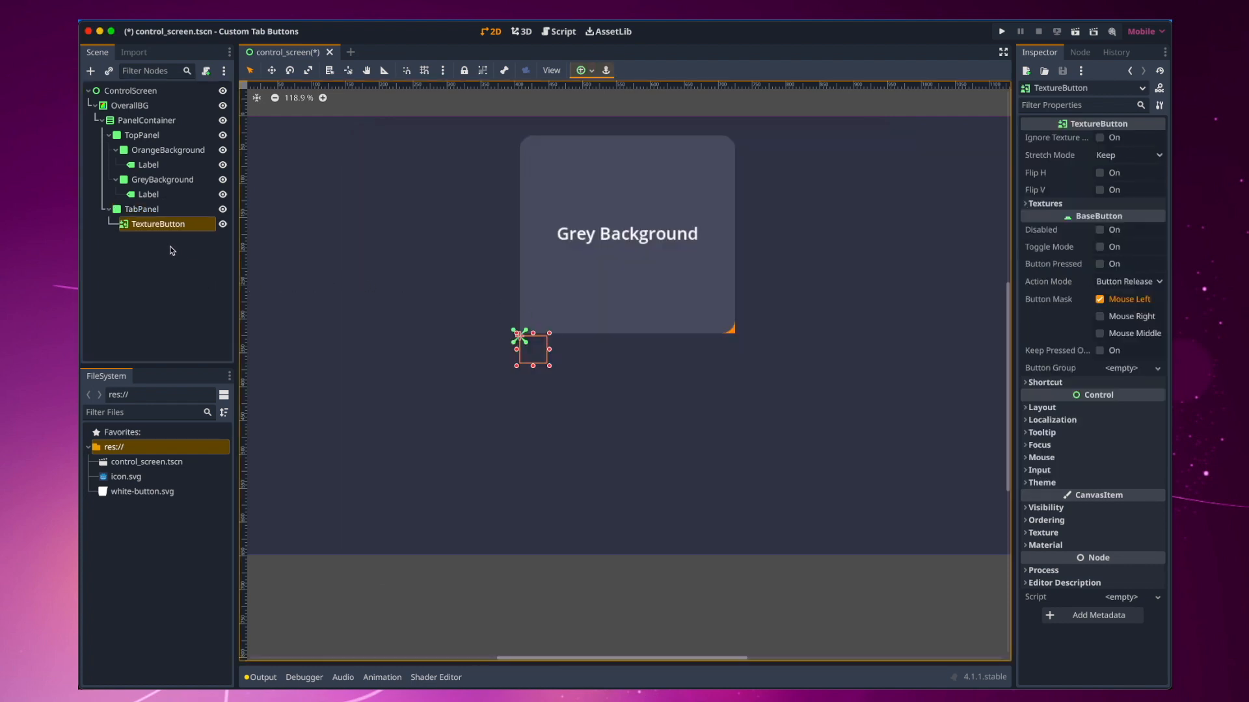
double_click(150, 227)
type("O")
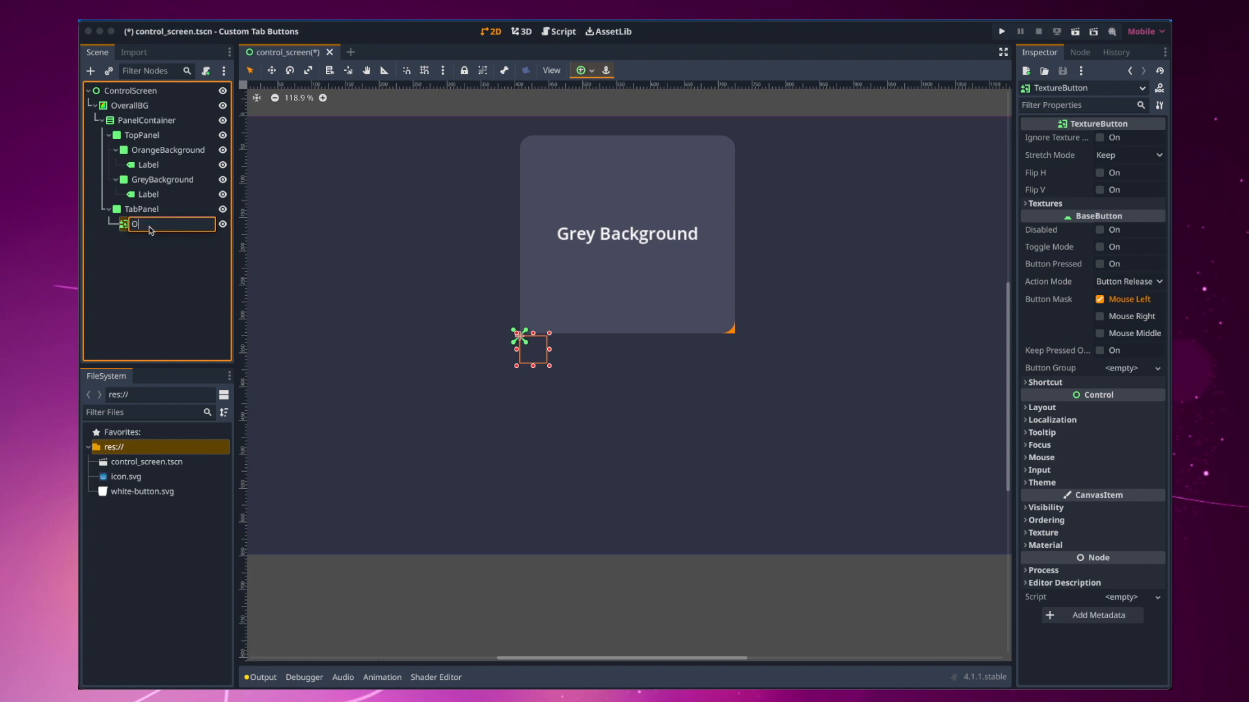
type("rangeButton")
key("Return")
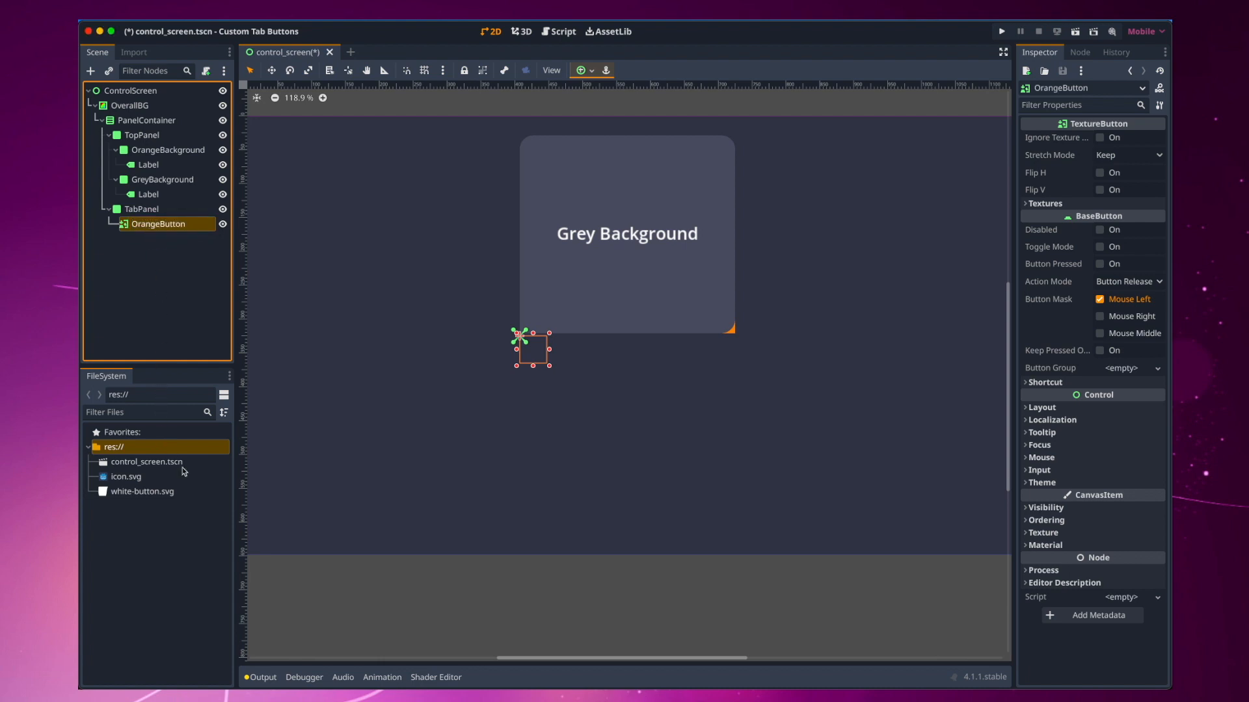
Step: Load white-button.svg as OrangeButton's normal texture
left_click(1034, 203)
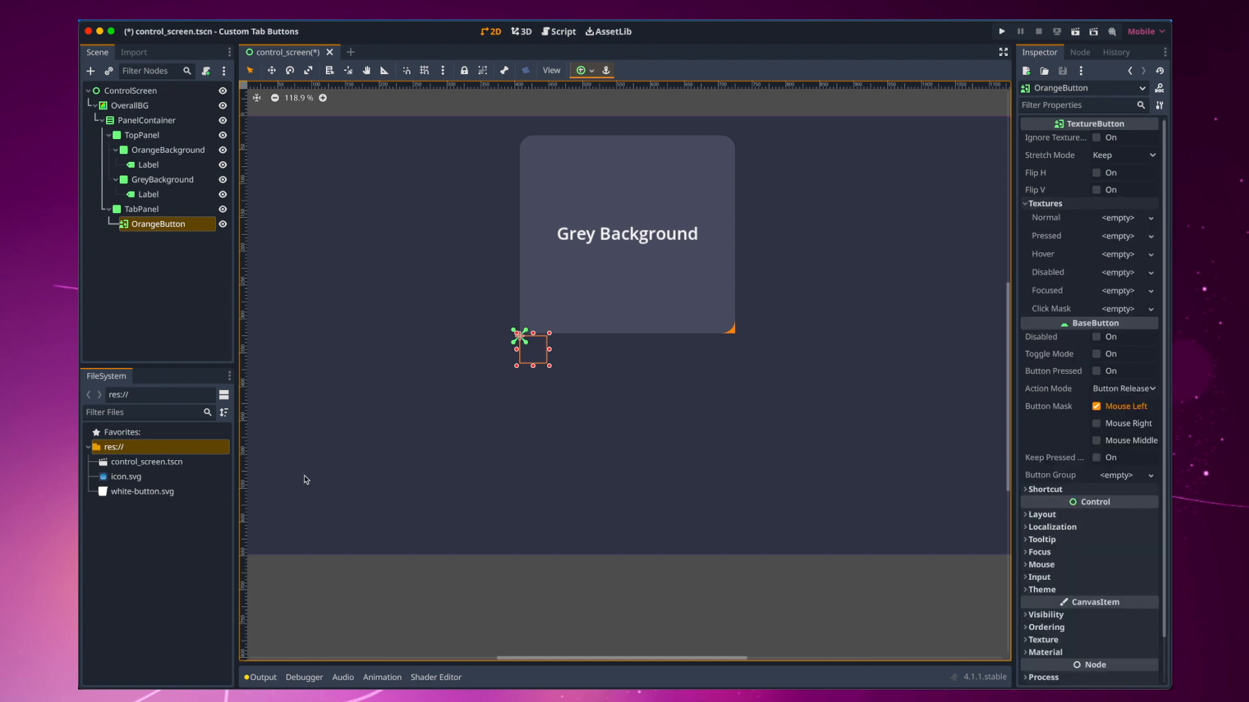
left_click(1151, 219)
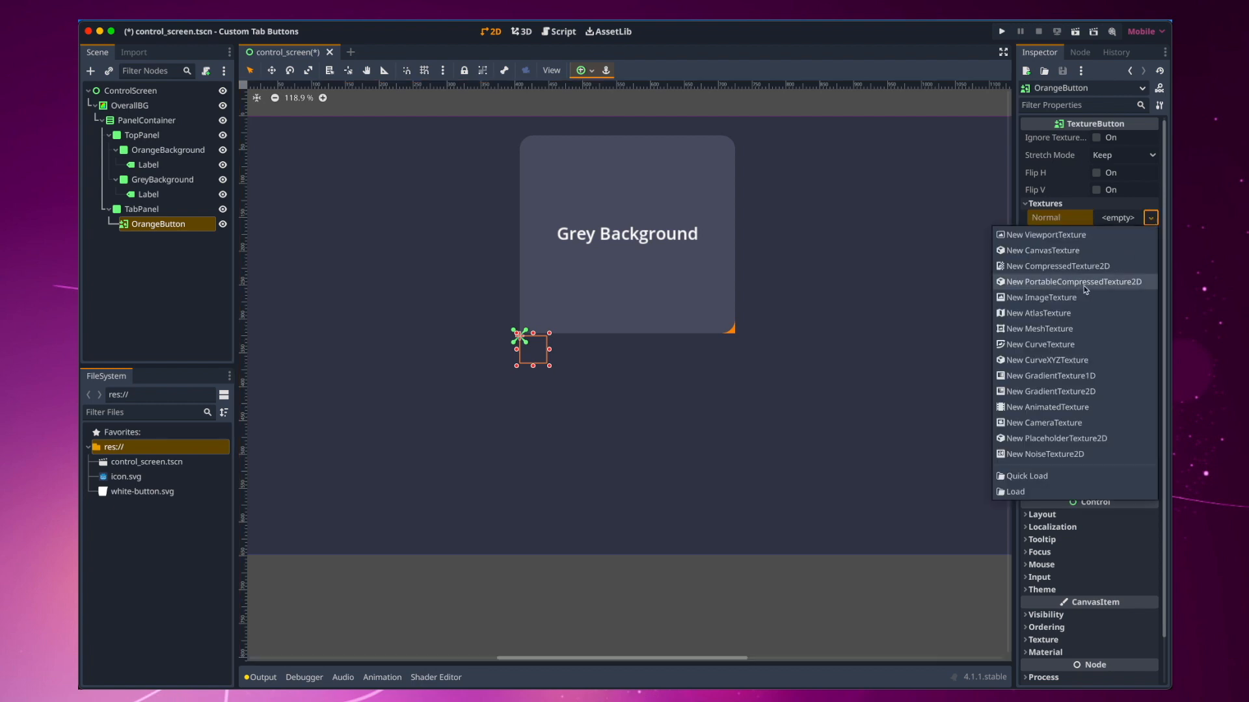
left_click(1037, 477)
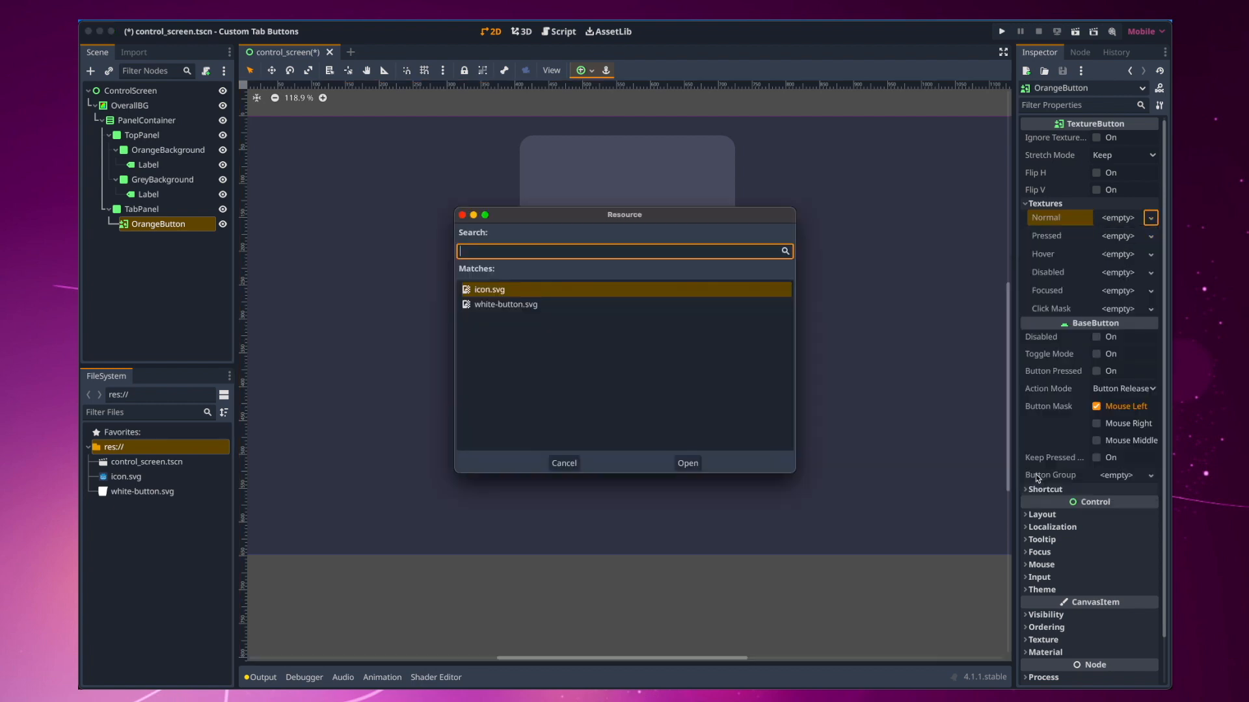
double_click(496, 306)
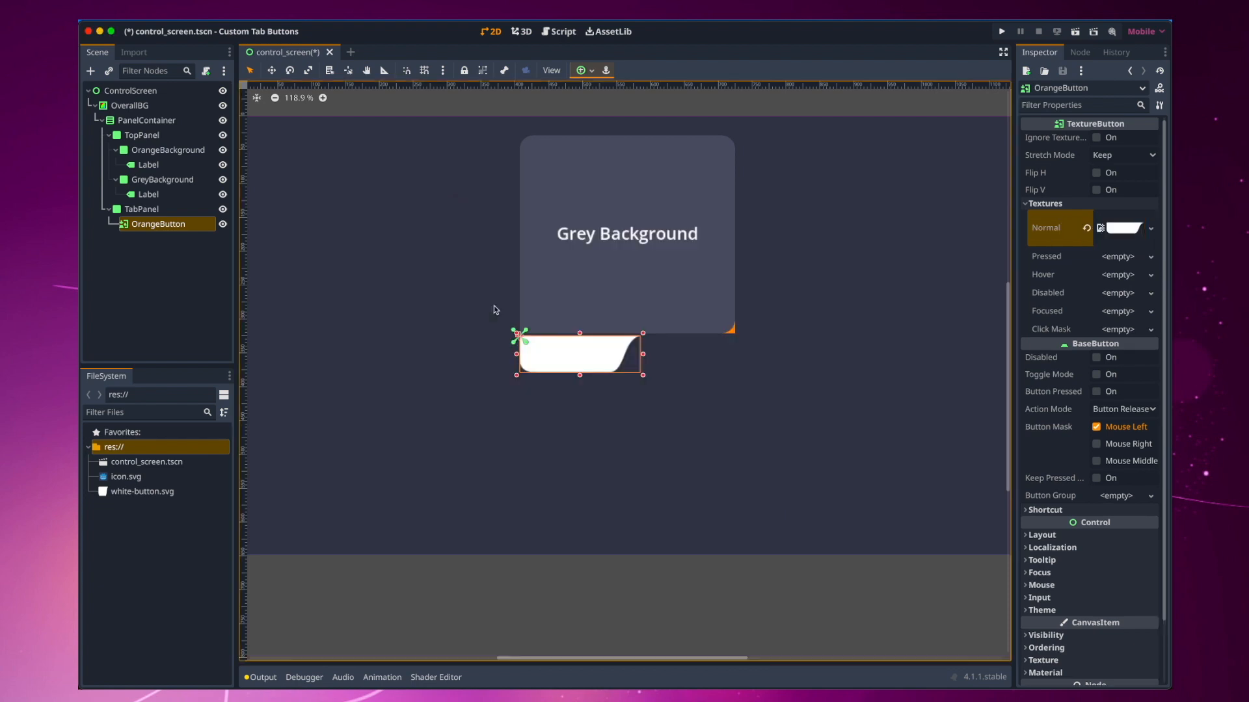
Step: Make OrangeButton ignore its texture size, with the Keep Aspect stretch mode and a horizontal flip
left_click(1096, 139)
left_click(1146, 156)
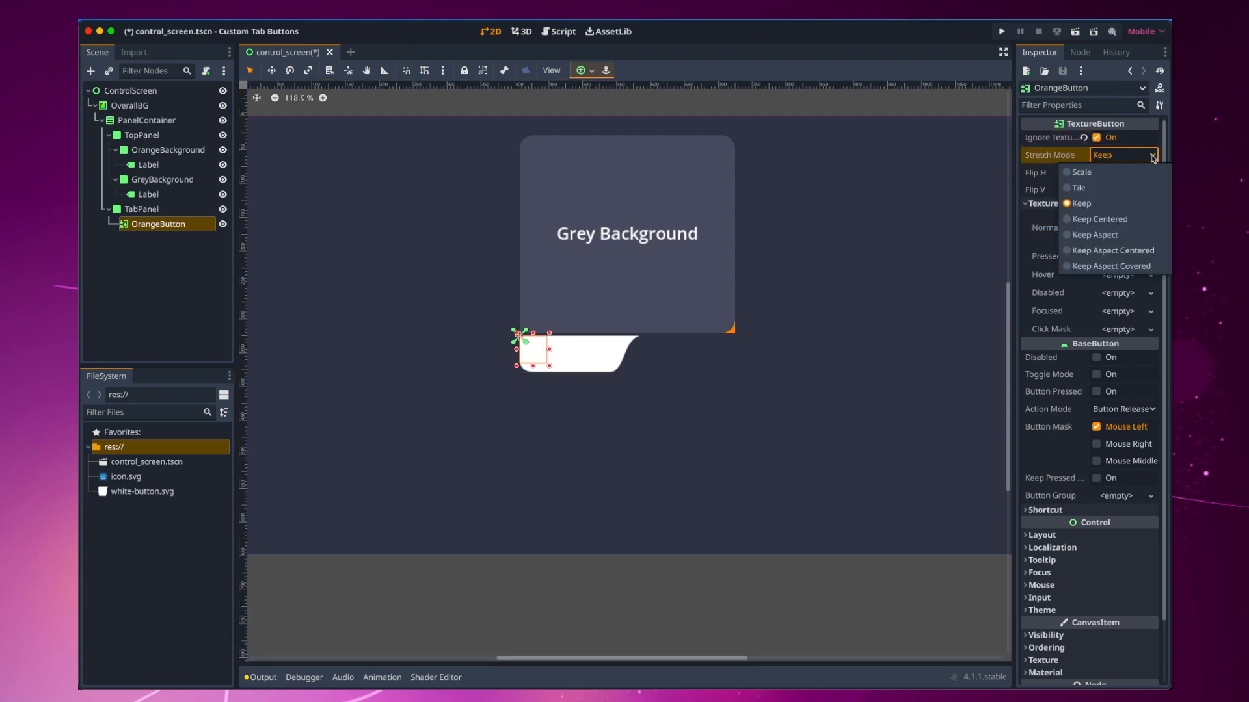
left_click(1101, 236)
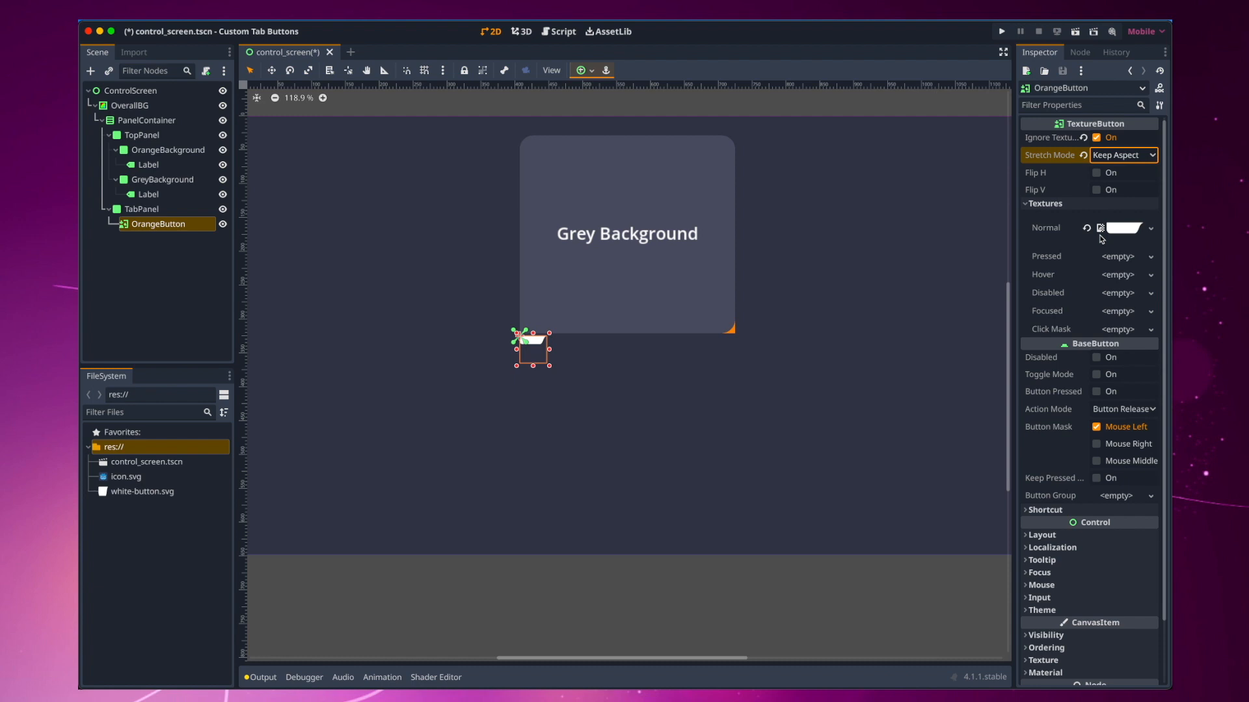
left_click(1097, 174)
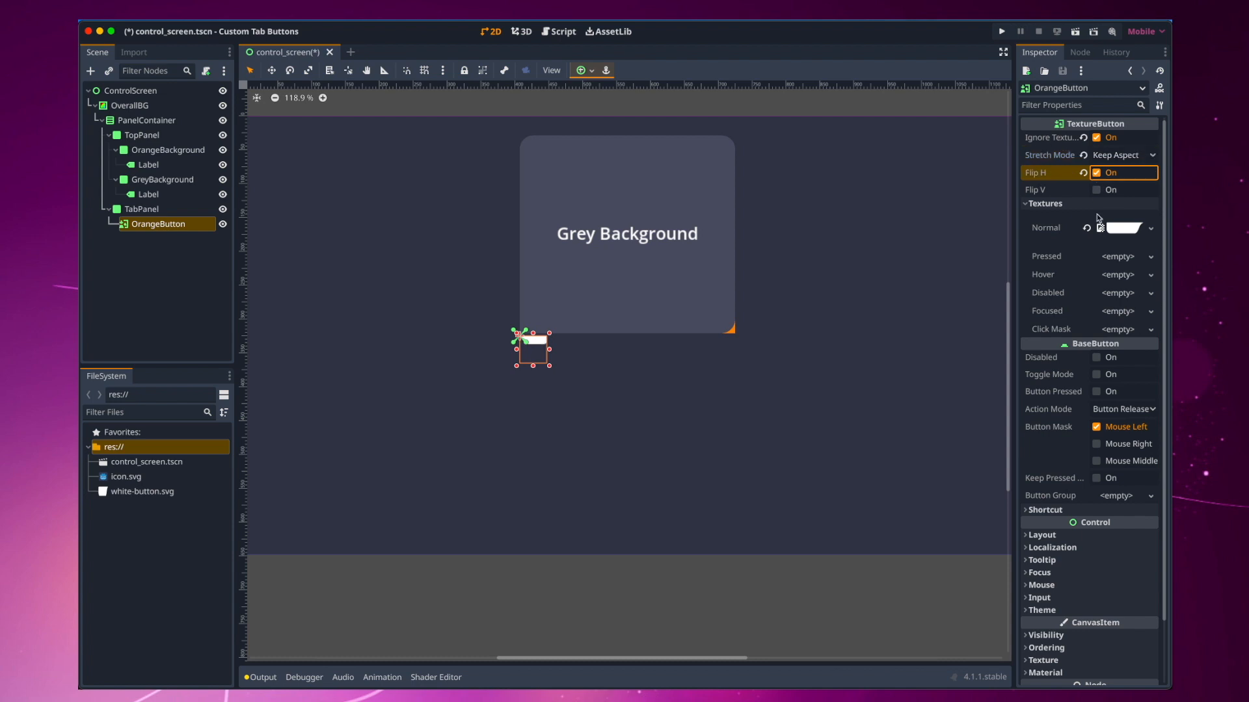
Step: Set OrangeButton's size to 176 × 60 px and anchor it to the top right of TabPanel
left_click(1042, 535)
scroll(1043, 549, "down", 3)
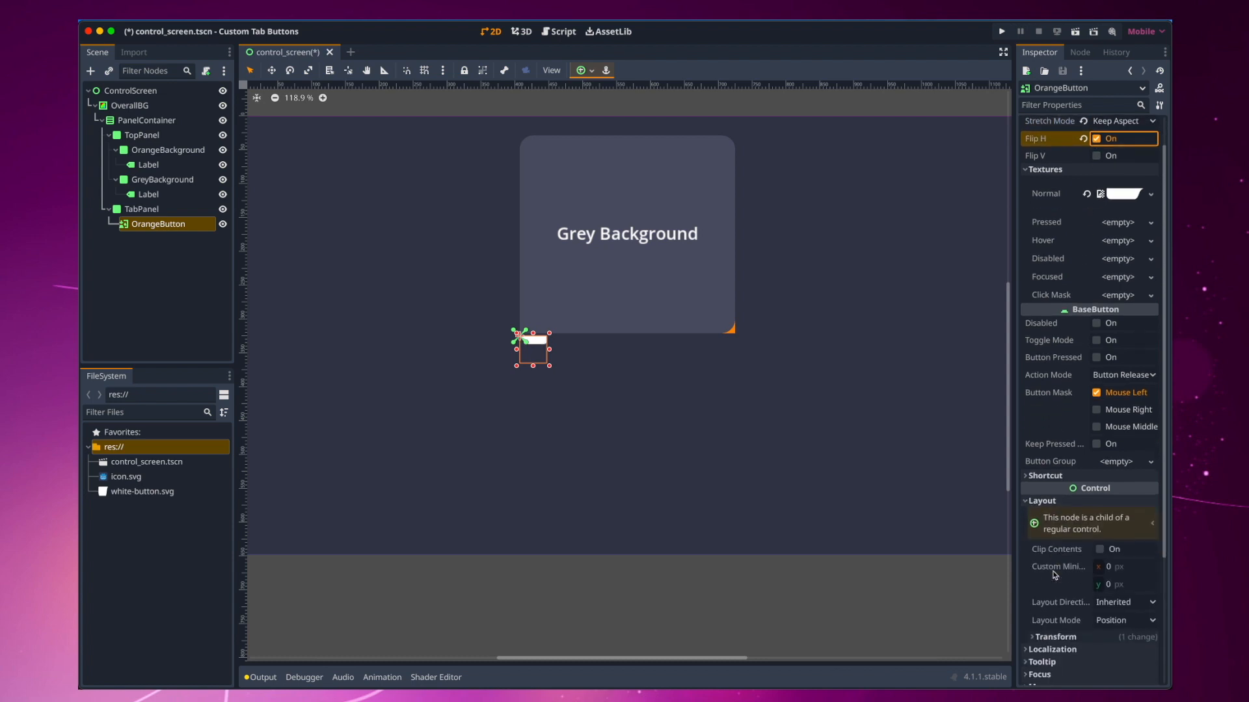
left_click(1034, 467)
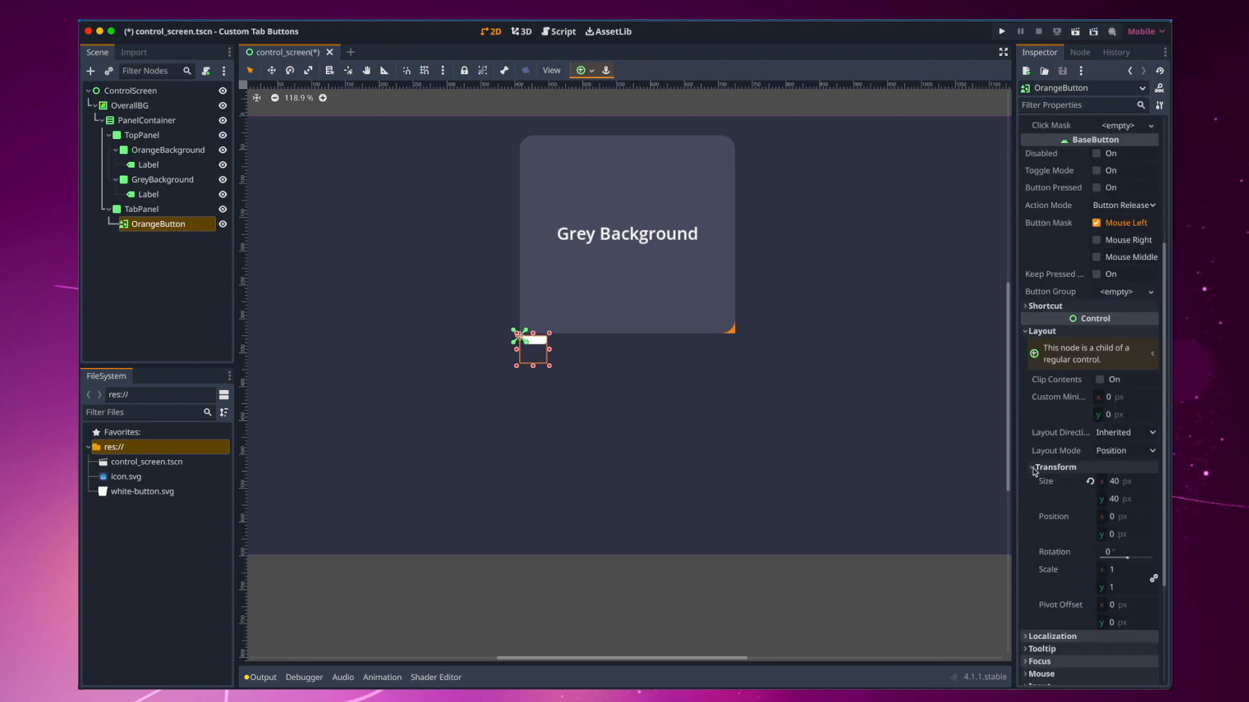
left_click(1126, 483)
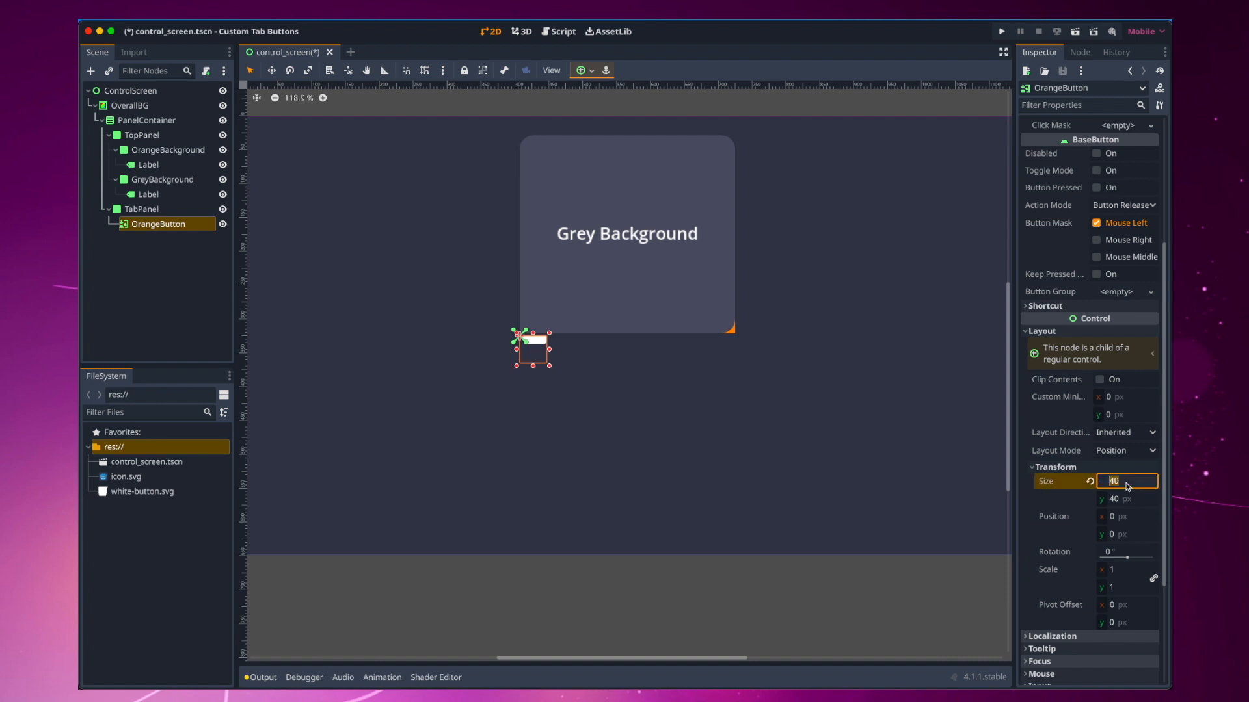
type("176")
key("Tab")
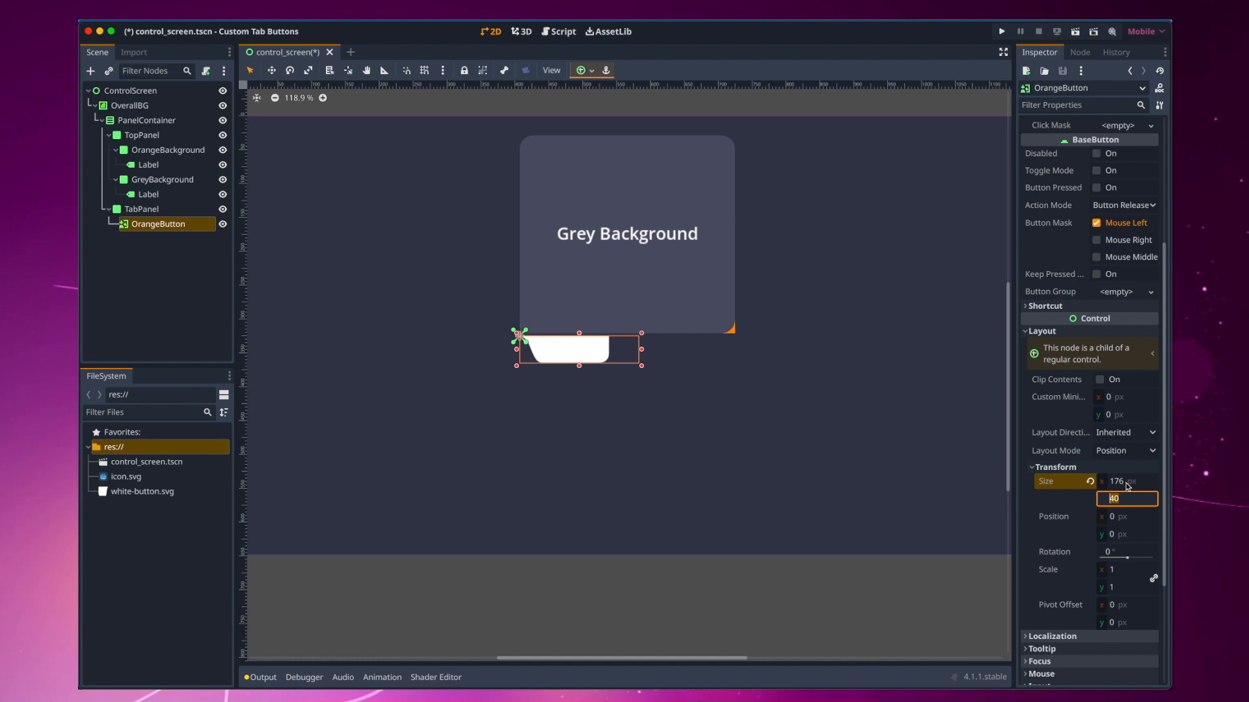
type("60")
key("Tab")
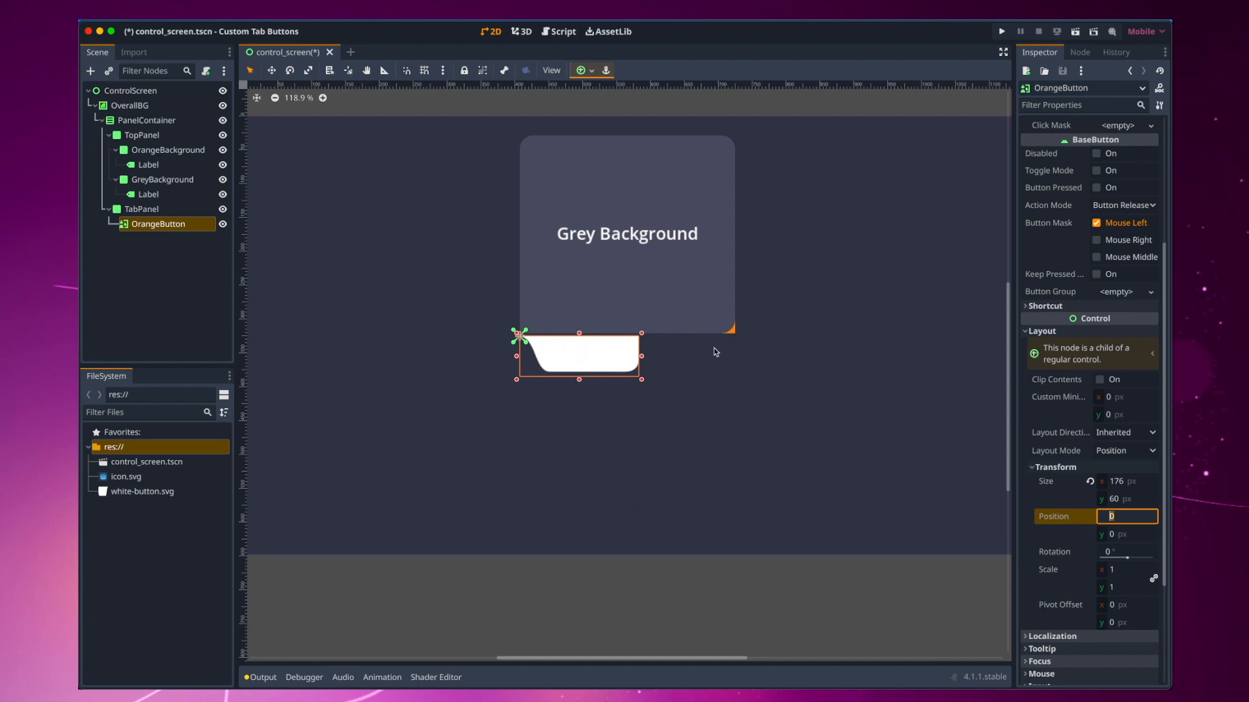
left_click(588, 70)
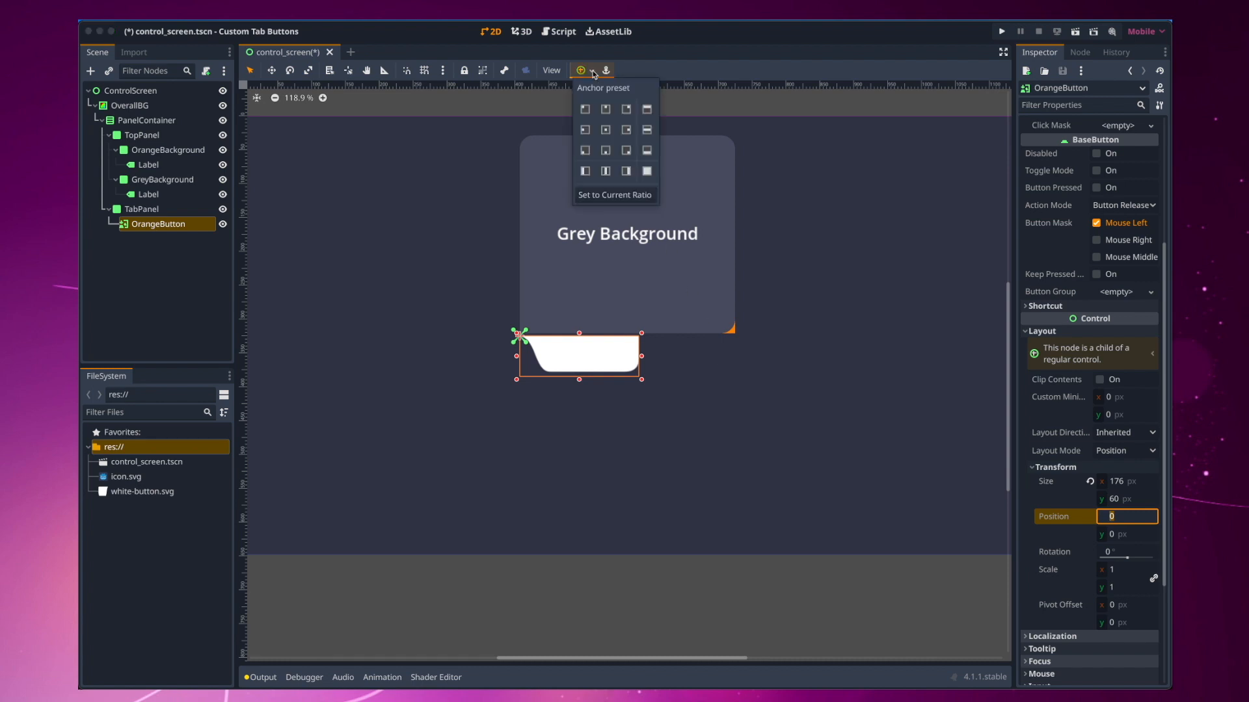
left_click(627, 110)
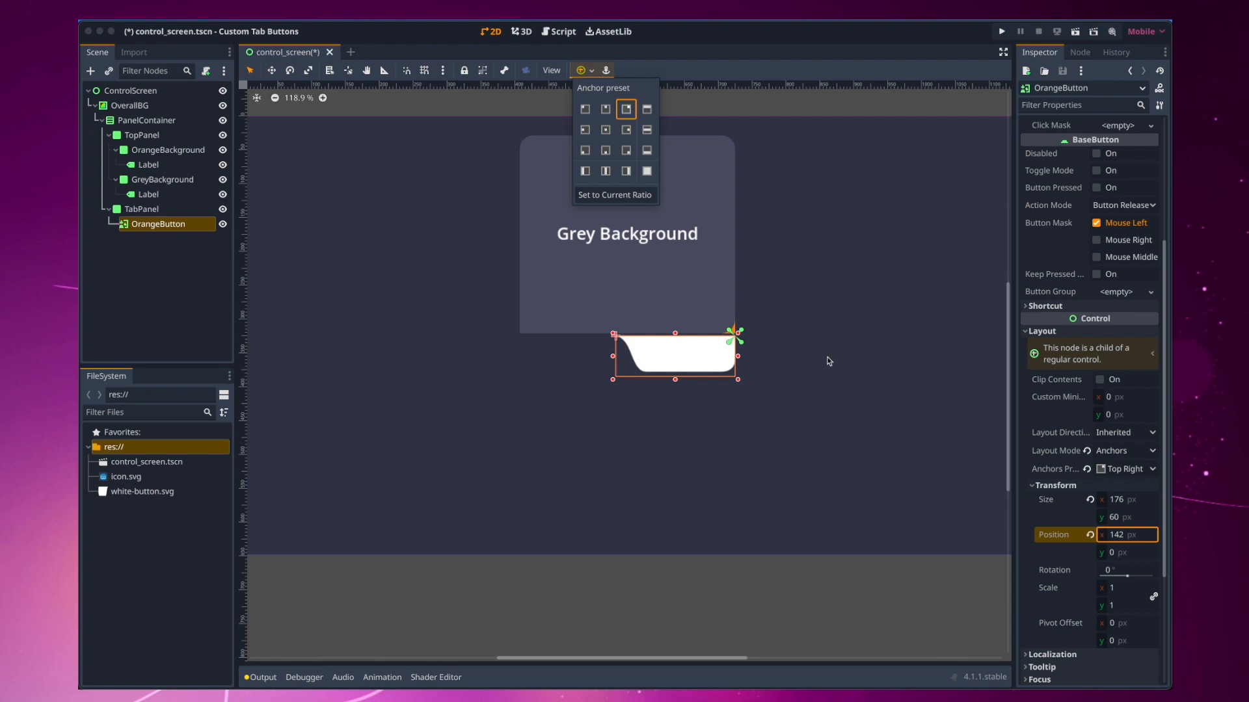
Step: Set OrangeButton's self modulate color to the saved orange swatch
scroll(1051, 539, "down", 2)
scroll(1052, 540, "down", 4)
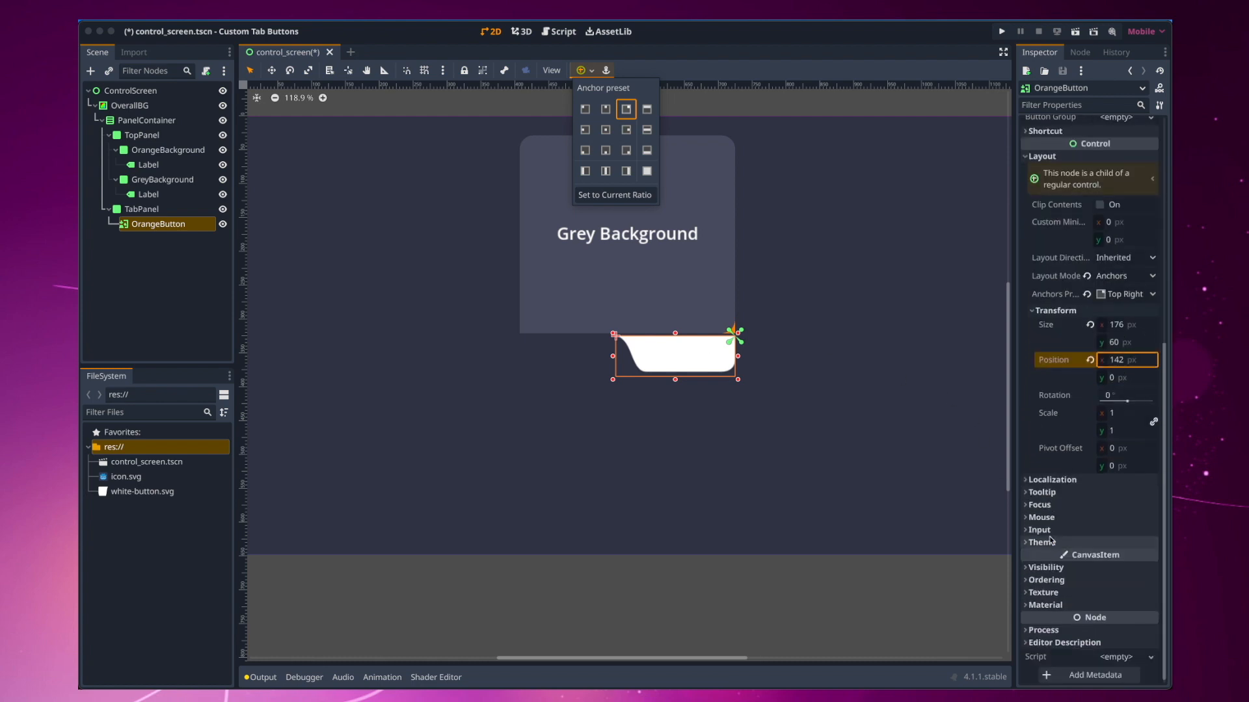
left_click(1028, 570)
left_click(1040, 568)
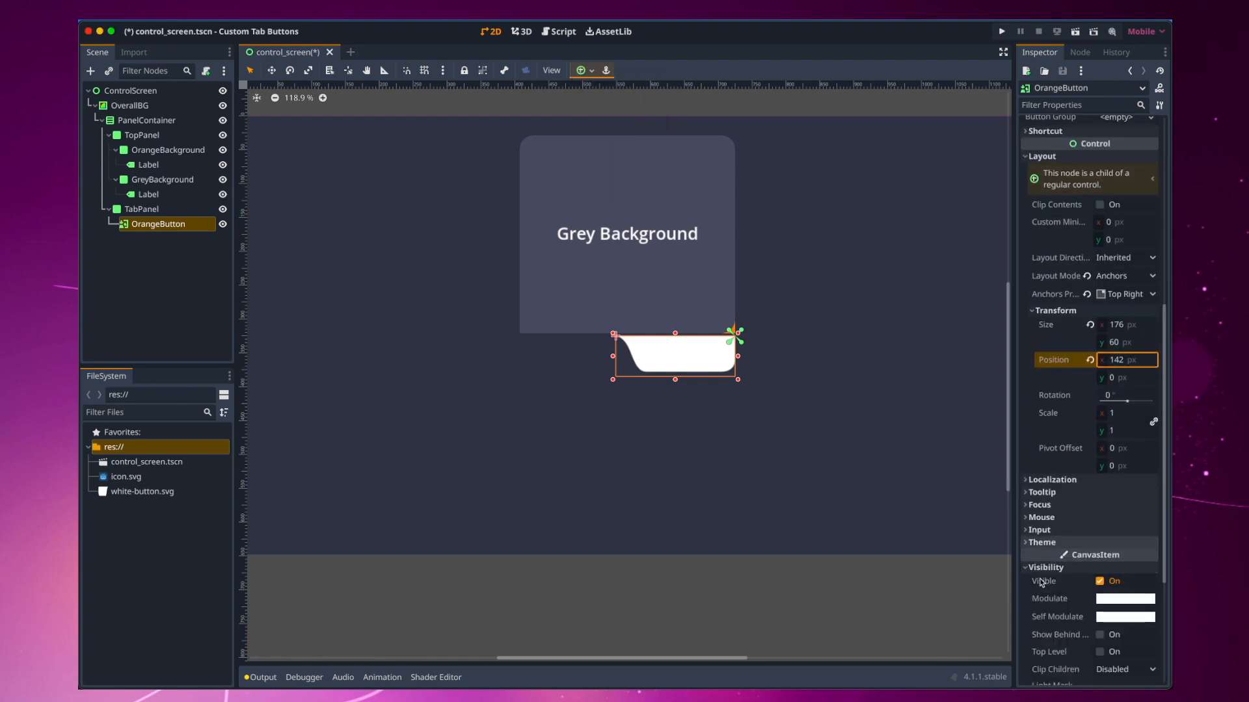
left_click(1106, 617)
left_click(1026, 576)
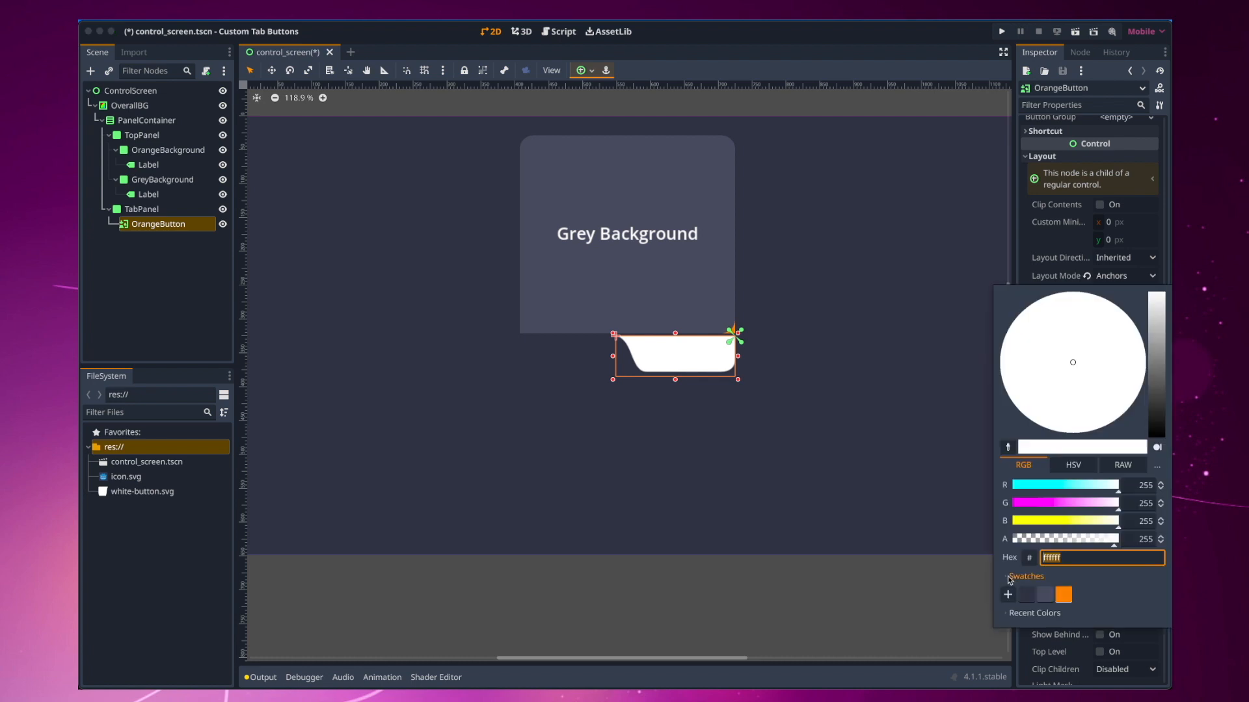
left_click(1063, 595)
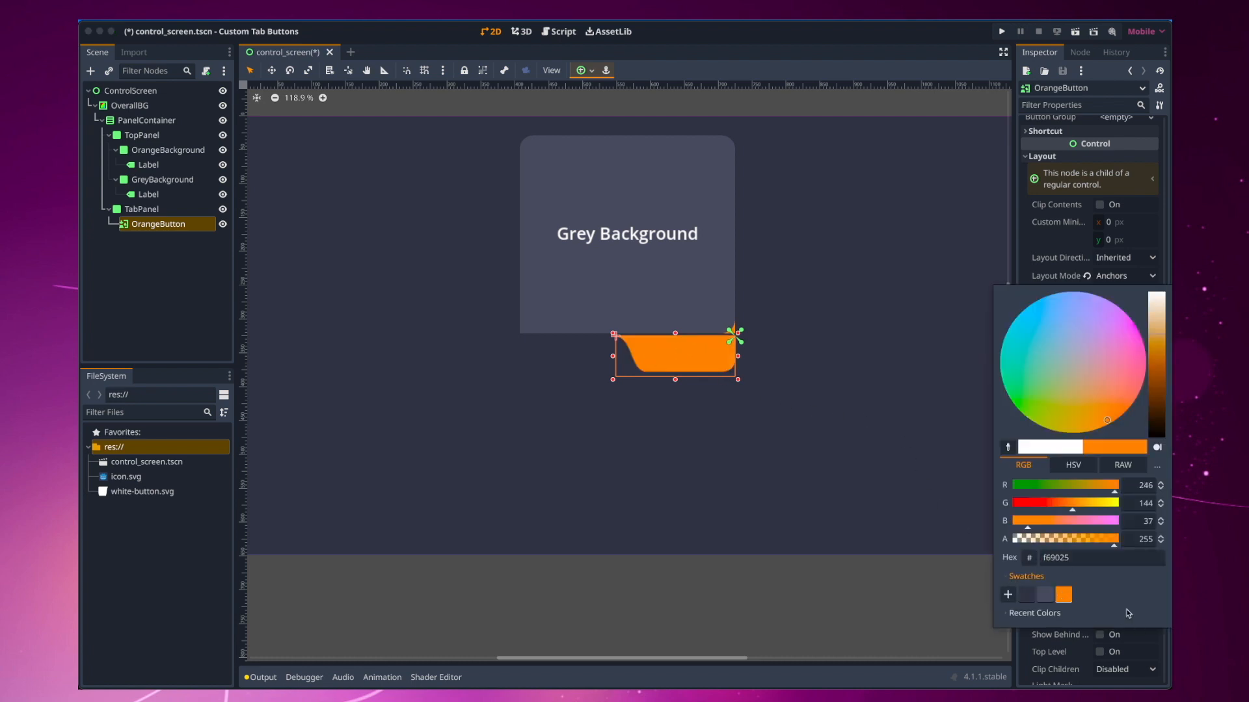
left_click(1025, 640)
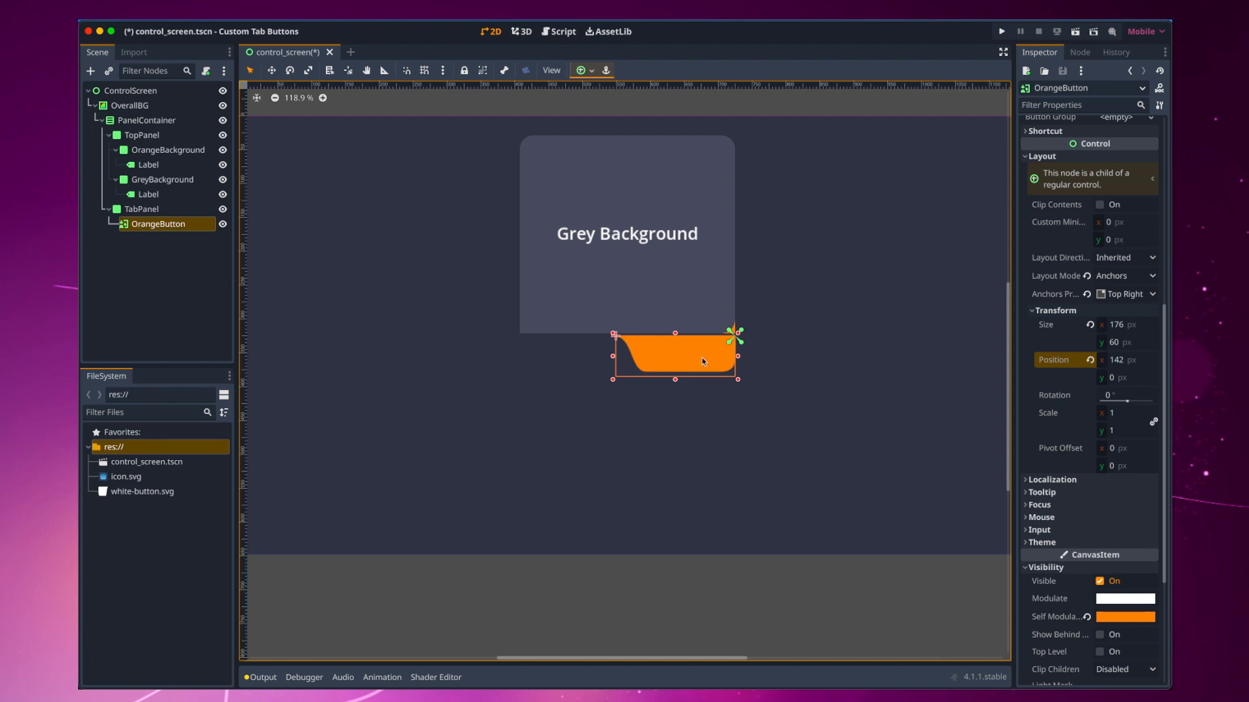
Step: Add a Label as a child of OrangeButton with the text "Account Details" and enable Uppercase
left_click(159, 226)
left_click(90, 72)
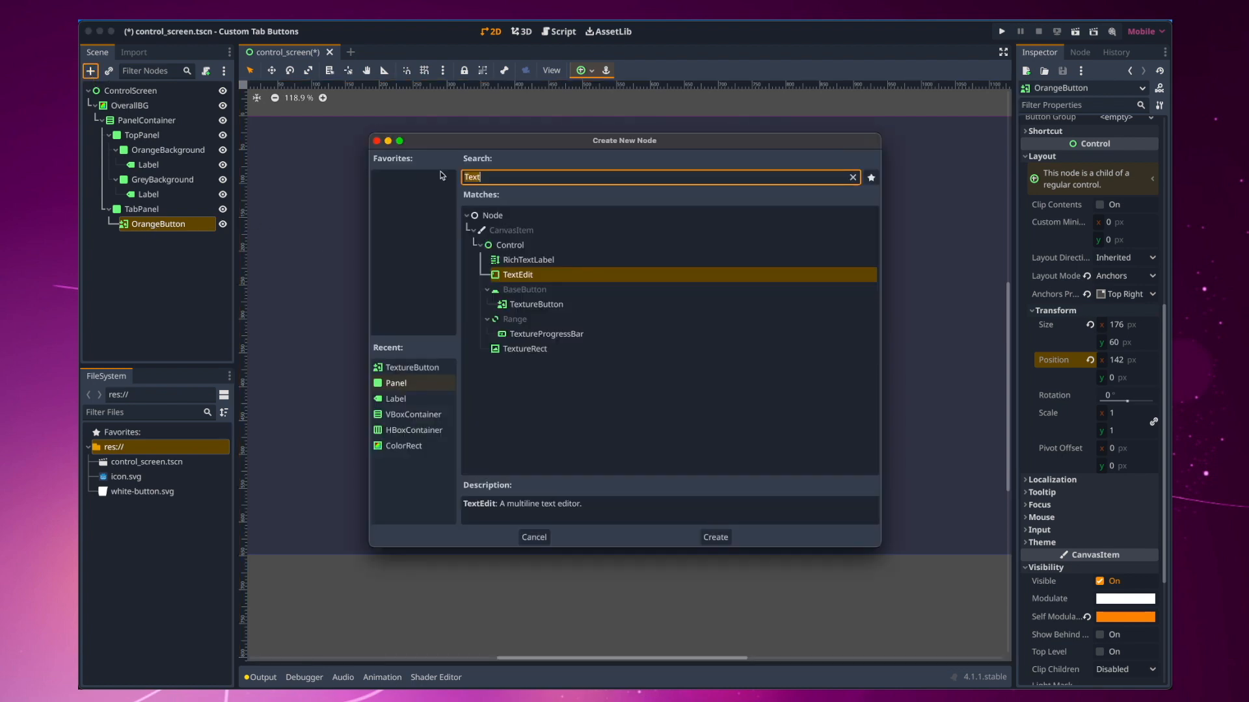
double_click(396, 399)
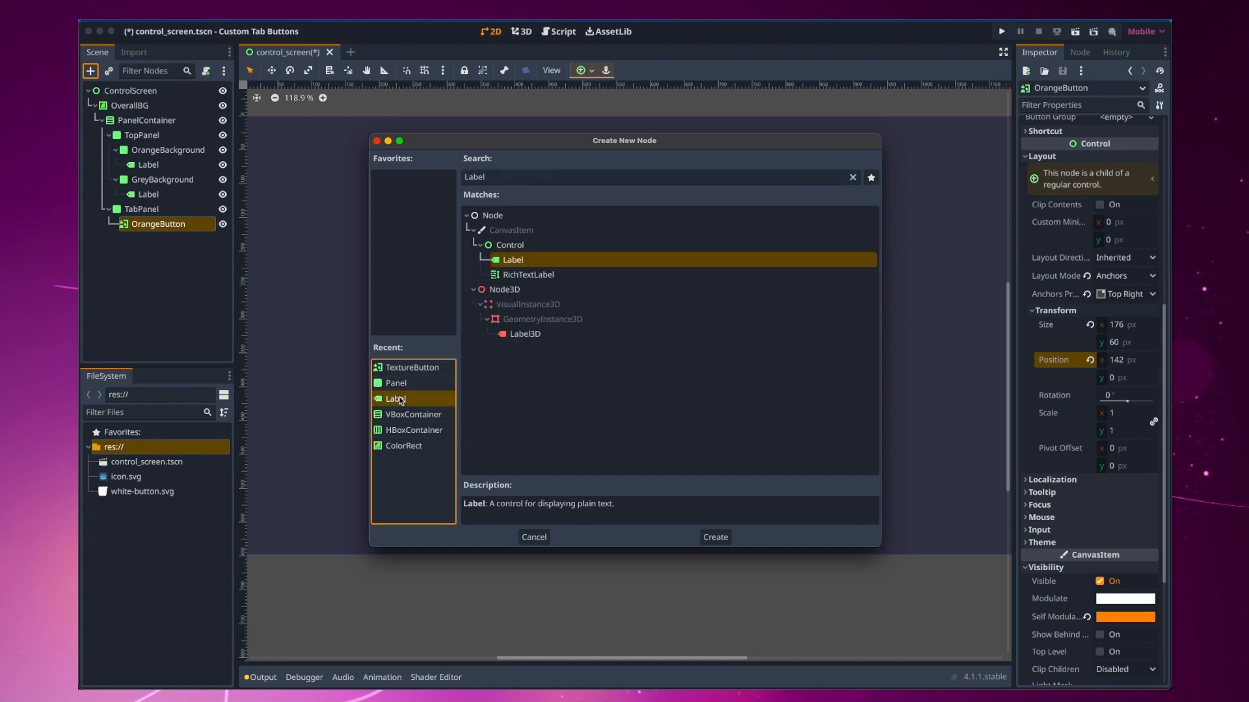
left_click(1054, 174)
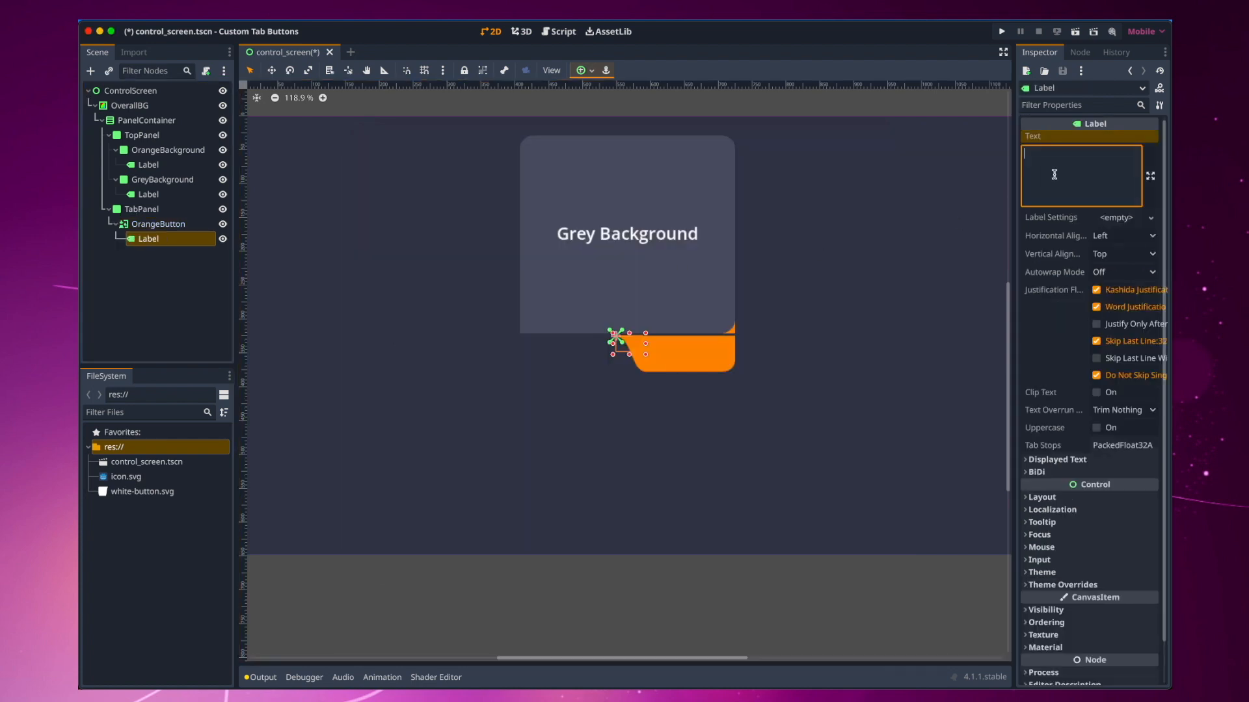
type("Account Details")
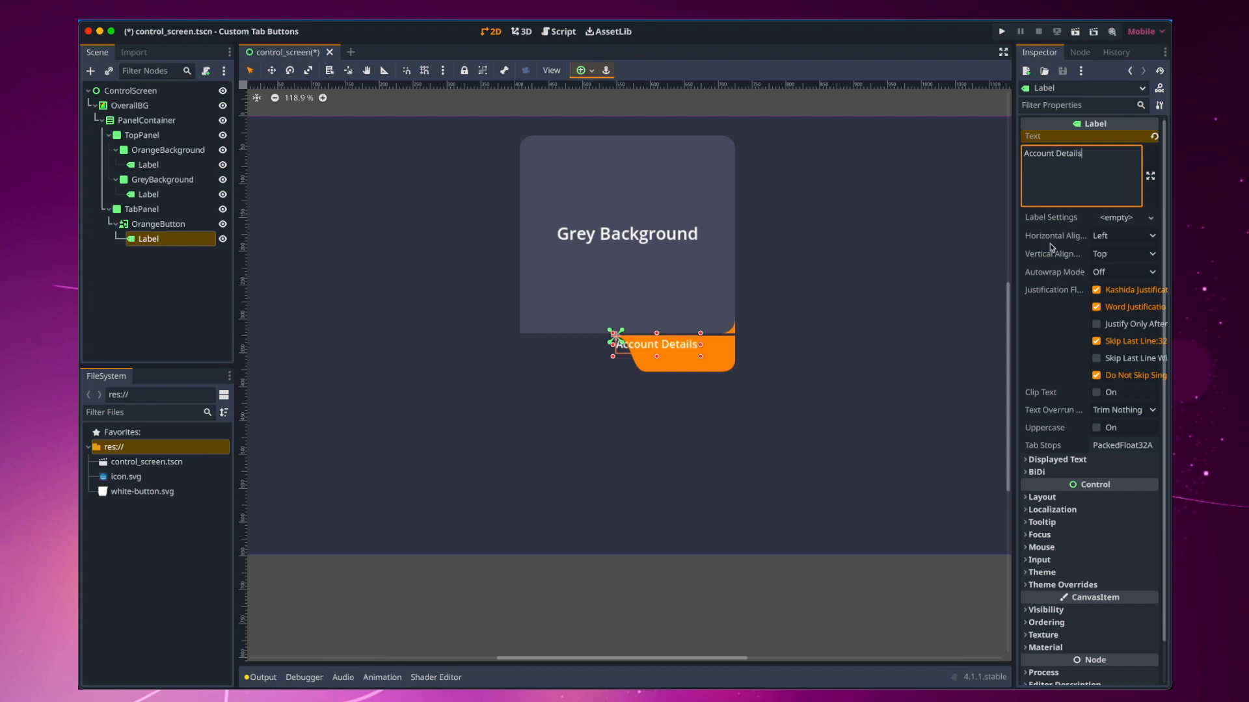
left_click(1096, 428)
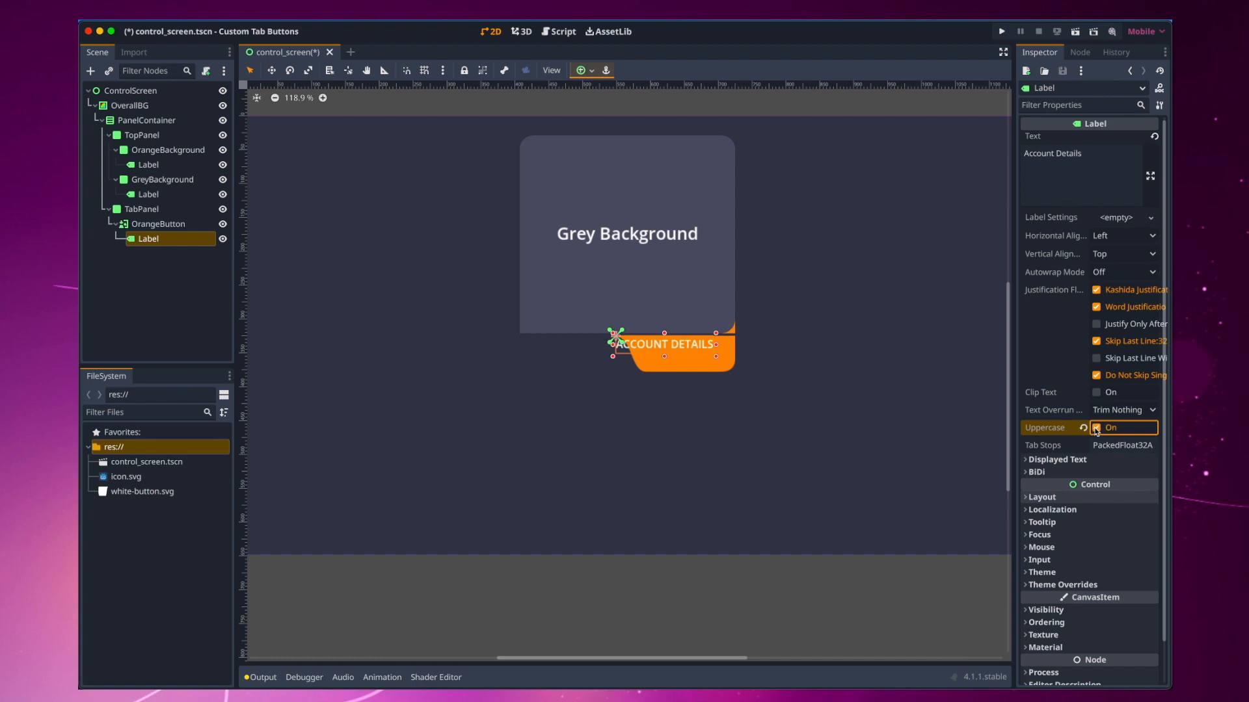
Step: Override the Account Details label's font color with black and set its font size to 10 px
left_click(1064, 585)
scroll(1065, 469, "down", 3)
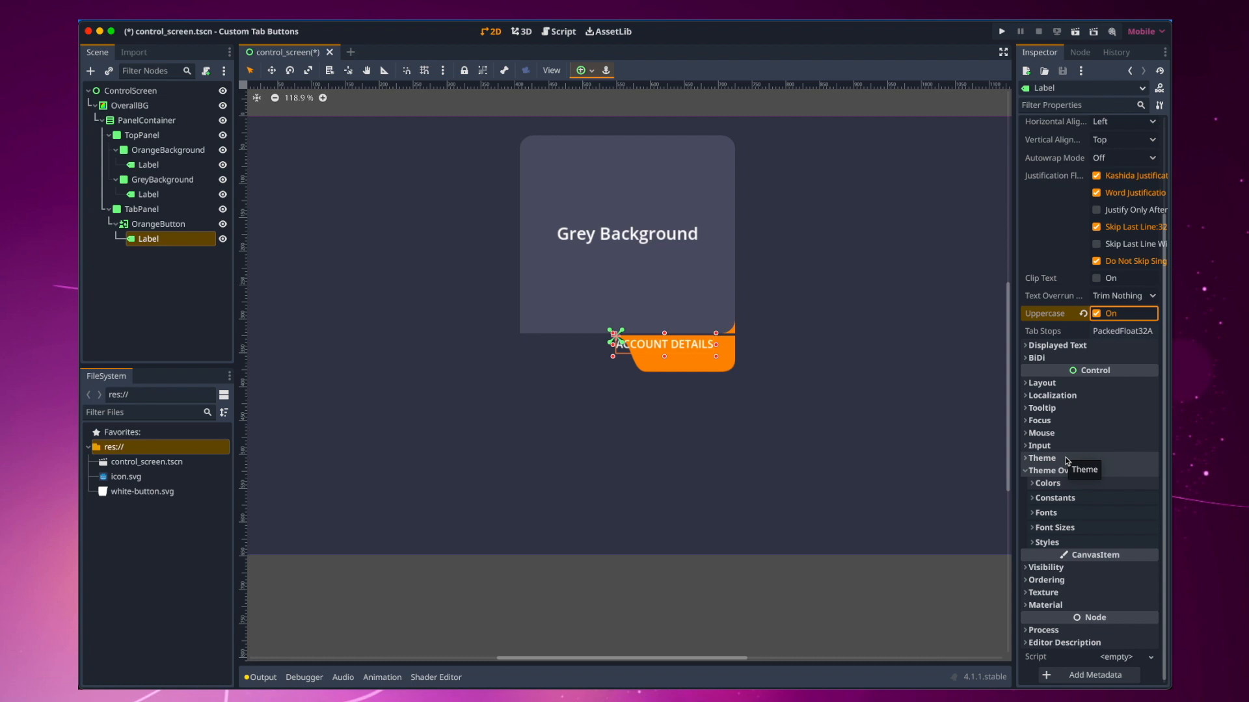
left_click(1042, 484)
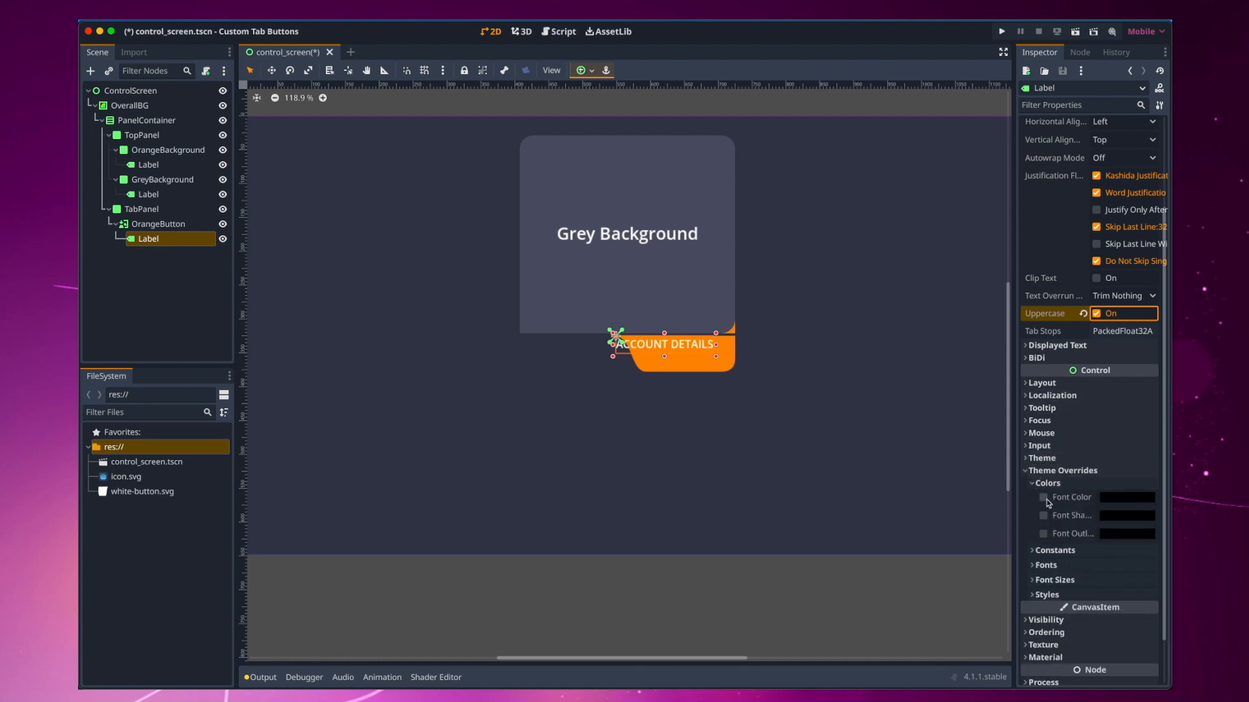
left_click(1044, 499)
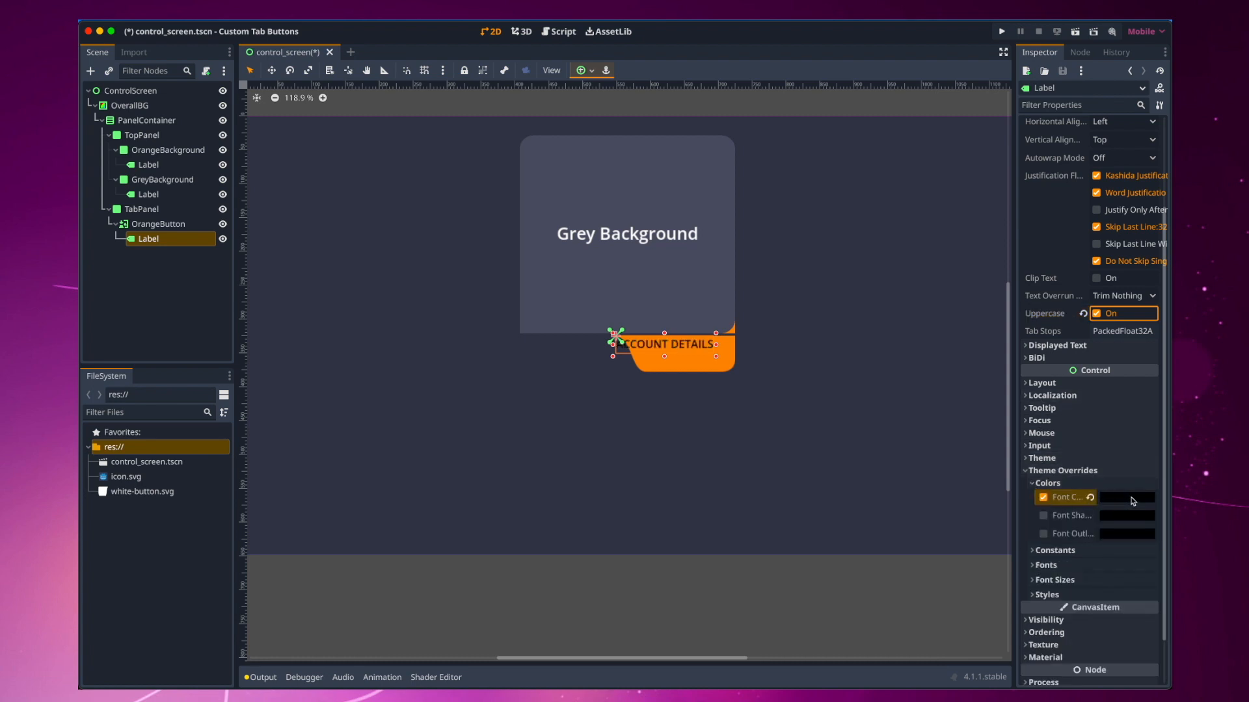
left_click(1035, 579)
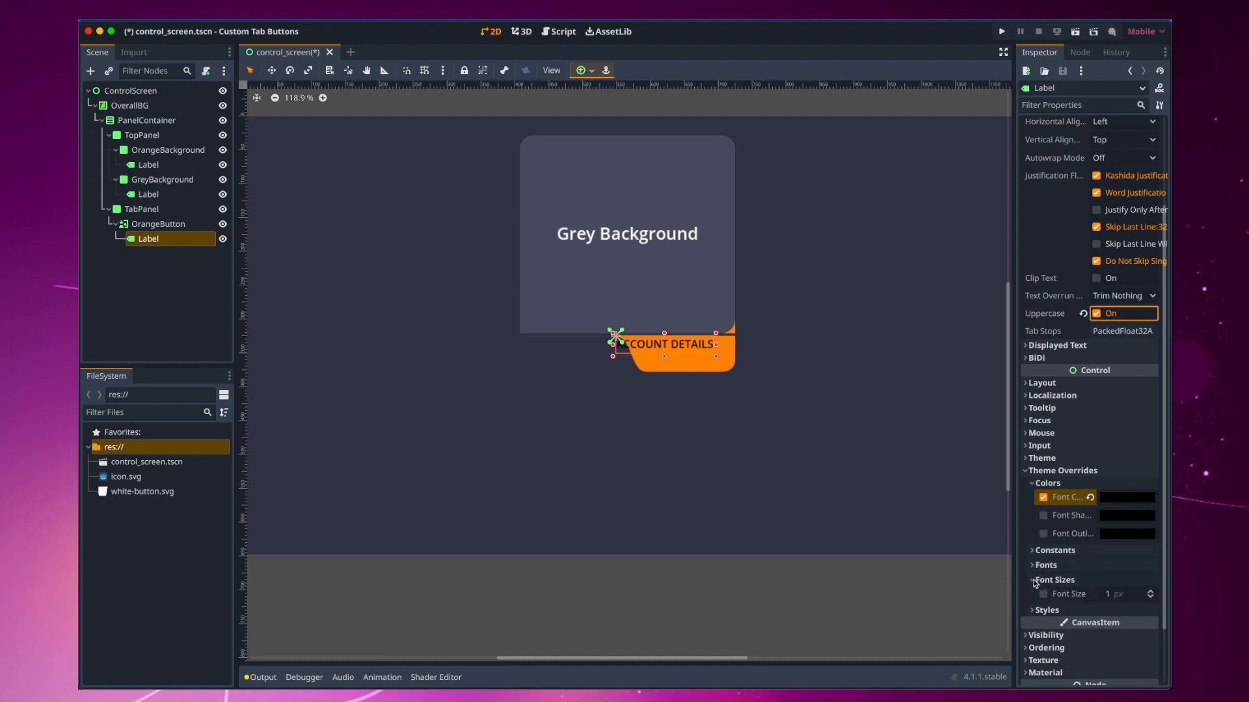
left_click(1129, 595)
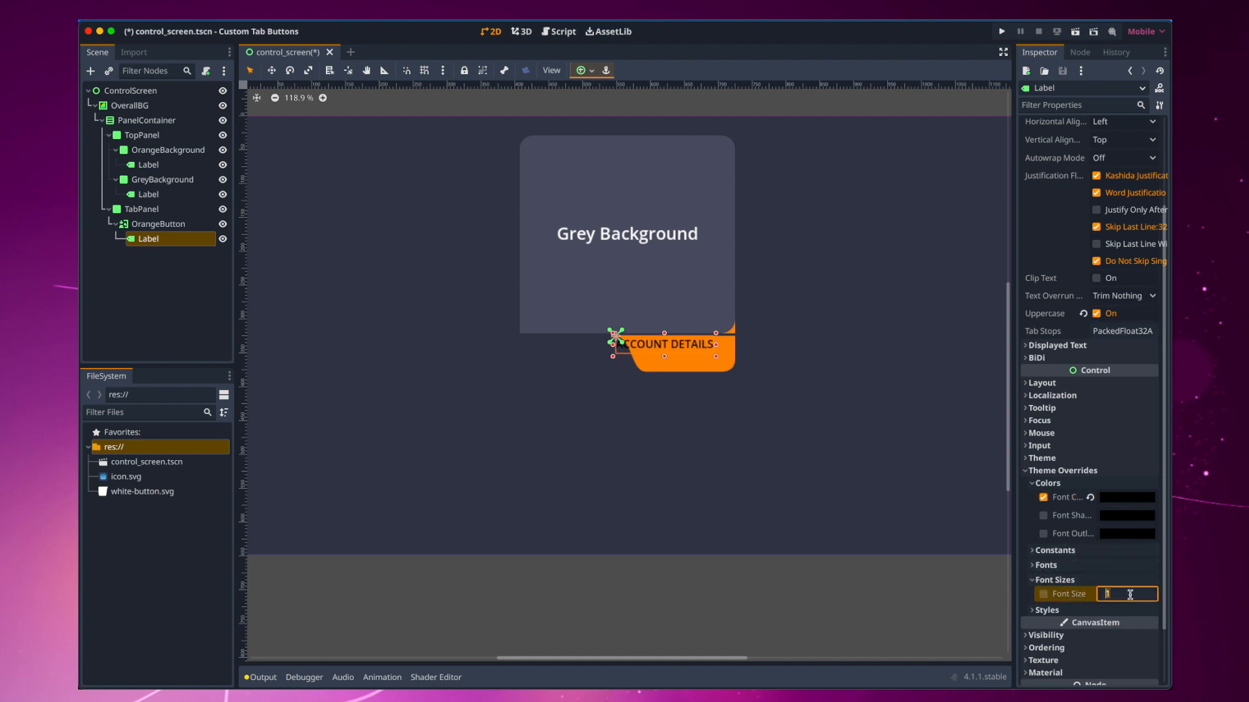
type("10")
key("Return")
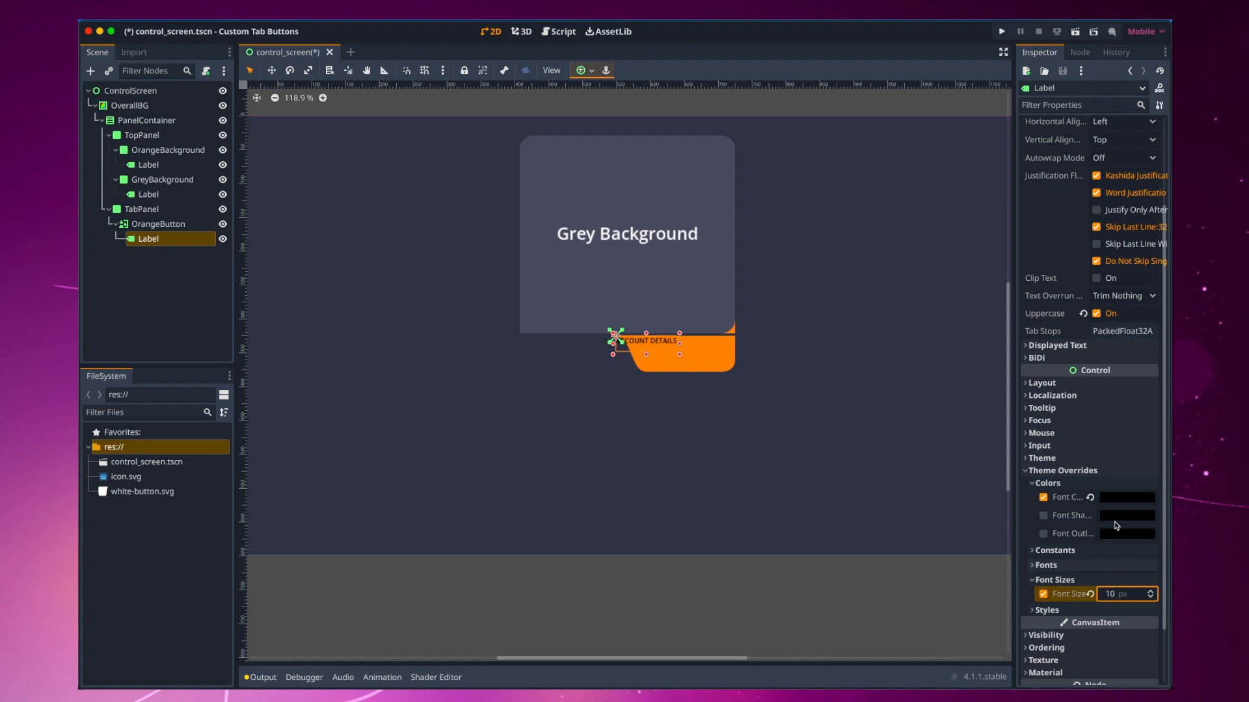
Step: Anchor the Account Details label to OrangeButton's center, set both text alignments to Center, and nudge it slightly right and up
left_click(592, 71)
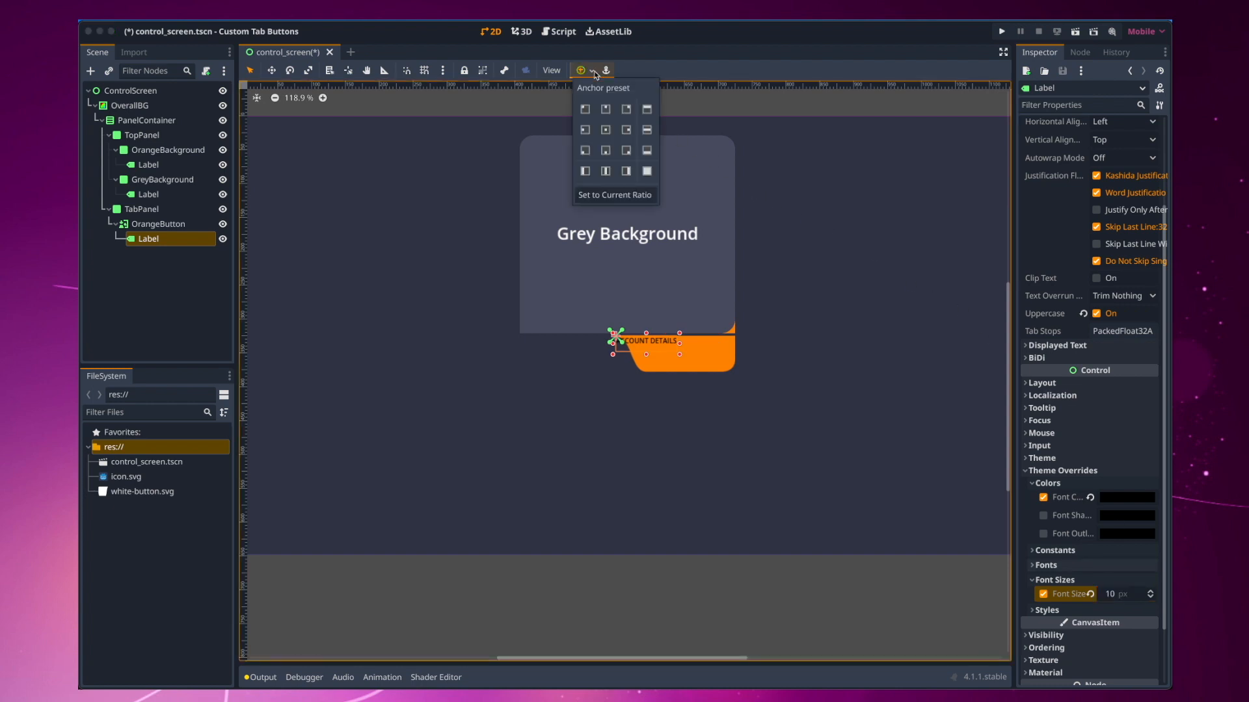
left_click(606, 130)
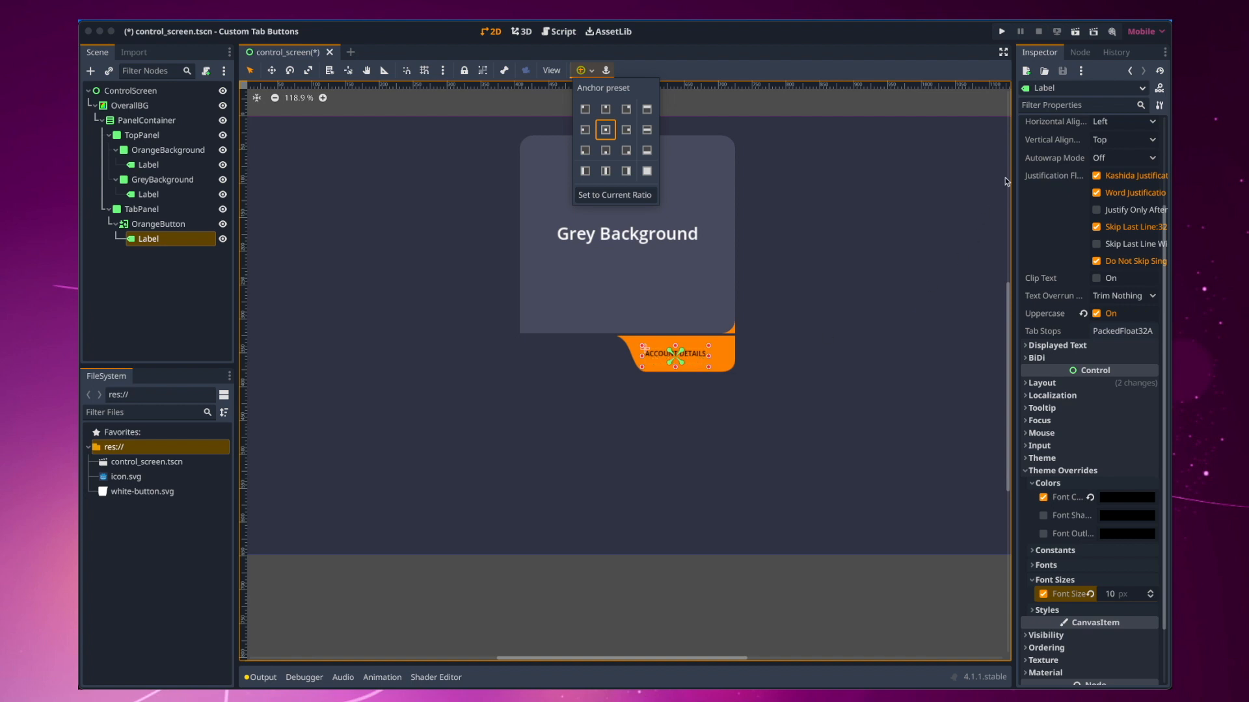
scroll(1068, 167, "up", 2)
scroll(1105, 173, "up", 2)
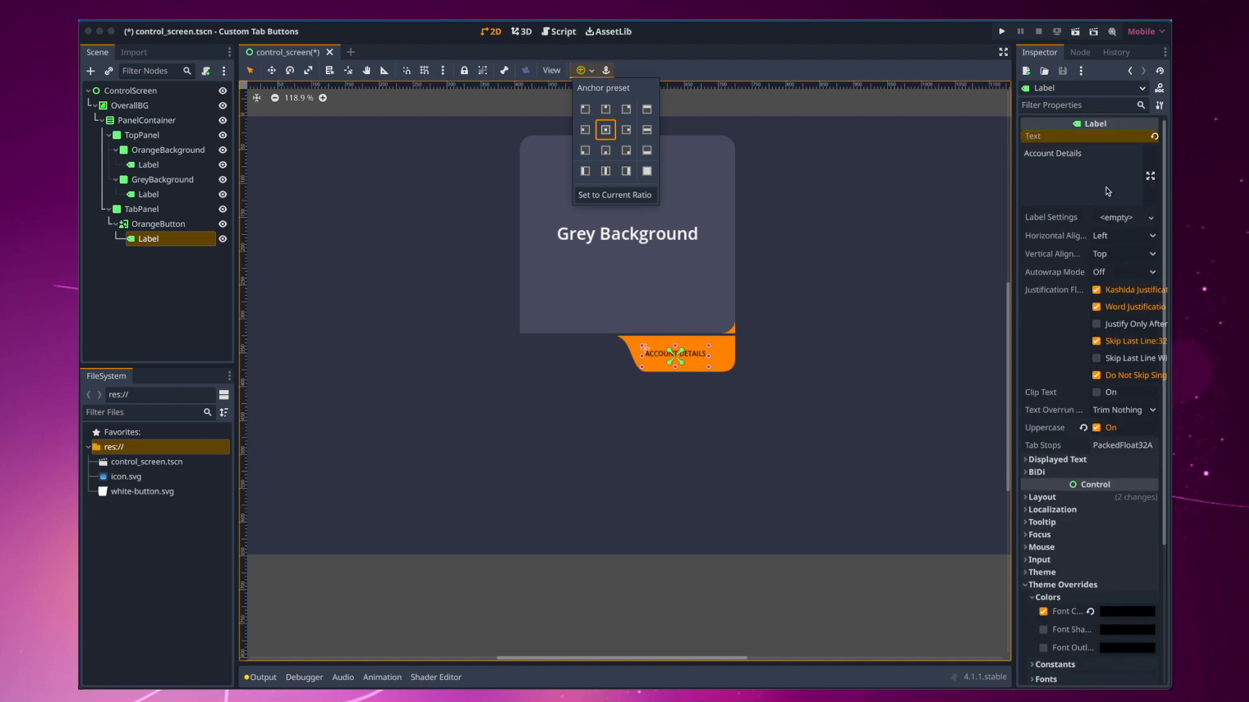
left_click(1152, 236)
left_click(1152, 236)
left_click(1135, 269)
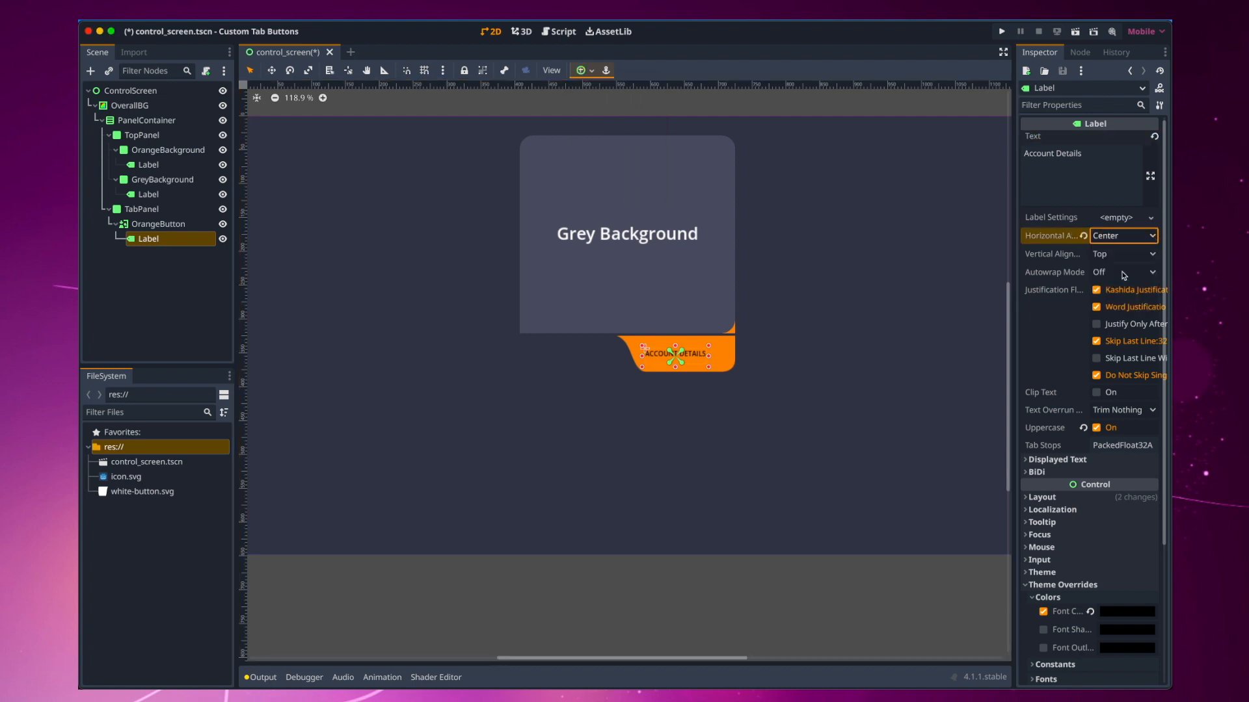
left_click(1153, 255)
left_click(1117, 287)
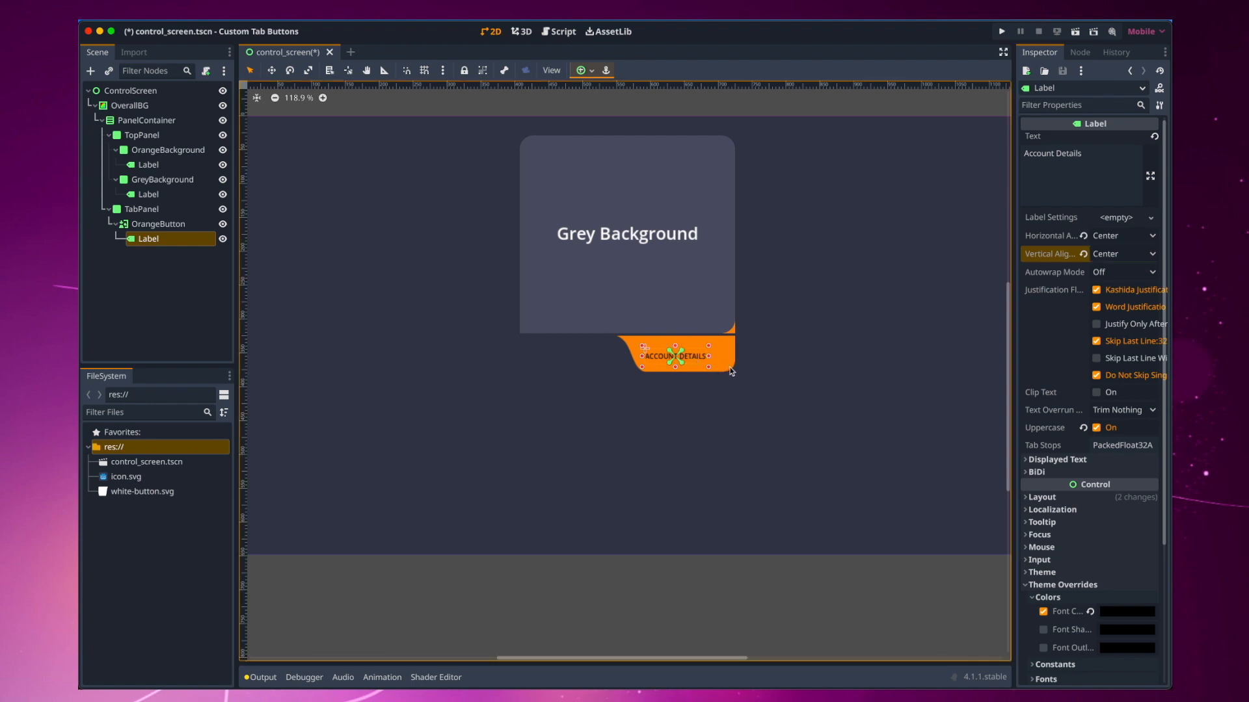
left_click_drag(699, 356, 702, 357)
left_click(747, 377)
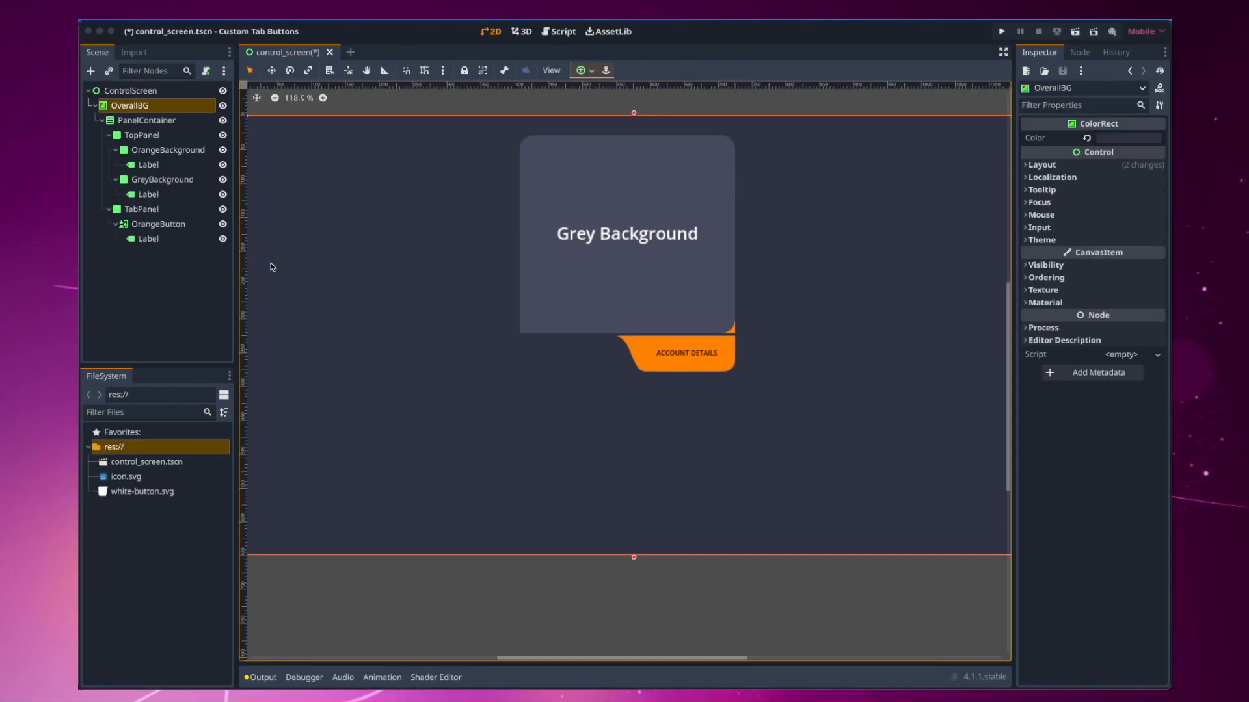
Step: Add a TextureButton as a child of TabPanel and rename it GreyButton
left_click(145, 210)
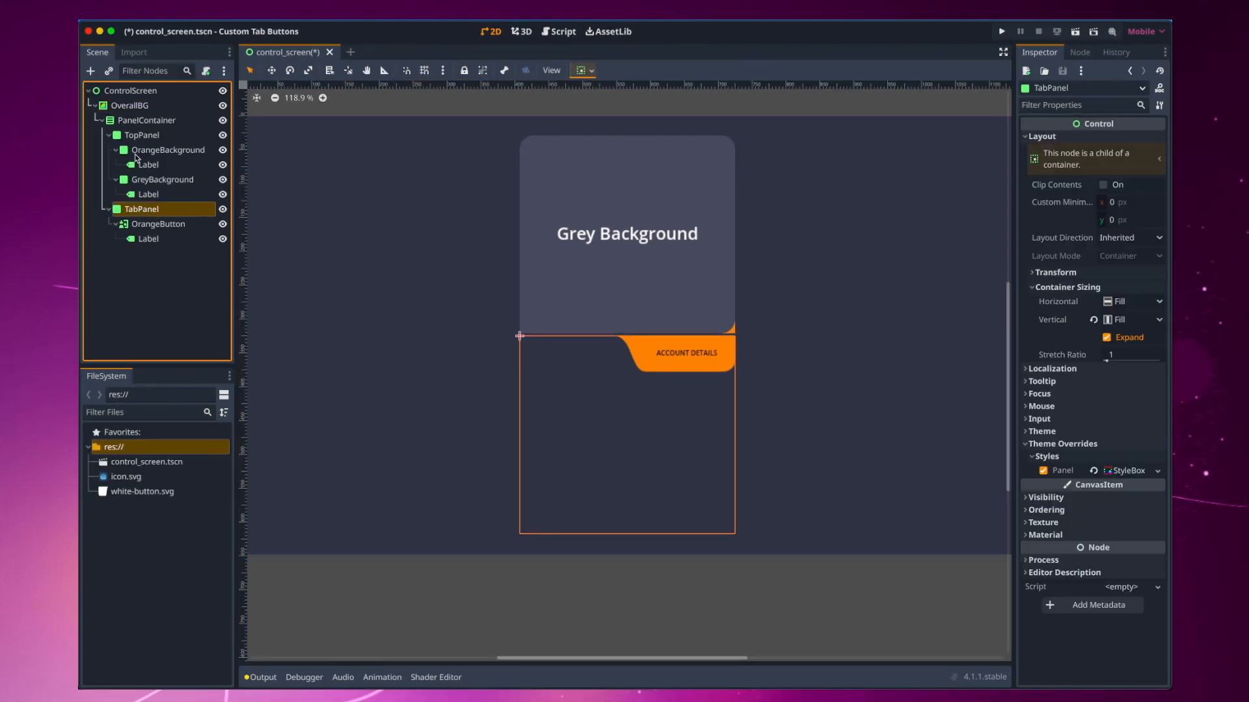
left_click(91, 71)
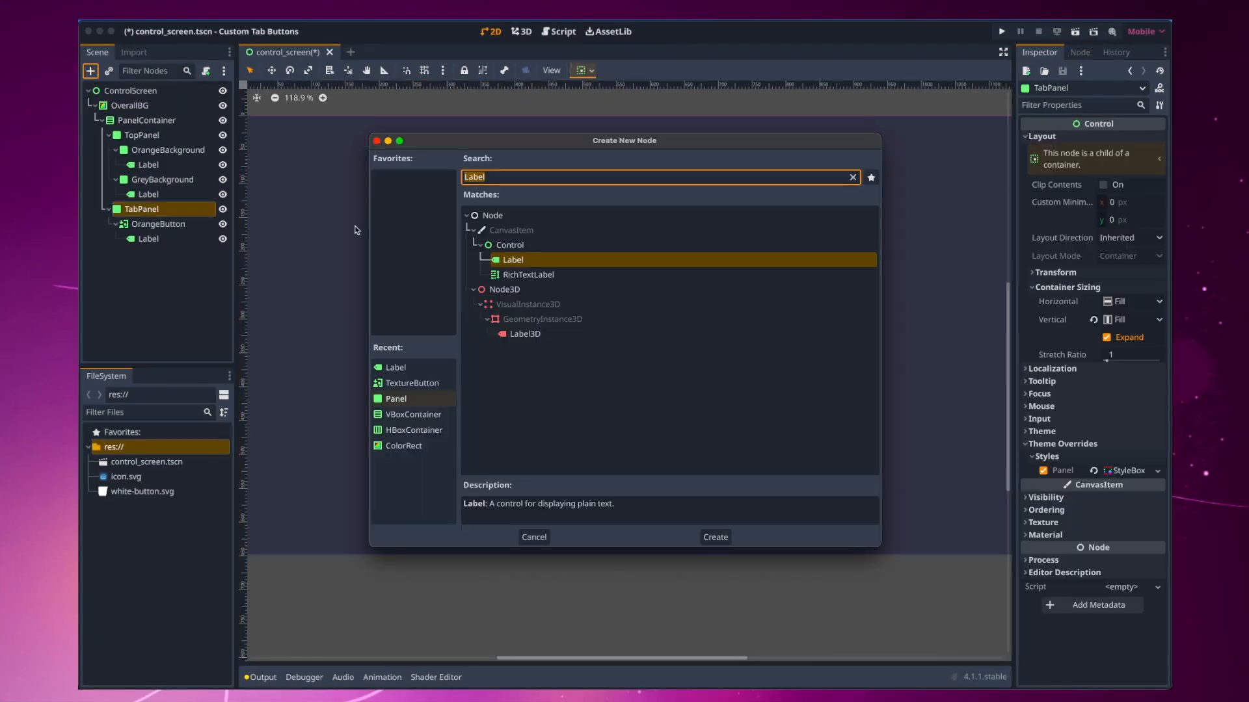
left_click(417, 383)
double_click(417, 382)
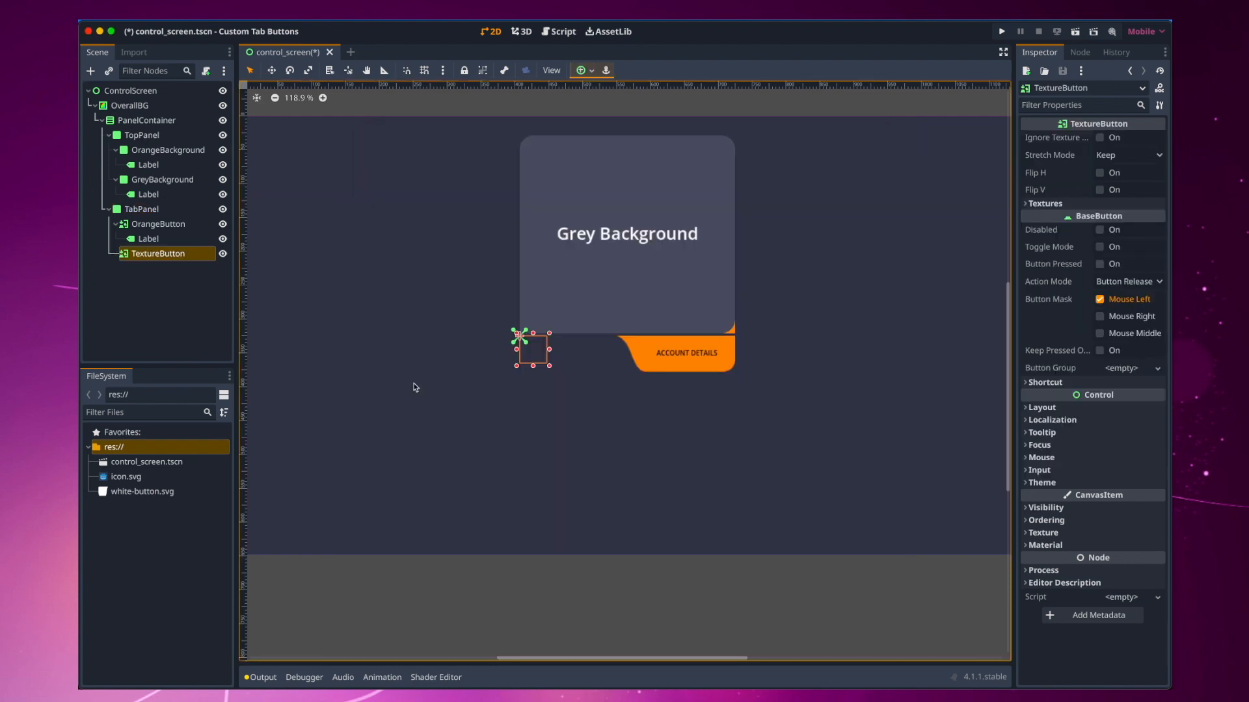
double_click(160, 255)
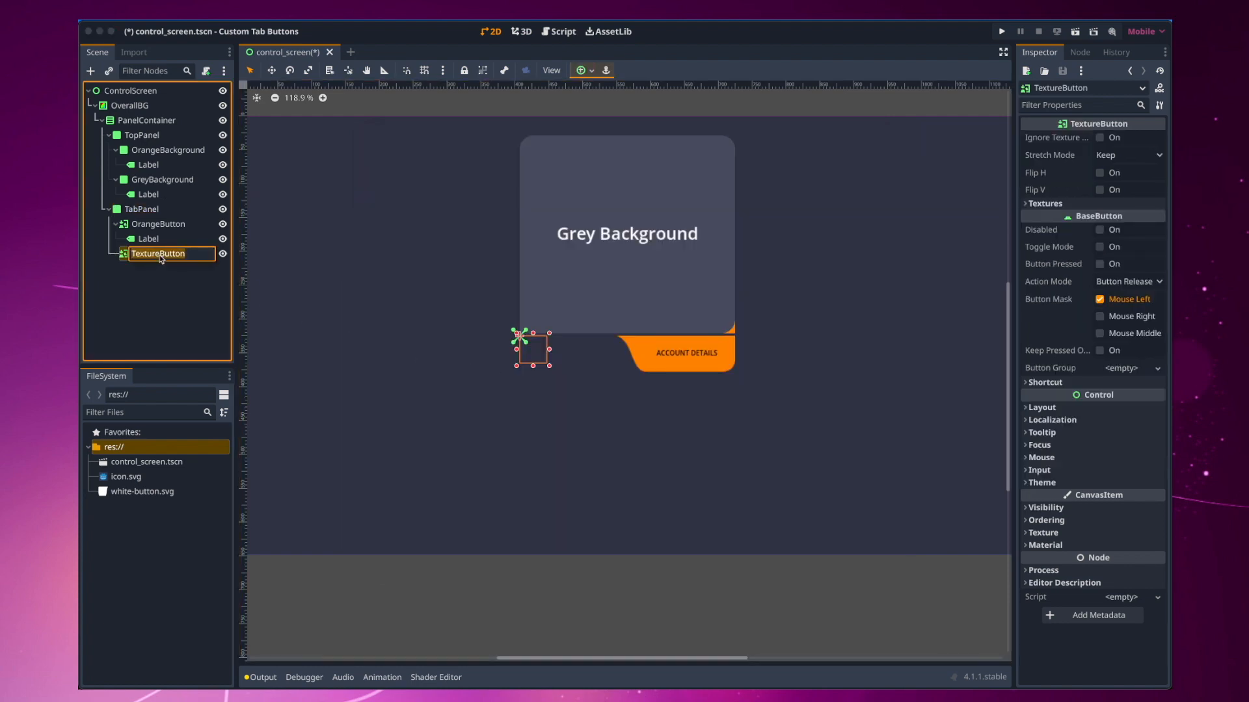
type("GreyButton")
key("Return")
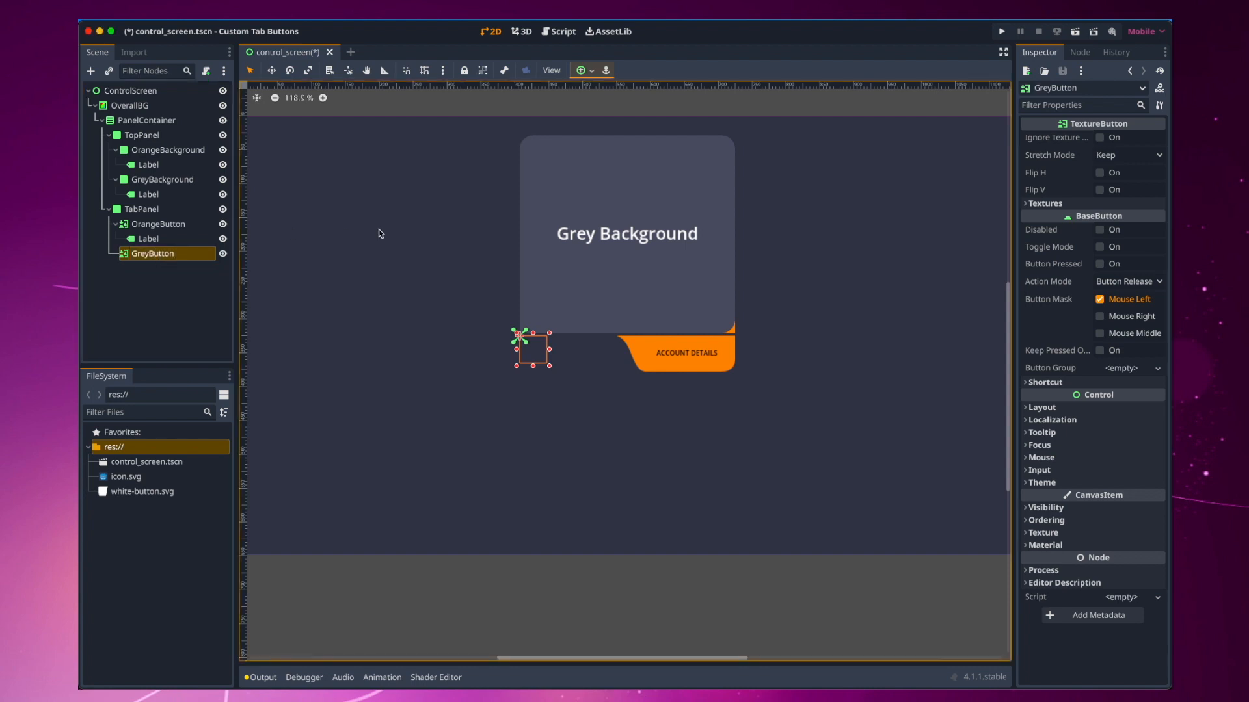
Step: Assign white-button.svg as GreyButton's Normal texture and make it ignore the texture size with the Keep Aspect stretch mode
left_click(1028, 204)
left_click_drag(139, 492, 1115, 219)
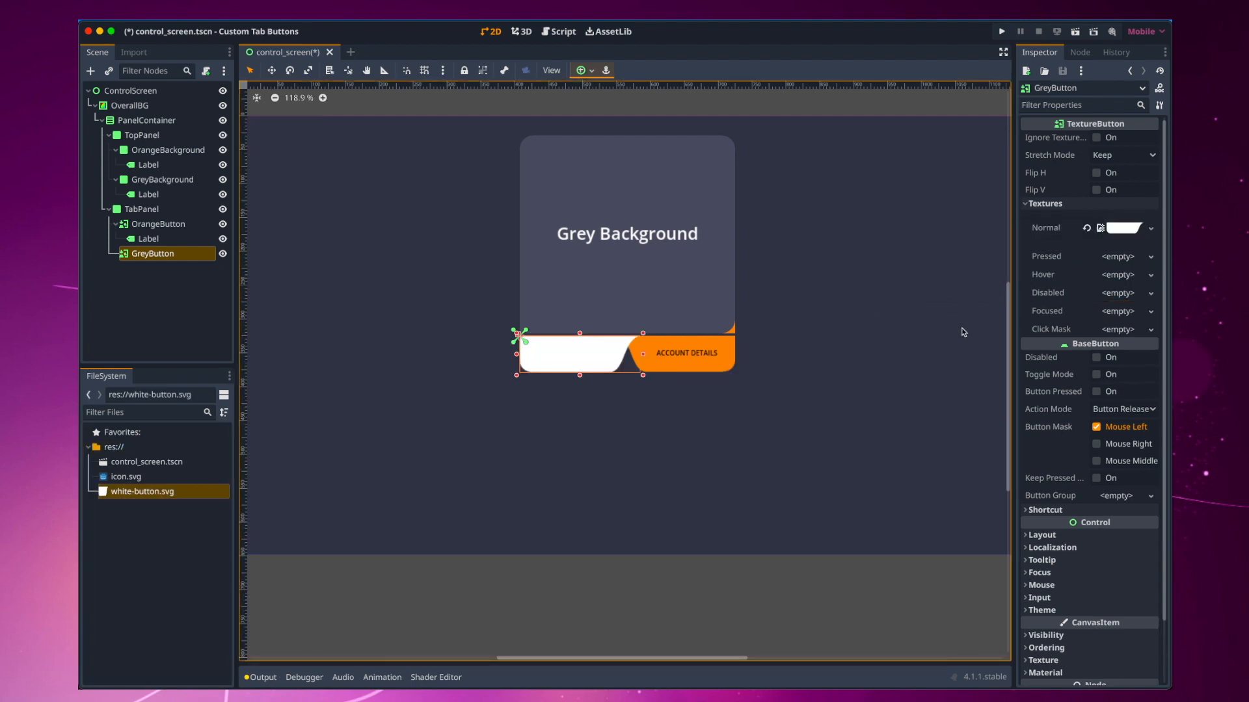
left_click(1097, 139)
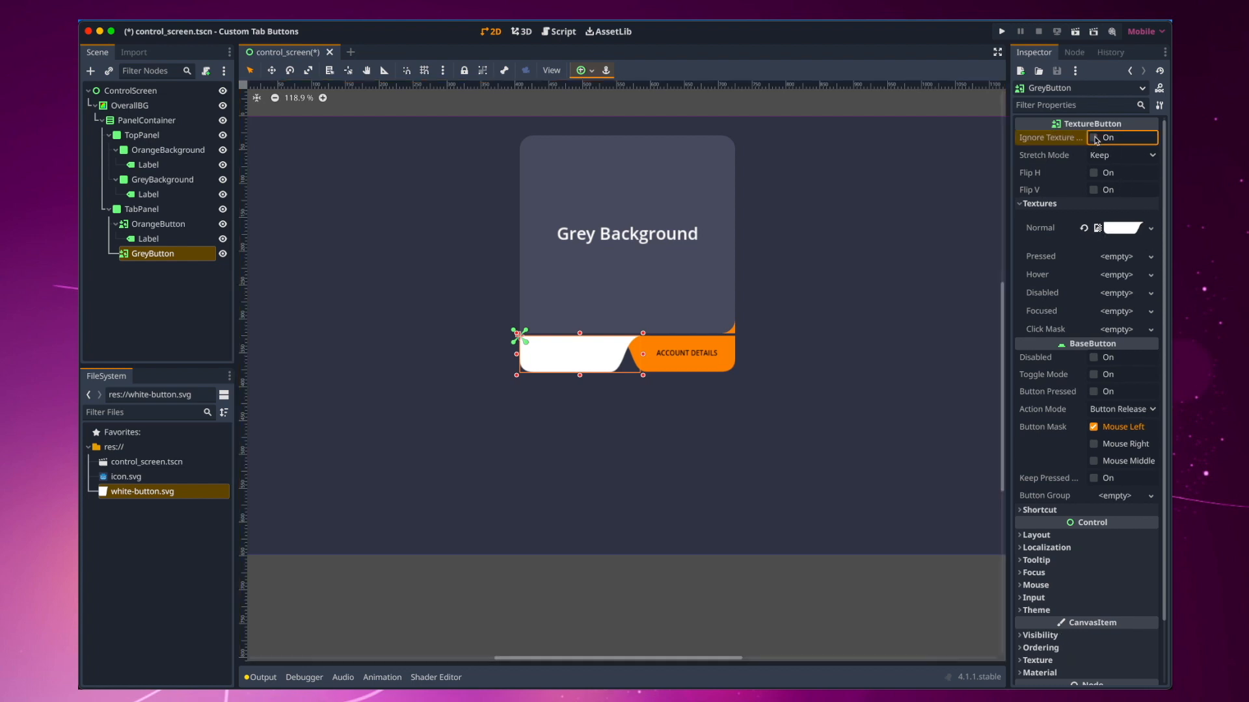
left_click(1096, 138)
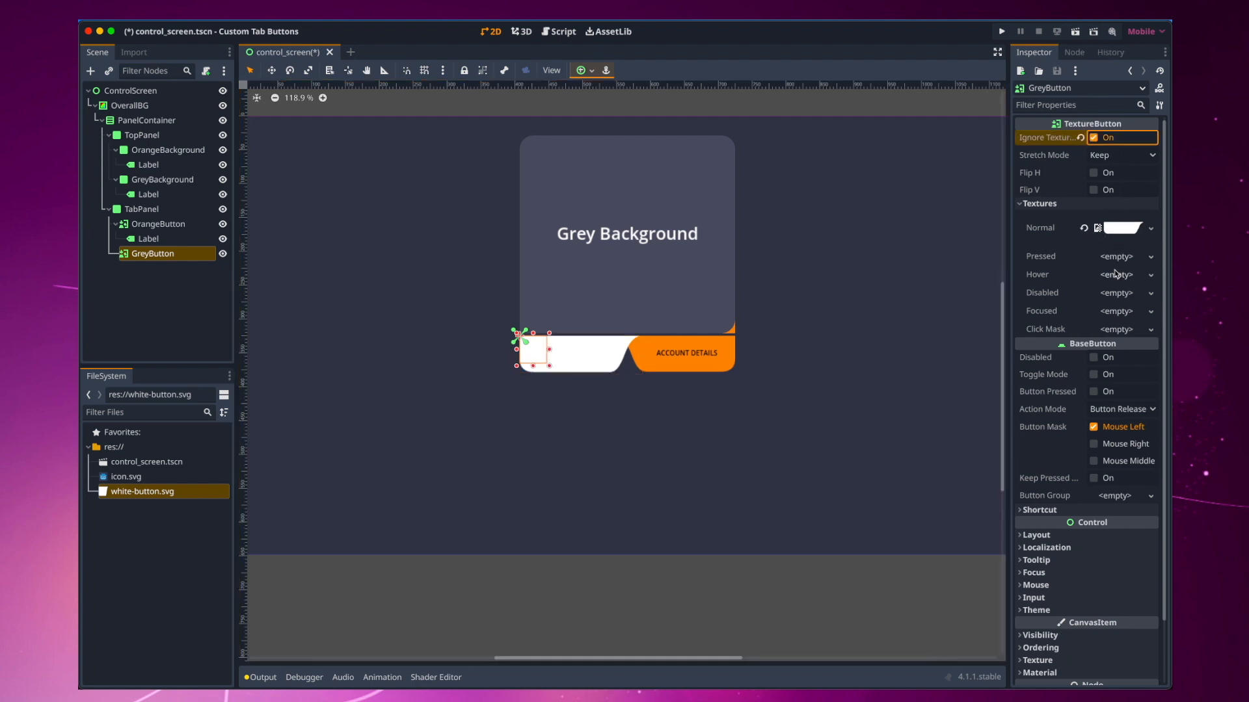
left_click(1120, 156)
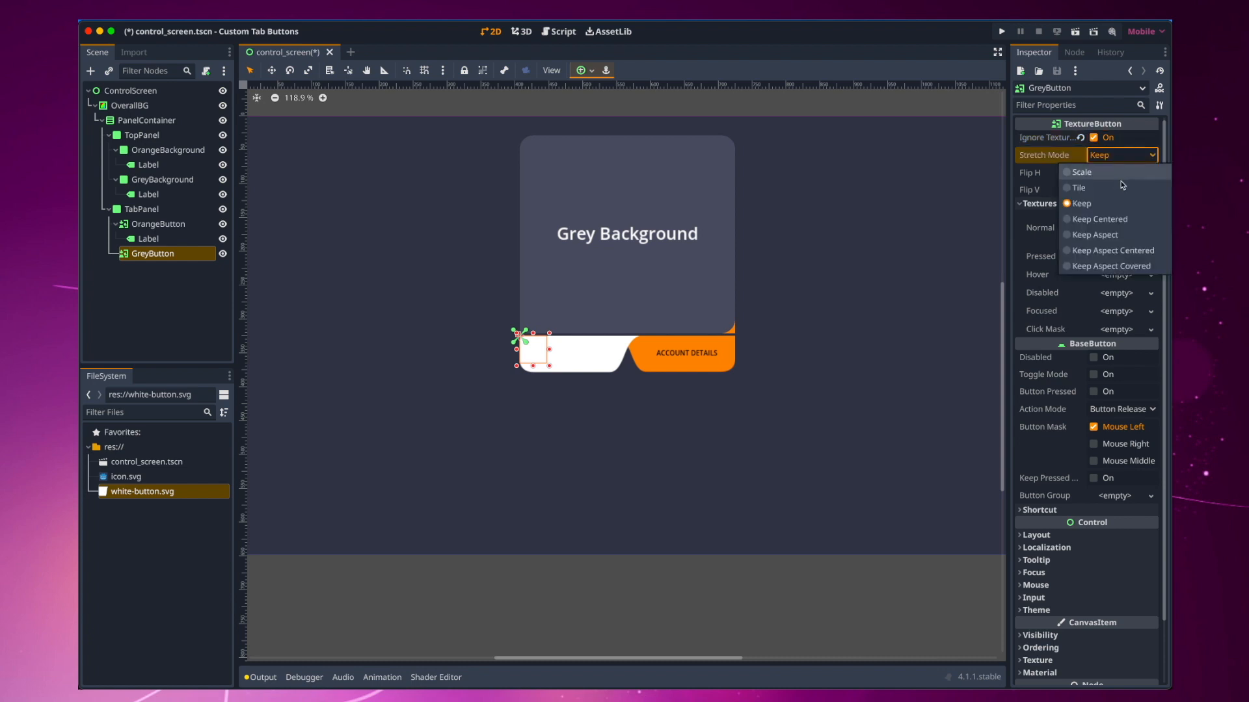
left_click(1110, 234)
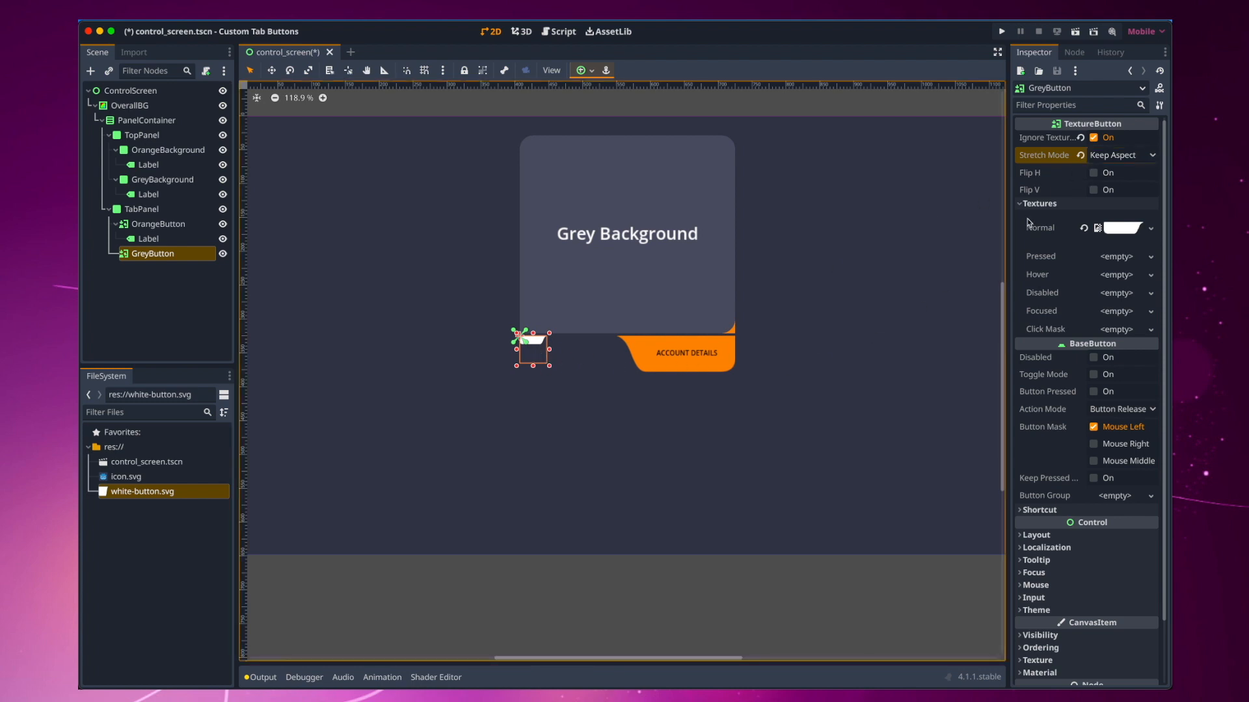
Step: Set GreyButton's size to 176 × 60 px and anchor it to the top left of TabPanel
scroll(1033, 501, "down", 3)
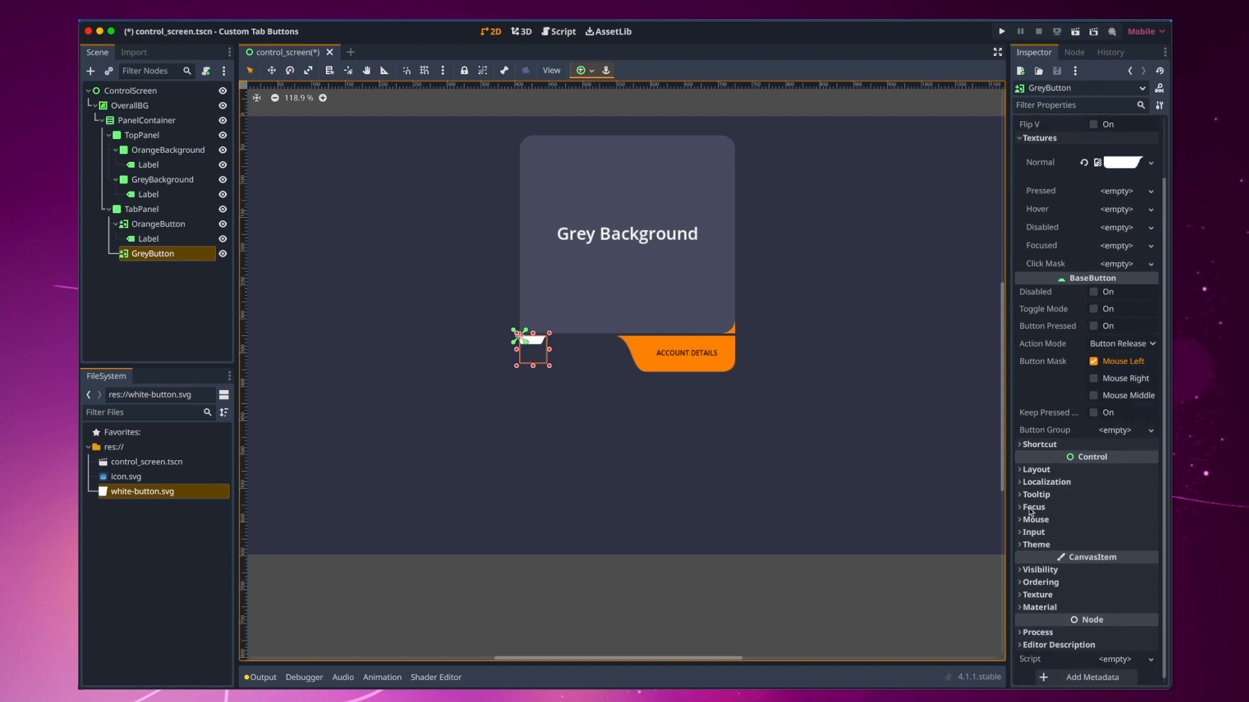
left_click(1029, 468)
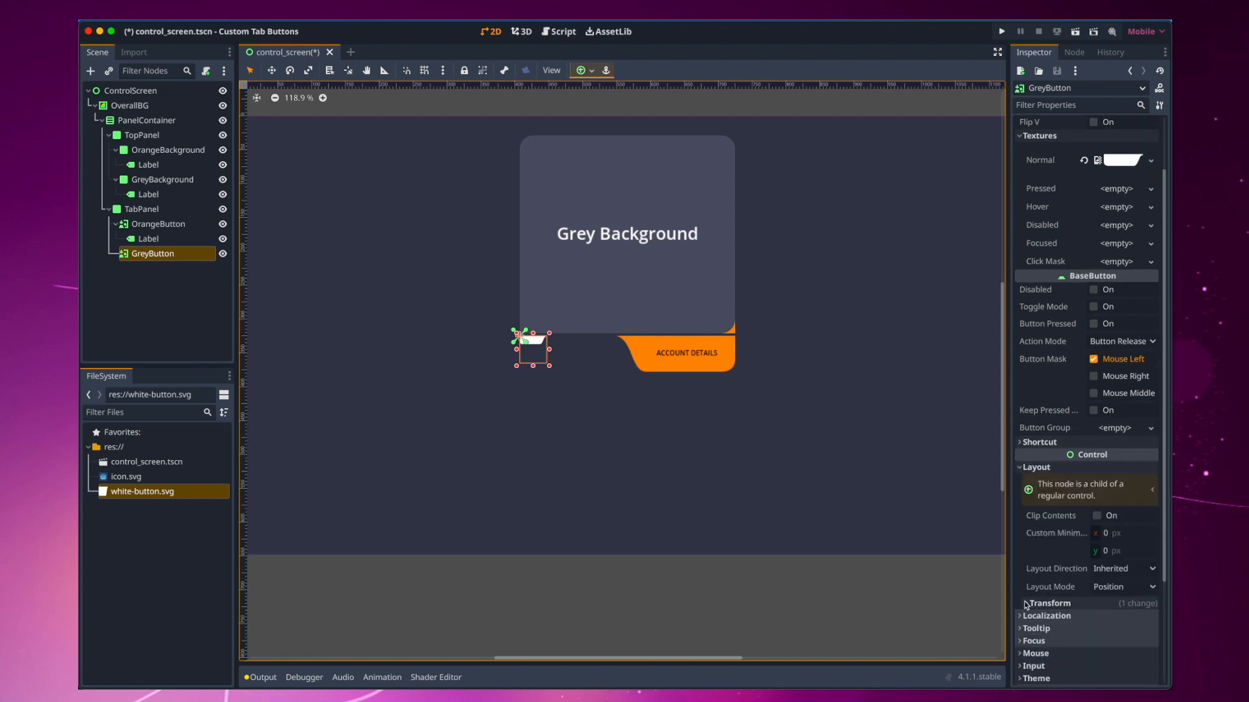
left_click(1029, 603)
scroll(1031, 592, "down", 5)
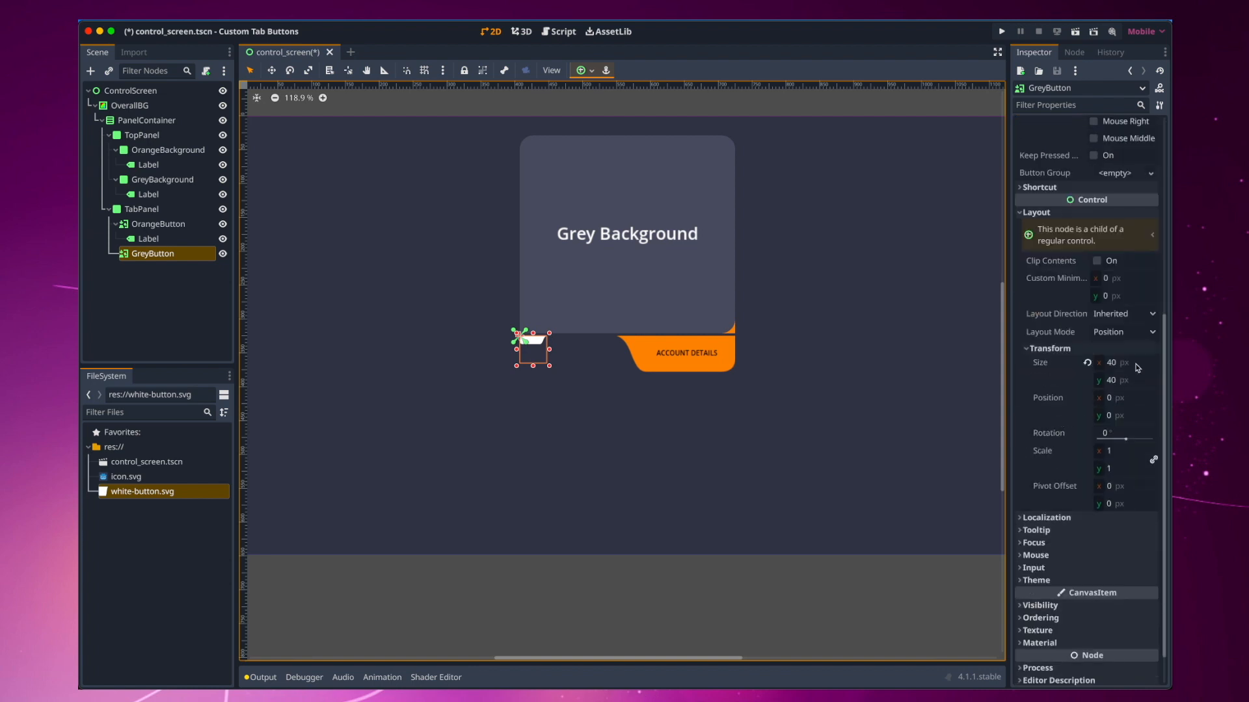
left_click(1137, 367)
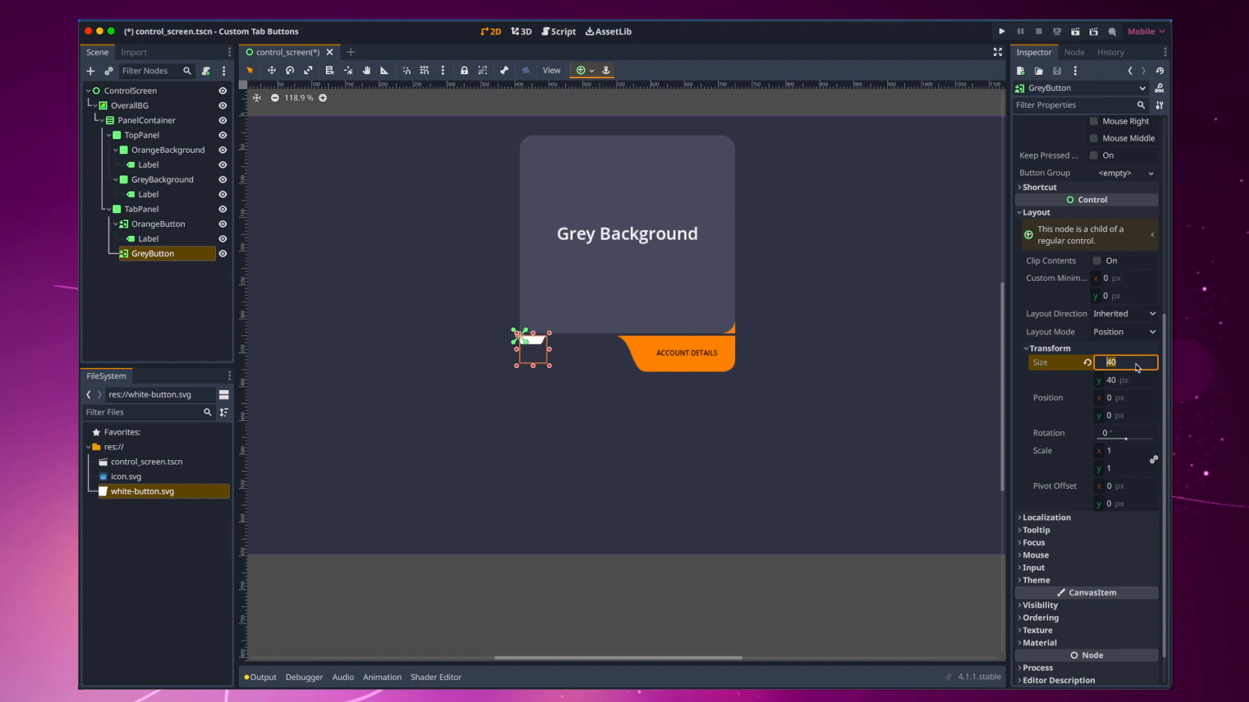
type("176")
key("Tab")
type("60")
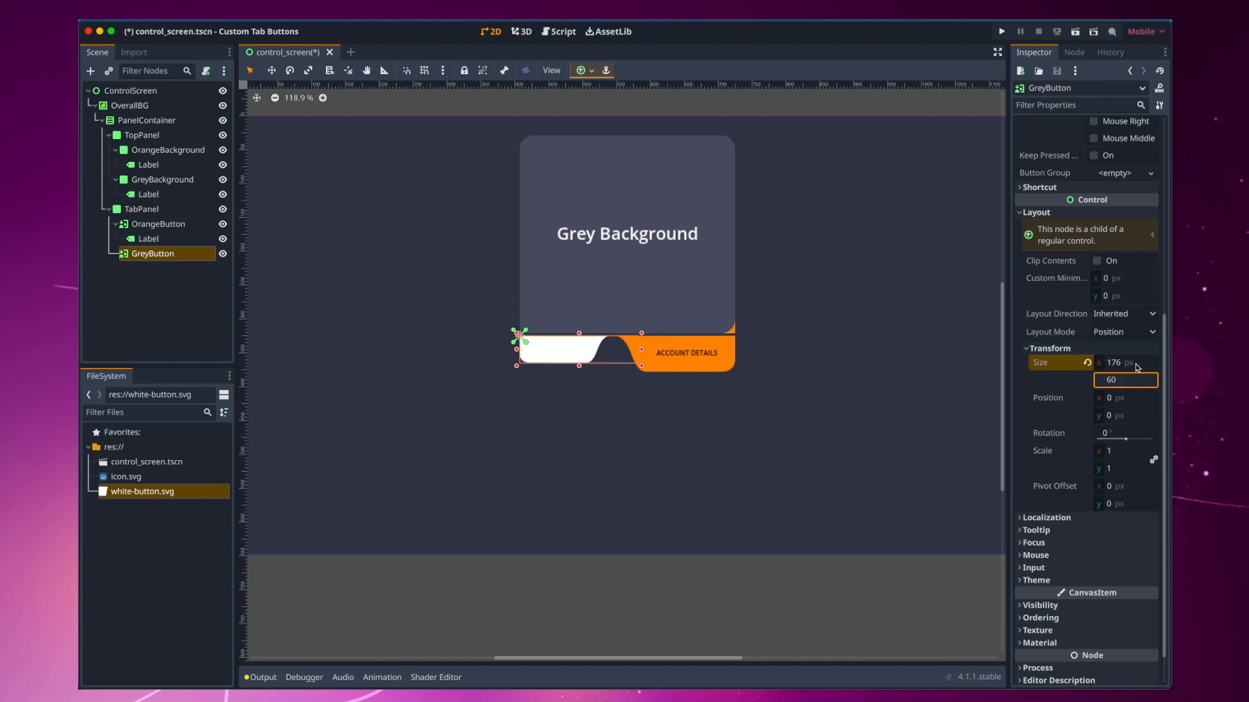
key("Return")
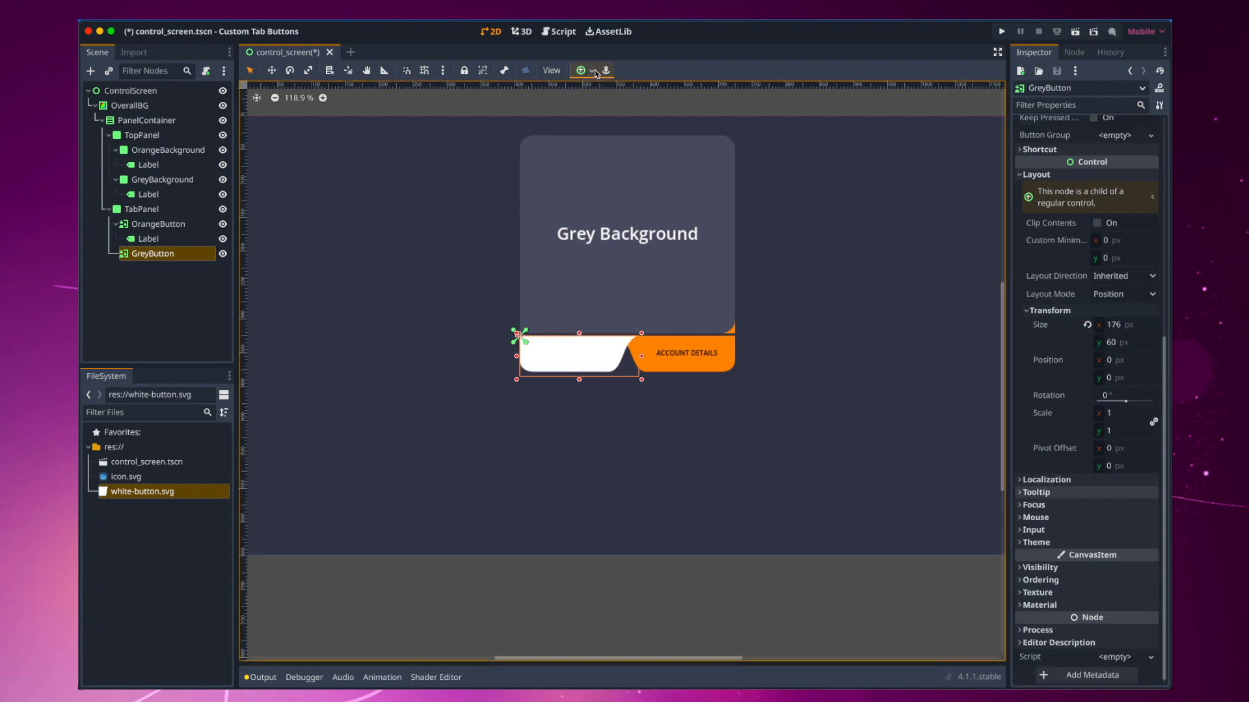
left_click(596, 73)
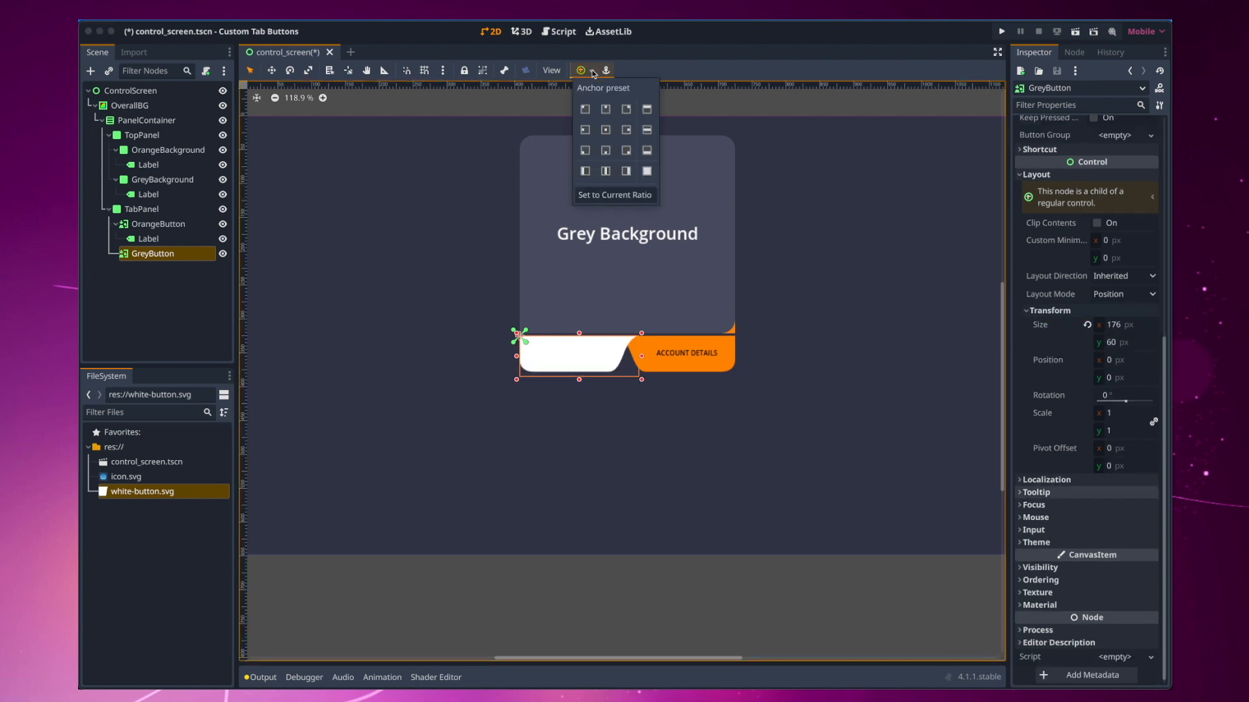
left_click(585, 109)
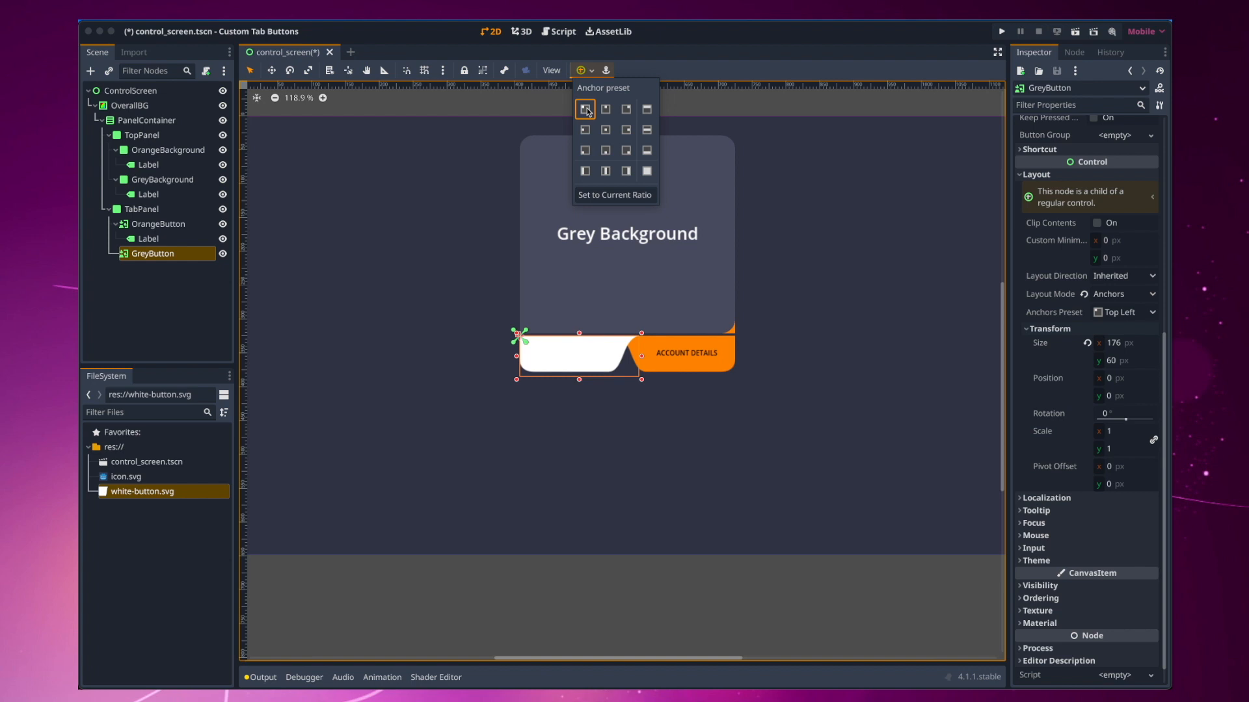
Step: Set GreyButton's self modulate color to the saved grey swatch 494b5a
left_click(1019, 591)
left_click(1022, 587)
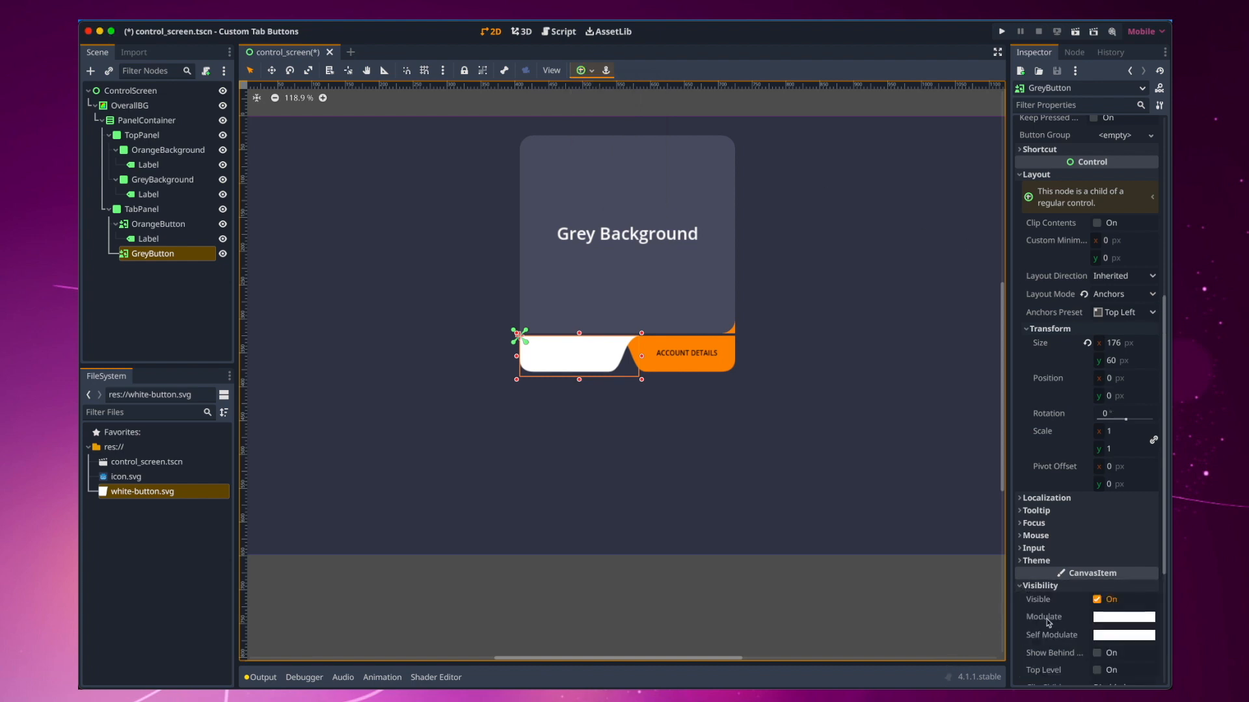
left_click(1110, 636)
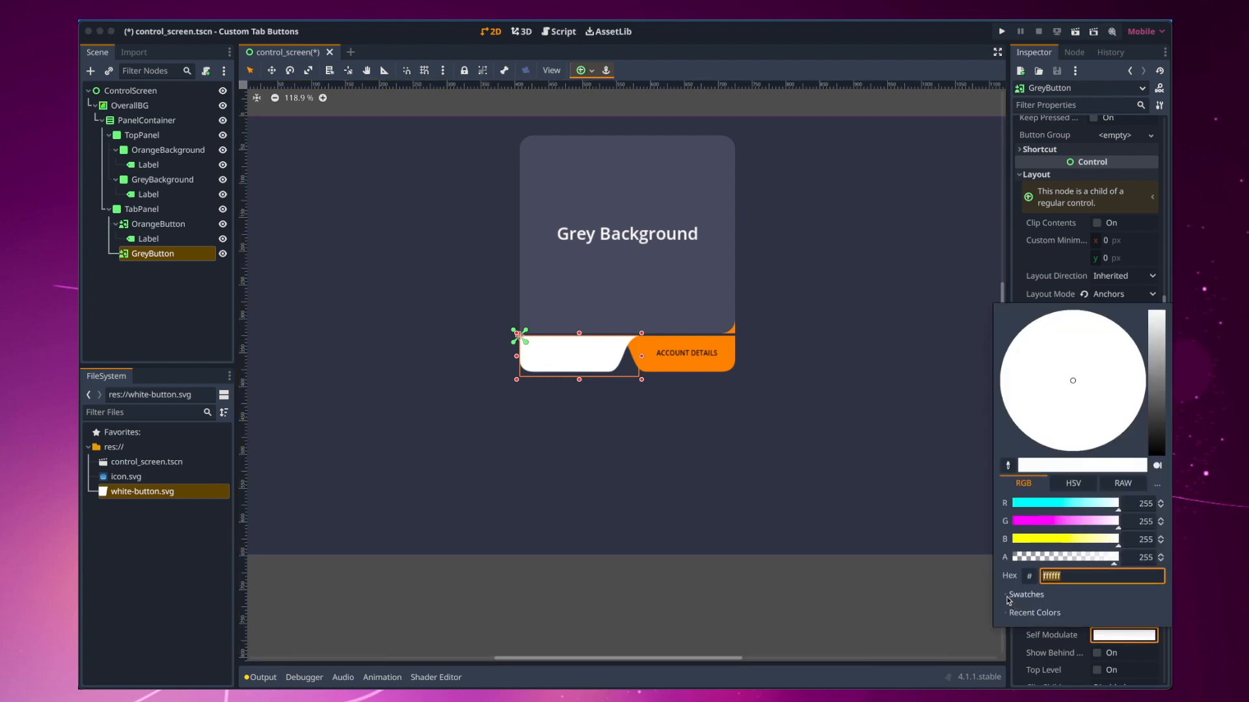
left_click(1010, 595)
left_click(1046, 613)
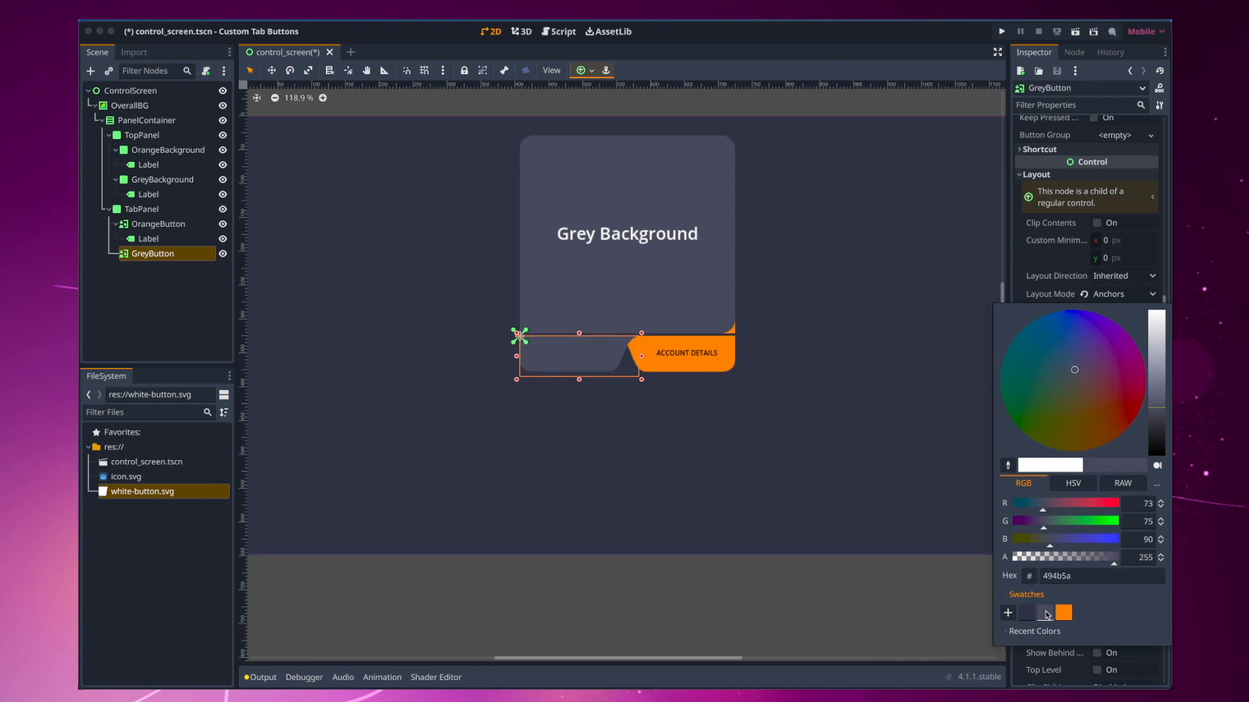
left_click(1019, 647)
Step: Add a Label as a child of GreyButton with the text "Primary on" displayed in uppercase
left_click(156, 274)
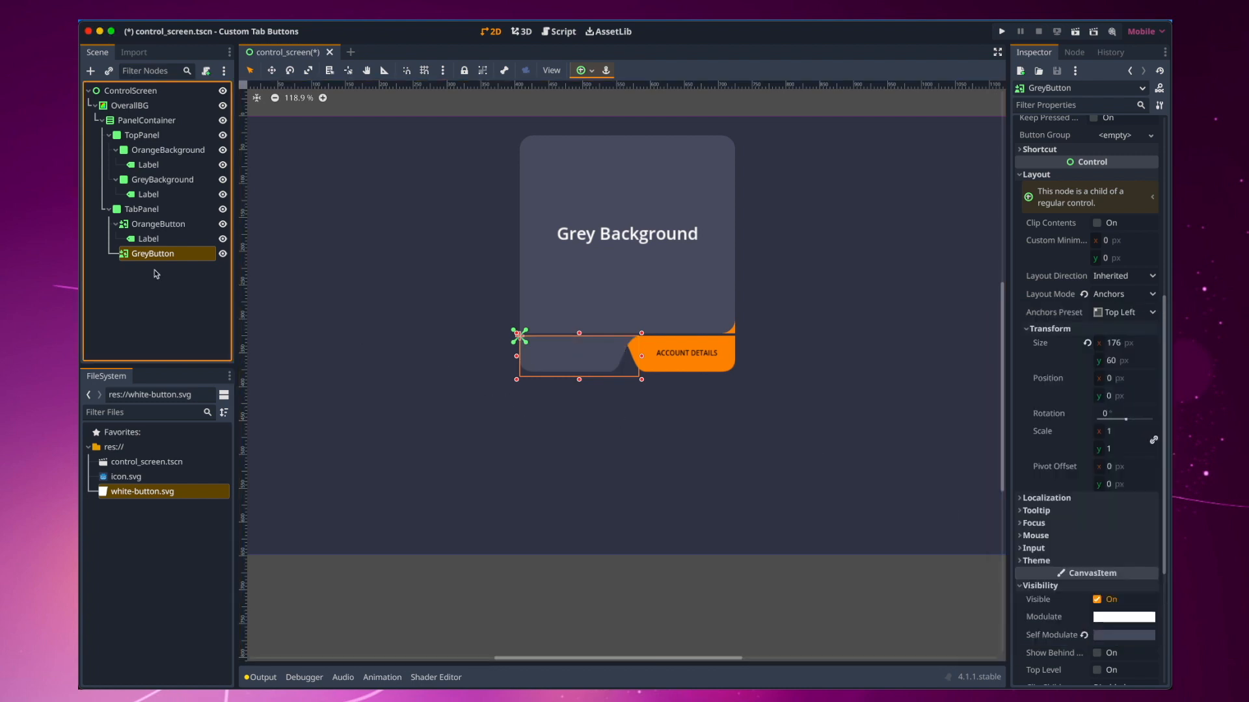
left_click(90, 70)
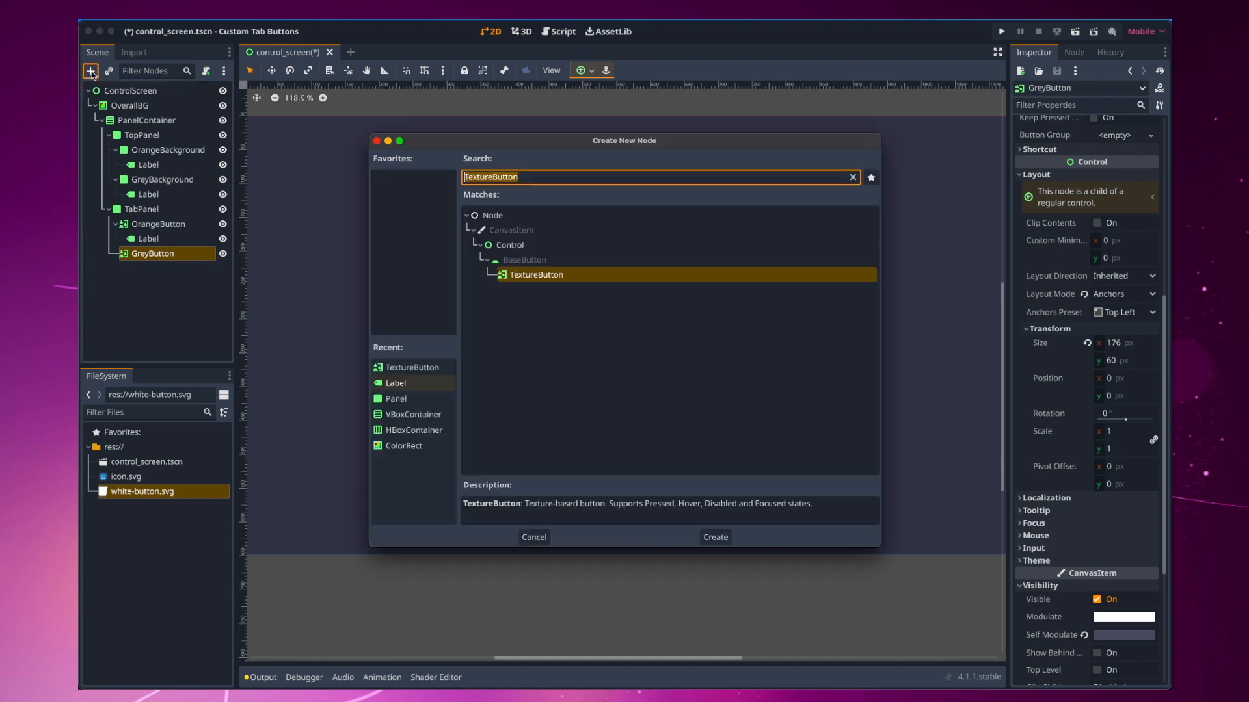
left_click(401, 384)
double_click(403, 385)
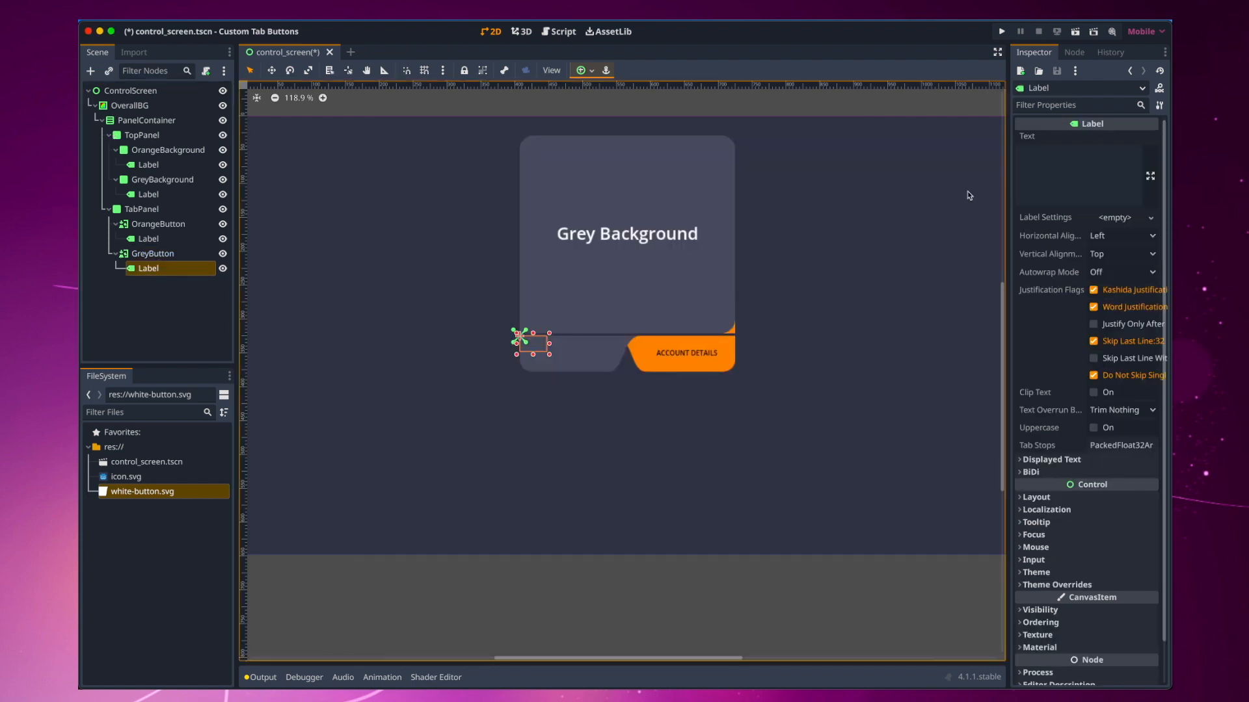
left_click(1034, 175)
type("Primary on")
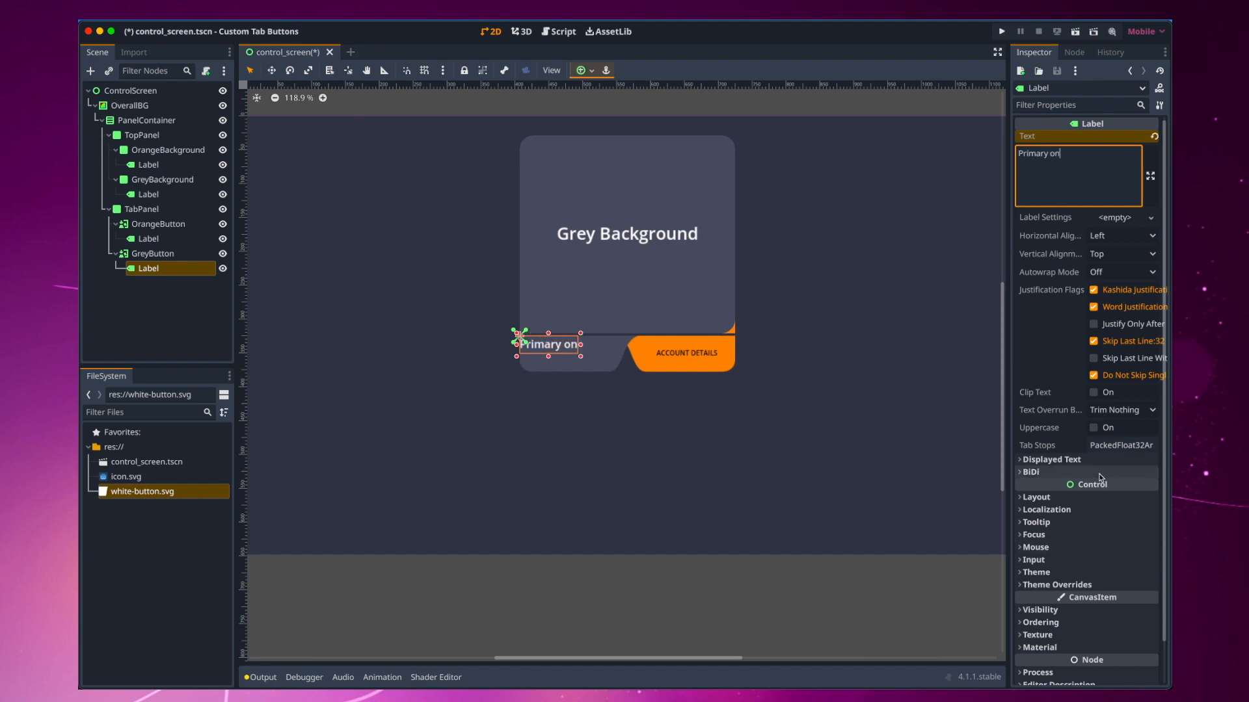
left_click(1094, 428)
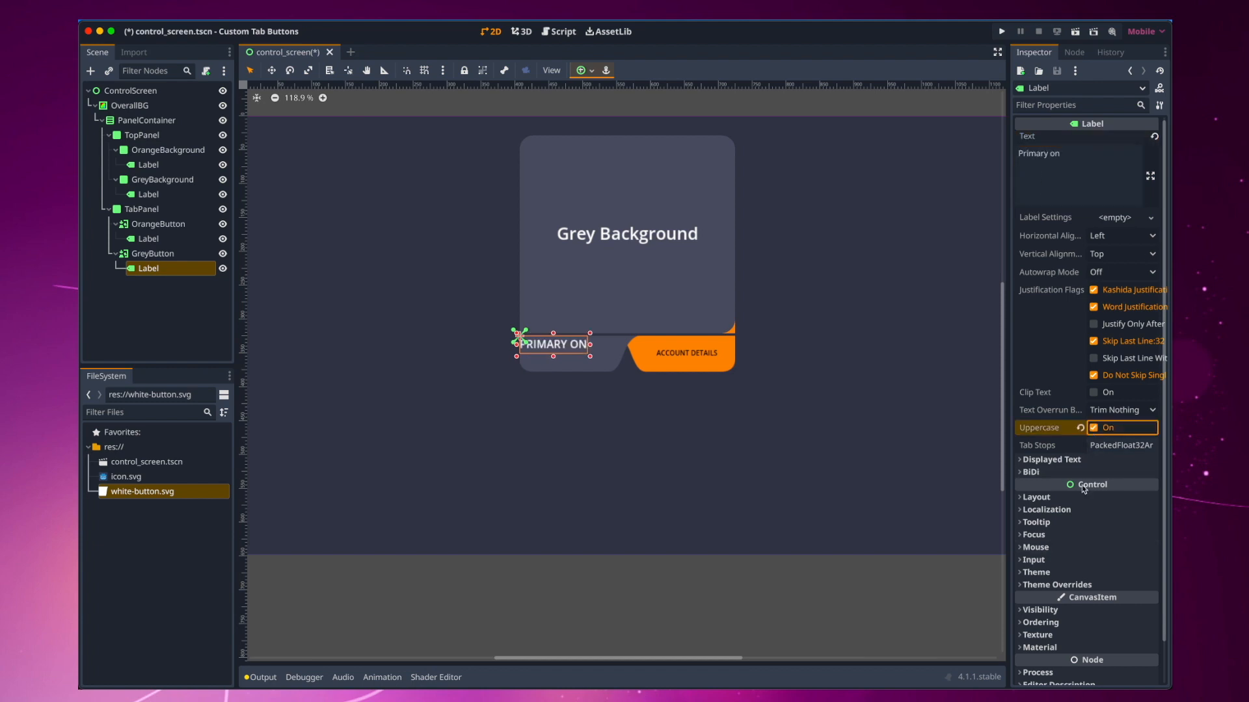
Step: Override the Primary on label's font color with the saved grey swatch lightened to 6d7083, and save the new color as a swatch
left_click(1019, 588)
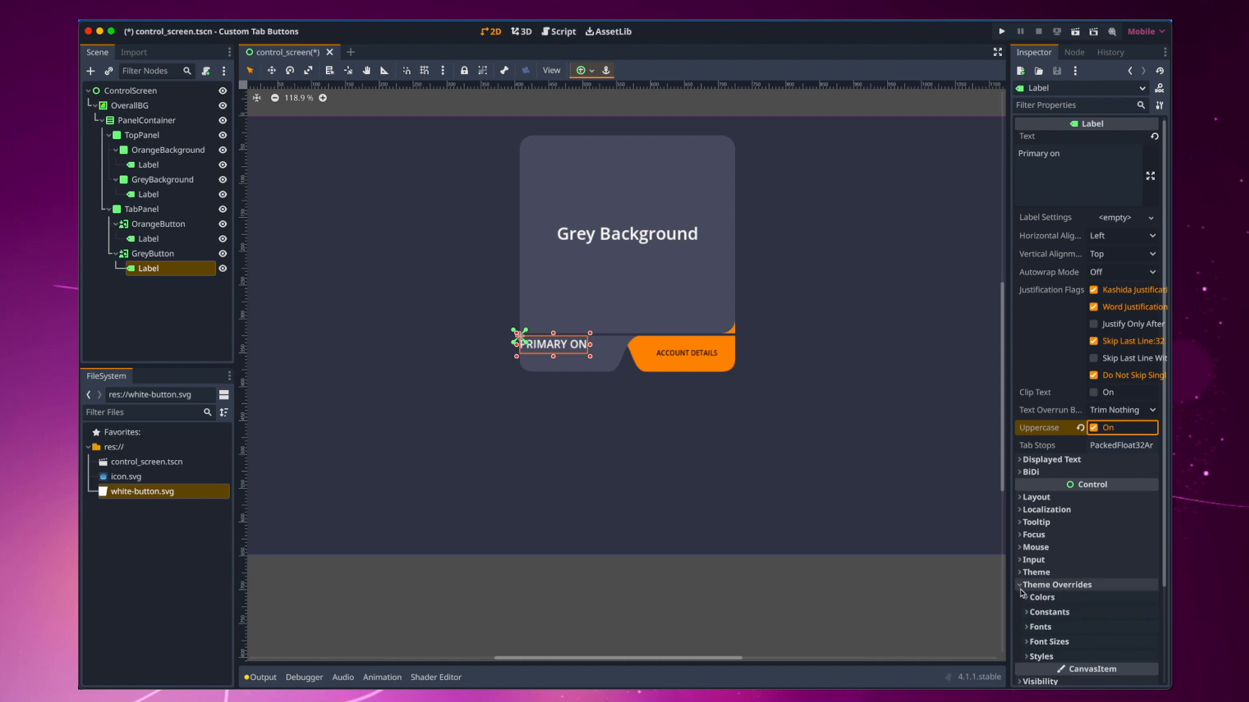
left_click(1027, 599)
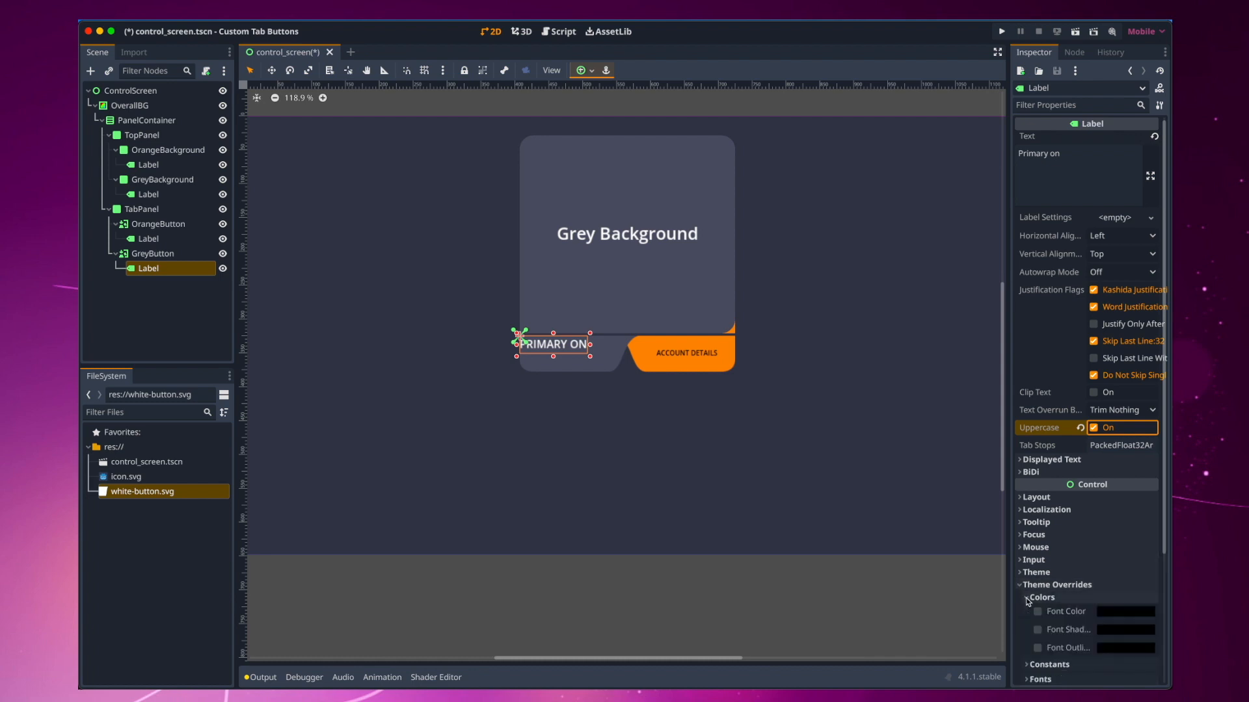
left_click(1123, 612)
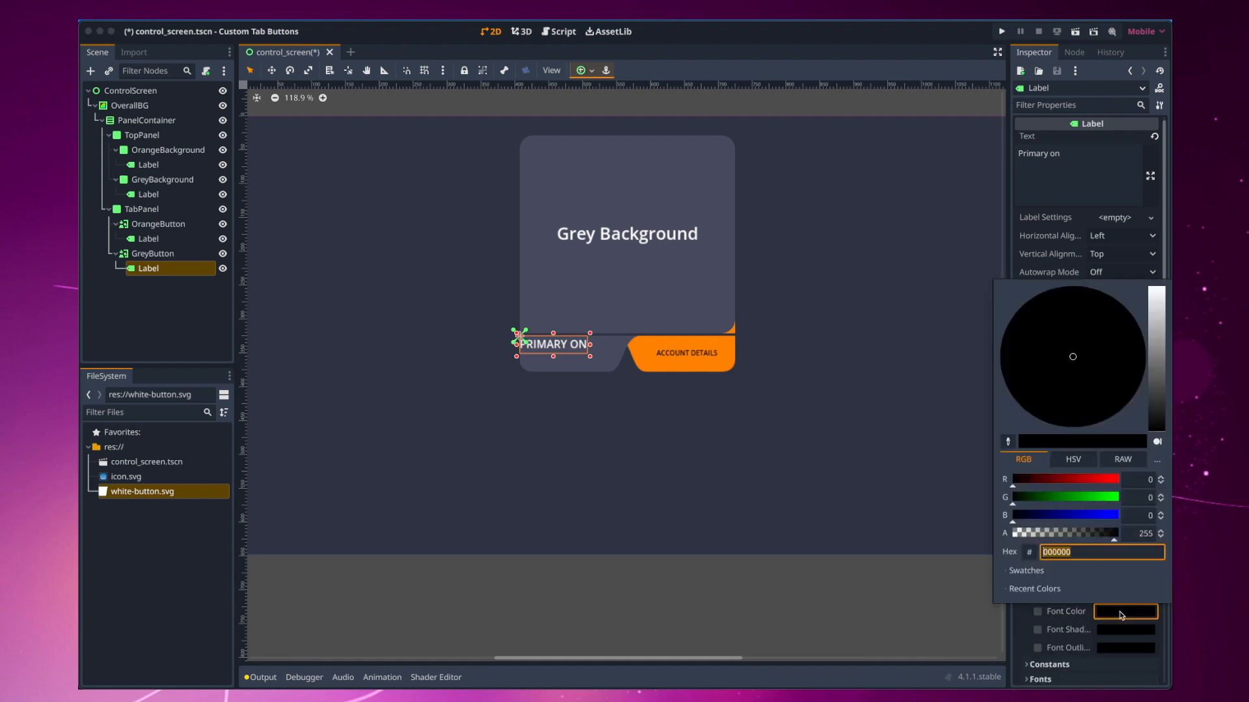
left_click(1027, 572)
left_click(1045, 590)
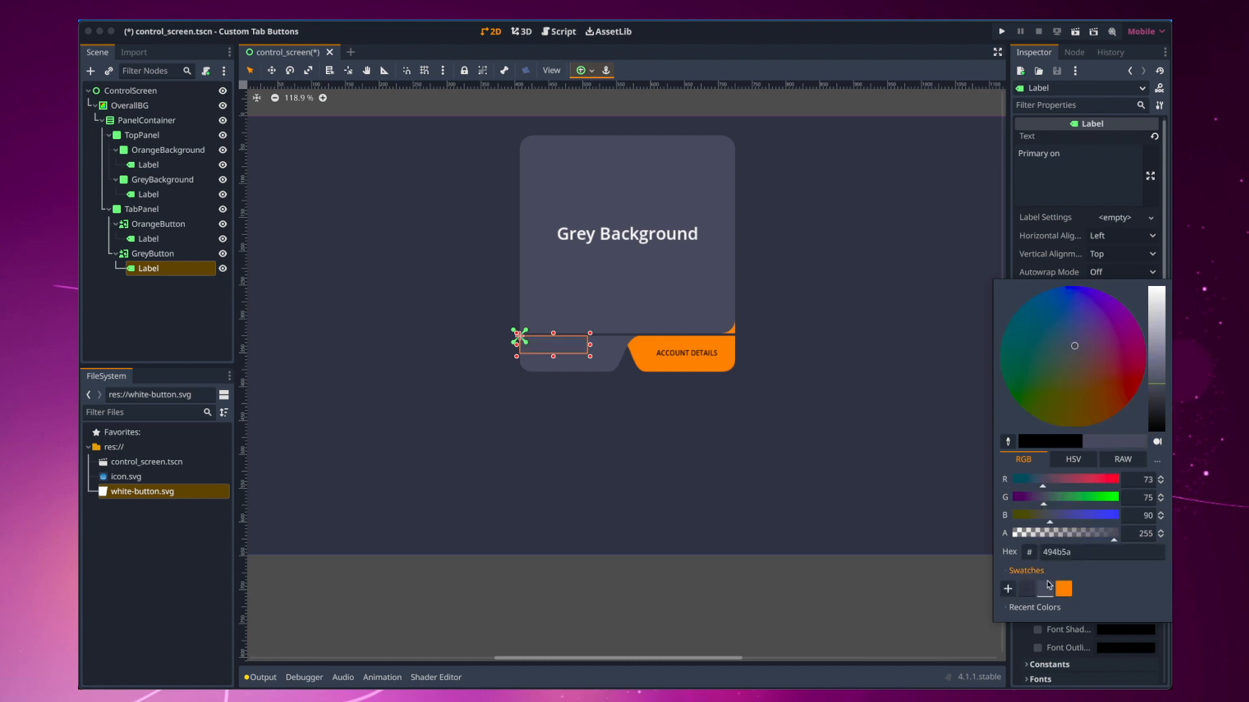
left_click_drag(1159, 384, 1160, 361)
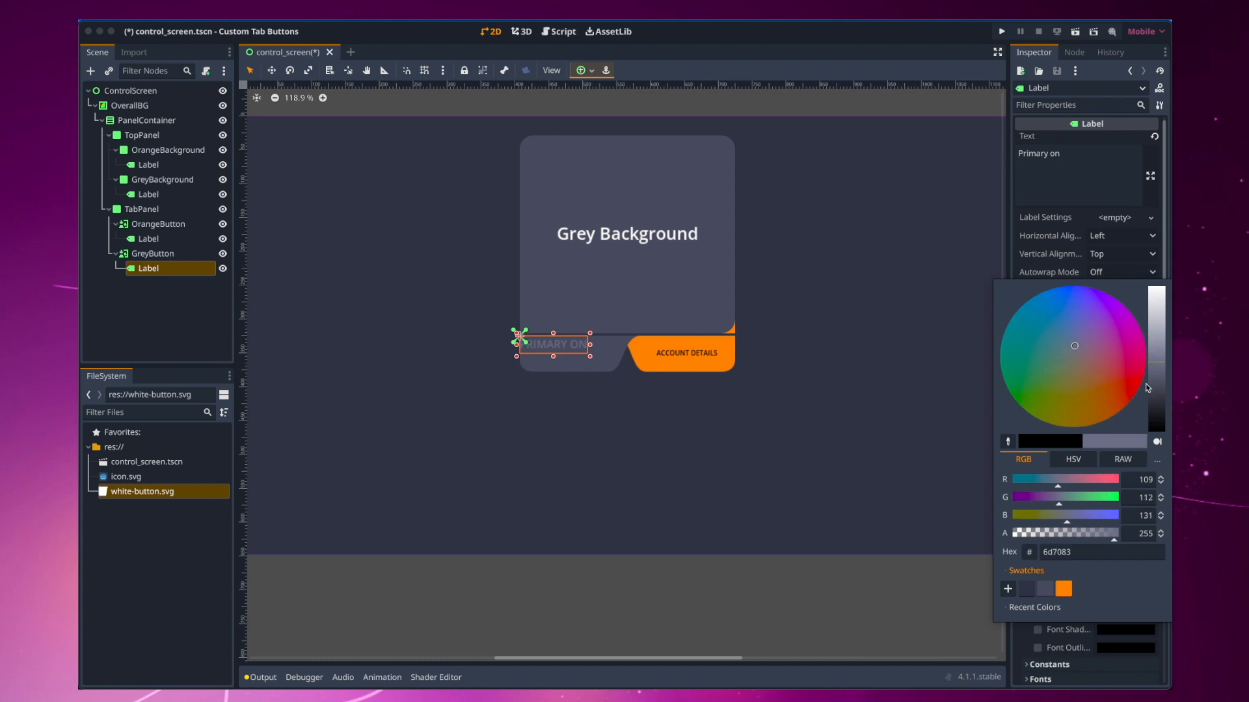
left_click(1008, 589)
left_click(1012, 636)
Step: Override the Primary on label's font size with 10 px
scroll(1021, 638, "down", 2)
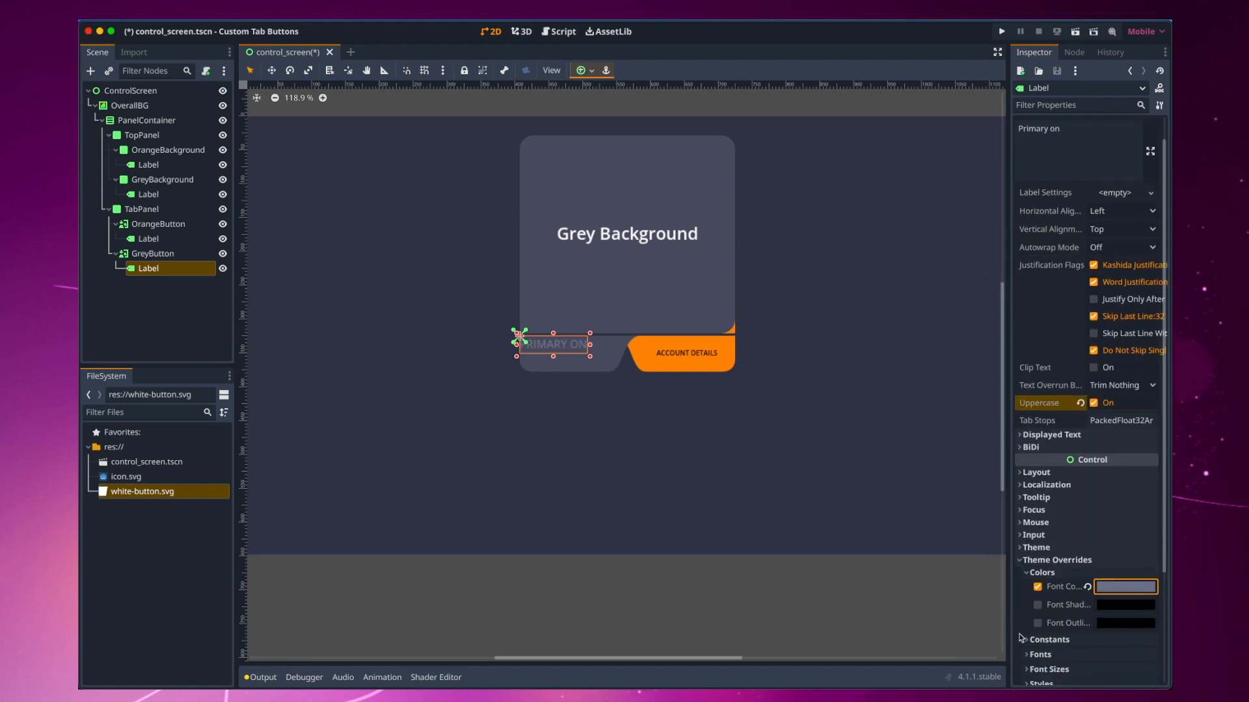
scroll(1020, 639, "down", 5)
left_click(1054, 603)
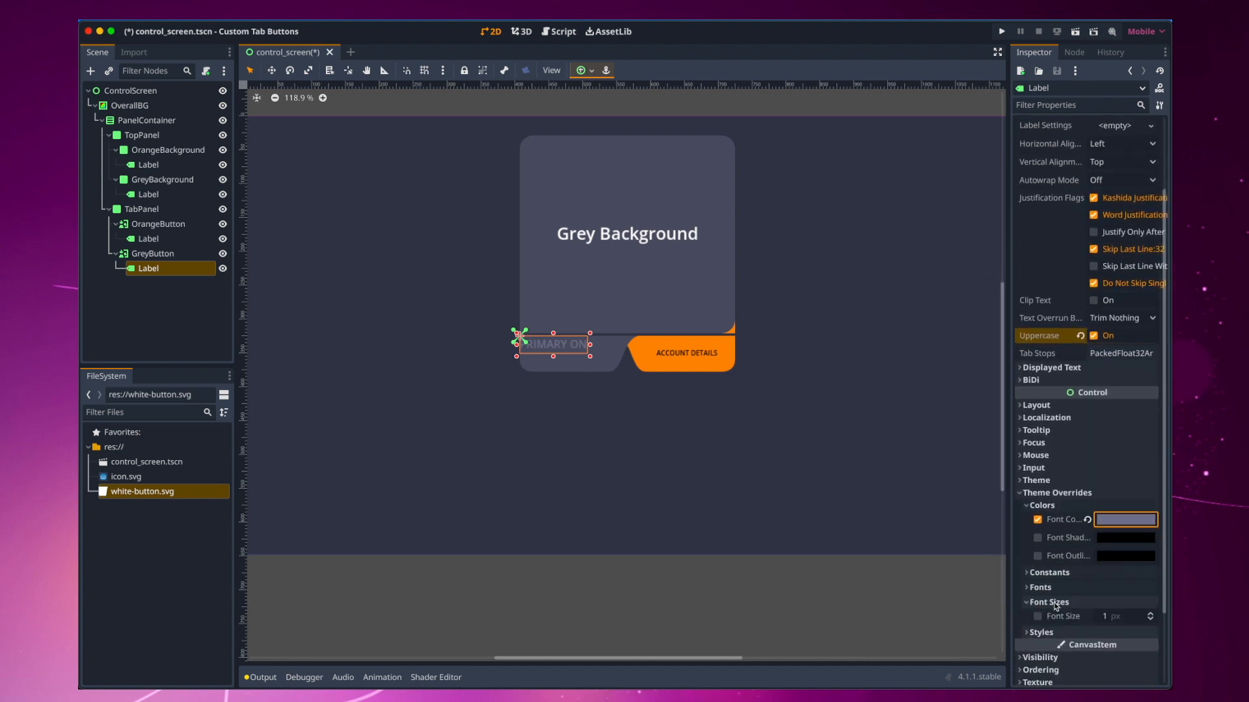
left_click(1120, 616)
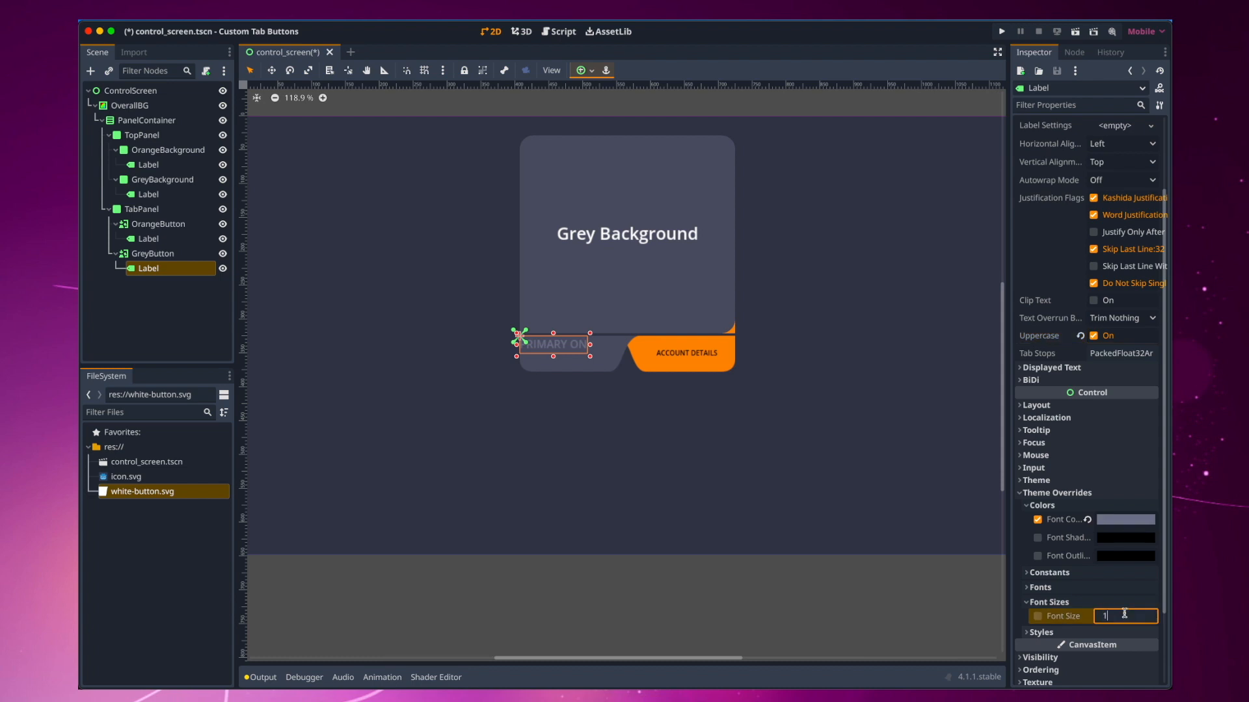
type("0")
key("Return")
Step: Center the Primary on label's text horizontally and vertically, and anchor the label to the center of GreyButton
left_click(1148, 144)
left_click(1112, 179)
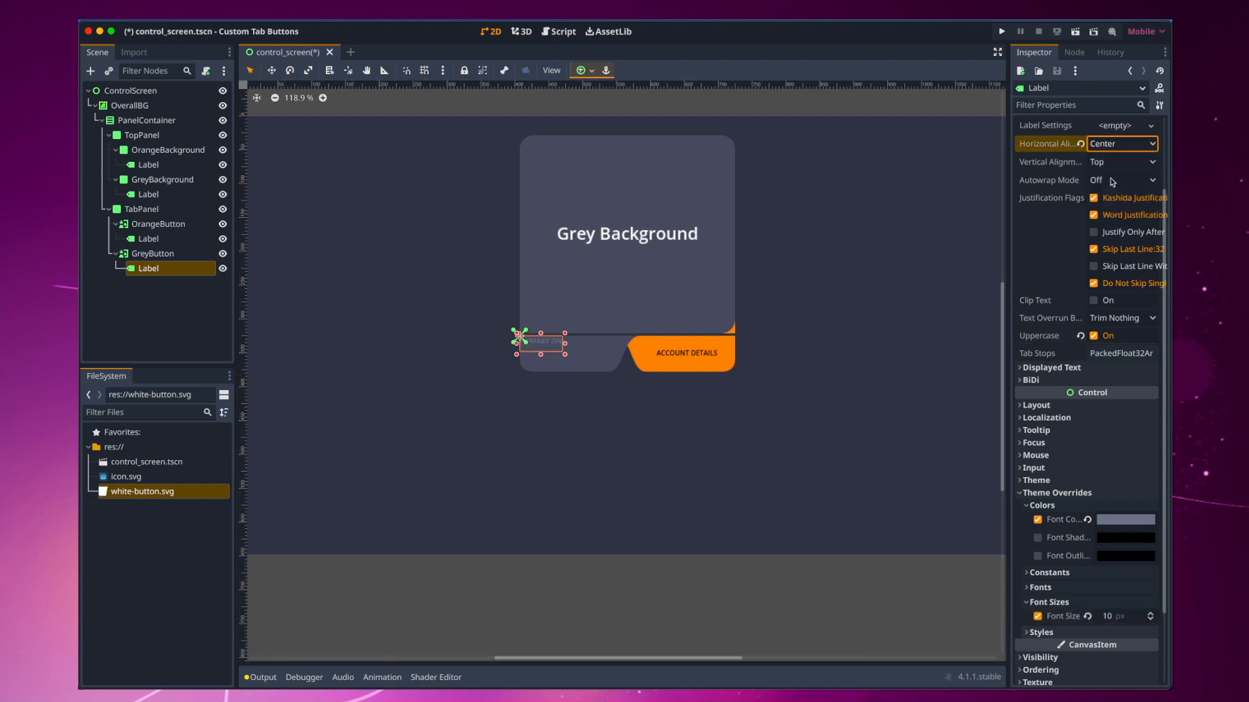
left_click(1151, 162)
left_click(1106, 195)
left_click(581, 71)
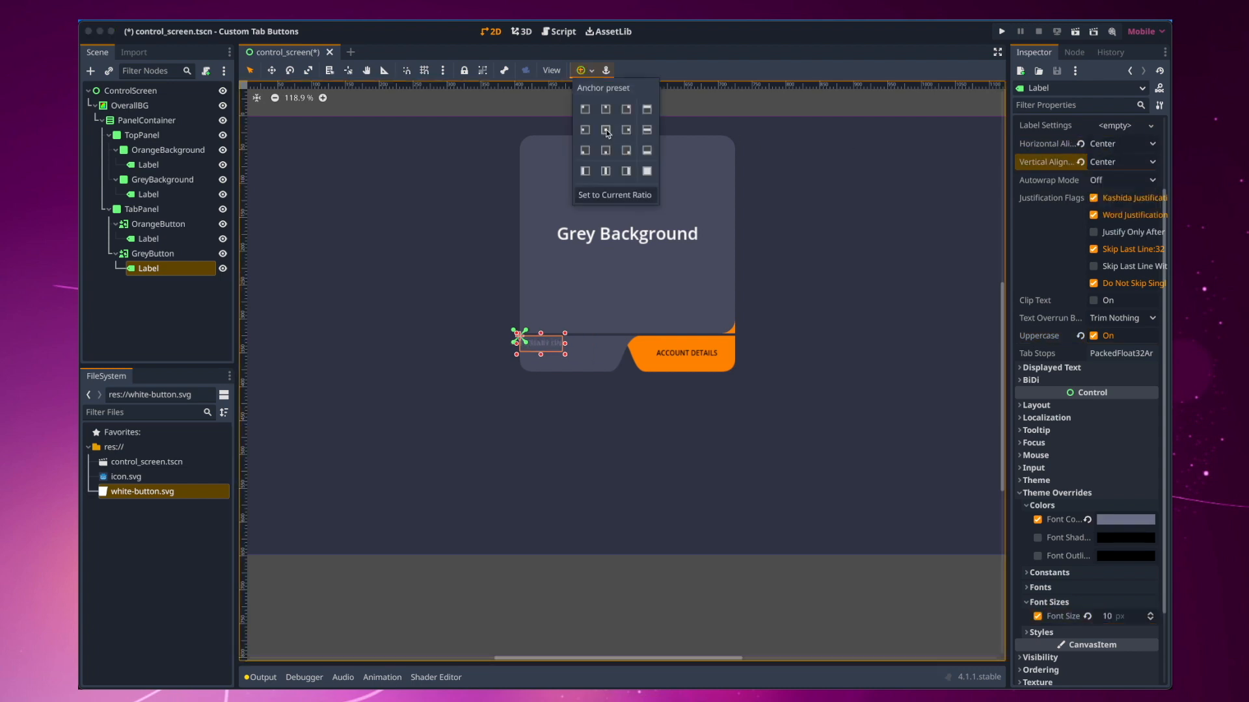
left_click(605, 130)
Step: Check the Account Details label's position, and set the Primary on label's y position to 14 px to match it
left_click(680, 354)
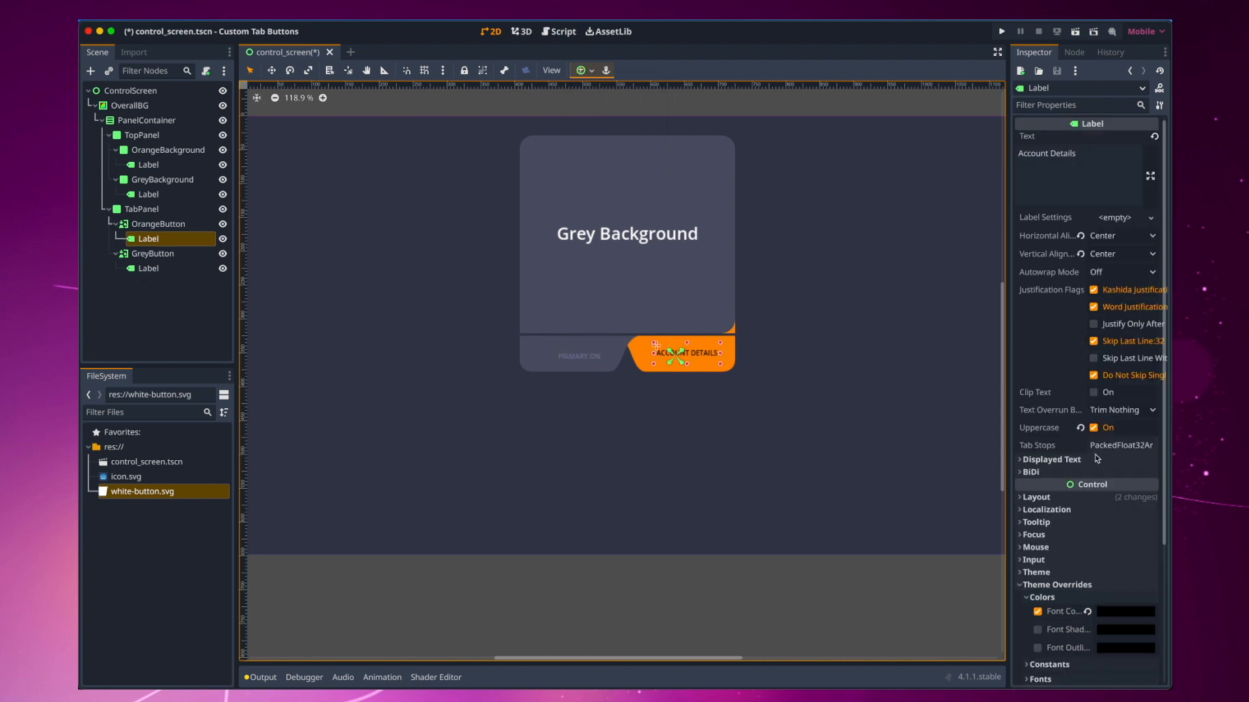
left_click(1034, 498)
scroll(1053, 583, "down", 3)
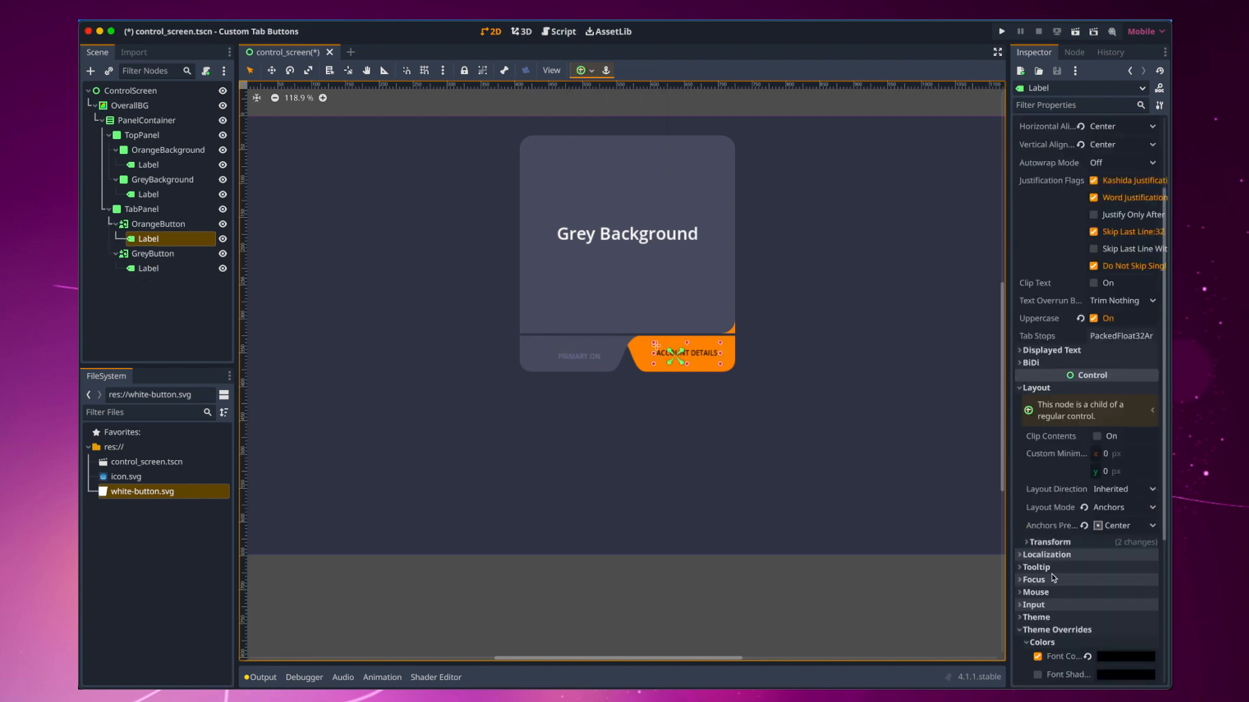
left_click(1029, 542)
scroll(1048, 597, "down", 1)
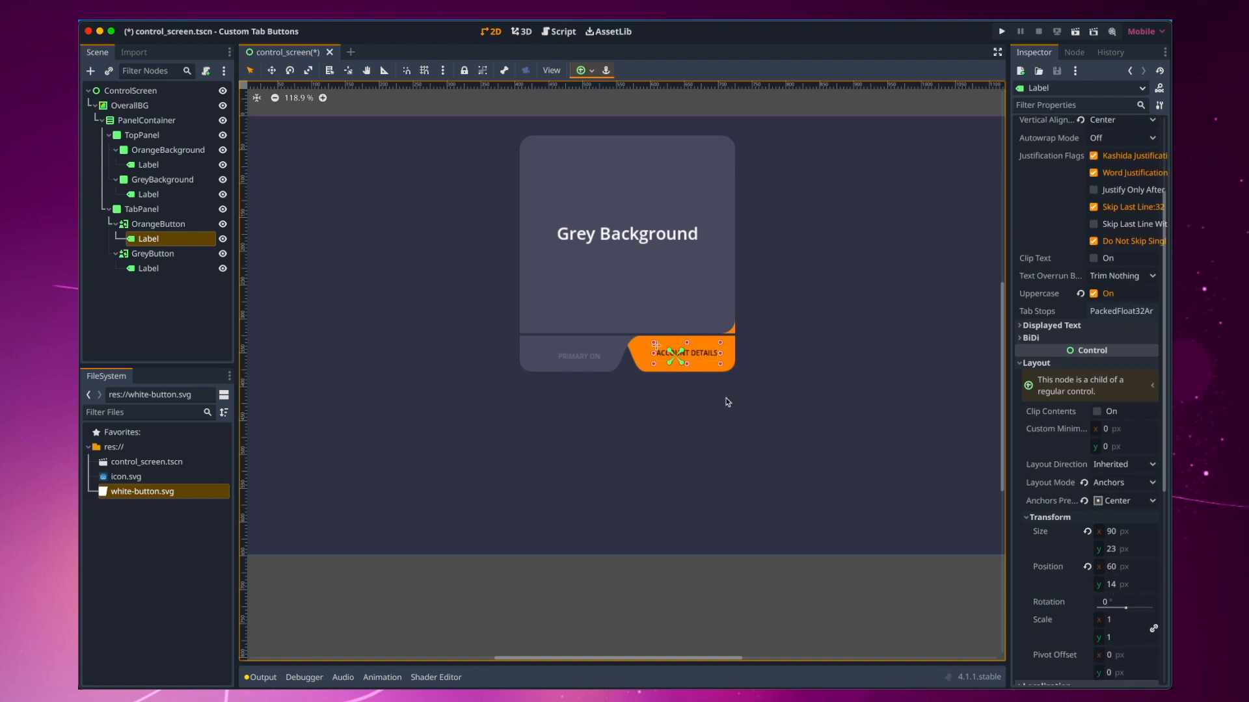
left_click(597, 360)
scroll(1079, 390, "down", 3)
left_click(1036, 324)
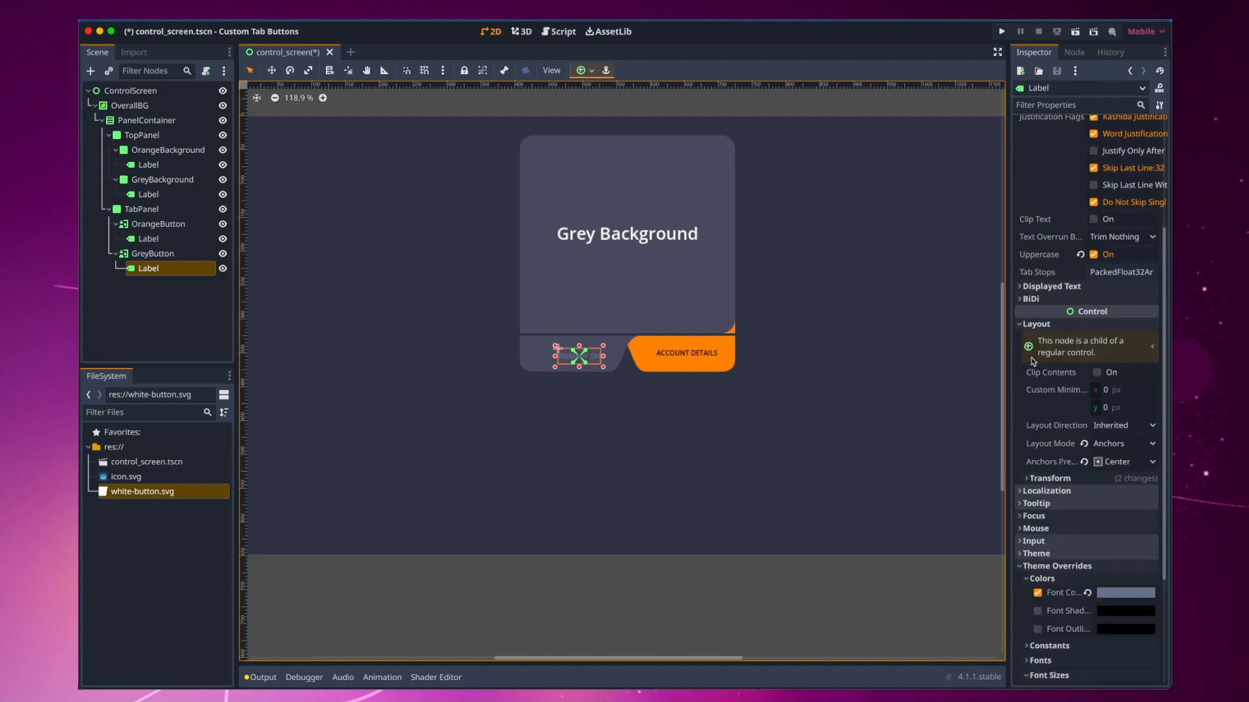
left_click(1031, 480)
left_click(1137, 546)
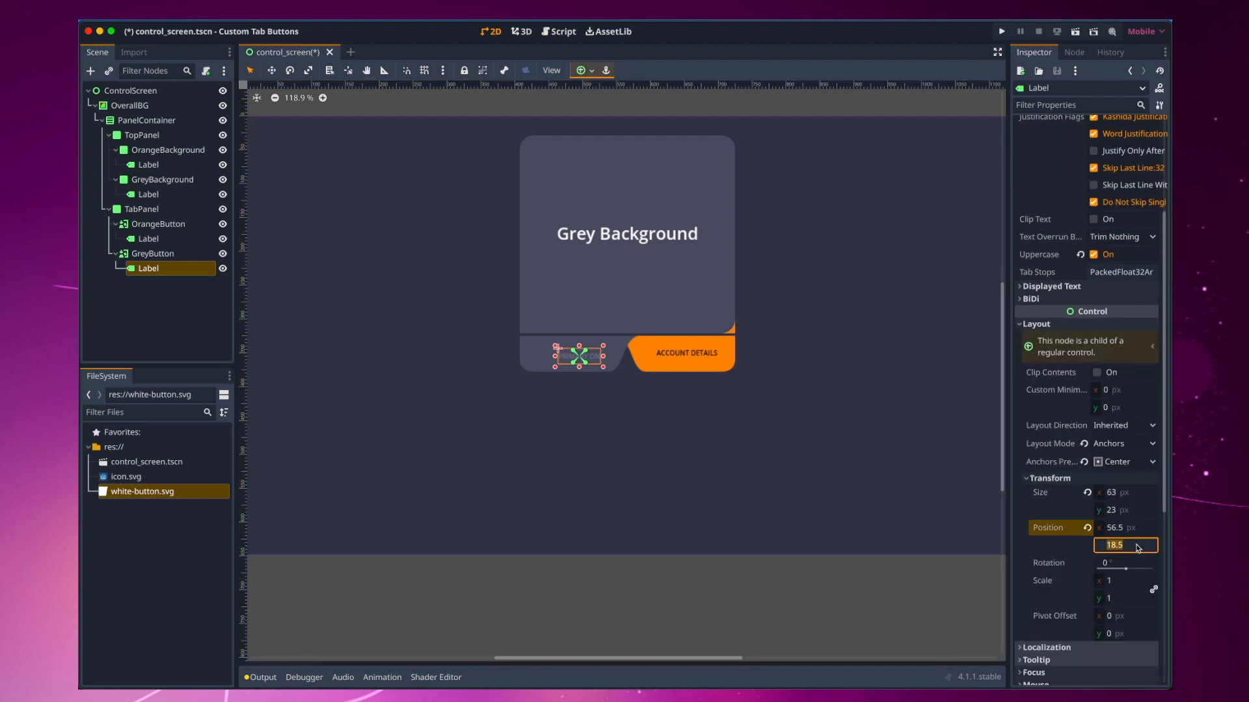
type("14")
key("Return")
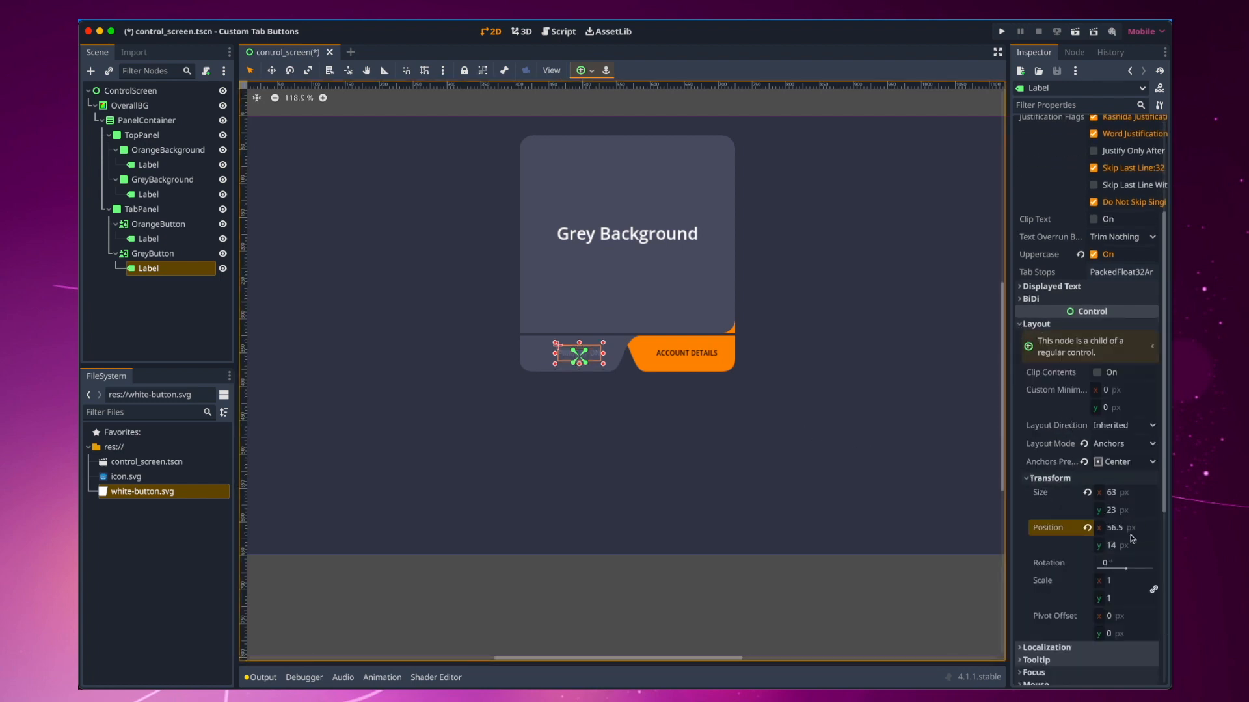
Step: Shift the Primary on label left to an x position of about 47 px and save the scene
left_click(1142, 527)
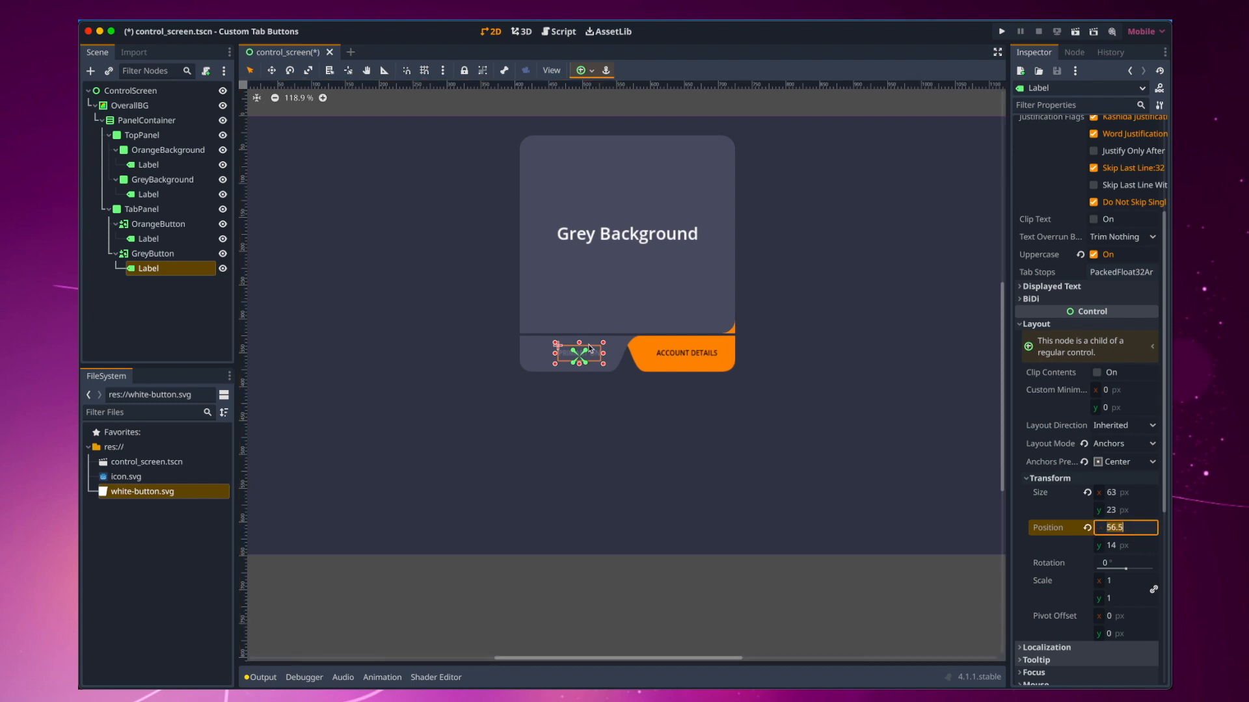
left_click(566, 356)
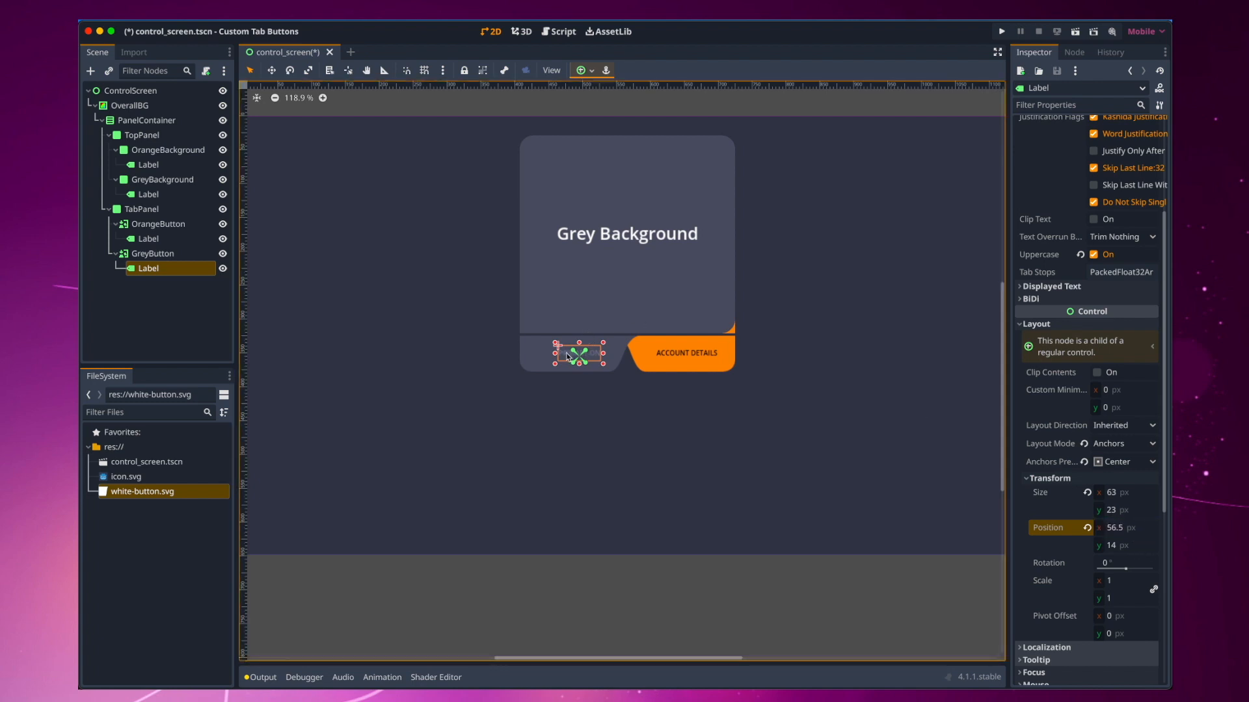
left_click_drag(565, 355, 562, 356)
key("ctrl+s")
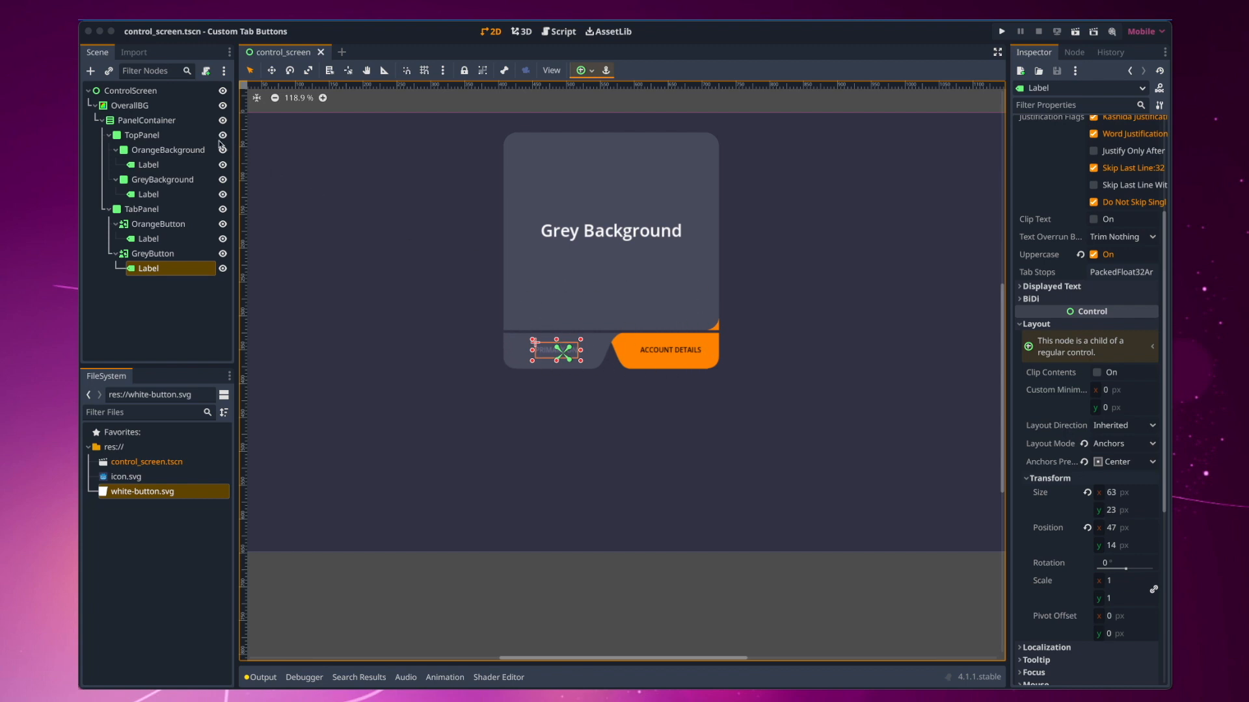
Step: Enable PanelContainer's separation theme override with a value of 0
left_click(149, 121)
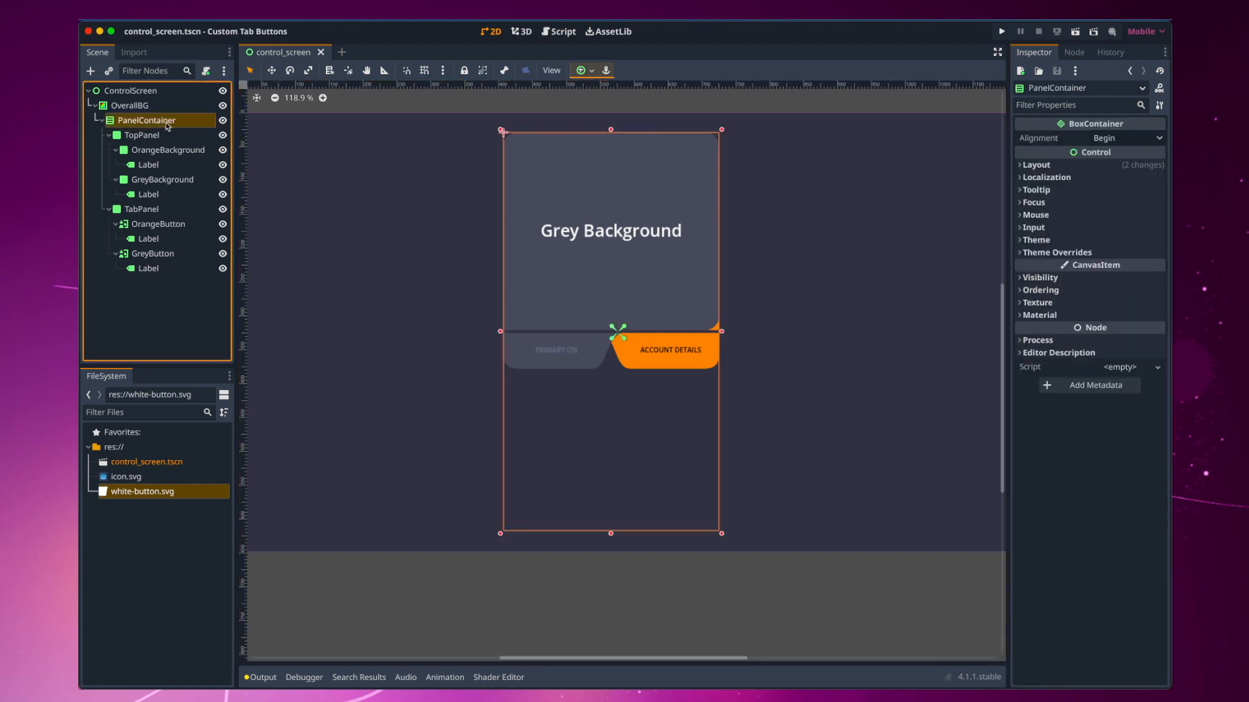
left_click(1020, 253)
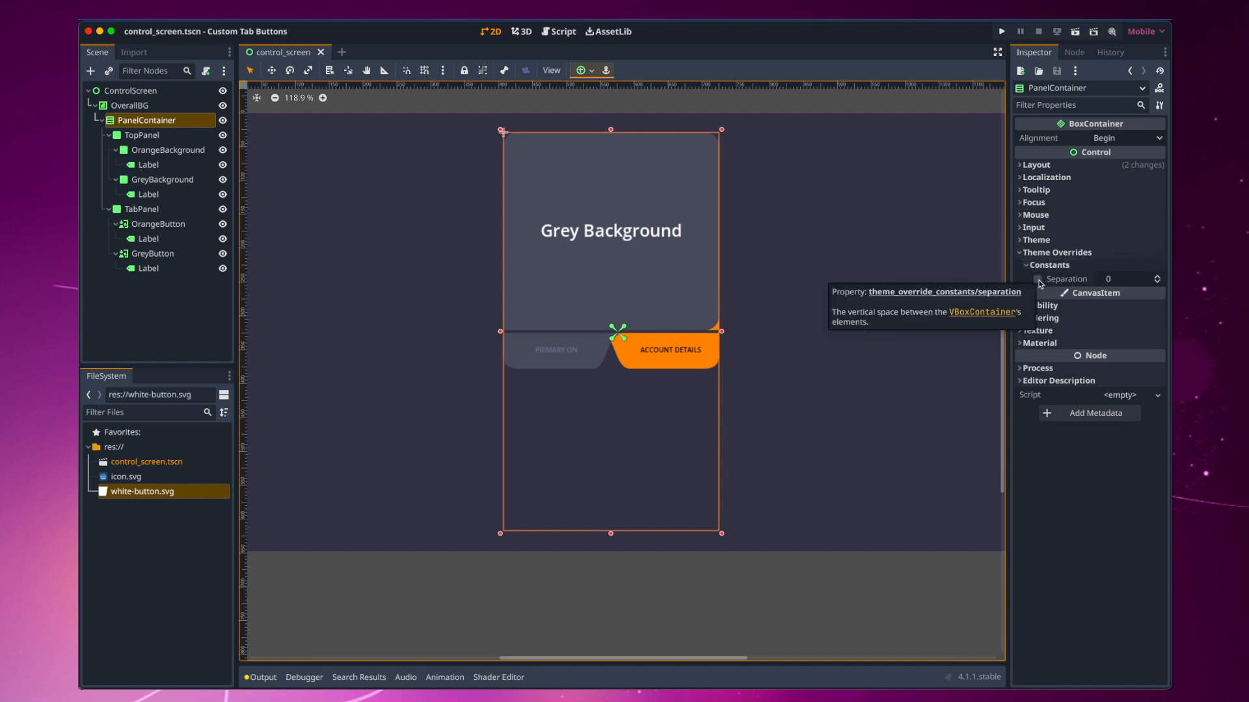
left_click(1038, 279)
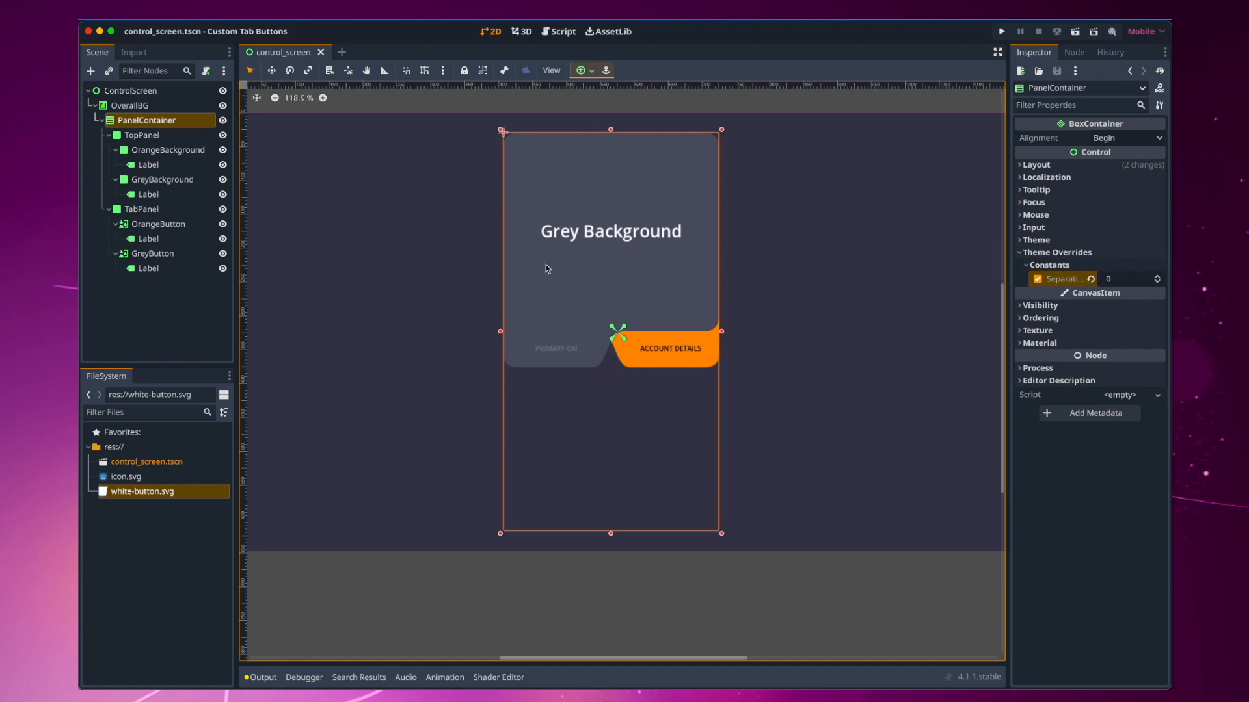
Step: Set TopPanel's custom minimum height to 530 px
left_click(139, 135)
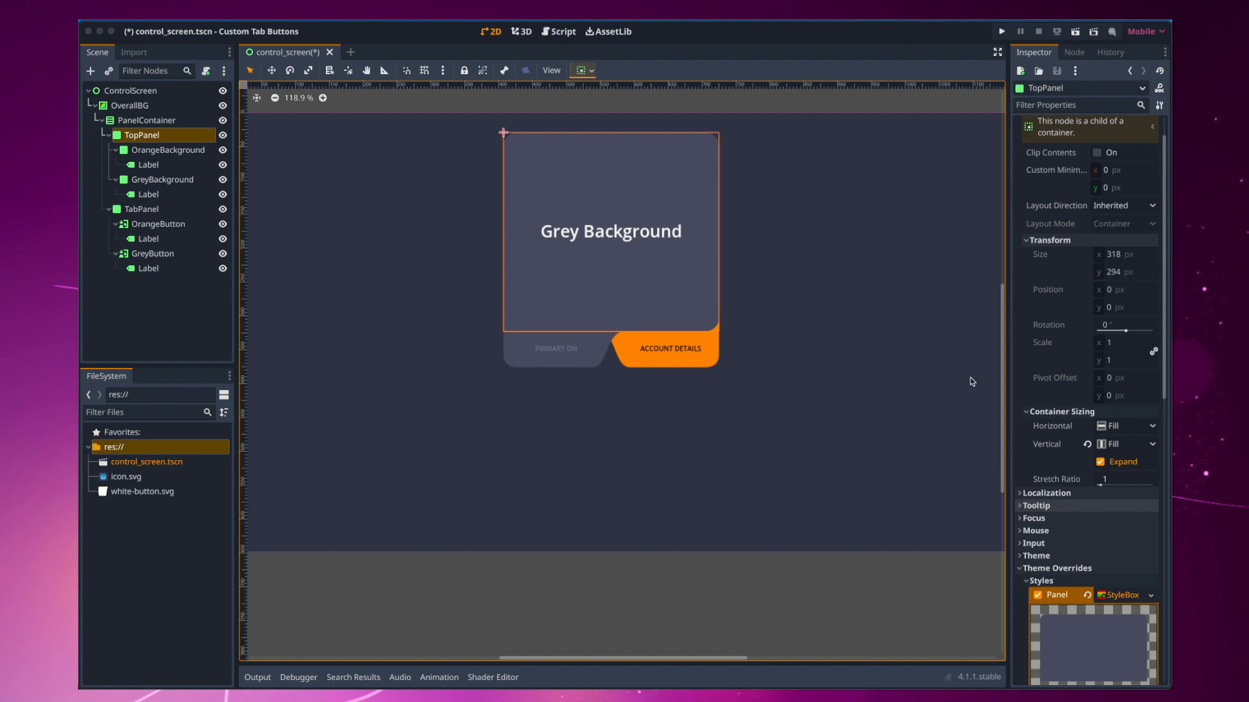
left_click(1124, 189)
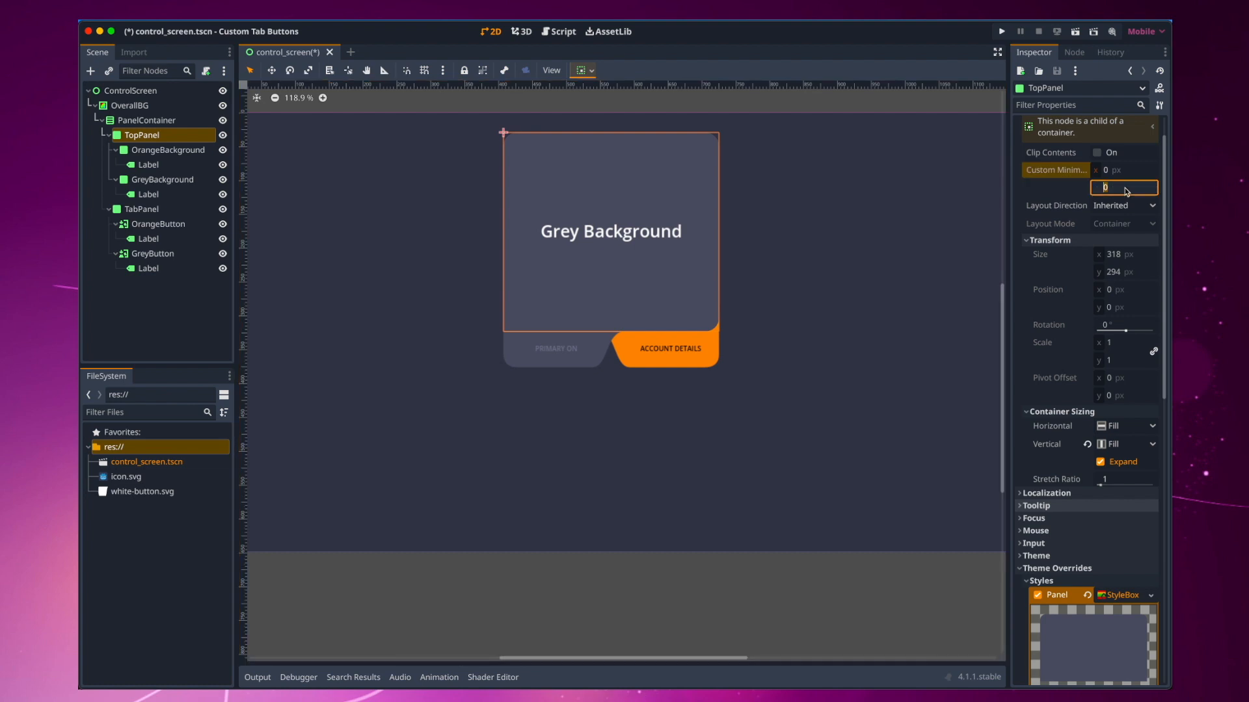
type("530")
key("Return")
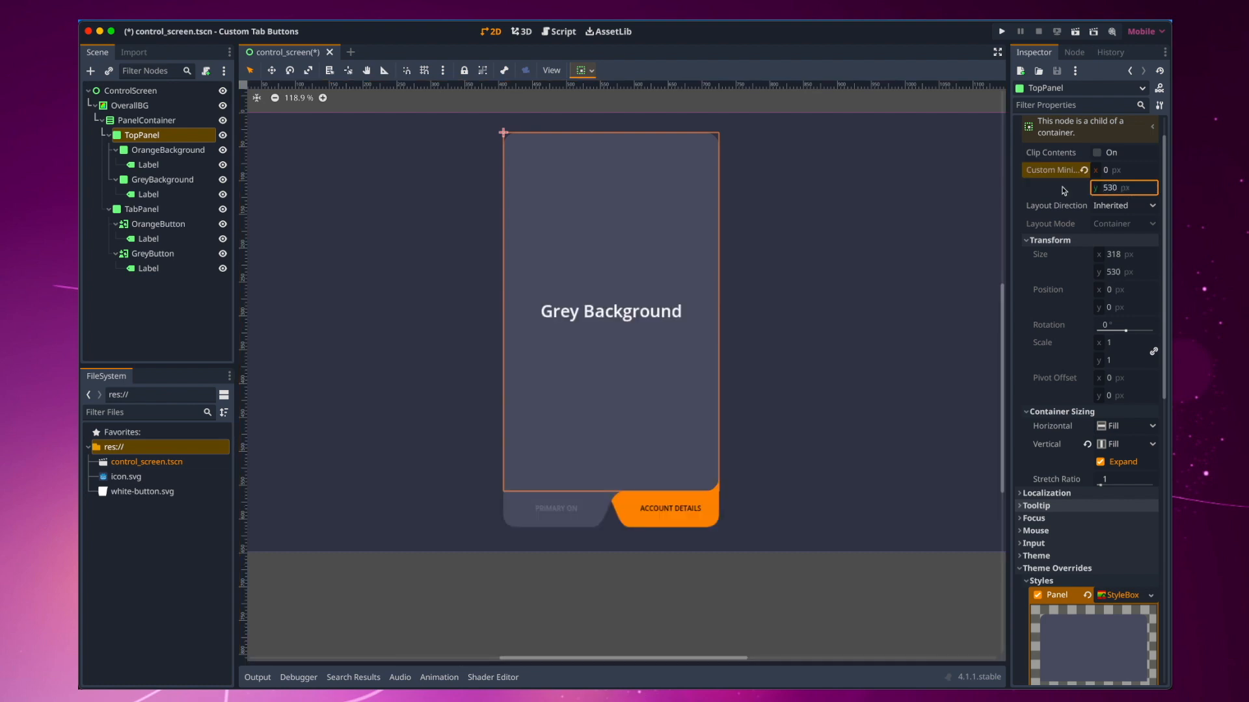
Step: Run the project to preview the card with its tab buttons, and close the preview window
left_click(554, 175)
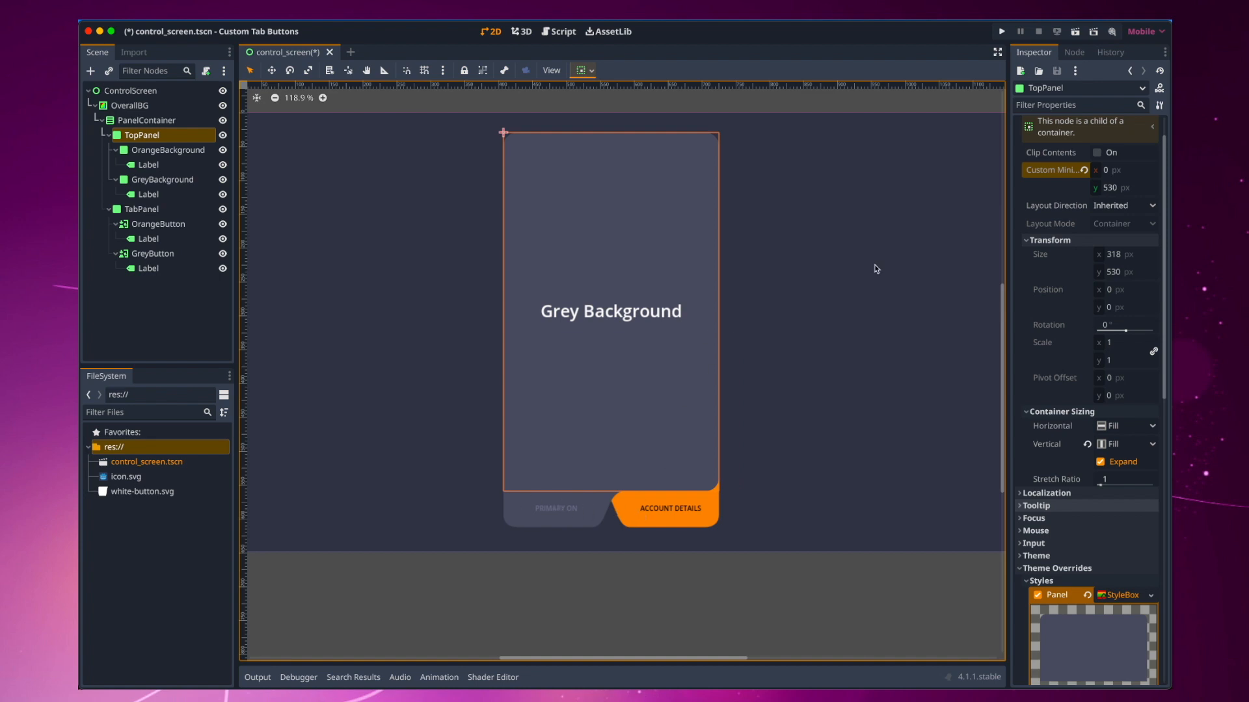
left_click(1001, 31)
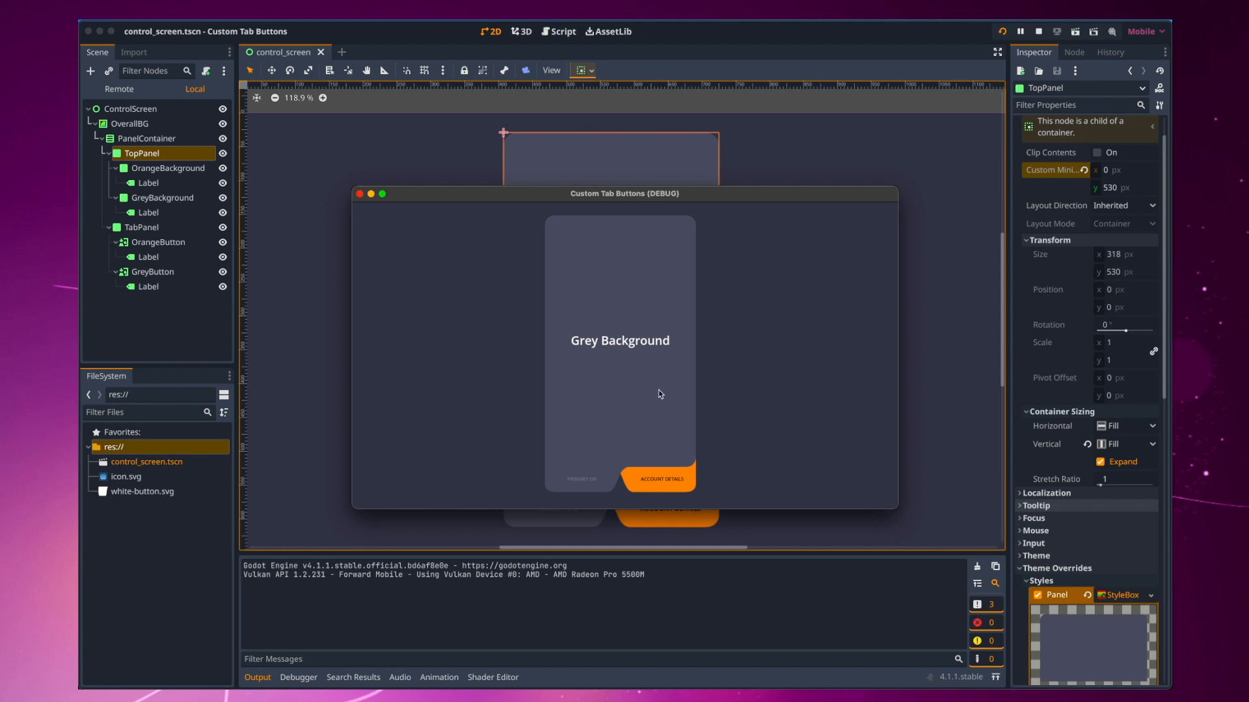
left_click(360, 194)
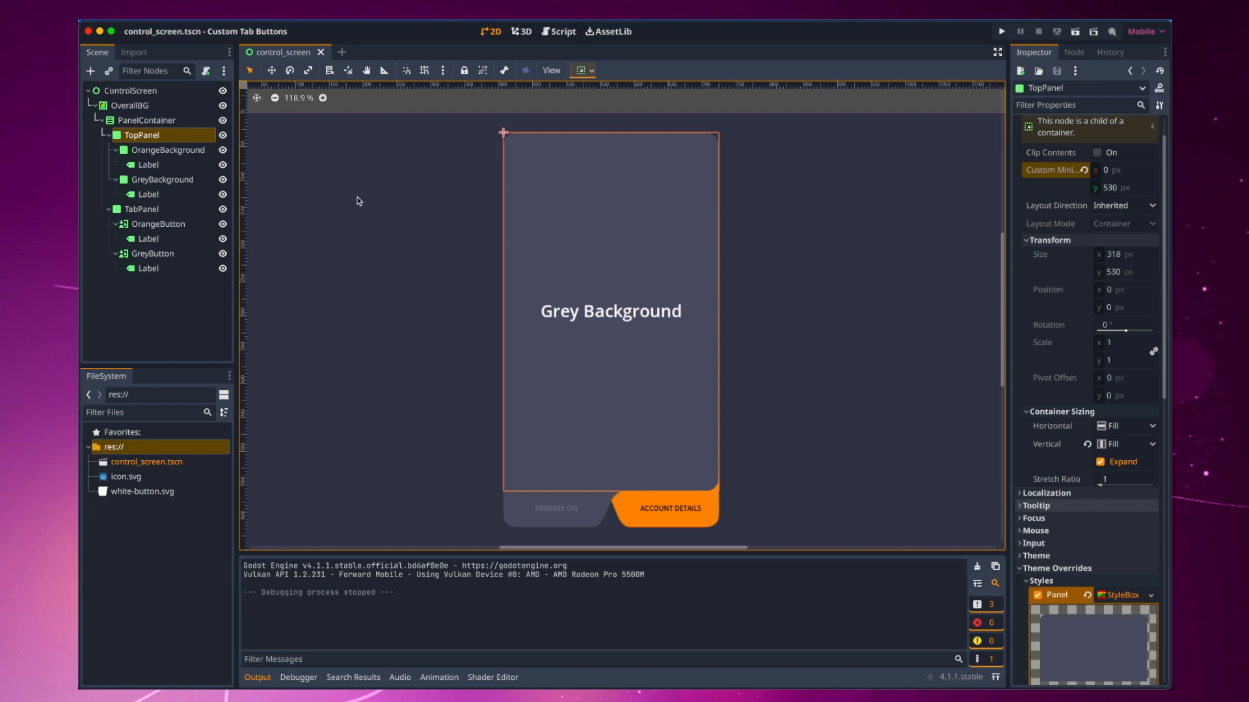
Step: Attach a new GDScript named control_screen.gd to the ControlScreen root node
left_click(154, 93)
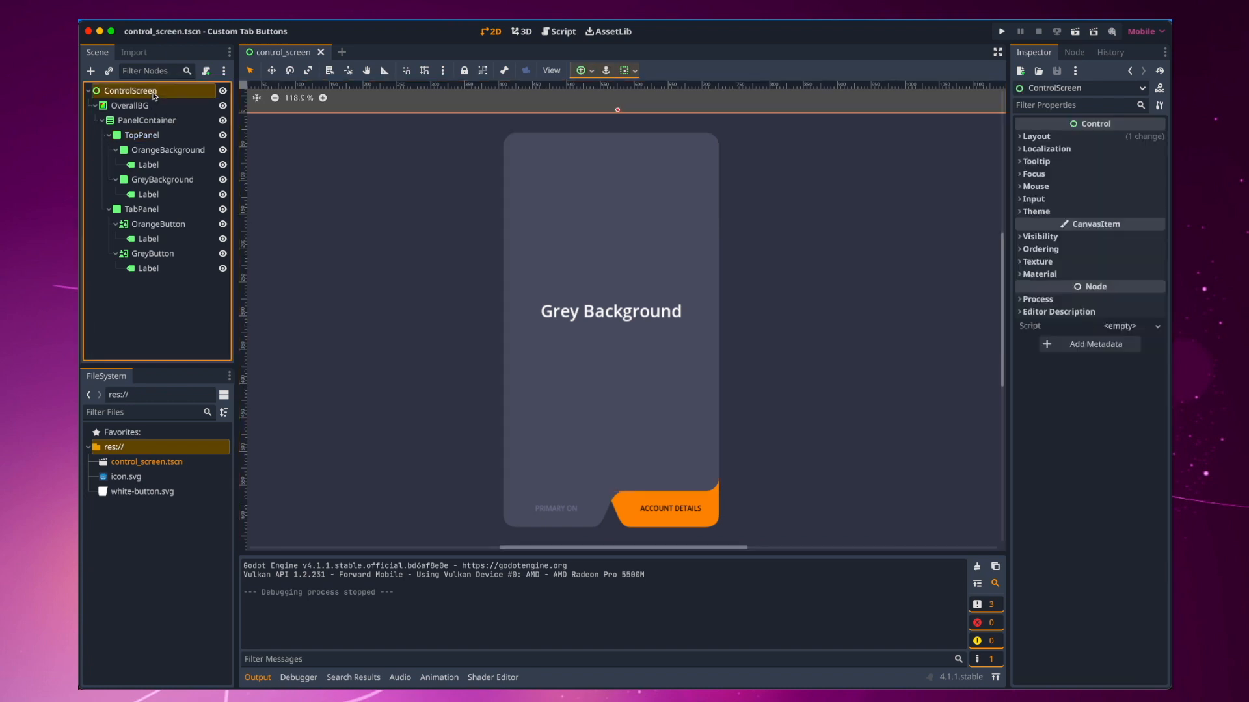
left_click(207, 72)
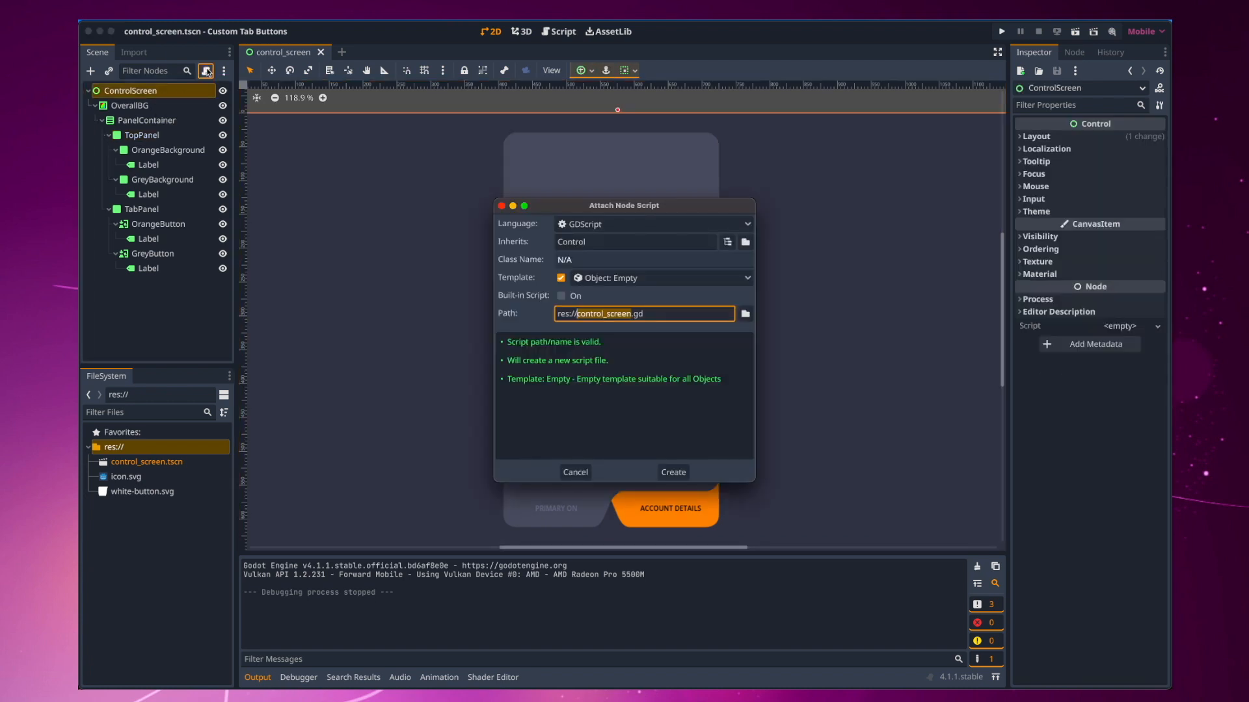
left_click(682, 473)
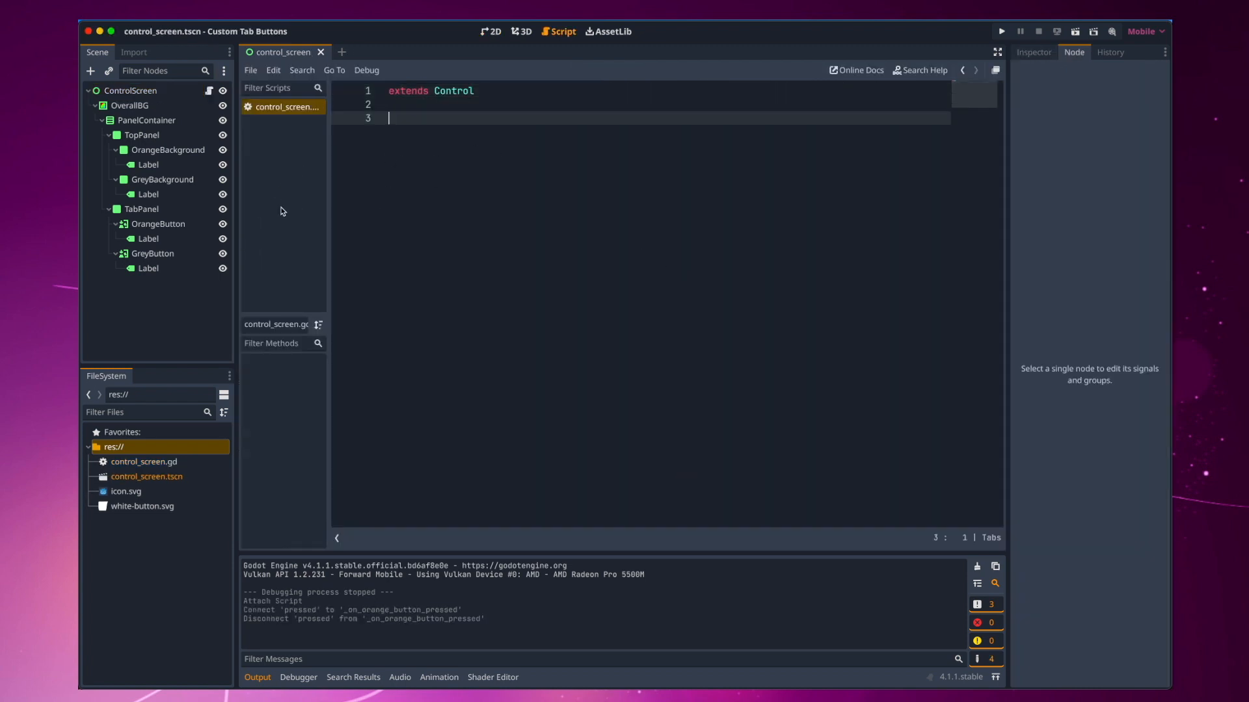
left_click_drag(180, 225, 438, 133, "ctrl")
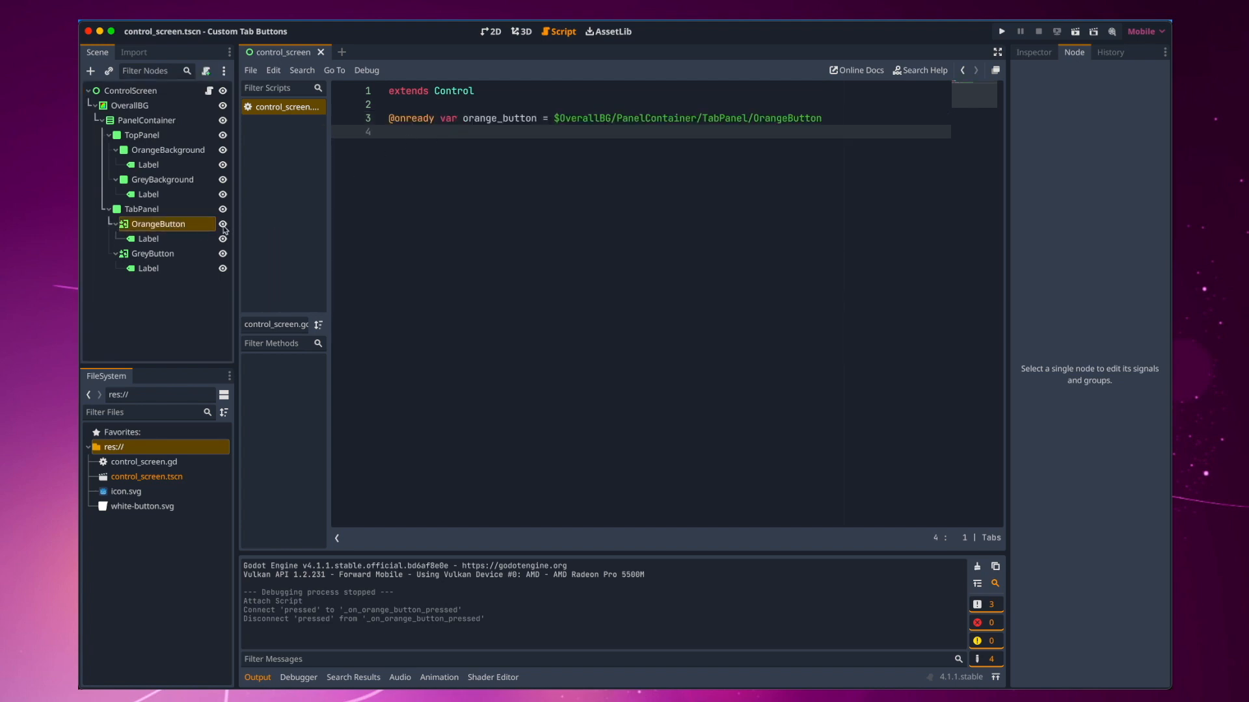
left_click_drag(168, 150, 487, 149, "ctrl")
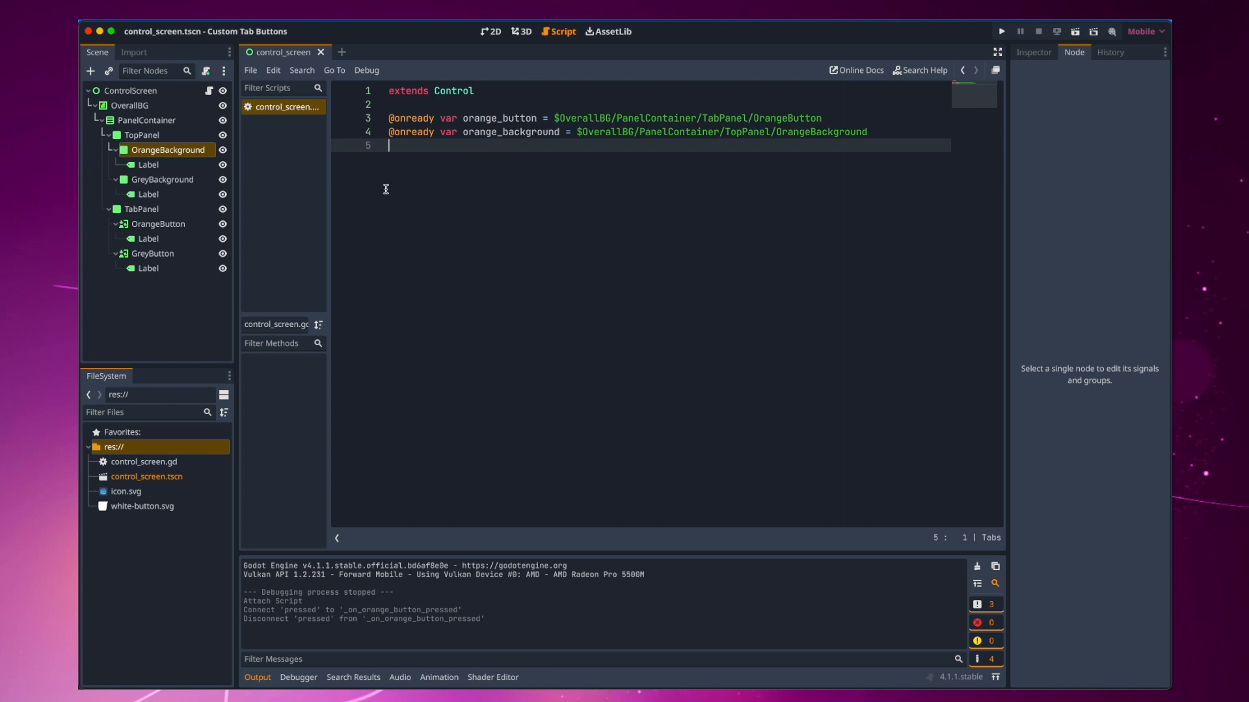
left_click_drag(199, 254, 409, 195, "ctrl")
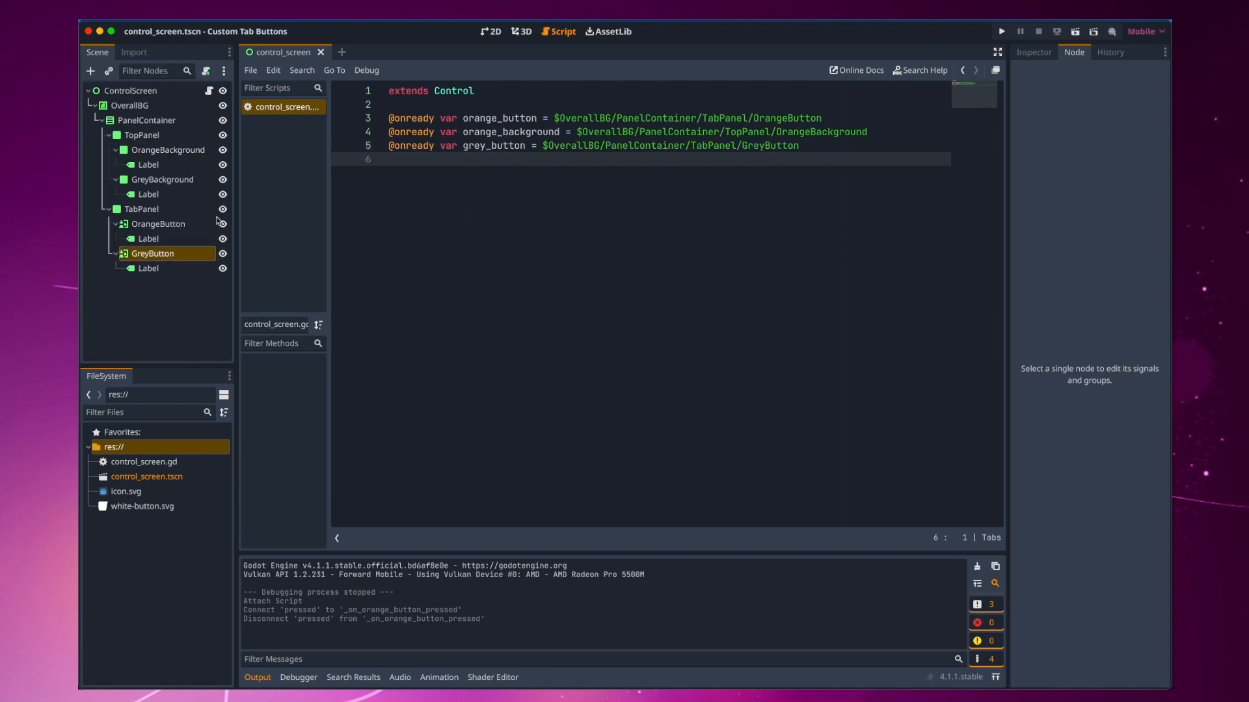
left_click_drag(175, 181, 449, 163, "ctrl")
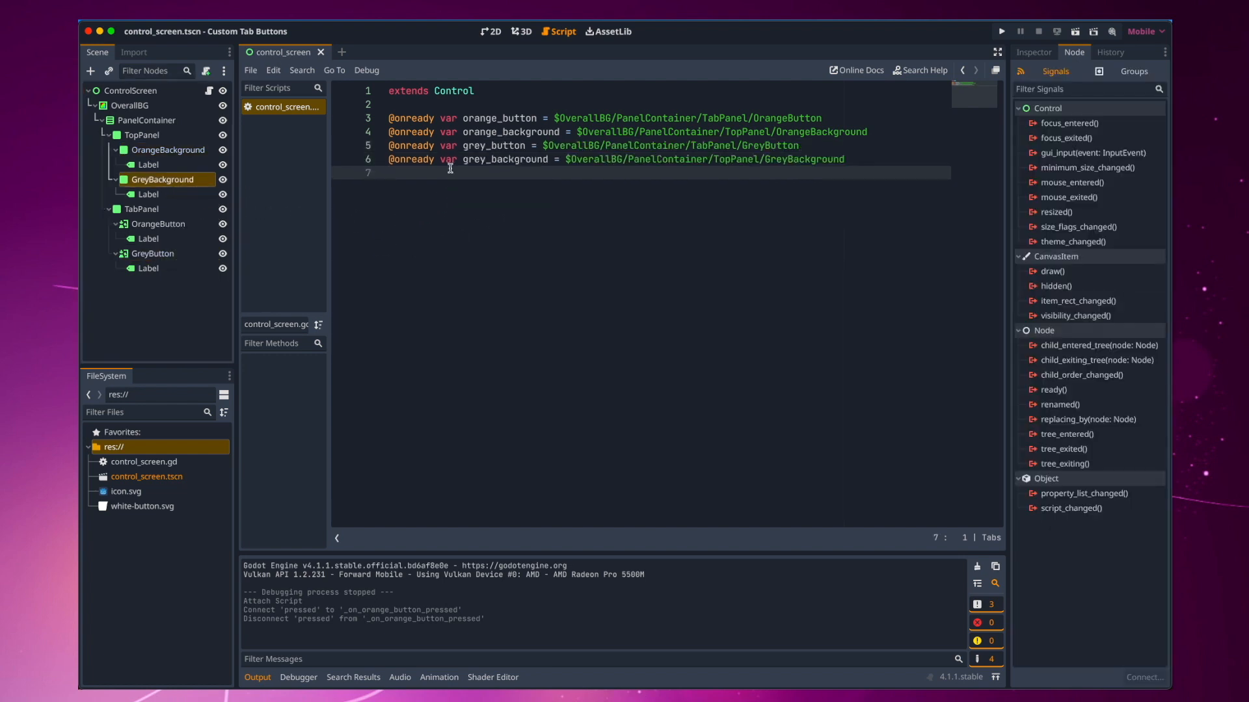
Step: Connect OrangeButton's pressed signal to _on_orange_button_pressed on ControlScreen and delete the placeholder function body
left_click(147, 225)
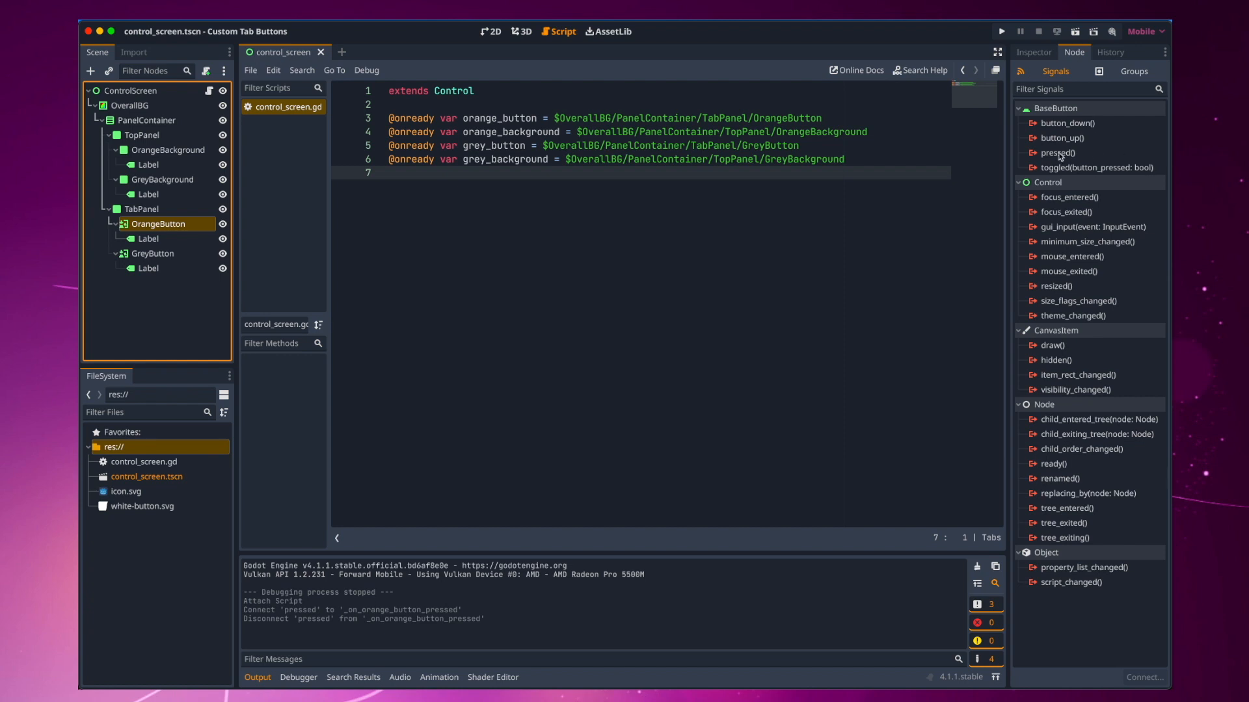
double_click(1058, 155)
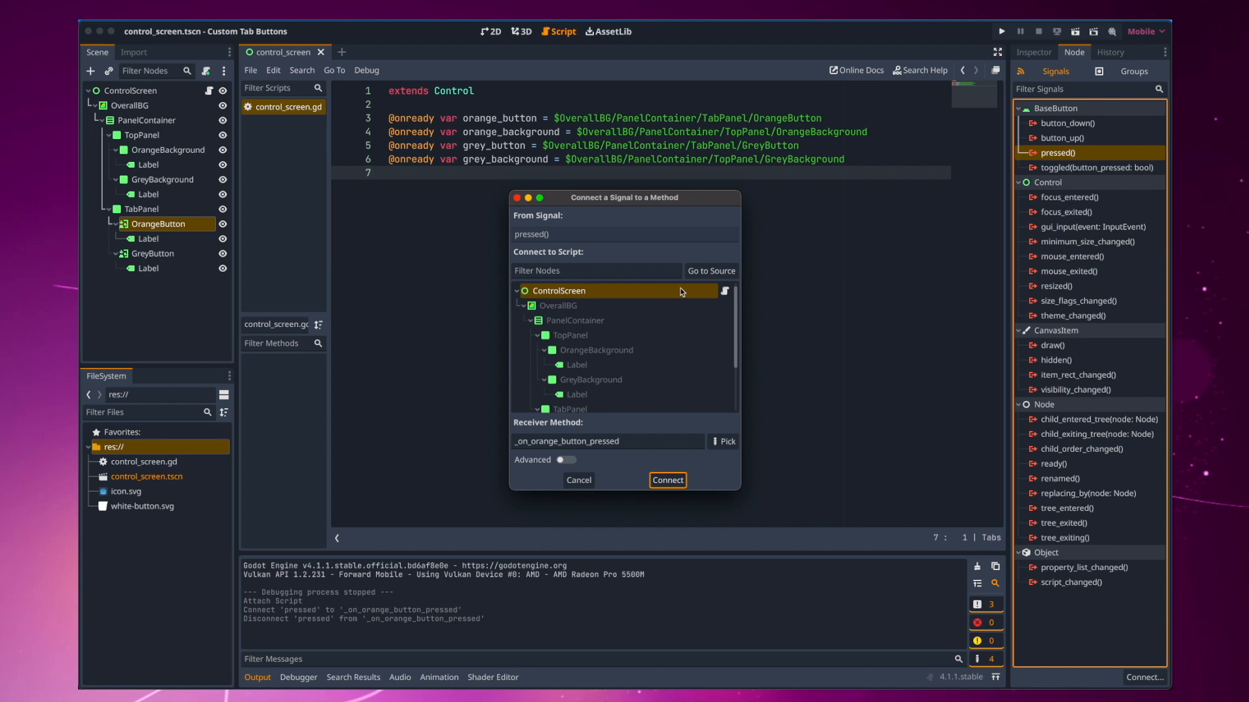
left_click(669, 481)
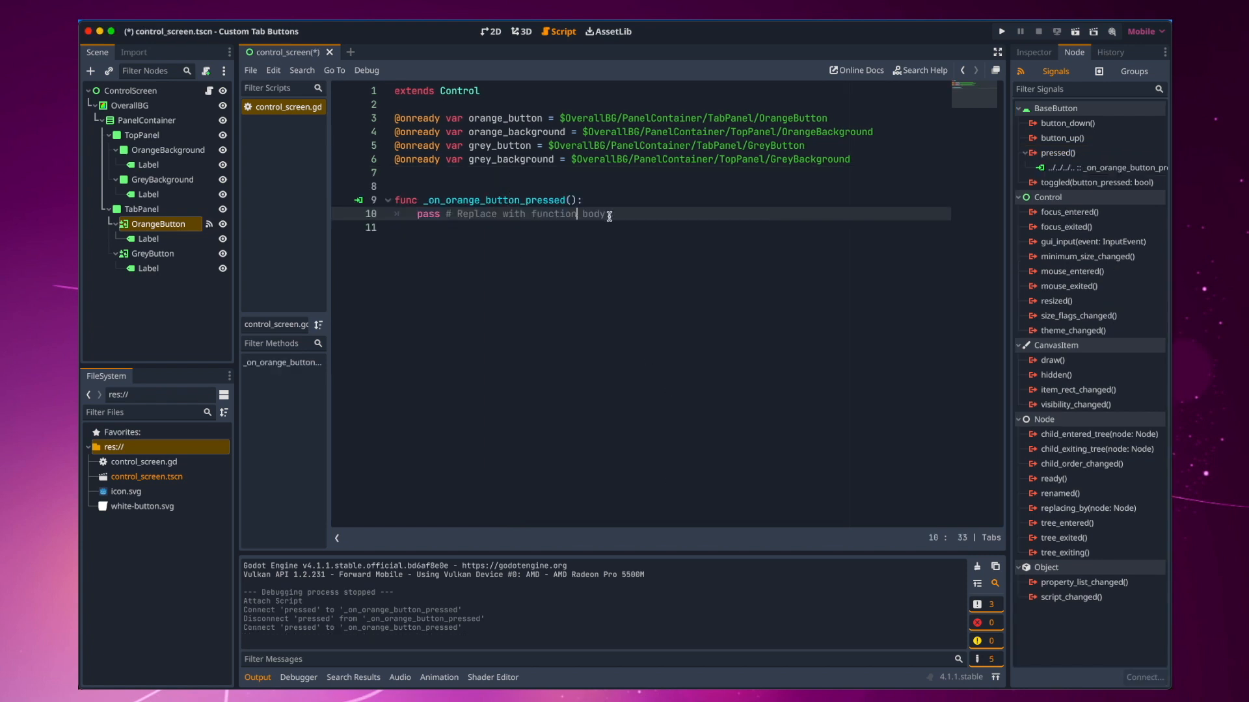
left_click_drag(610, 214, 420, 214)
key("BackSpace")
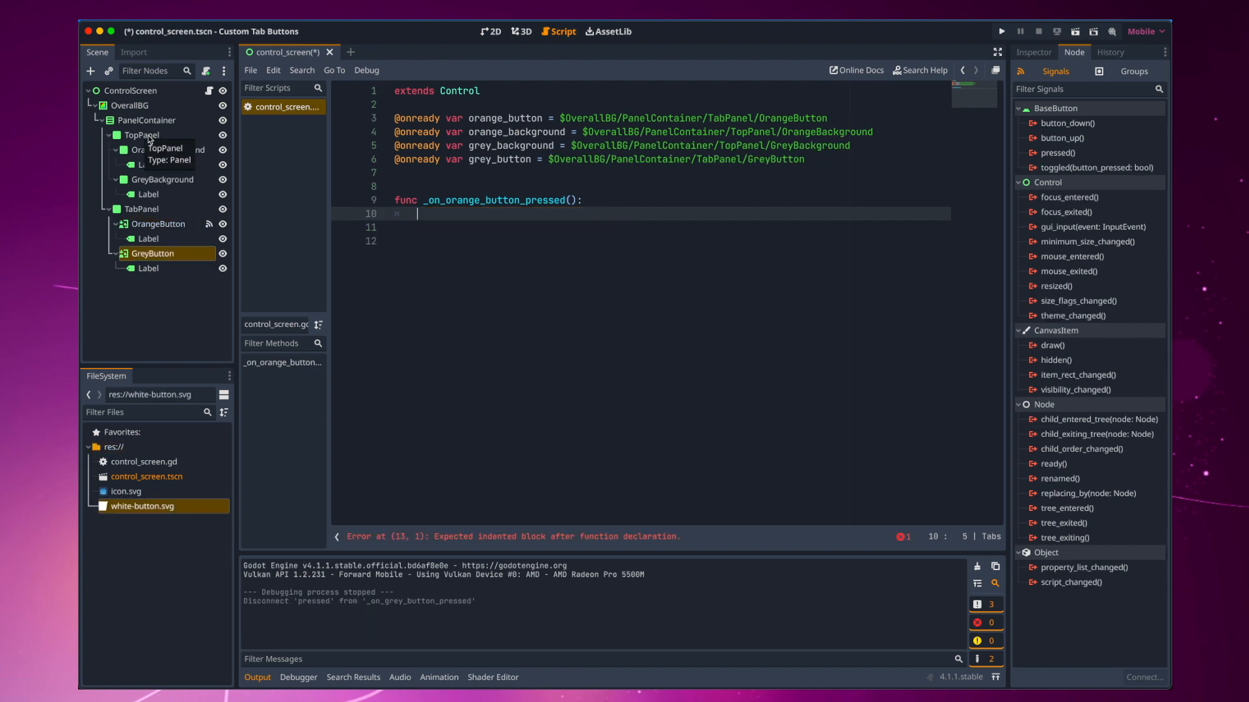
left_click(144, 136)
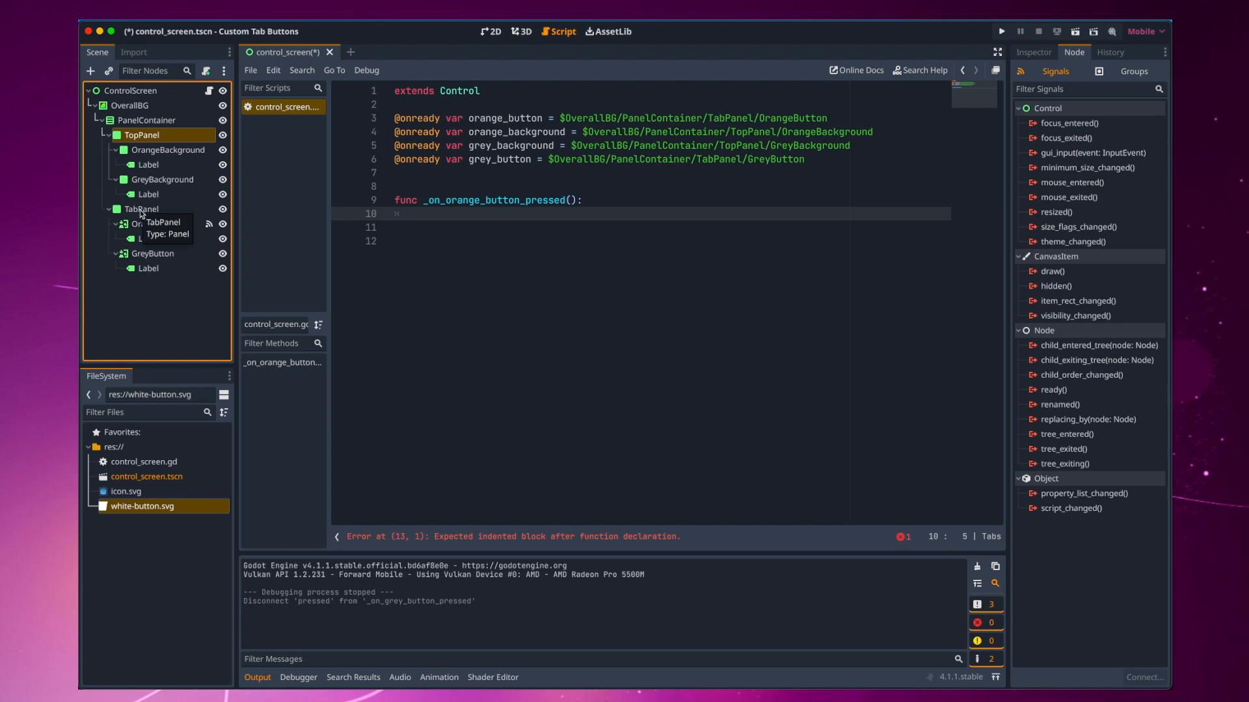
left_click(142, 210, "ctrl")
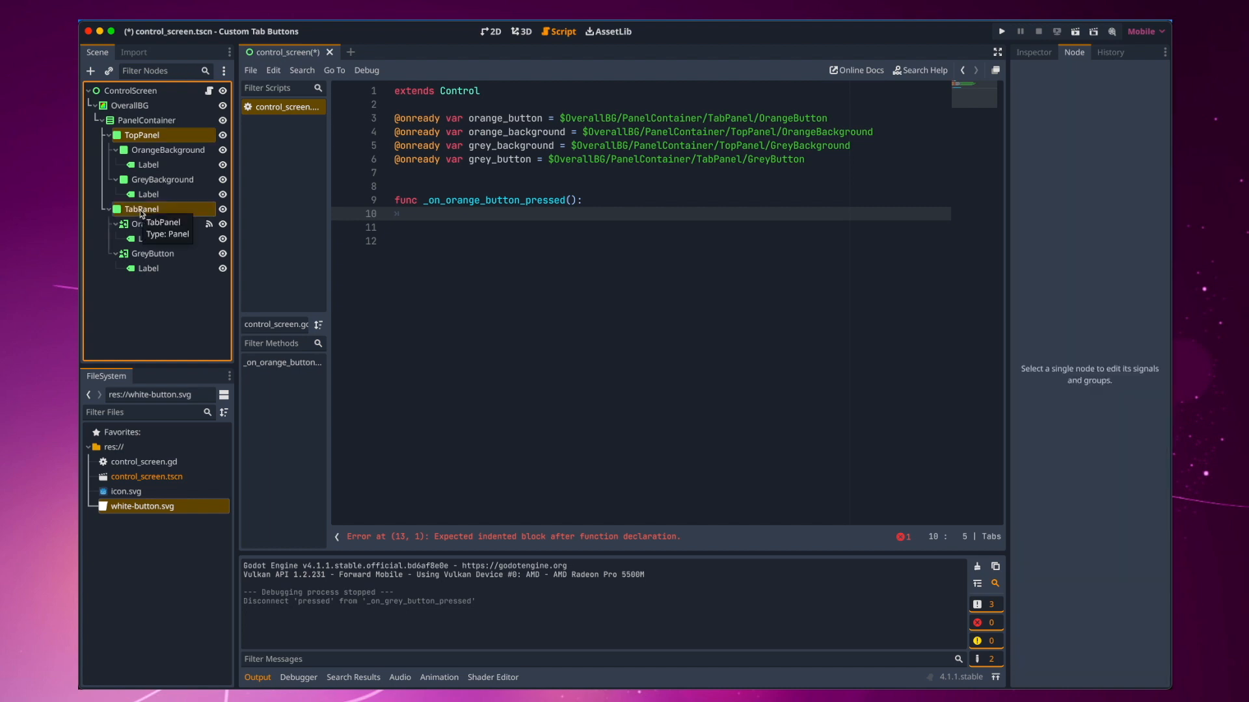
left_click_drag(142, 213, 398, 171)
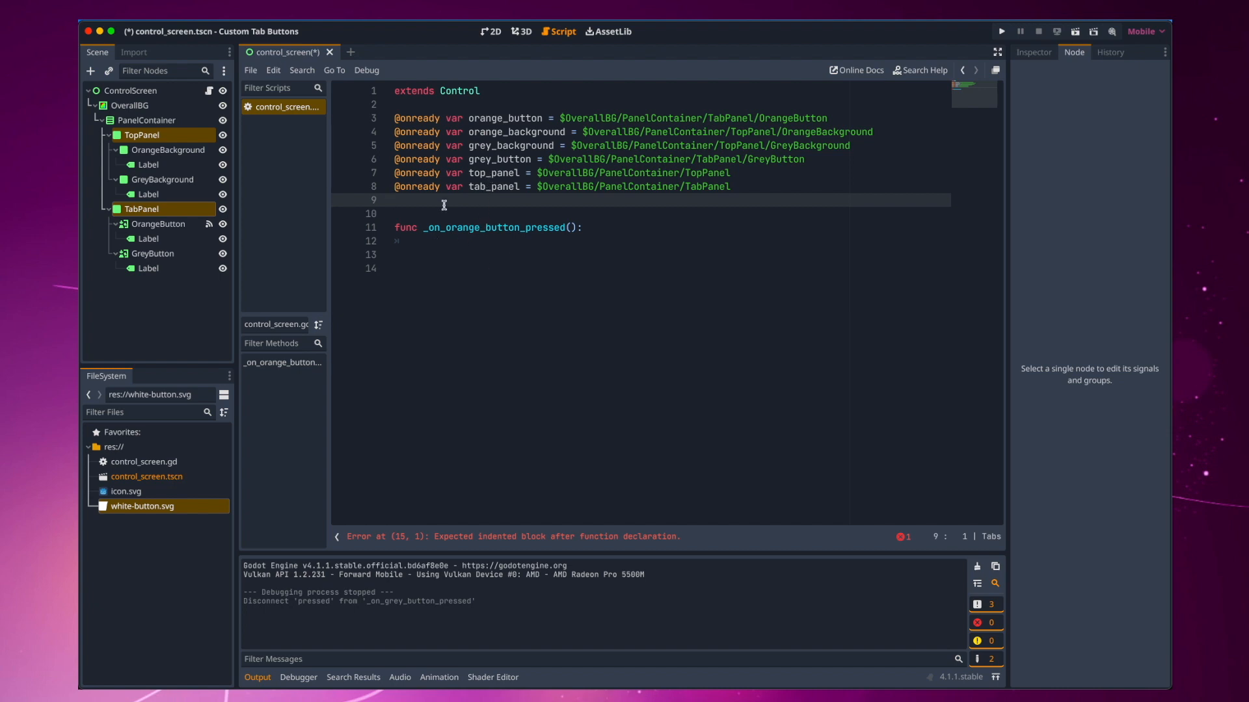
Step: Try reordering TabPanel's children in the 2D view so OrangeButton comes after GreyButton, and undo the reorder
left_click(168, 225)
left_click(490, 31)
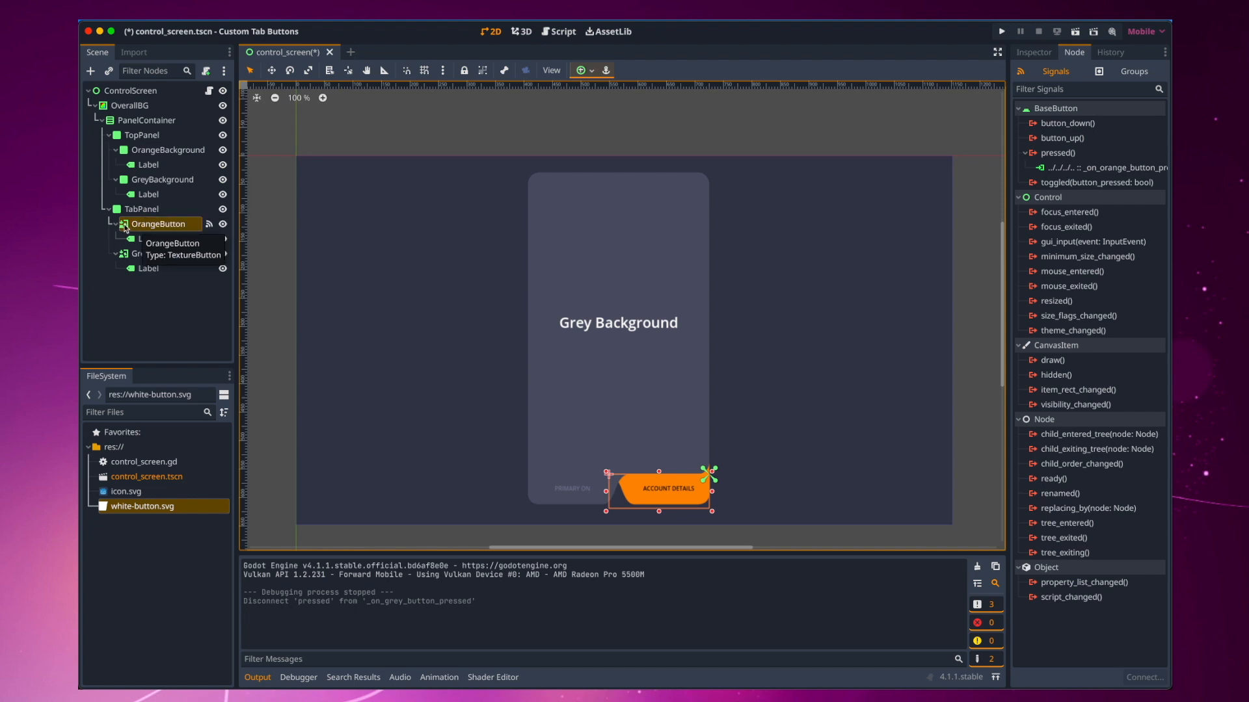
mouse_move(125, 227)
left_mouse_down()
mouse_move(117, 277)
mouse_move(142, 226)
mouse_move(134, 220)
left_mouse_up()
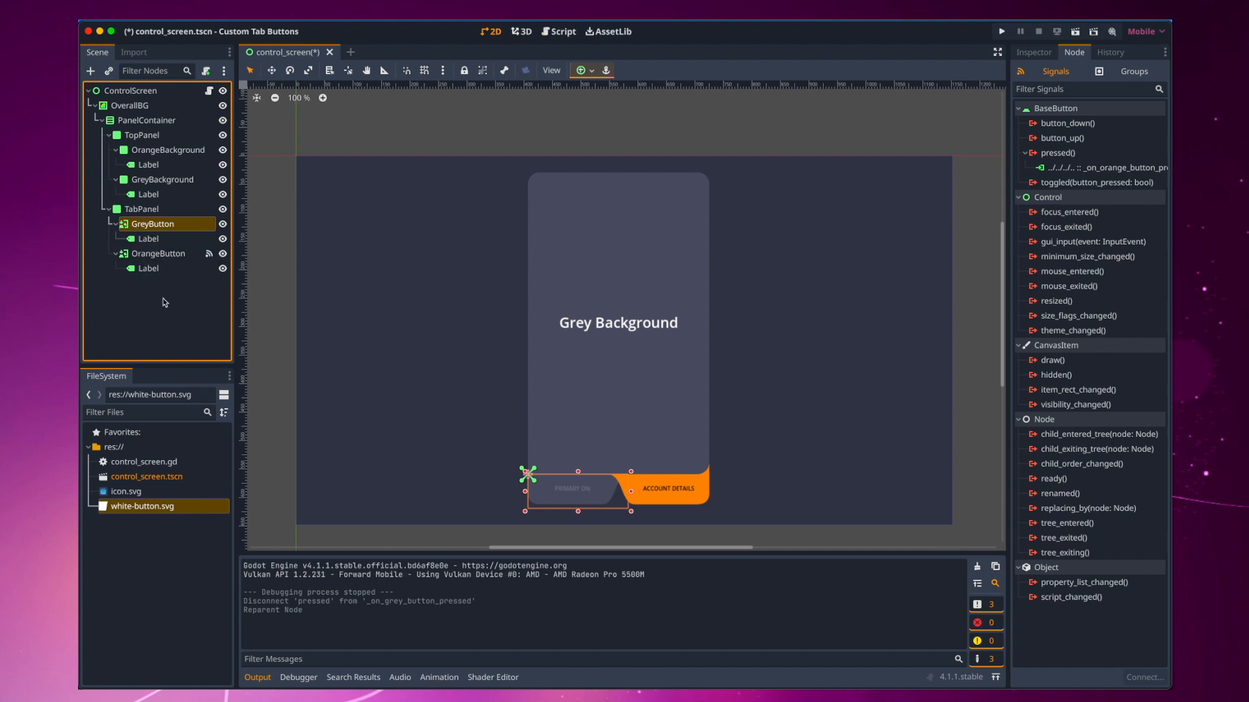
key("ctrl+z")
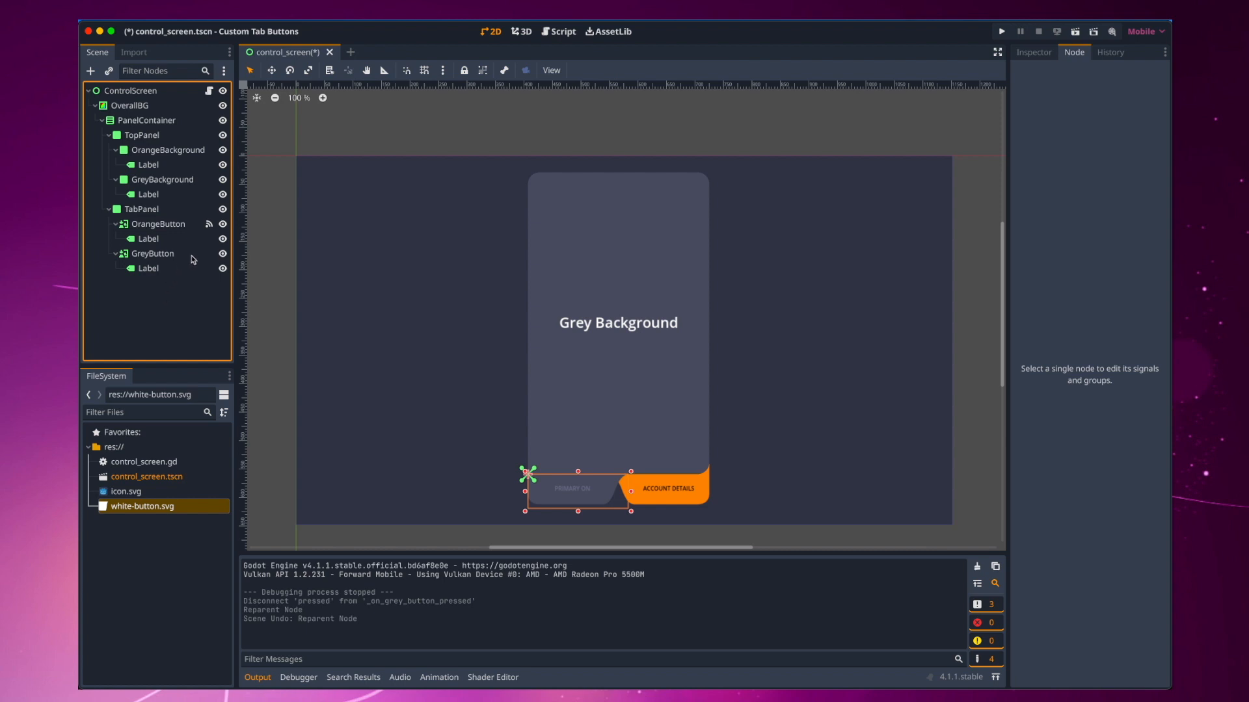
Step: In the script's _on_orange_button_pressed function, add the line tab_panel.move_child(orange_button, 1)
left_click(558, 32)
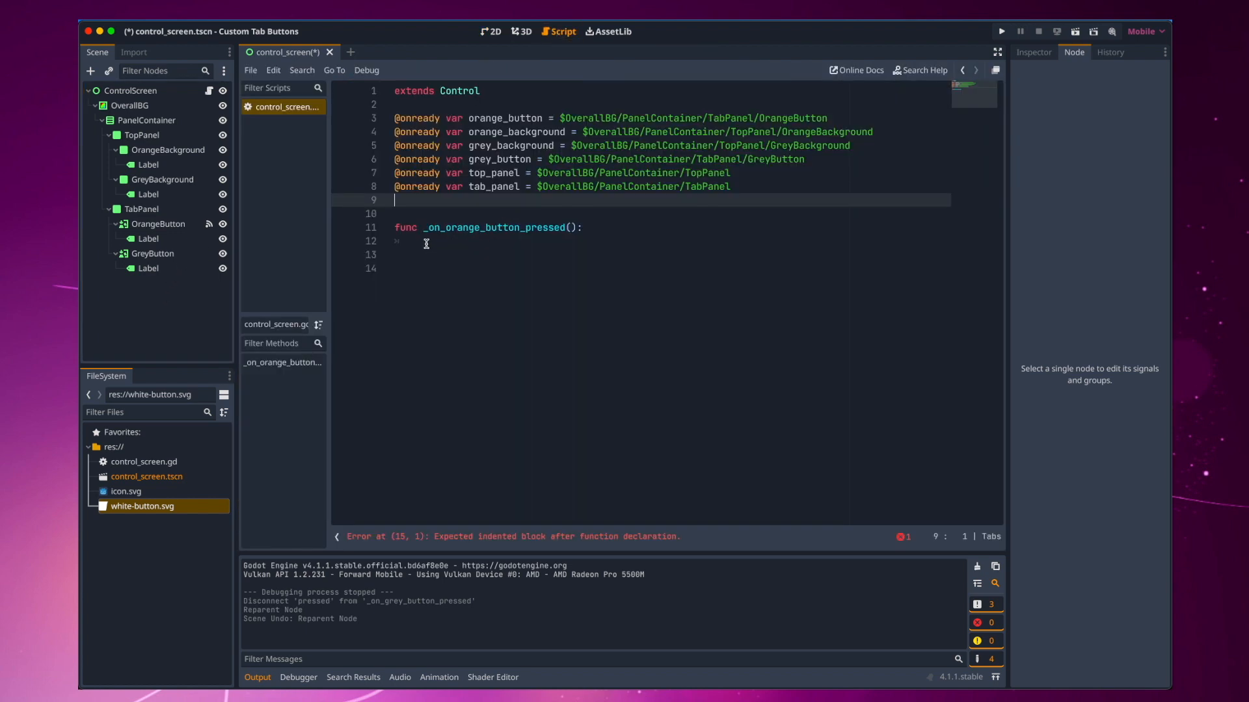
left_click(426, 244)
type("tab")
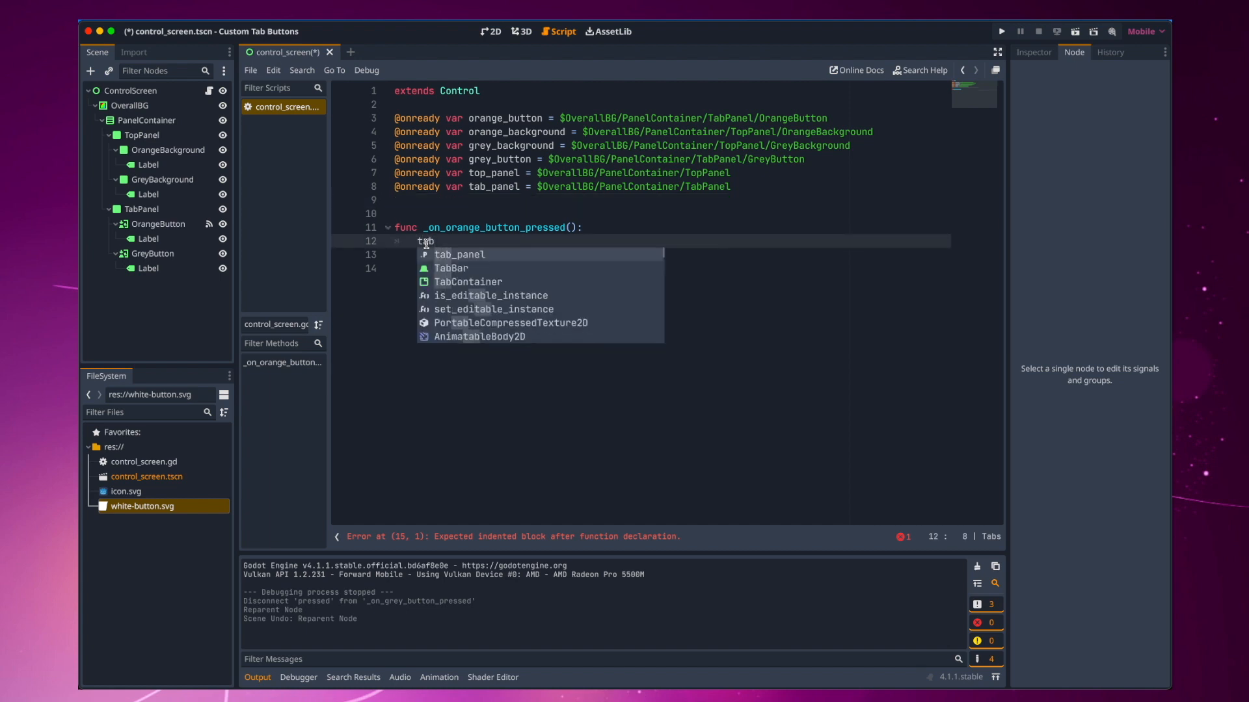
key("Return")
type(".move")
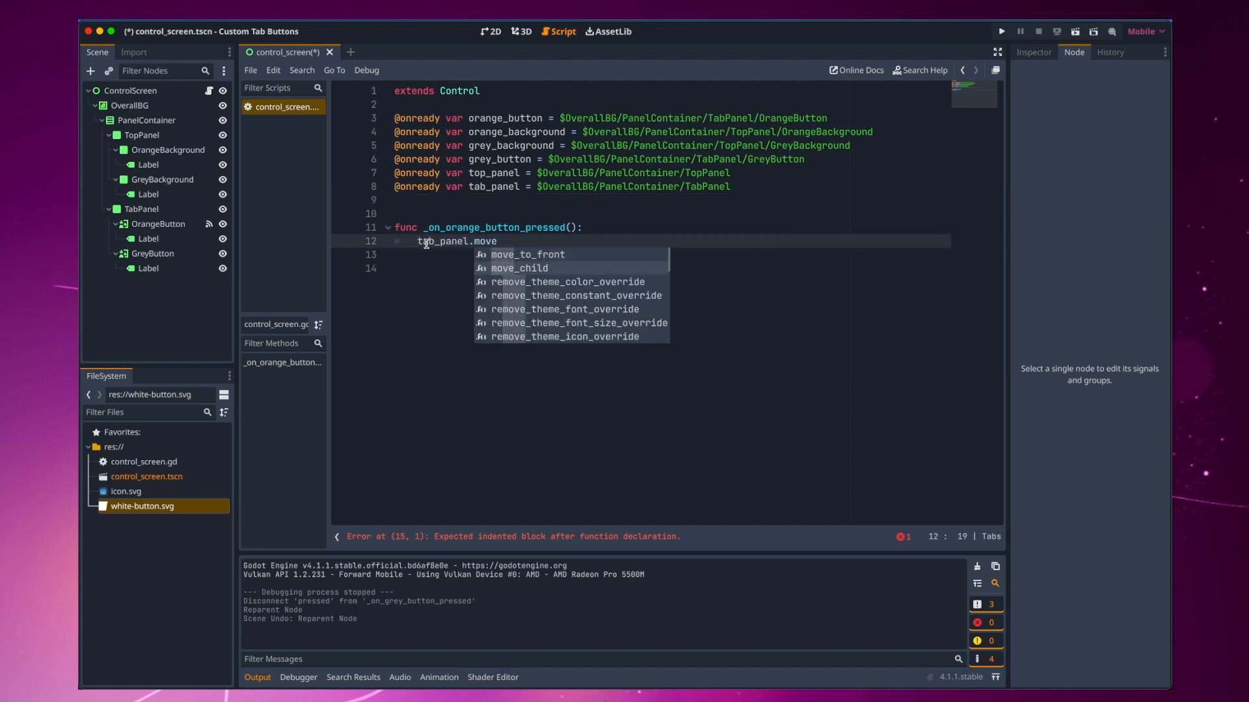
key("Return")
type("oran")
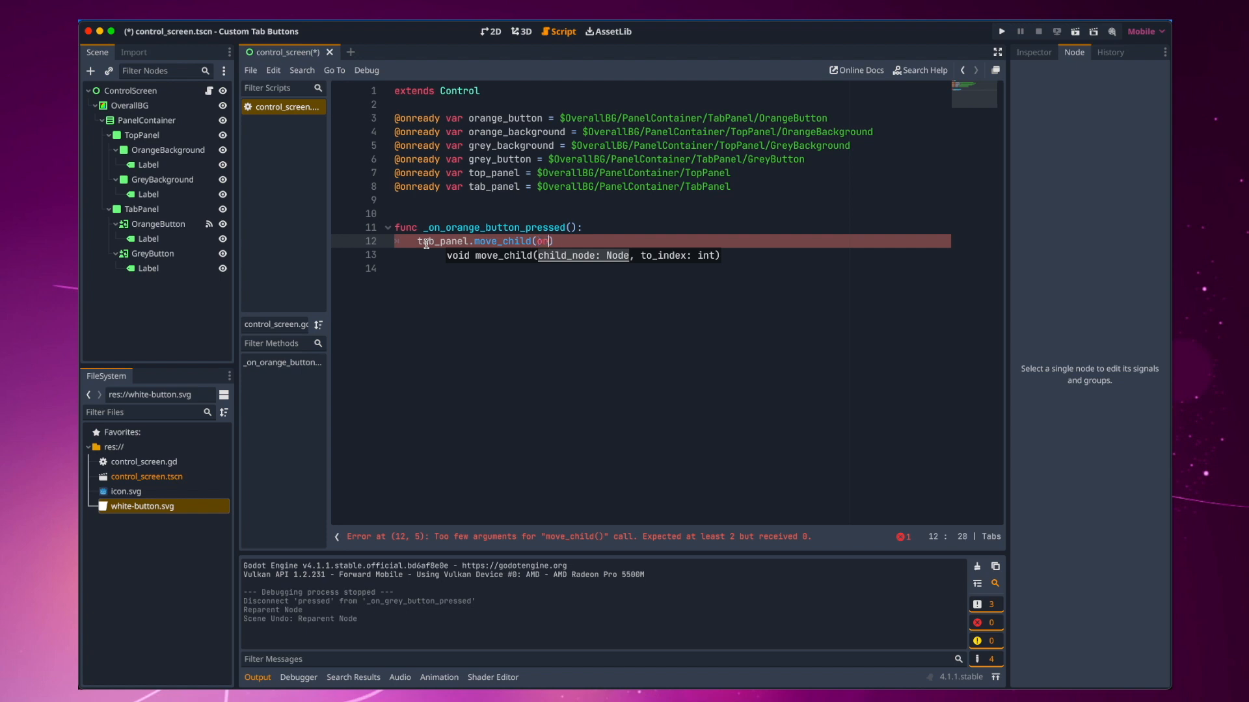
key("Return")
type(", 1")
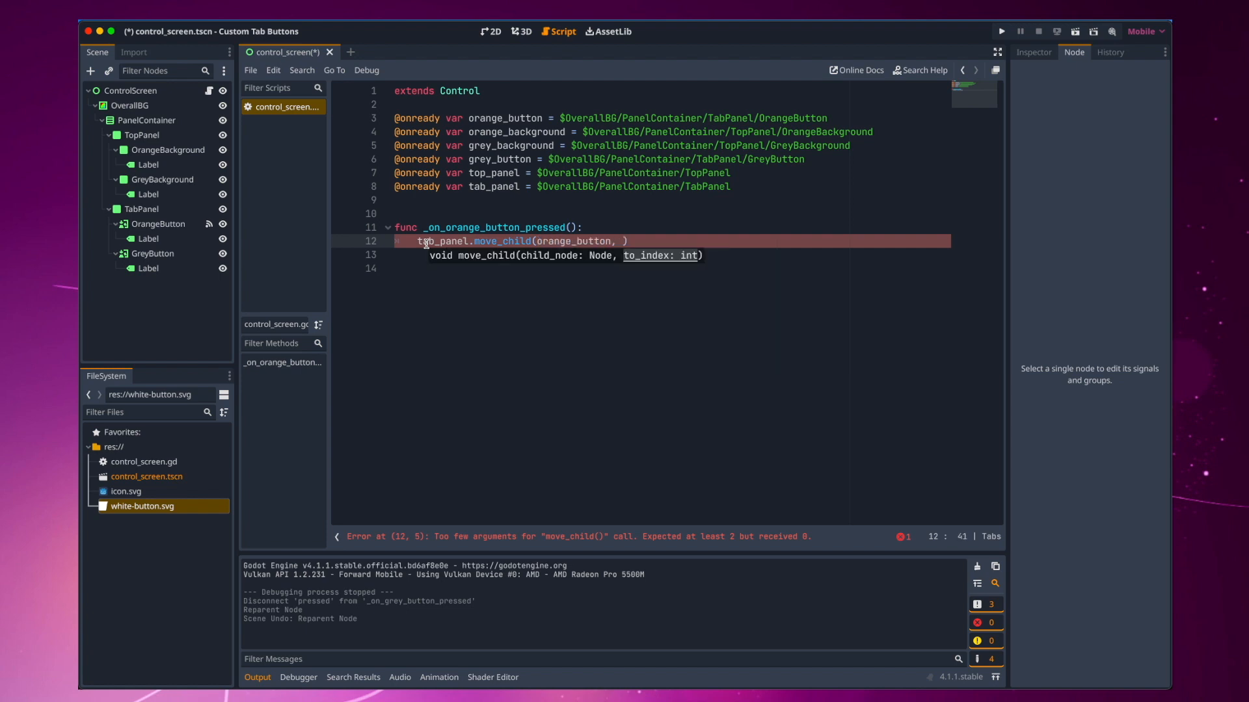
key("End")
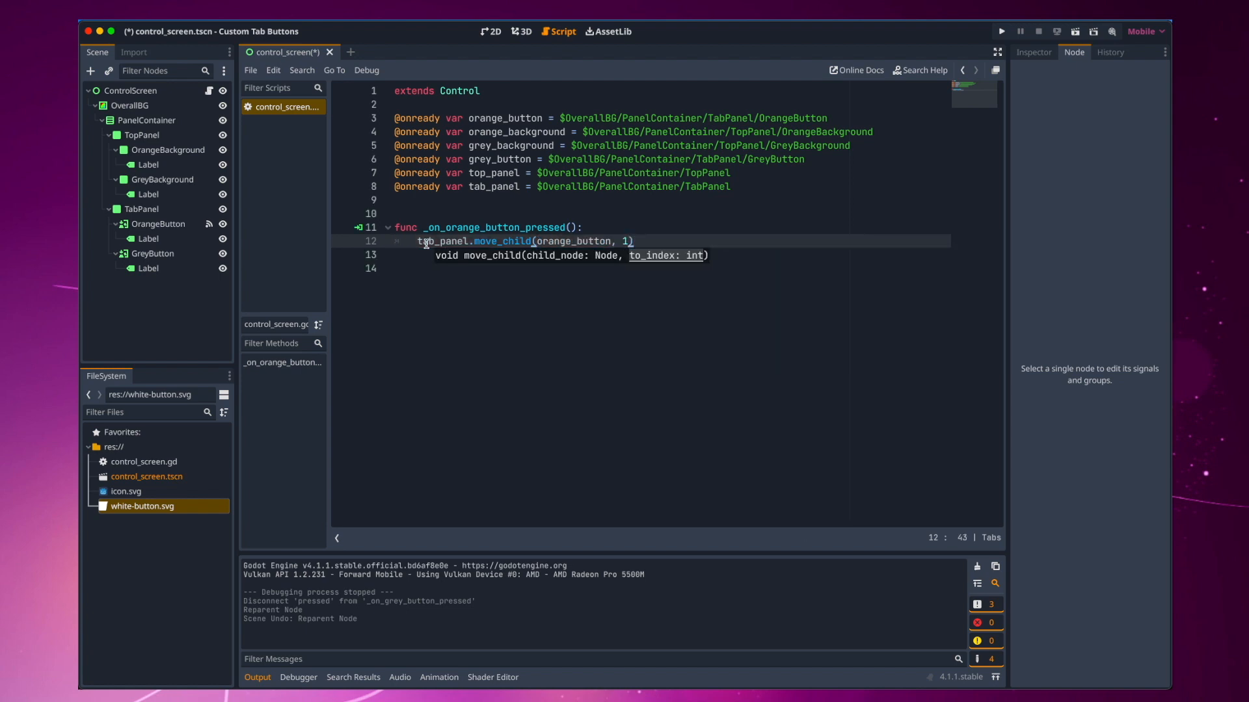
Step: Add top_panel.move_child(orange_background, 1) as the second line of _on_orange_button_pressed
key("Return")
type("top")
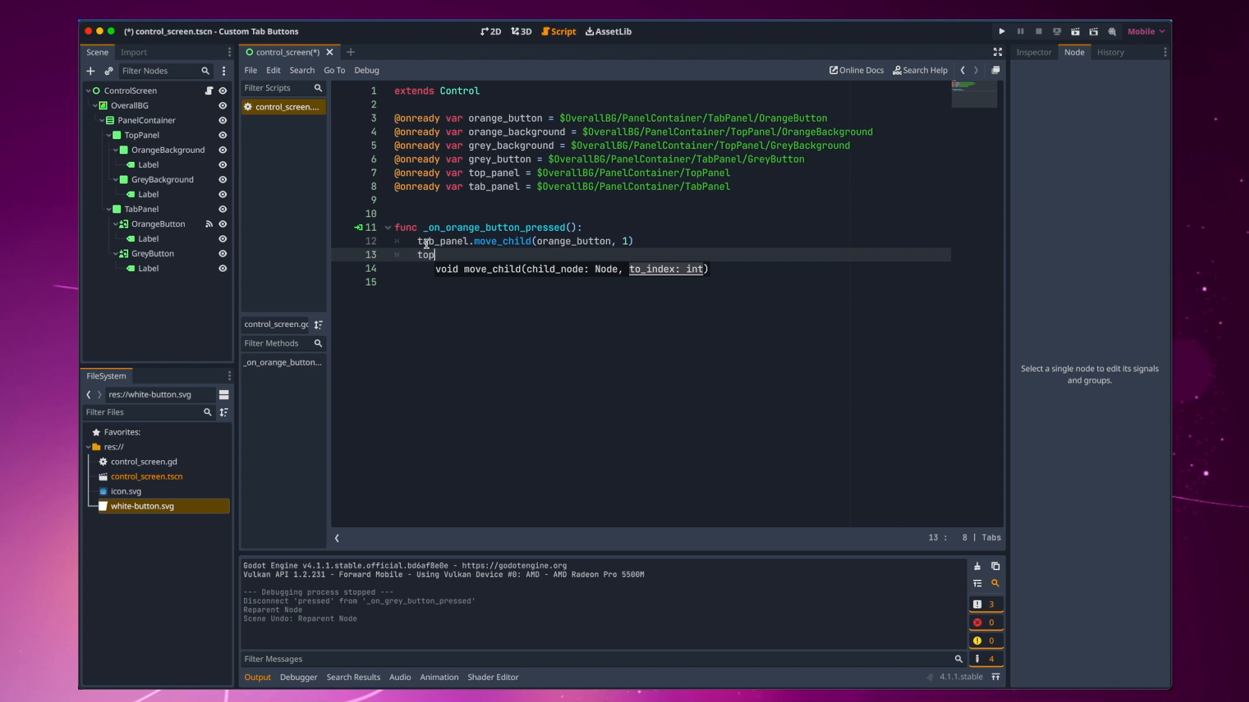
type("_panel.mov")
key("Return")
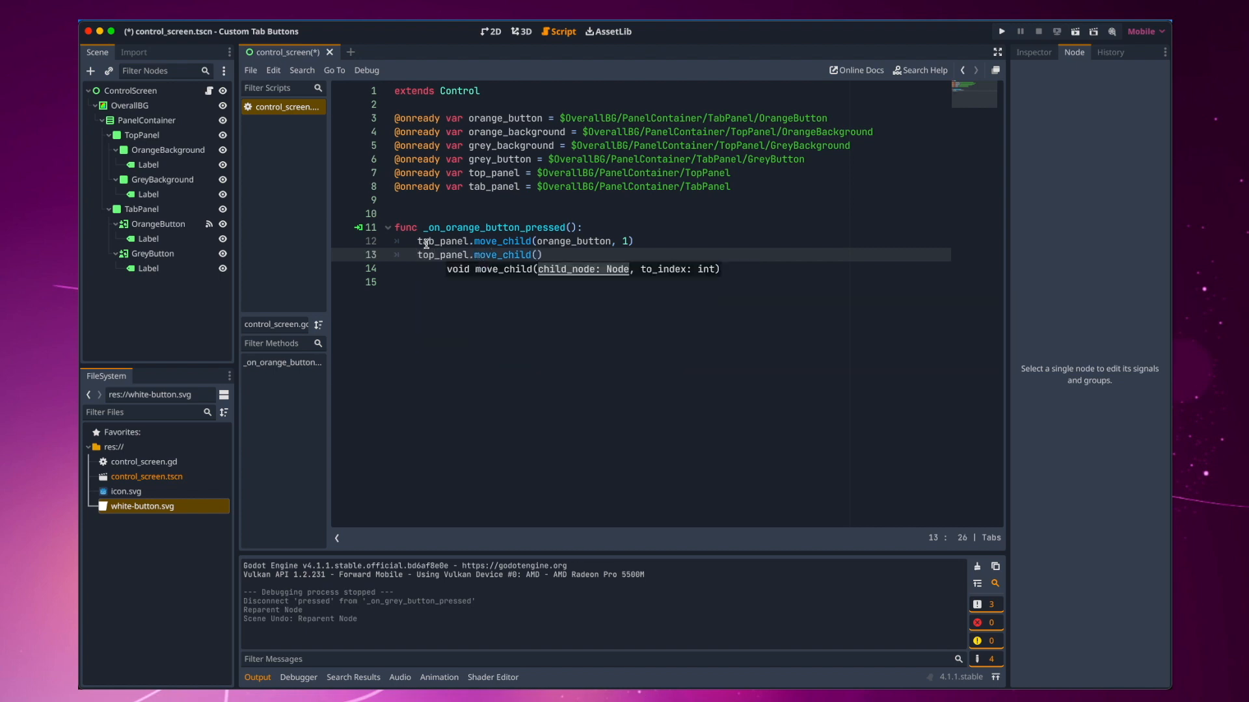
type("orange_background, ")
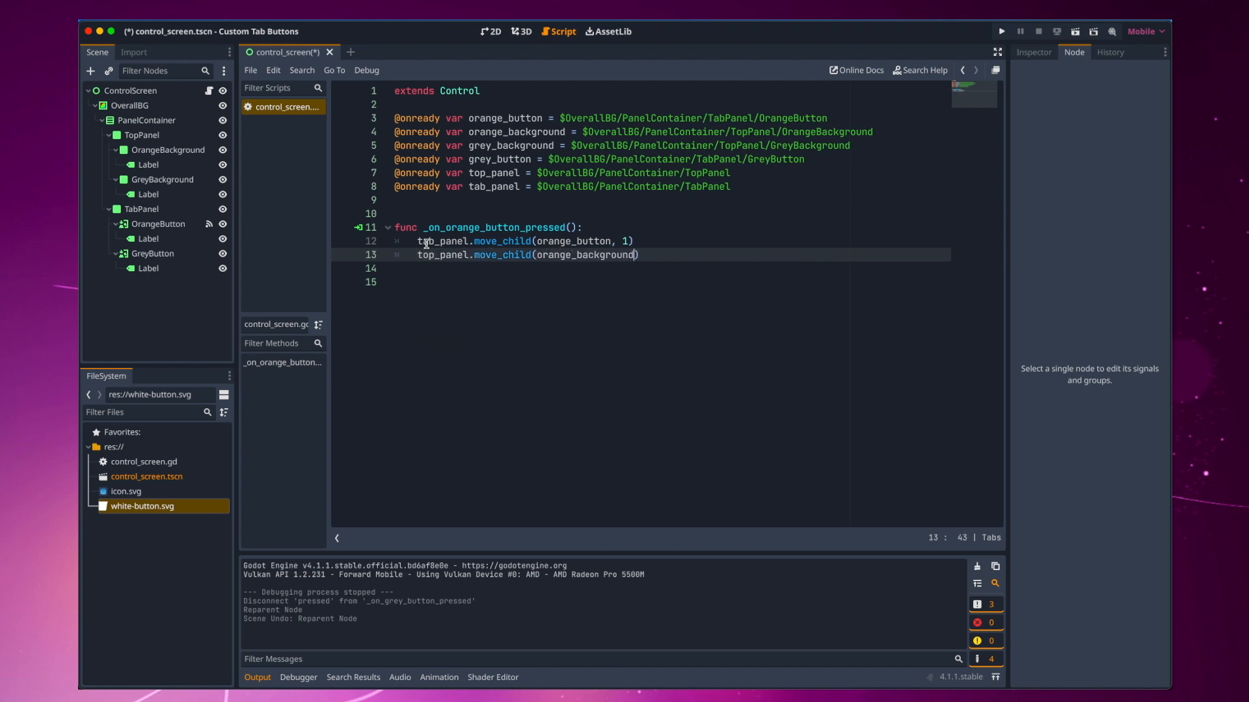
type("1")
left_click(500, 286)
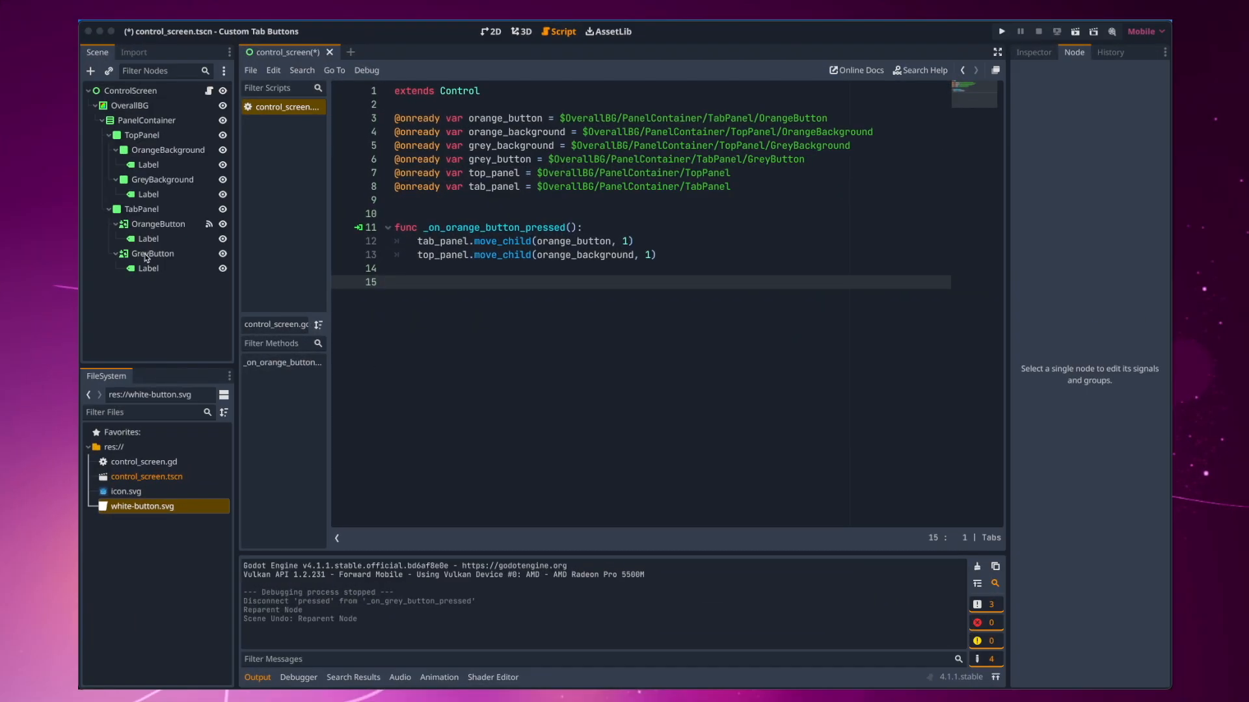
Step: Connect GreyButton's pressed signal to _on_grey_button_pressed on ControlScreen and delete the placeholder function body
left_click(154, 255)
double_click(1067, 154)
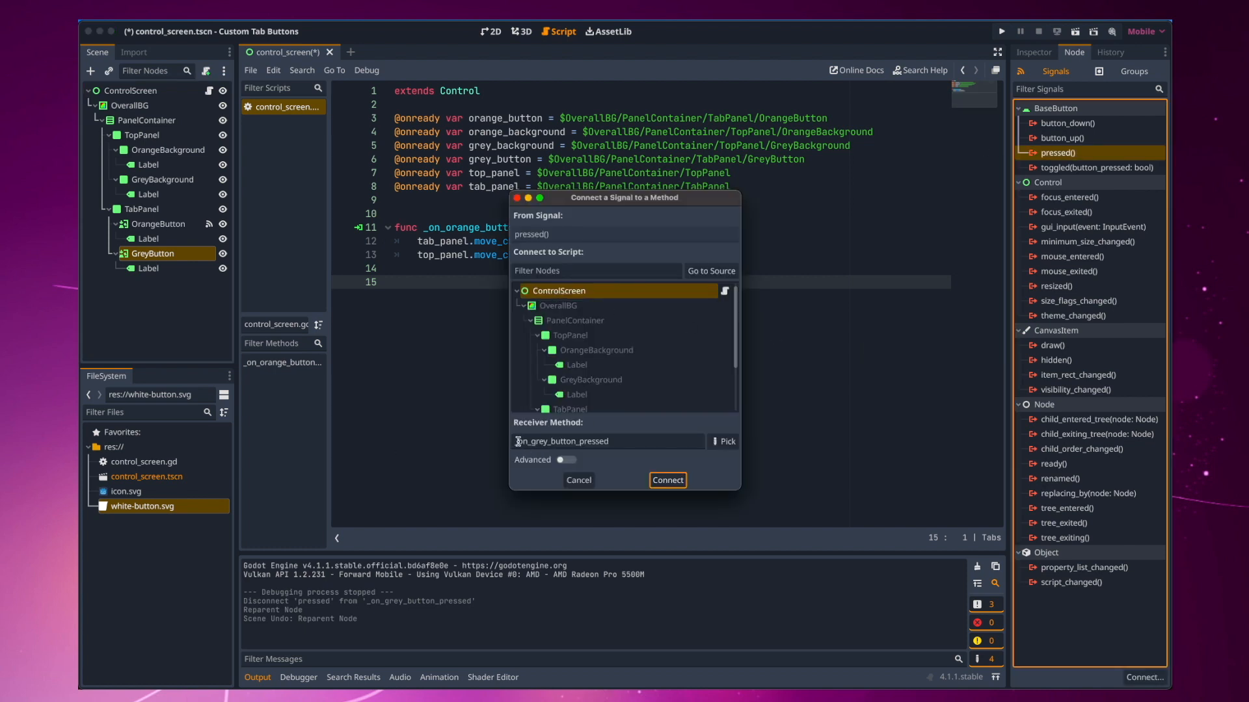
left_click(668, 480)
left_click_drag(612, 323, 417, 327)
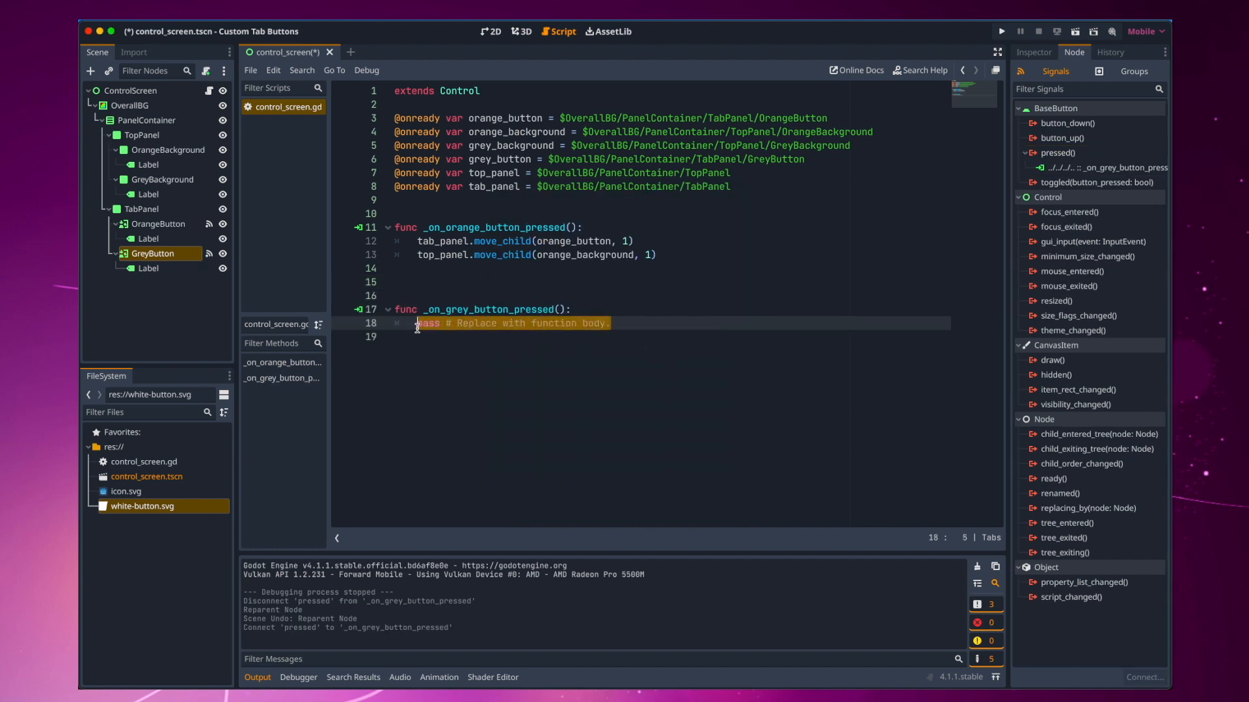
key("BackSpace")
Step: Add the line tab_panel.move_child(grey_button, 1) to the _on_grey_button_pressed function
type("tab_panel.mov")
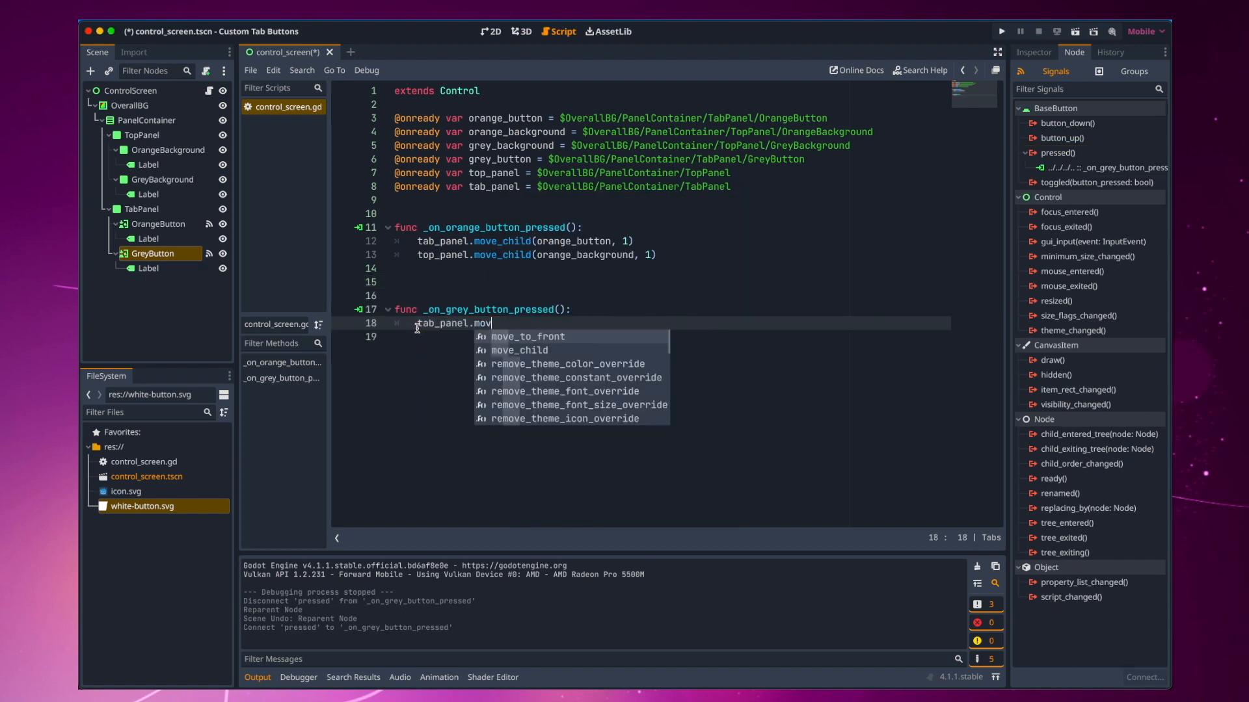
key("Down")
key("Return")
type("grey")
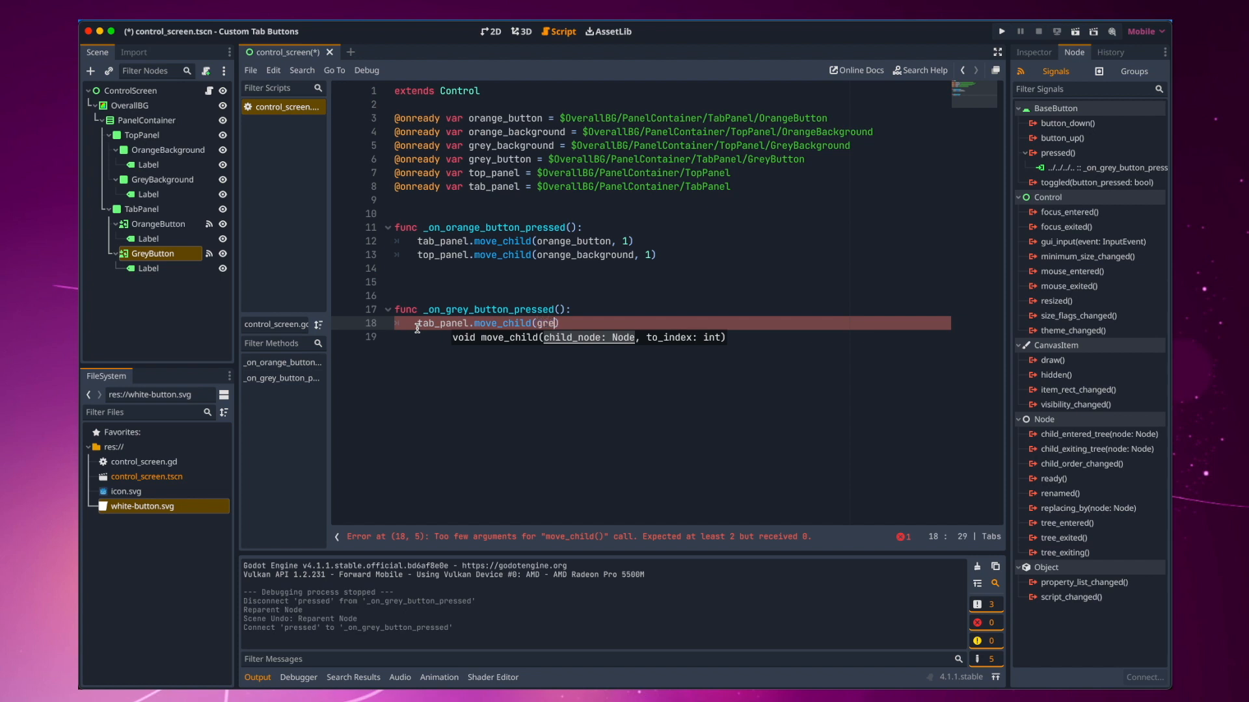
key("Down")
key("Return")
type(", 1")
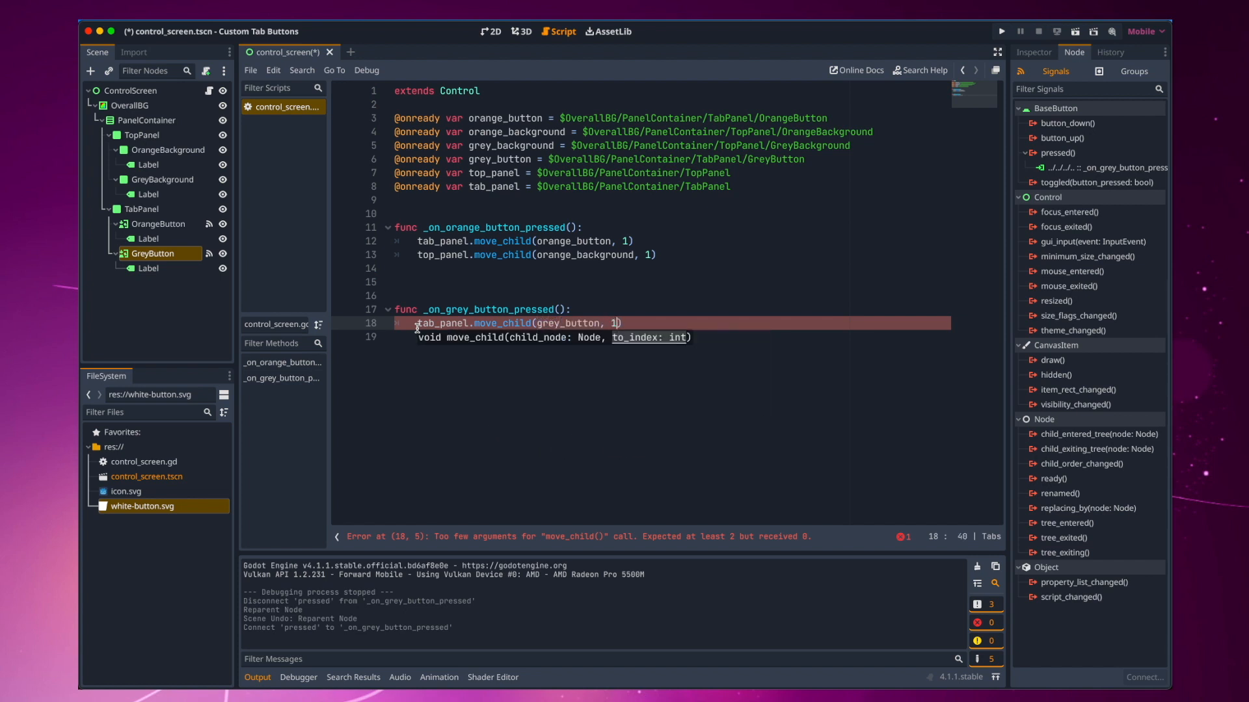
key("End")
Step: Add top_panel.move_child(grey_background, 1) as the second line of _on_grey_button_pressed
key("Return")
type("t")
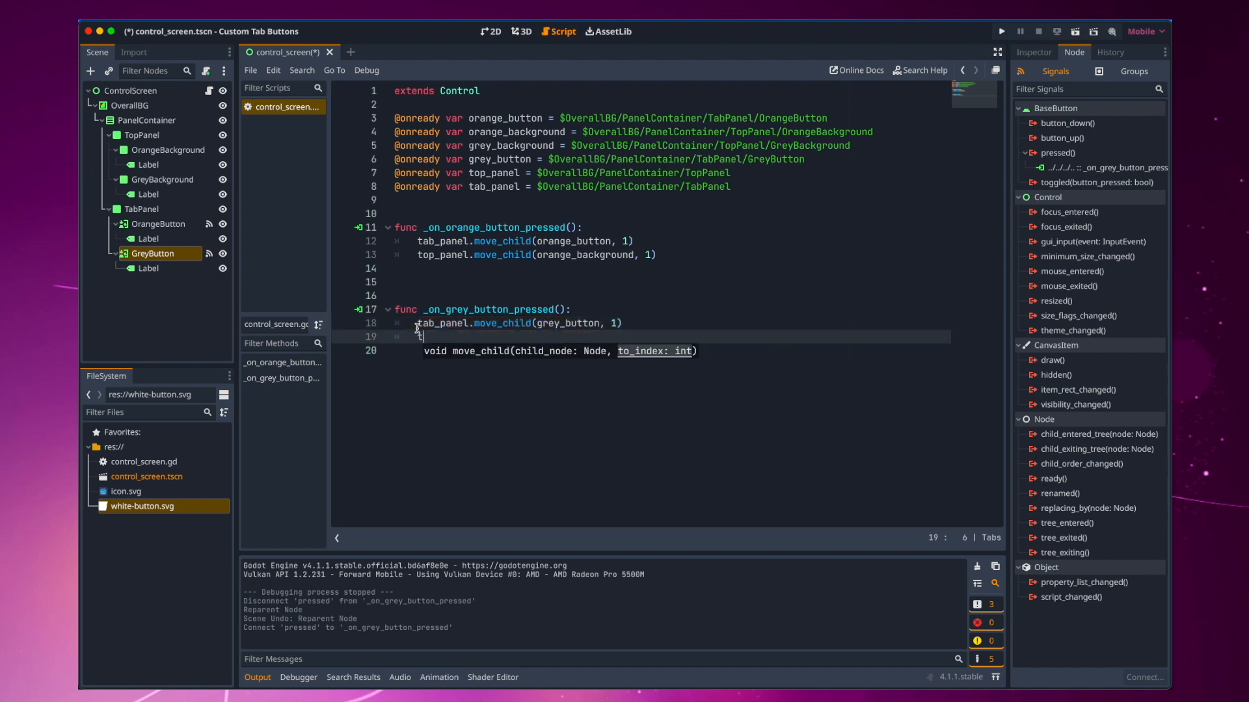
type("op_panel.move")
key("Down")
key("Return")
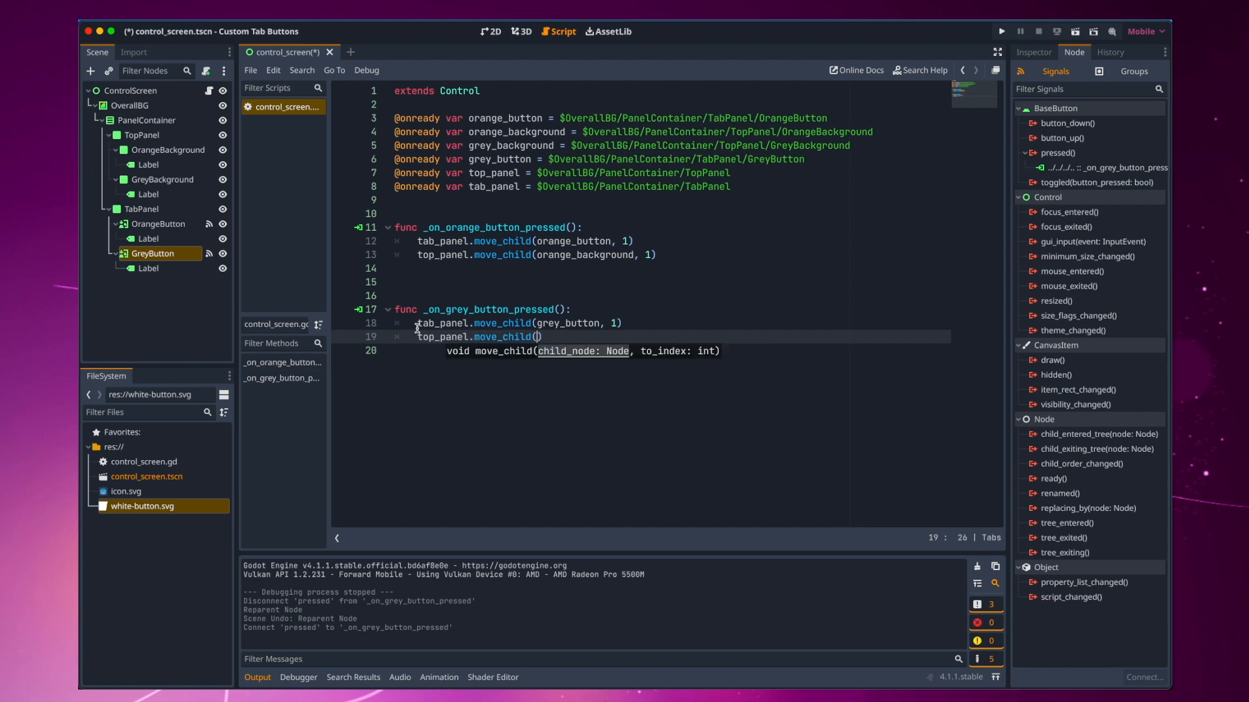
type("grey")
key("Return")
type(", 1")
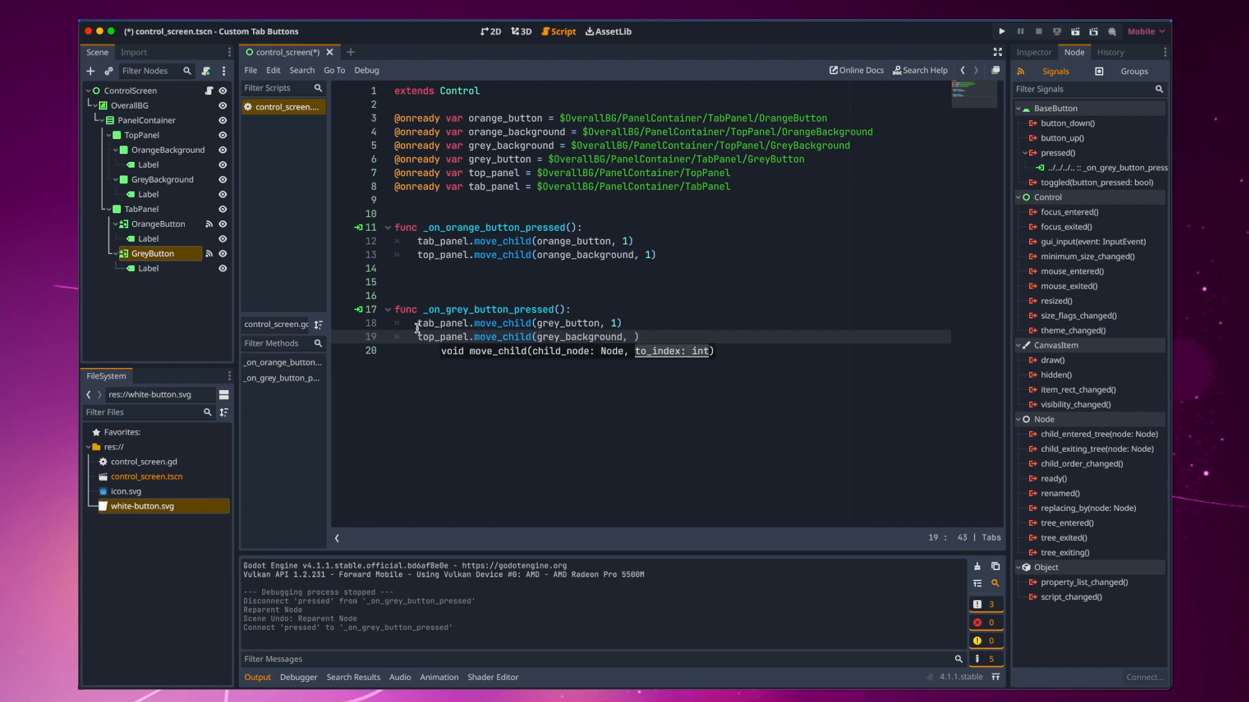
left_click(501, 415)
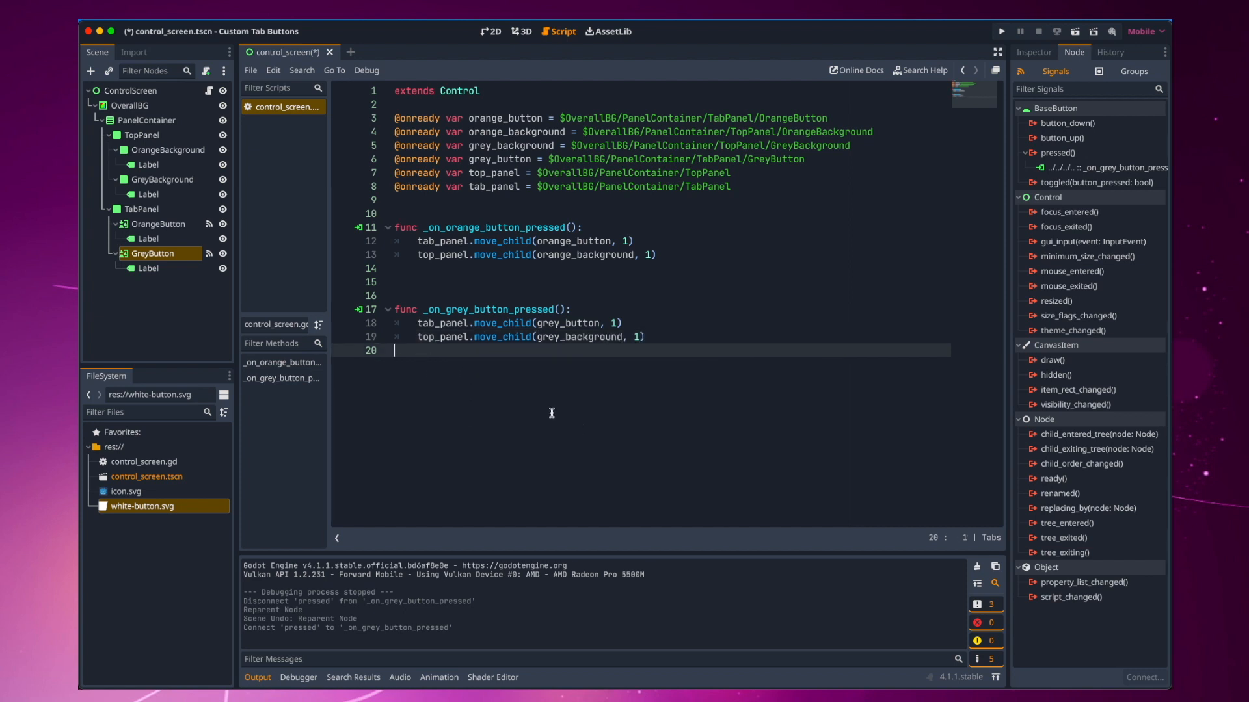
Step: Run the project and test switching between the Account Details and Primary On tabs
left_click(1002, 32)
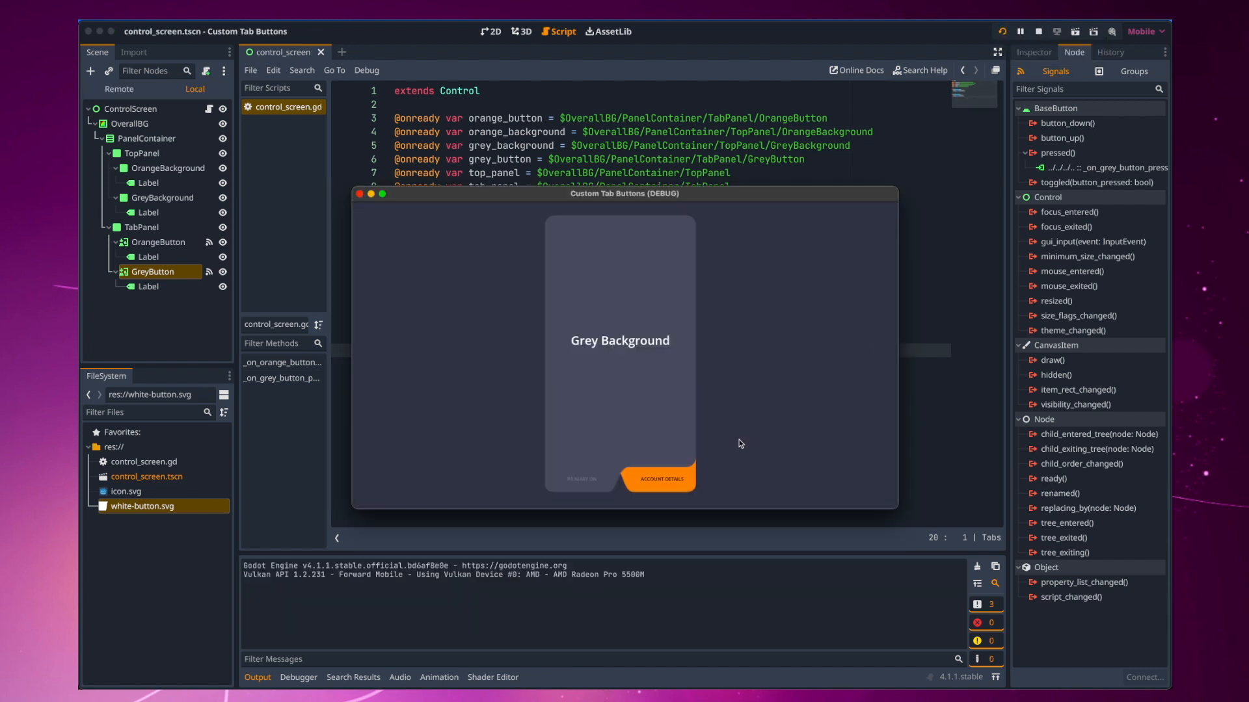
left_click(665, 481)
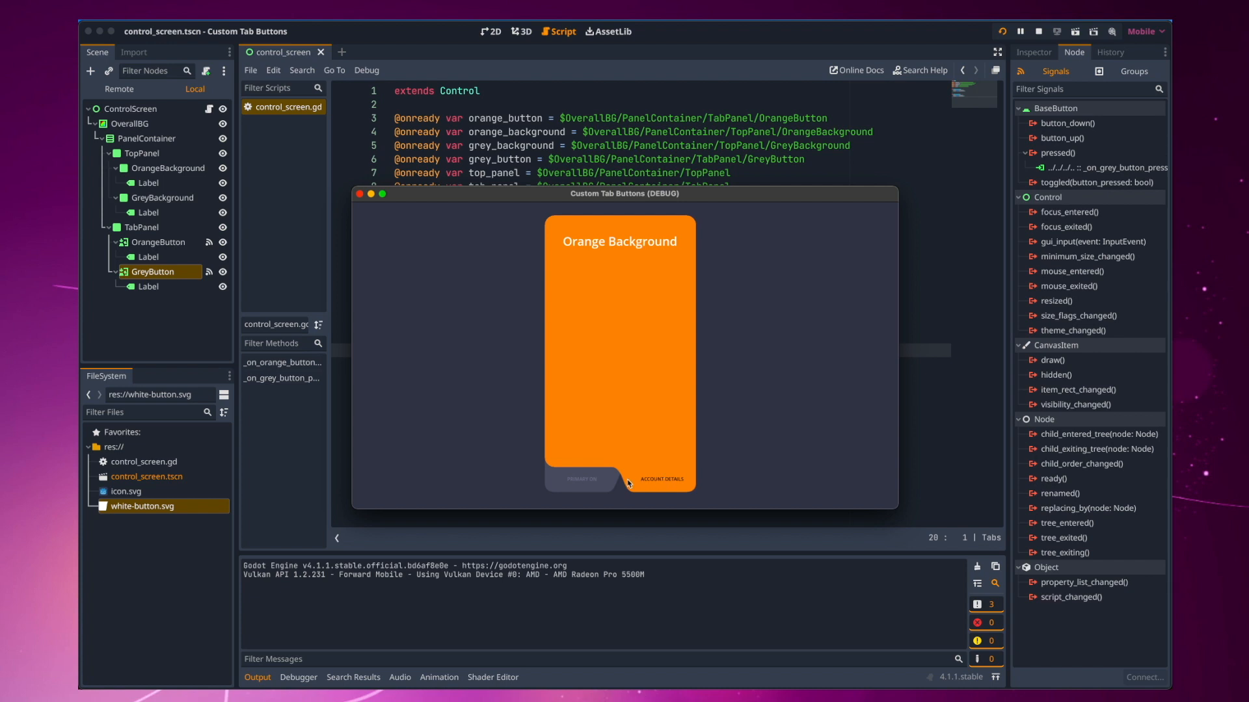
left_click(593, 482)
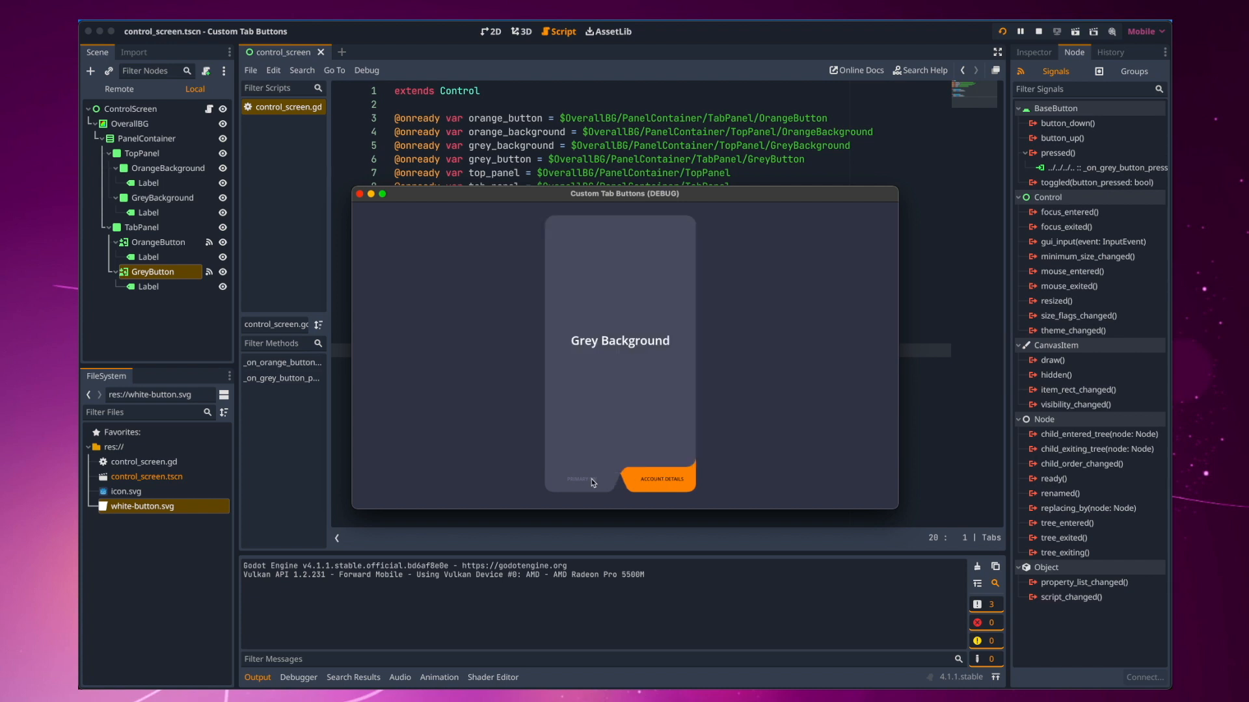
left_click(665, 480)
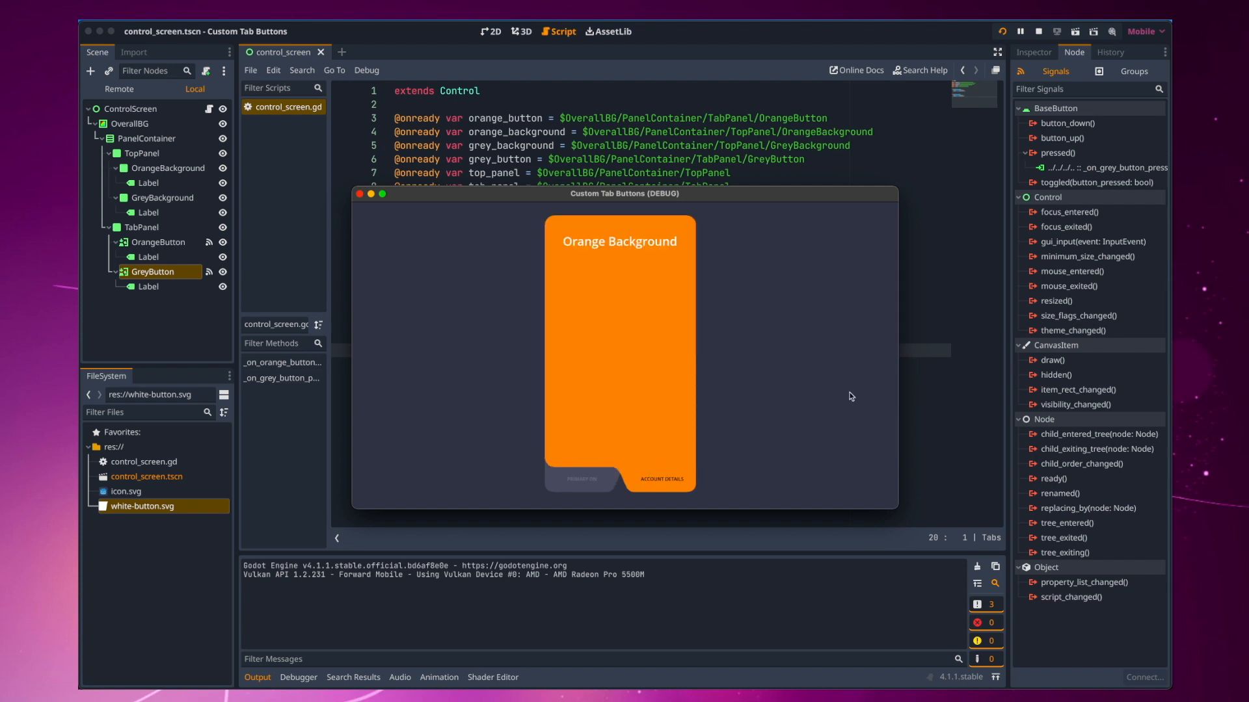